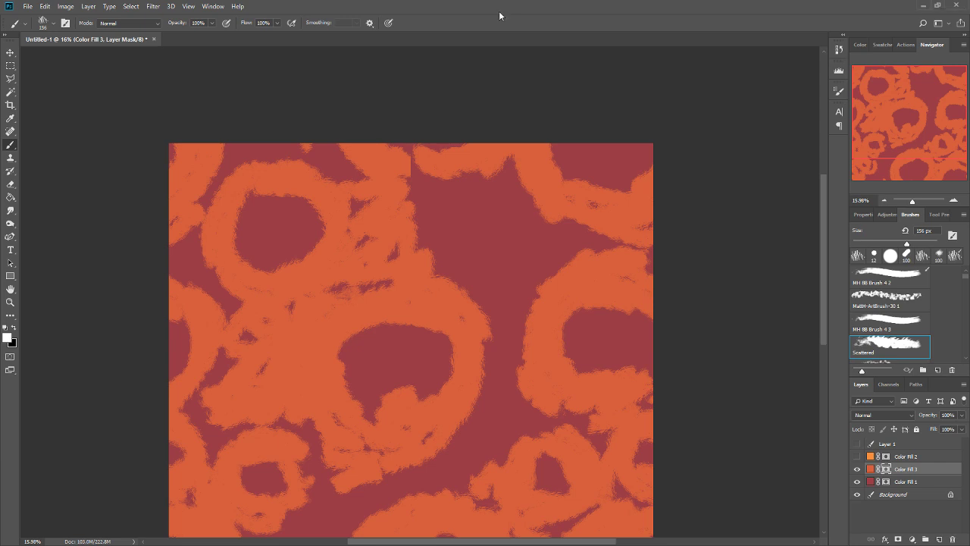
Preview Color Fill 3, Color Fill 2 and Layer 1 in turn, and hide every layer except Background.
{"action": "left_click", "coordinate": [857, 469]}
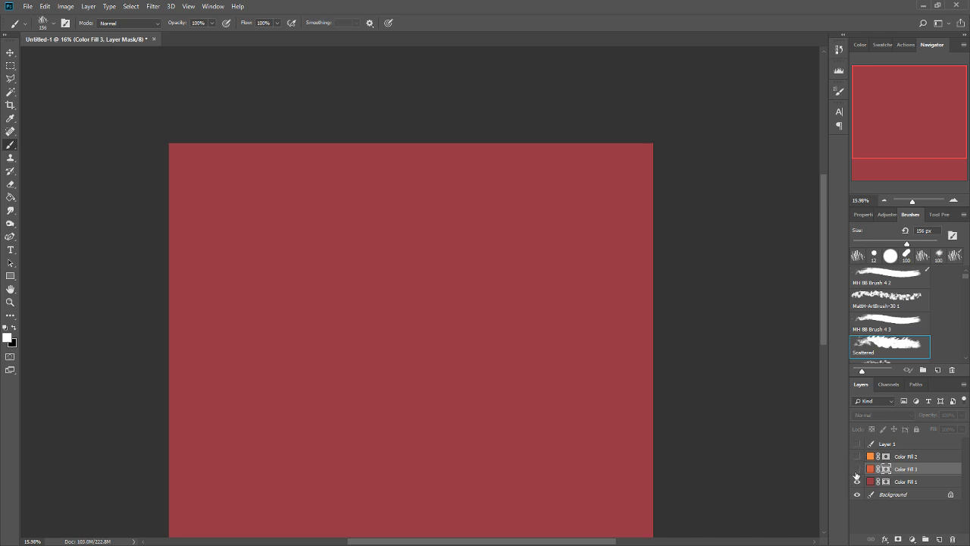
{"action": "left_click", "coordinate": [857, 468]}
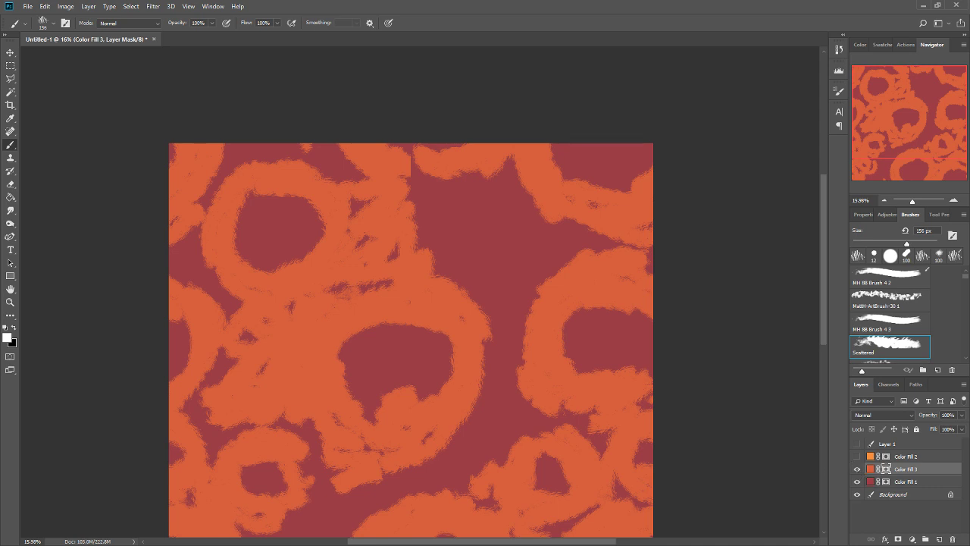
{"action": "left_click", "coordinate": [857, 468]}
{"action": "left_click", "coordinate": [857, 455]}
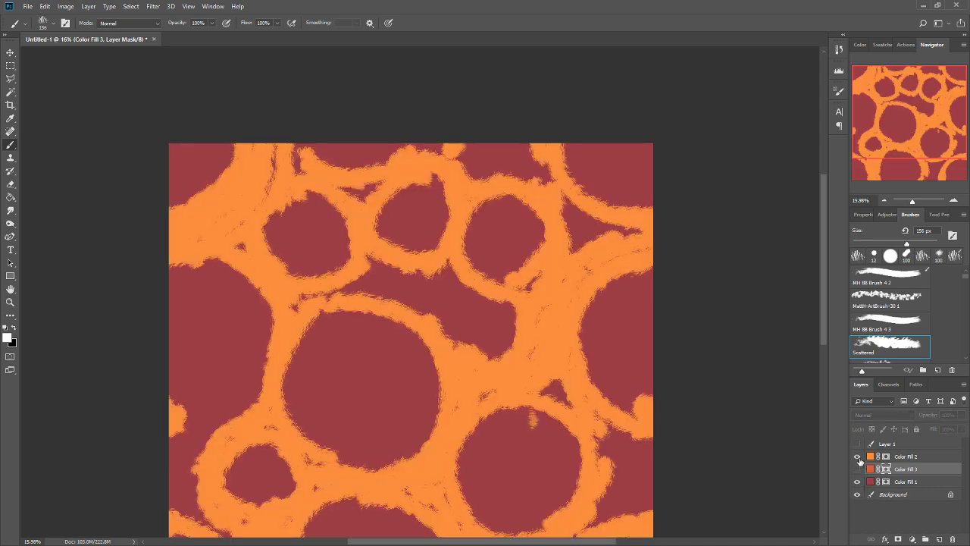
{"action": "left_click", "coordinate": [857, 455]}
{"action": "left_click", "coordinate": [857, 481]}
{"action": "left_click", "coordinate": [857, 444]}
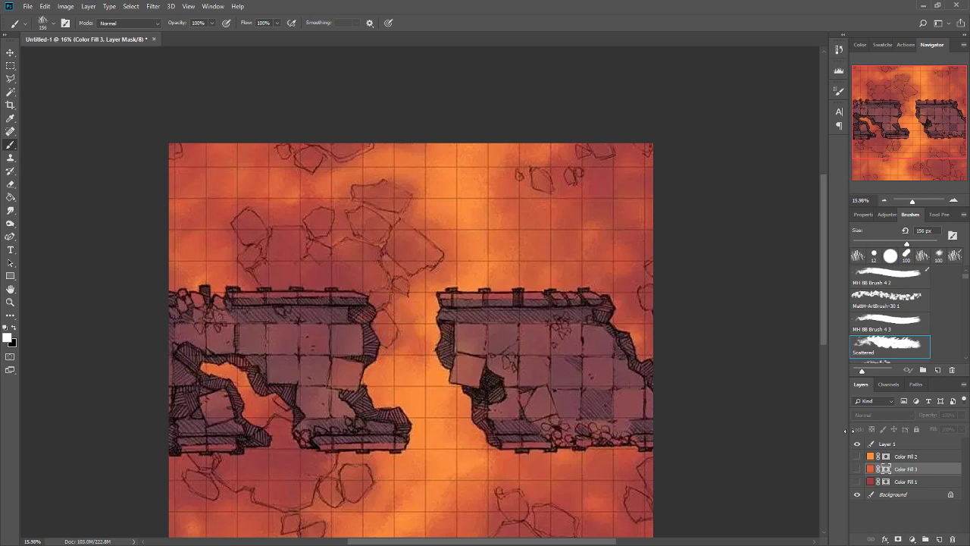
{"action": "left_click", "coordinate": [858, 444]}
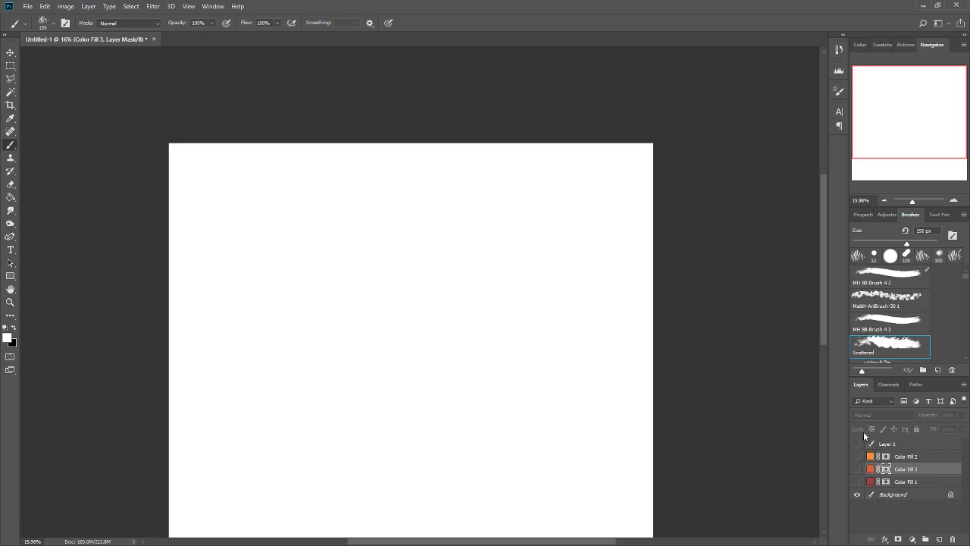
Show the grid over the blank canvas and hide it again.
{"action": "scroll", "coordinate": [691, 328], "scroll_direction": "down", "scroll_amount": 2}
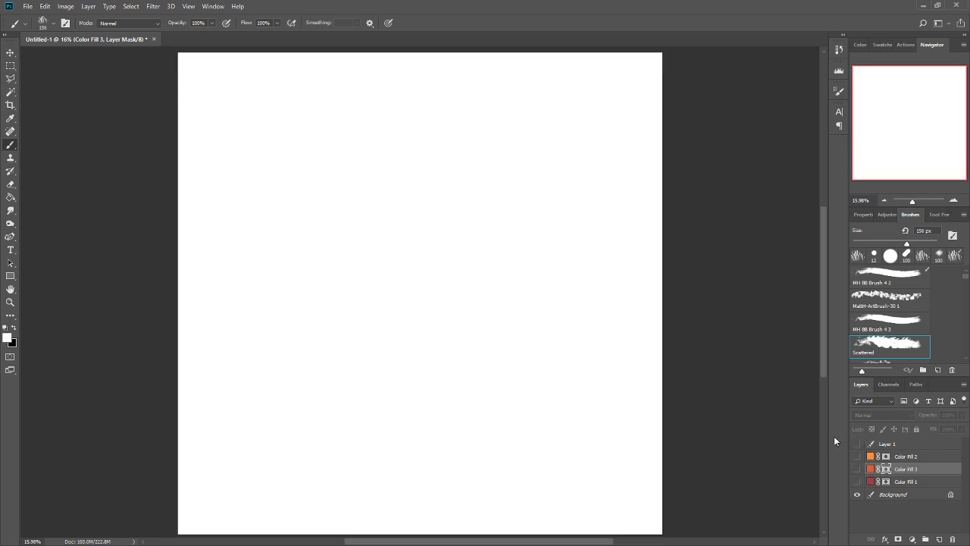
{"action": "key", "text": "ctrl+apostrophe"}
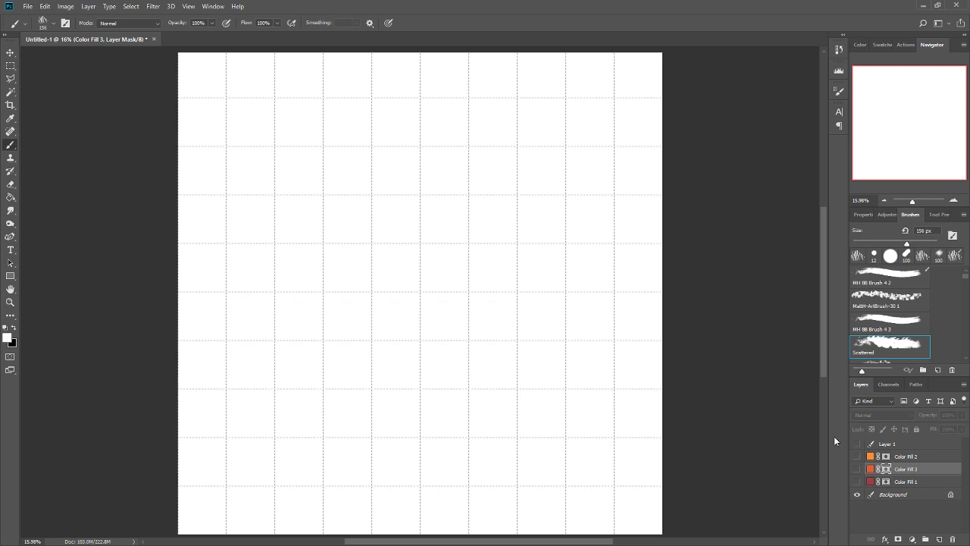
{"action": "key", "text": "ctrl+apostrophe"}
Make Color Fill 1 and Color Fill 3 visible, check Color Fill 2 over them and hide it again.
{"action": "left_click", "coordinate": [857, 481]}
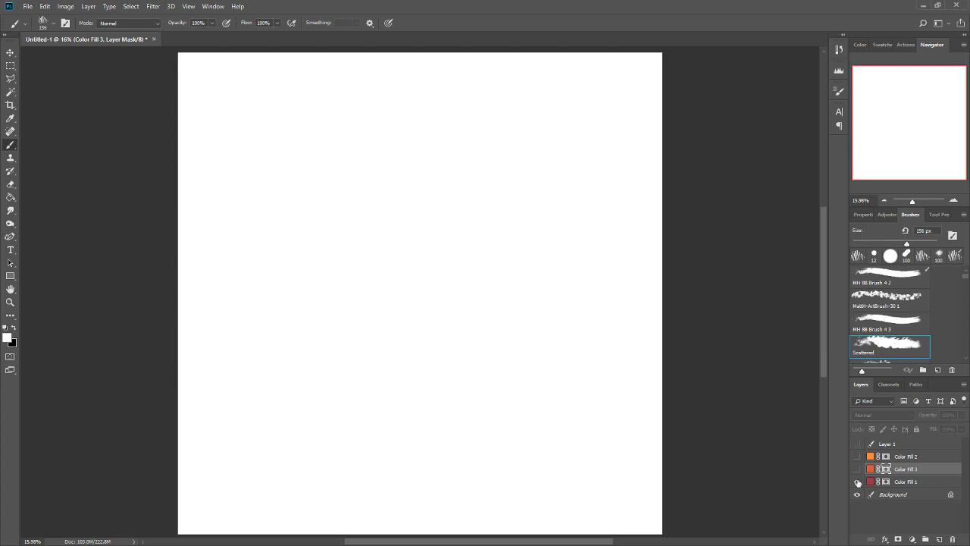
{"action": "left_click", "coordinate": [857, 469]}
{"action": "left_click", "coordinate": [857, 456]}
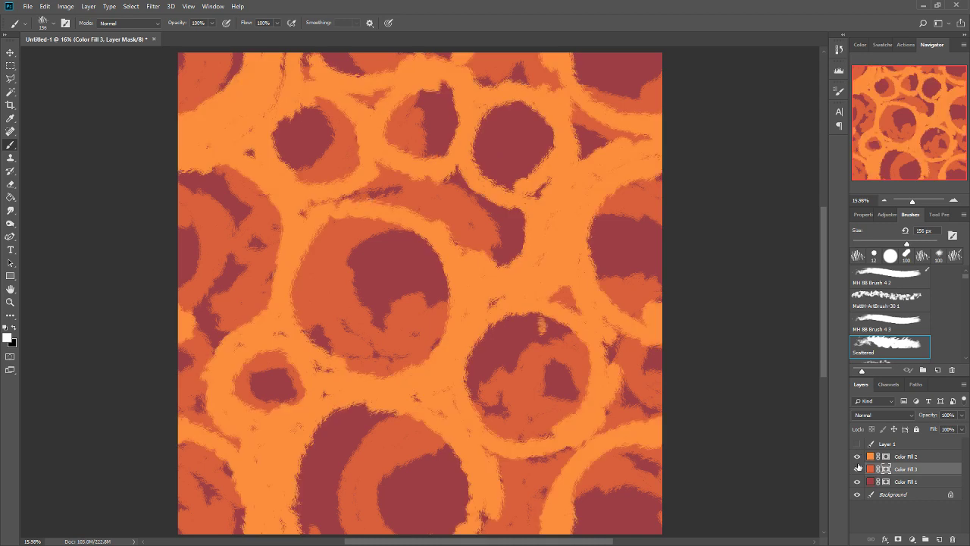
{"action": "left_click", "coordinate": [857, 455]}
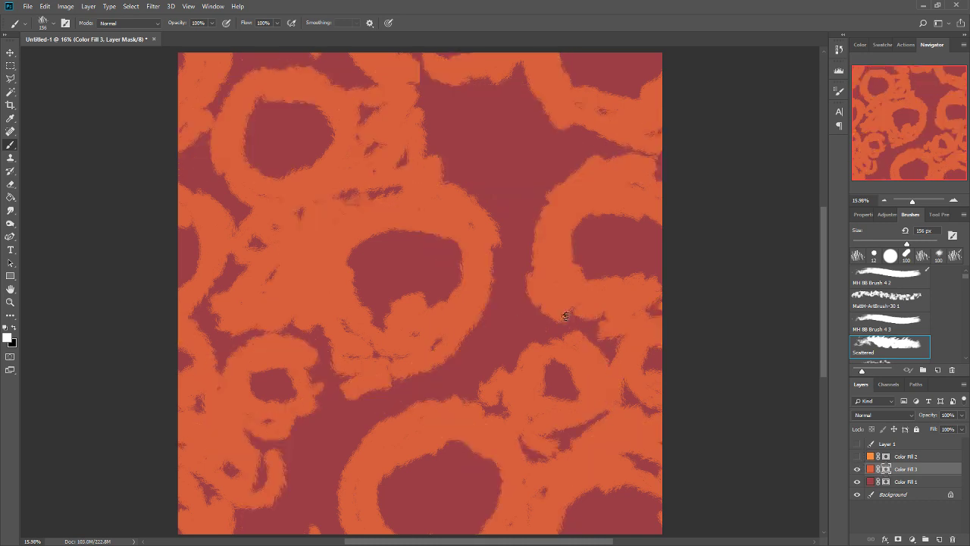
On the Color Fill 3 mask, paint white over gaps in the orange rings, and enlarge the central hole and cover the upper vertical seam with black.
{"action": "mouse_move", "coordinate": [565, 316]}
{"action": "left_mouse_down"}
{"action": "mouse_move", "coordinate": [617, 320]}
{"action": "mouse_move", "coordinate": [594, 420]}
{"action": "mouse_move", "coordinate": [529, 455]}
{"action": "mouse_move", "coordinate": [535, 356]}
{"action": "mouse_move", "coordinate": [508, 396]}
{"action": "mouse_move", "coordinate": [510, 406]}
{"action": "mouse_move", "coordinate": [565, 348]}
{"action": "mouse_move", "coordinate": [489, 375]}
{"action": "mouse_move", "coordinate": [563, 332]}
{"action": "mouse_move", "coordinate": [548, 320]}
{"action": "mouse_move", "coordinate": [533, 343]}
{"action": "mouse_move", "coordinate": [347, 355]}
{"action": "mouse_move", "coordinate": [321, 307]}
{"action": "mouse_move", "coordinate": [372, 192]}
{"action": "mouse_move", "coordinate": [285, 254]}
{"action": "mouse_move", "coordinate": [279, 323]}
{"action": "mouse_move", "coordinate": [353, 326]}
{"action": "mouse_move", "coordinate": [345, 313]}
{"action": "mouse_move", "coordinate": [472, 322]}
{"action": "left_mouse_up"}
{"action": "key", "text": "x"}
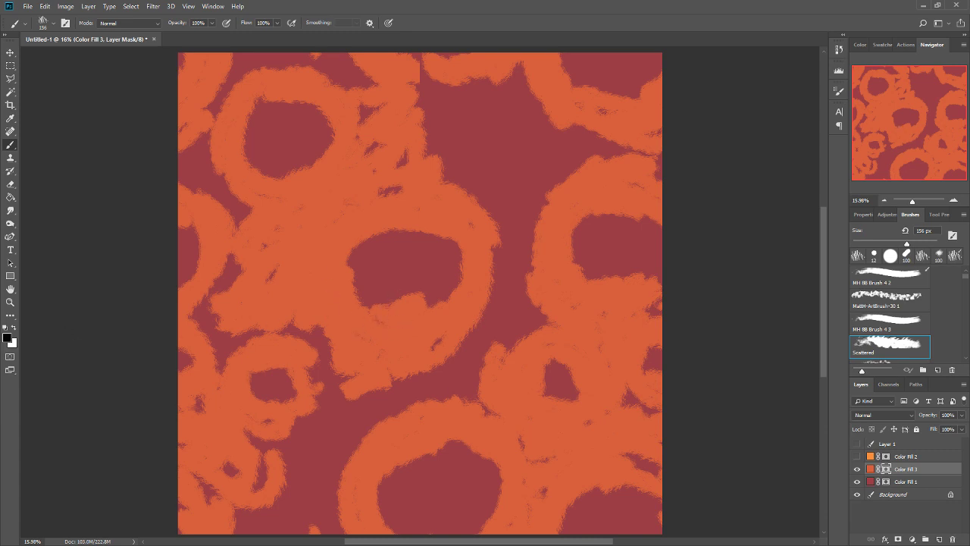
{"action": "mouse_move", "coordinate": [420, 276]}
{"action": "left_mouse_down"}
{"action": "mouse_move", "coordinate": [373, 294]}
{"action": "mouse_move", "coordinate": [463, 299]}
{"action": "mouse_move", "coordinate": [422, 322]}
{"action": "mouse_move", "coordinate": [372, 315]}
{"action": "mouse_move", "coordinate": [365, 248]}
{"action": "mouse_move", "coordinate": [400, 312]}
{"action": "left_mouse_up"}
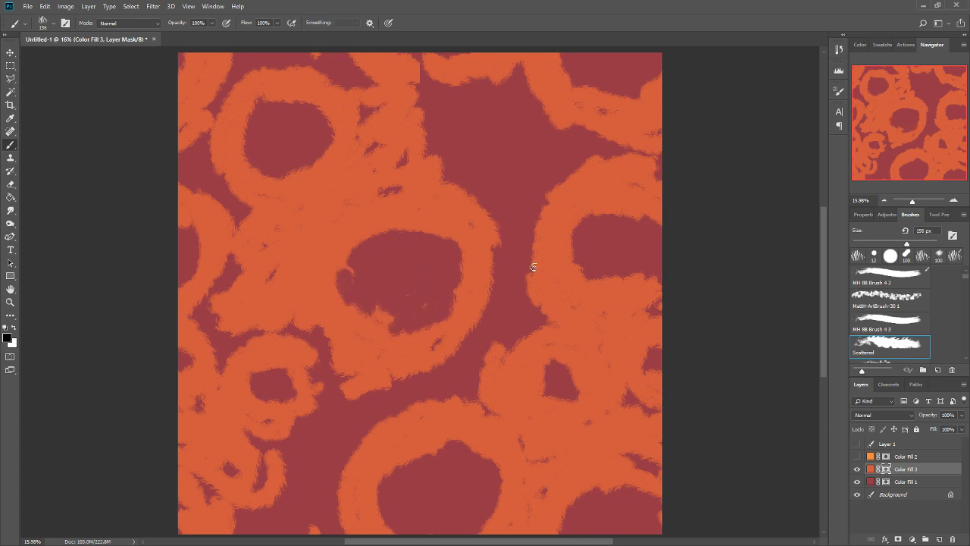
{"action": "left_click_drag", "start_coordinate": [422, 97], "coordinate": [423, 143]}
{"action": "mouse_move", "coordinate": [421, 76]}
{"action": "left_mouse_down"}
{"action": "mouse_move", "coordinate": [416, 95]}
{"action": "mouse_move", "coordinate": [429, 67]}
{"action": "mouse_move", "coordinate": [421, 108]}
{"action": "mouse_move", "coordinate": [413, 91]}
{"action": "mouse_move", "coordinate": [423, 165]}
{"action": "left_mouse_up"}
Paint white on the Color Fill 3 mask to join the rings around the upper middle hole and fill the gaps along the left side.
{"action": "key", "text": "x"}
{"action": "mouse_move", "coordinate": [410, 91]}
{"action": "left_mouse_down"}
{"action": "mouse_move", "coordinate": [513, 102]}
{"action": "mouse_move", "coordinate": [518, 68]}
{"action": "mouse_move", "coordinate": [524, 89]}
{"action": "left_mouse_up"}
{"action": "mouse_move", "coordinate": [363, 123]}
{"action": "left_mouse_down"}
{"action": "mouse_move", "coordinate": [379, 102]}
{"action": "mouse_move", "coordinate": [394, 198]}
{"action": "left_mouse_up"}
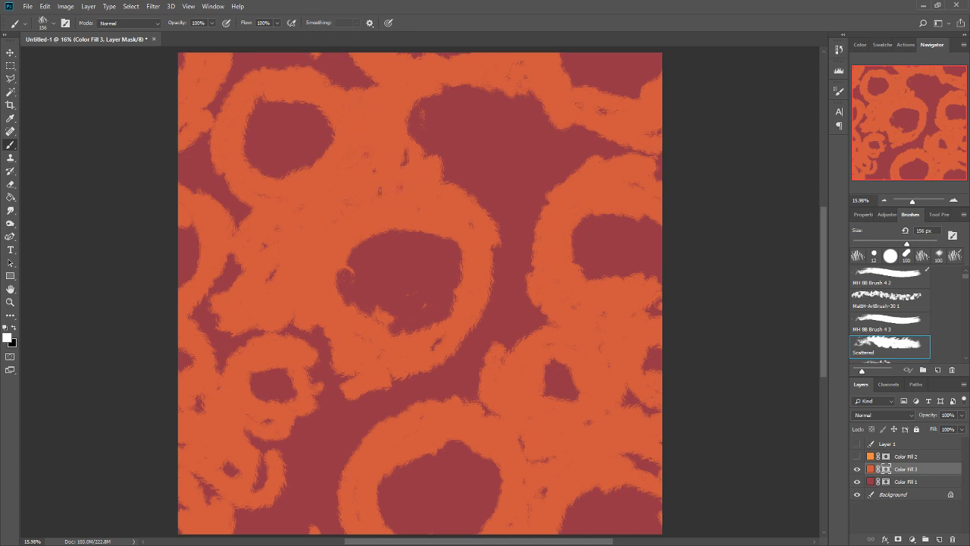
{"action": "left_click_drag", "start_coordinate": [271, 261], "coordinate": [268, 279]}
{"action": "mouse_move", "coordinate": [244, 217]}
{"action": "left_mouse_down"}
{"action": "mouse_move", "coordinate": [216, 303]}
{"action": "mouse_move", "coordinate": [214, 360]}
{"action": "left_mouse_up"}
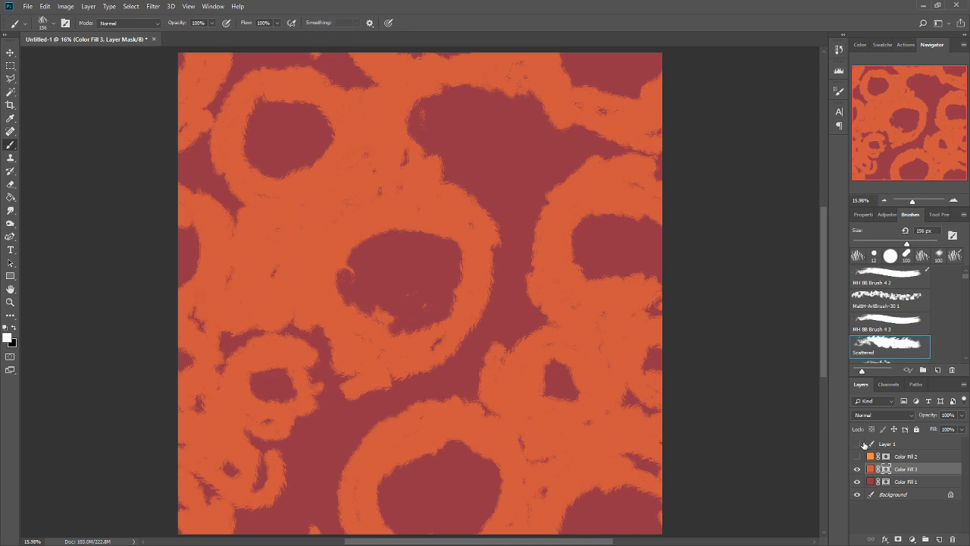
Display Color Fill 2 instead of Color Fill 3, select its mask, and try the Offset filter to wrap the pattern around and back.
{"action": "left_click", "coordinate": [857, 469]}
{"action": "left_click", "coordinate": [857, 456]}
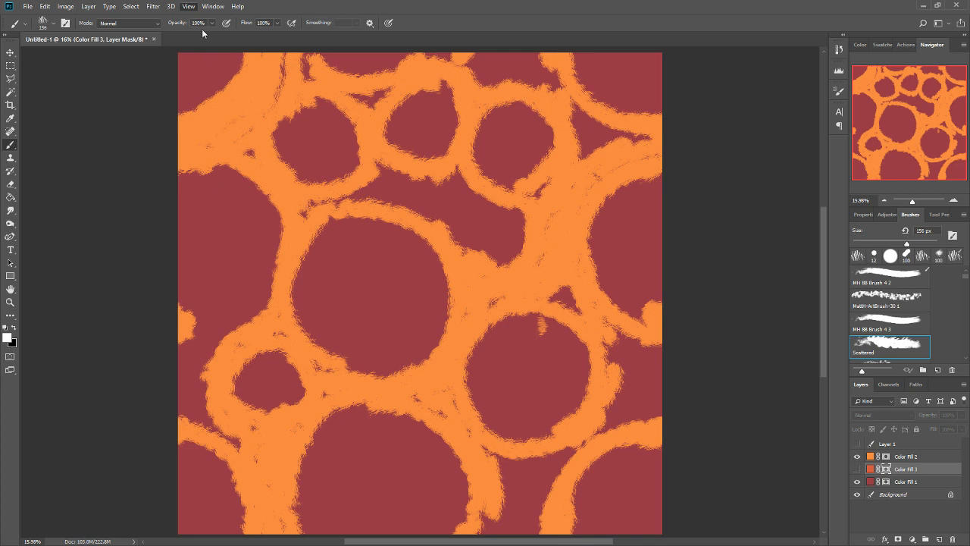
{"action": "left_click", "coordinate": [889, 457]}
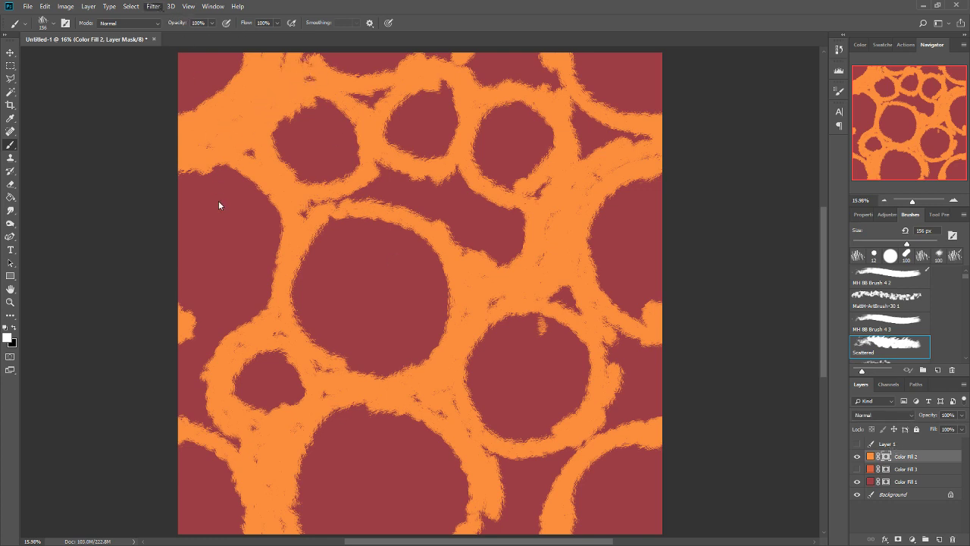
{"action": "left_click", "coordinate": [302, 256]}
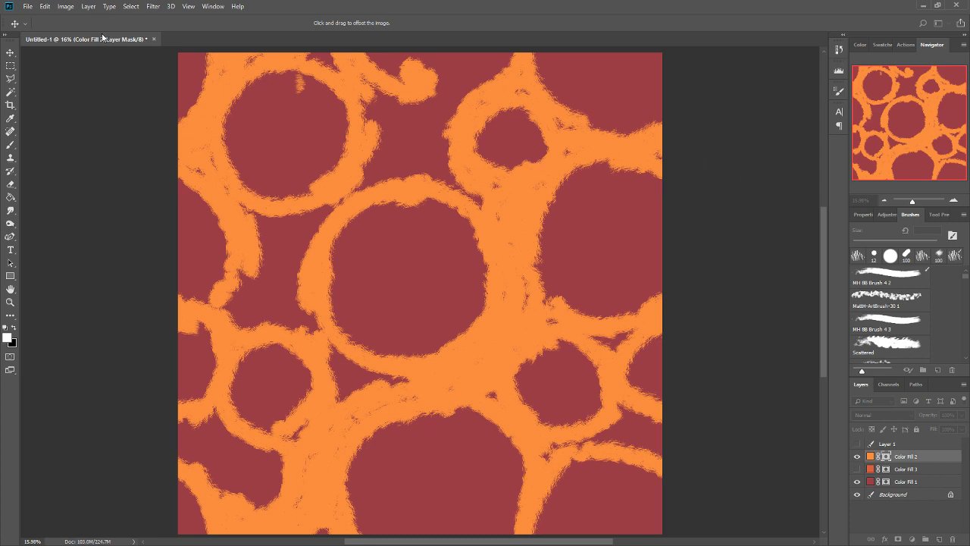
{"action": "left_click", "coordinate": [701, 175]}
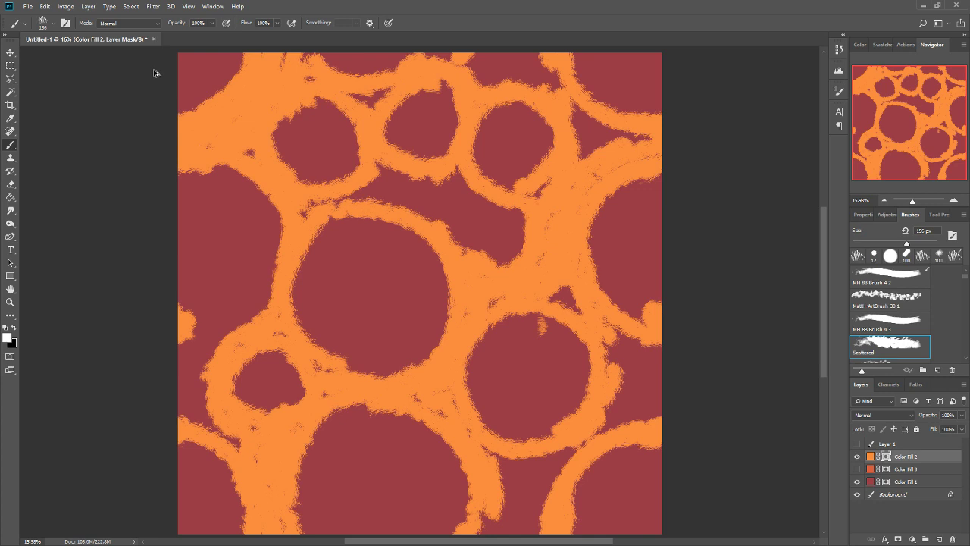
{"action": "key", "text": "ctrl+alt+f"}
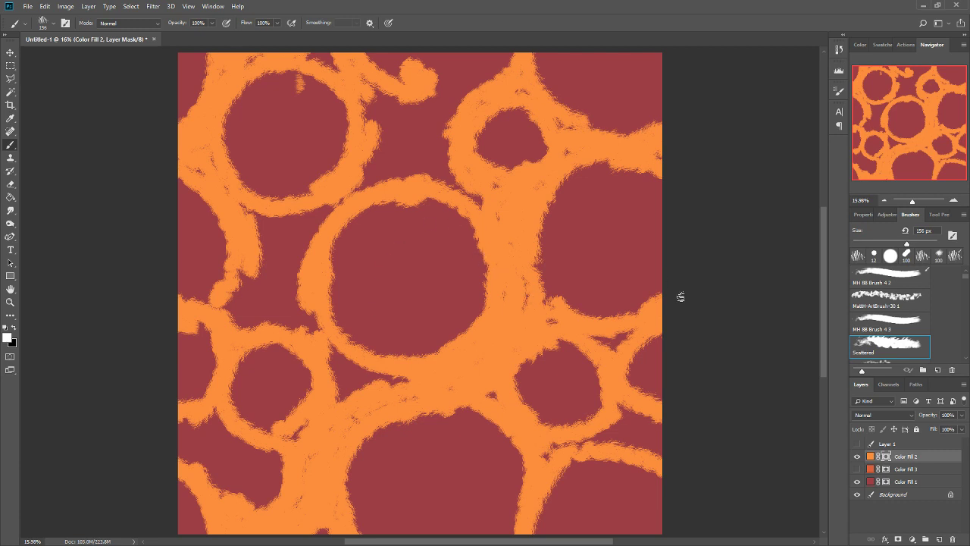
{"action": "key", "text": "ctrl+alt+f"}
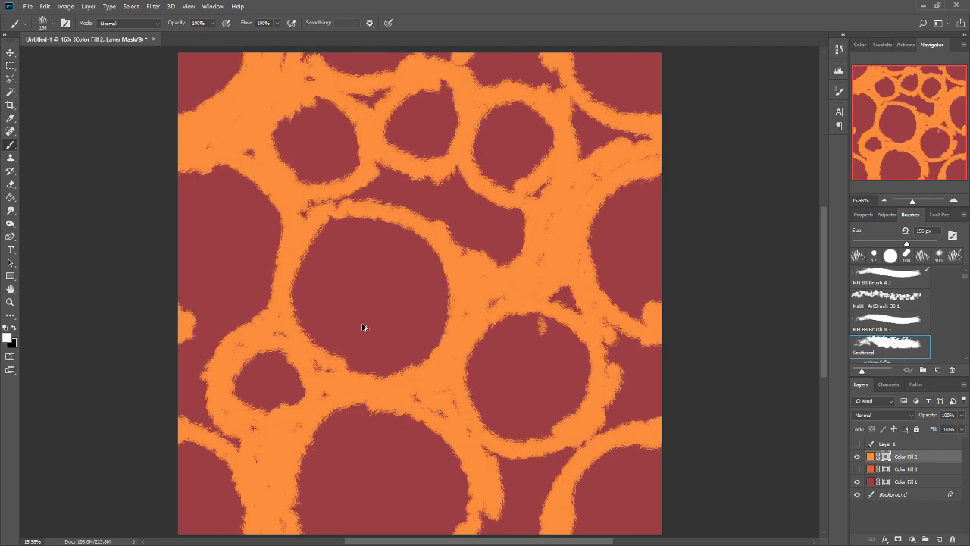
Hide Color Fill 2, then show and select Layer 1 with the lava map.
{"action": "left_click", "coordinate": [857, 457]}
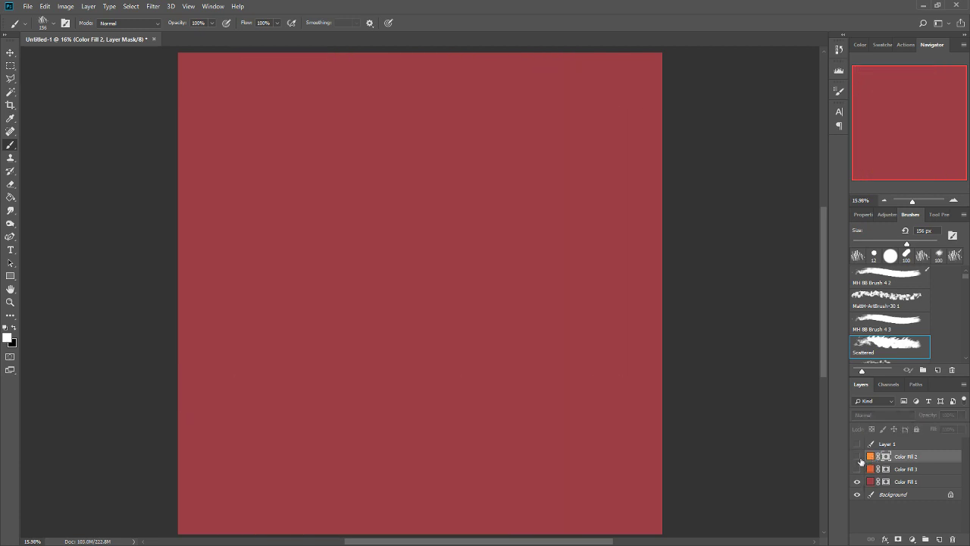
{"action": "left_click", "coordinate": [858, 444]}
{"action": "left_click", "coordinate": [857, 443]}
{"action": "left_click", "coordinate": [857, 444]}
{"action": "left_click", "coordinate": [888, 445]}
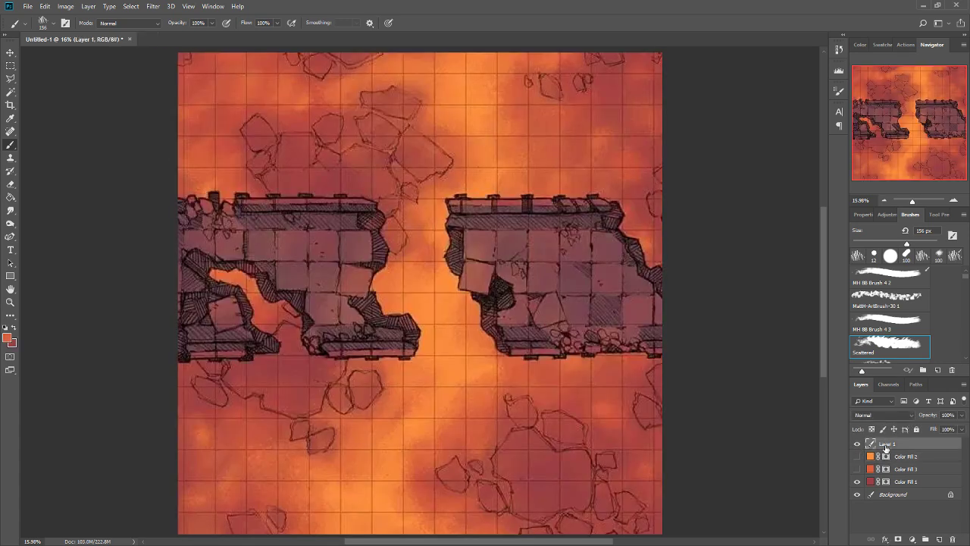
Try repeating the Offset filter on Layer 1, and undo a test brush stroke across the seam.
{"action": "key", "text": "ctrl+alt+f"}
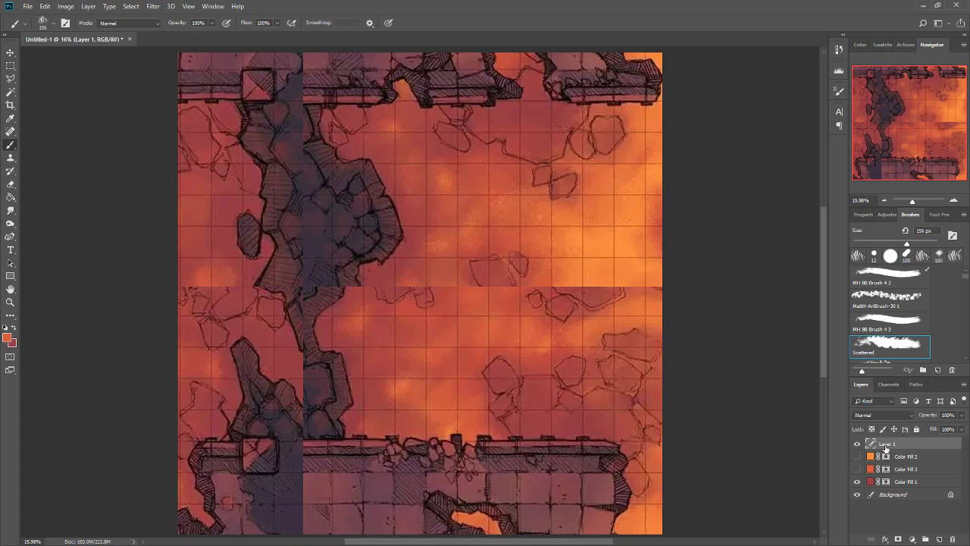
{"action": "mouse_move", "coordinate": [258, 292]}
{"action": "left_mouse_down"}
{"action": "mouse_move", "coordinate": [307, 289]}
{"action": "mouse_move", "coordinate": [300, 371]}
{"action": "left_mouse_up"}
{"action": "key", "text": "ctrl+z"}
{"action": "key", "text": "ctrl+z"}
{"action": "key", "text": "ctrl+alt+f"}
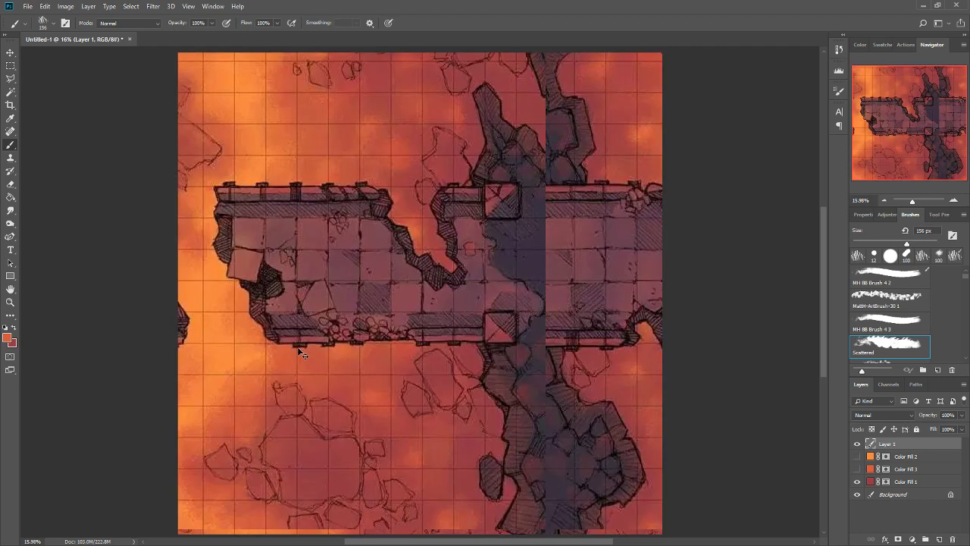
{"action": "key", "text": "ctrl+alt+f"}
{"action": "key", "text": "ctrl+alt+f"}
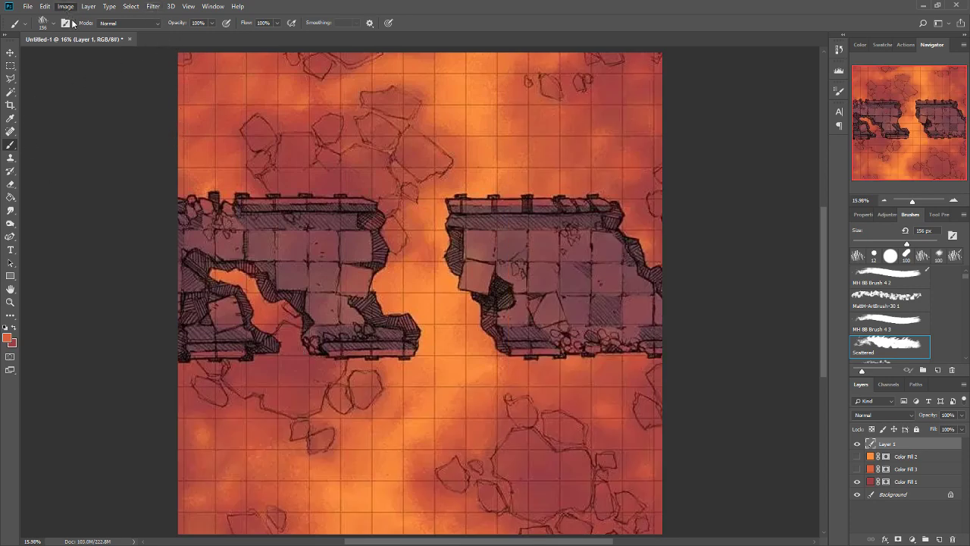
Preview the Offset filter on Layer 1 and cancel it.
{"action": "key", "text": "h"}
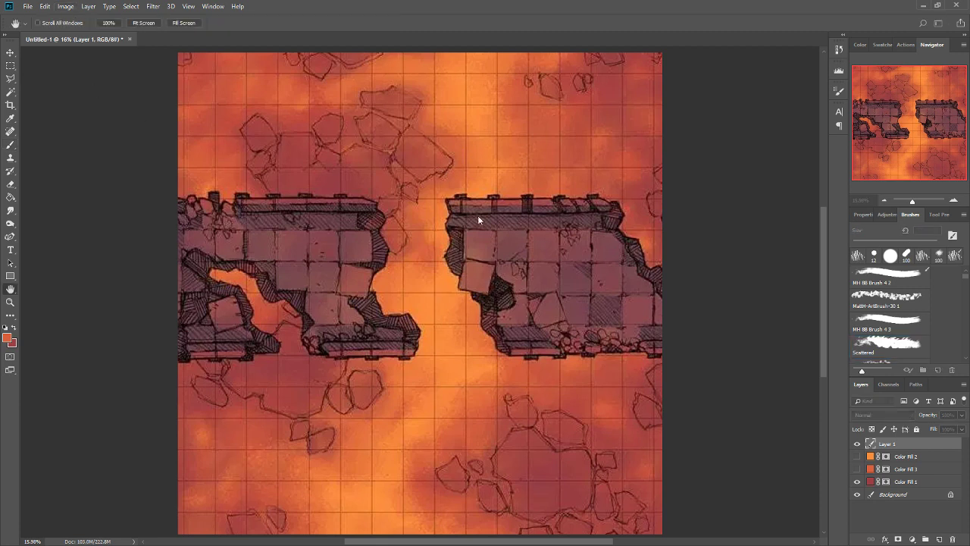
{"action": "key", "text": "b"}
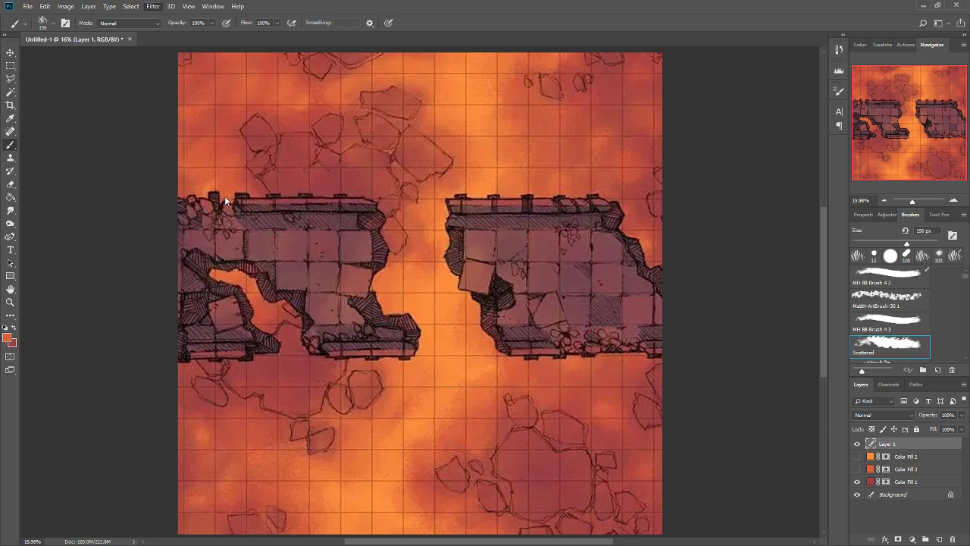
{"action": "left_click", "coordinate": [294, 256]}
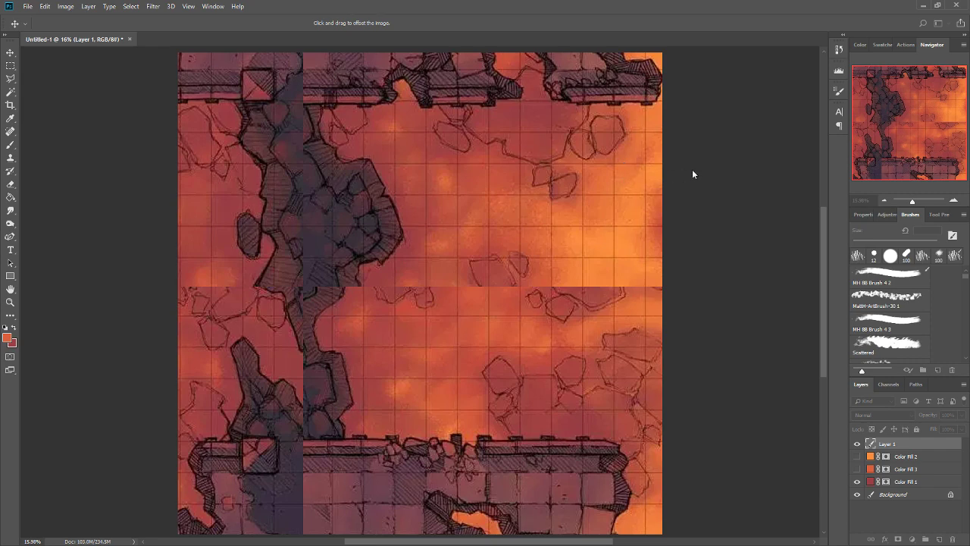
{"action": "key", "text": "b"}
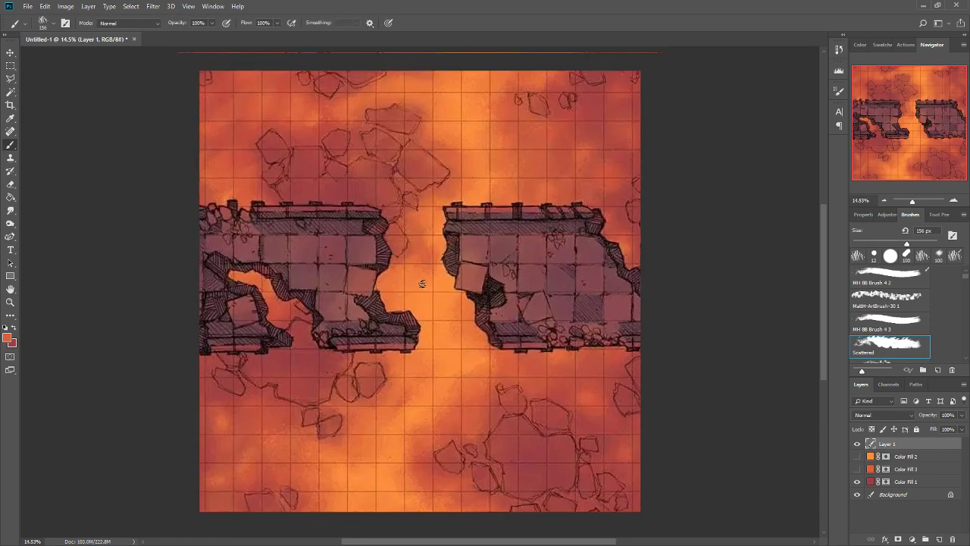
Cut the map within the canvas bounds and paste it as a new layer, delete the old Layer 1, and select the pasted layer.
{"action": "key", "text": "ctrl+a"}
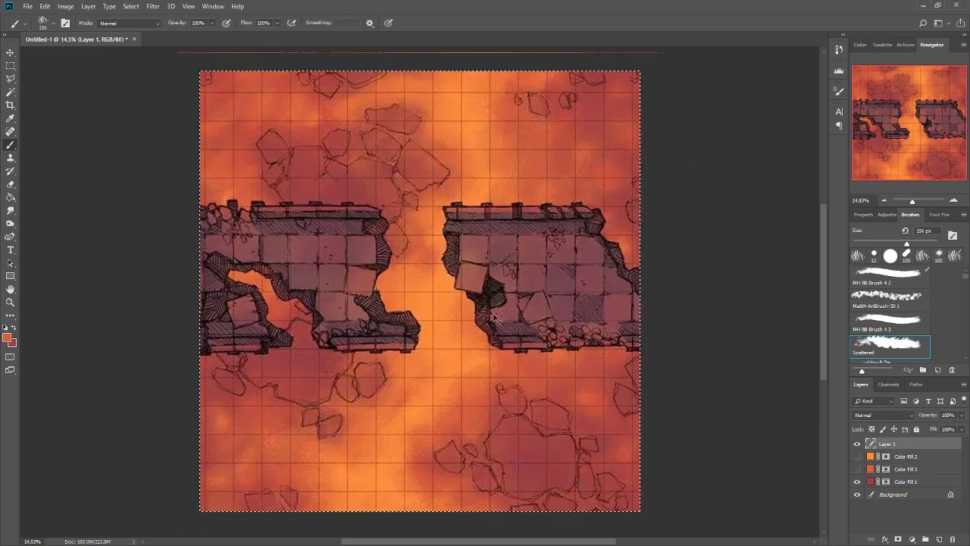
{"action": "key", "text": "ctrl+x"}
{"action": "key", "text": "ctrl+v"}
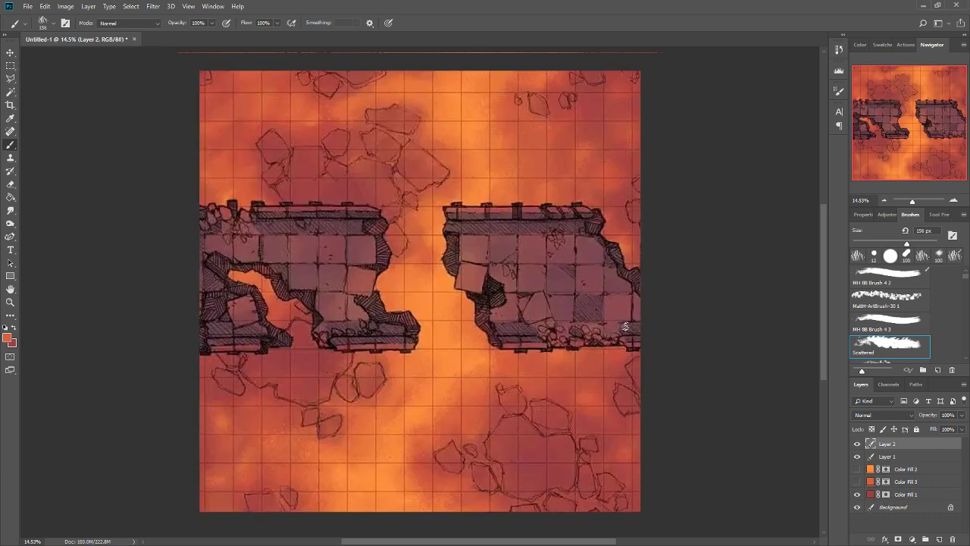
{"action": "left_click", "coordinate": [893, 456]}
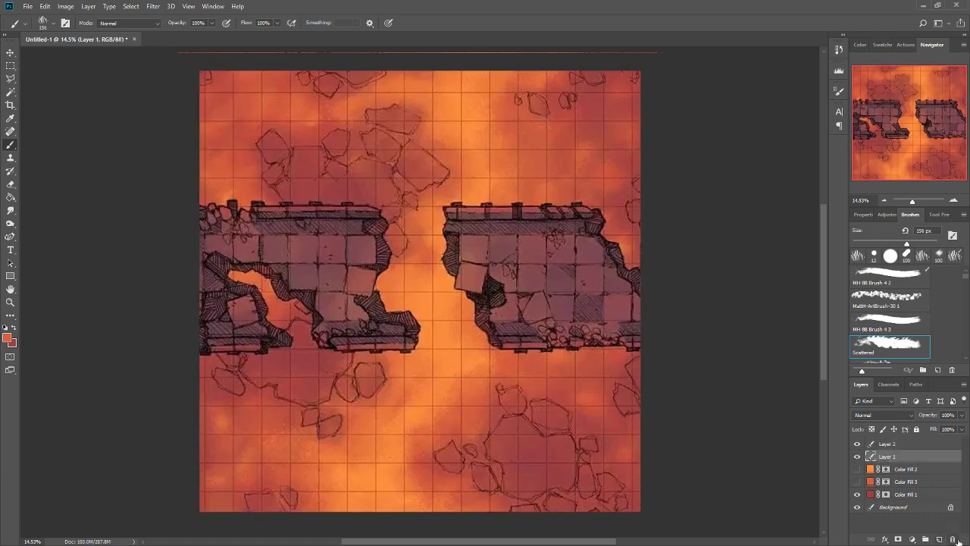
{"action": "key", "text": "Delete"}
{"action": "left_click", "coordinate": [887, 445]}
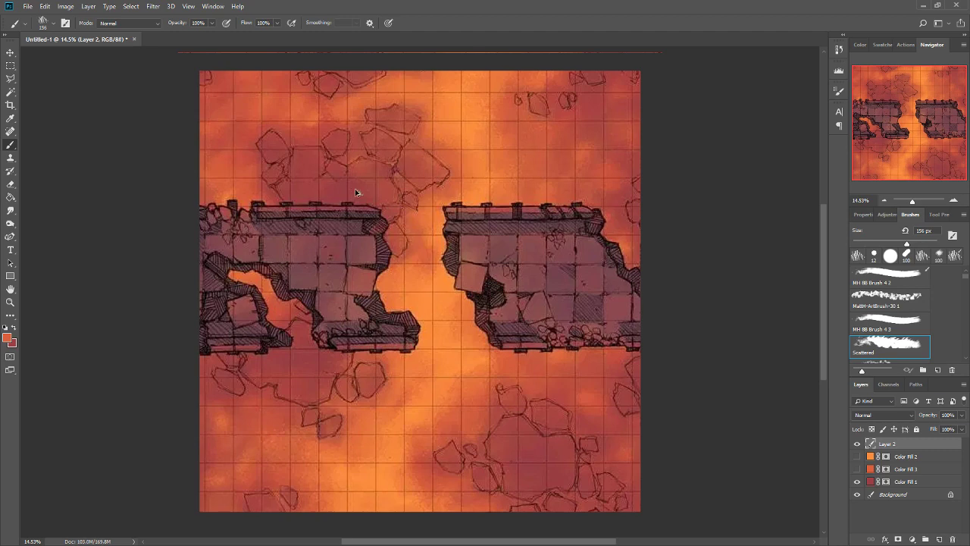
Offset the pasted map layer and paint orange over the vertical and horizontal seams at its center with the Scattered brush.
{"action": "key", "text": "ctrl+alt+f"}
{"action": "left_click_drag", "start_coordinate": [415, 241], "coordinate": [416, 361]}
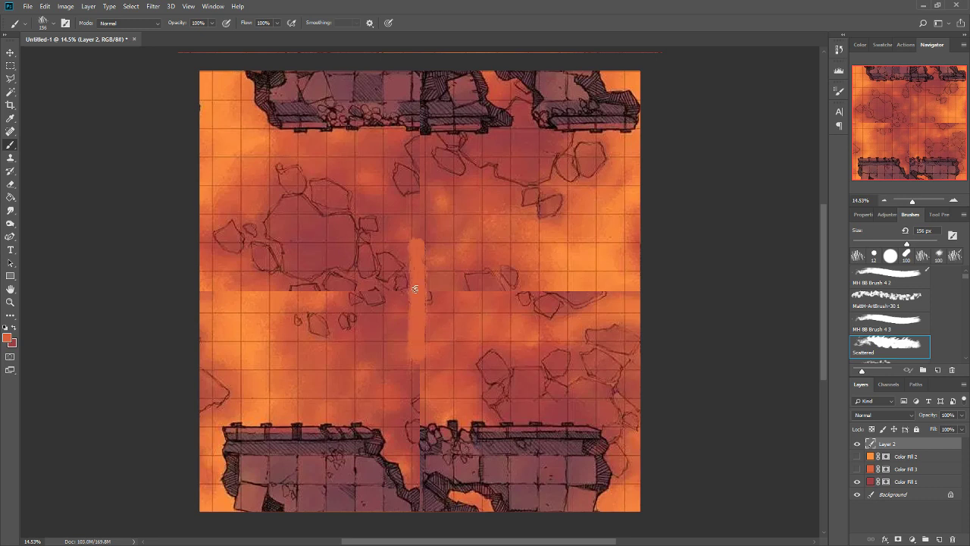
{"action": "mouse_move", "coordinate": [465, 288]}
{"action": "left_mouse_down"}
{"action": "mouse_move", "coordinate": [340, 280]}
{"action": "mouse_move", "coordinate": [637, 287]}
{"action": "mouse_move", "coordinate": [203, 295]}
{"action": "left_mouse_up"}
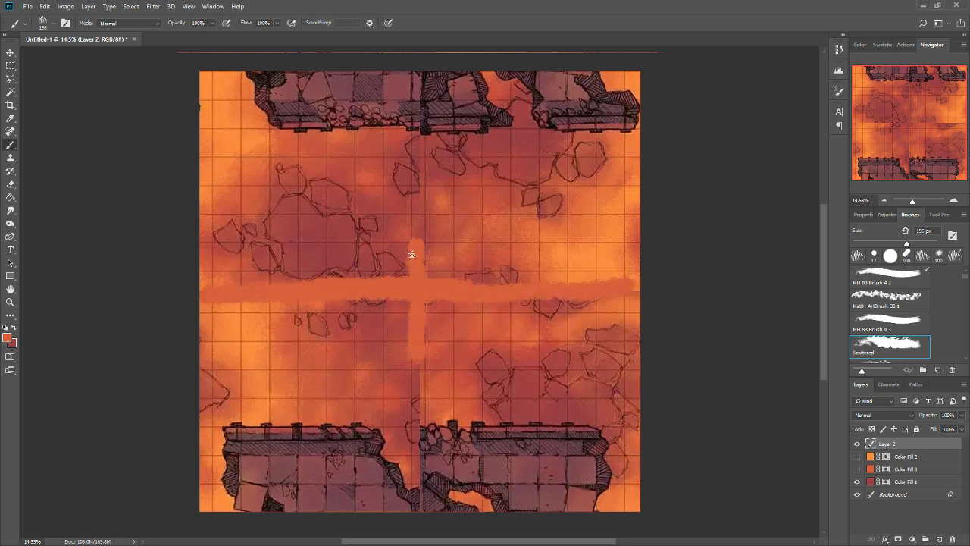
Brush along the vertical seam of the map, and undo the orange strokes over both center seams.
{"action": "left_click_drag", "start_coordinate": [413, 95], "coordinate": [401, 436]}
{"action": "key", "text": "ctrl+z"}
{"action": "key", "text": "ctrl+z"}
{"action": "key", "text": "ctrl+z"}
{"action": "key", "text": "ctrl+z"}
{"action": "key", "text": "ctrl+z"}
{"action": "key", "text": "ctrl+z"}
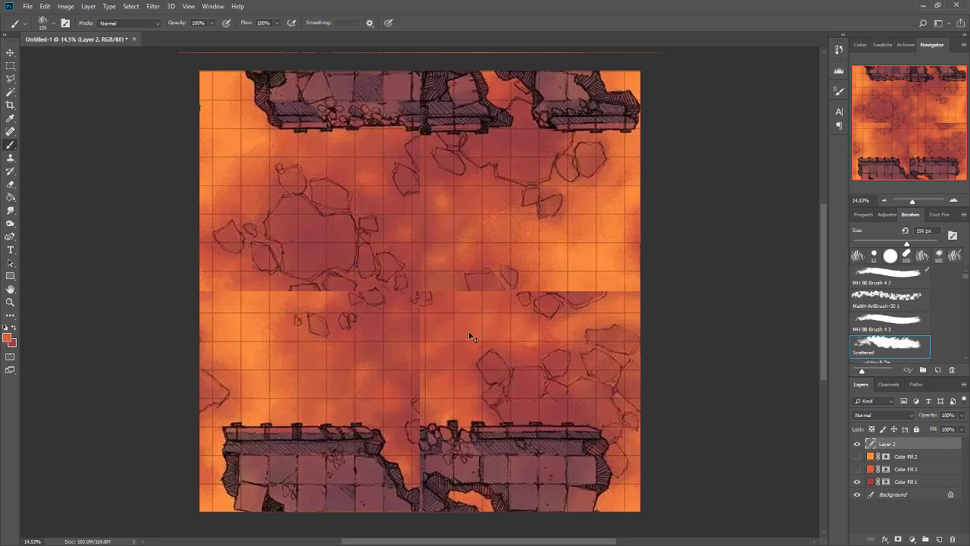
Sample orange from the map and paint over the western end of the horizontal seam on Layer 2 with the Scattered brush.
{"action": "left_click", "coordinate": [13, 212]}
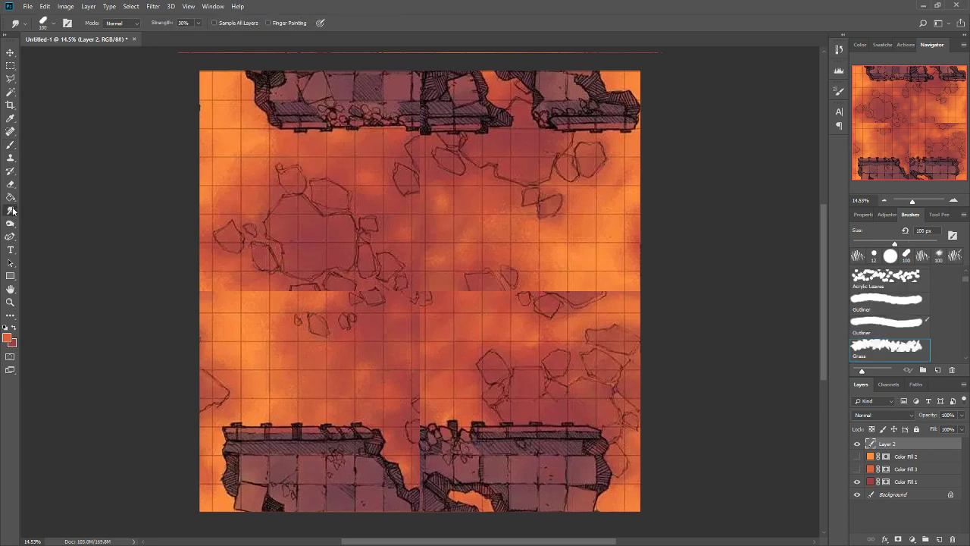
{"action": "left_click", "coordinate": [15, 145]}
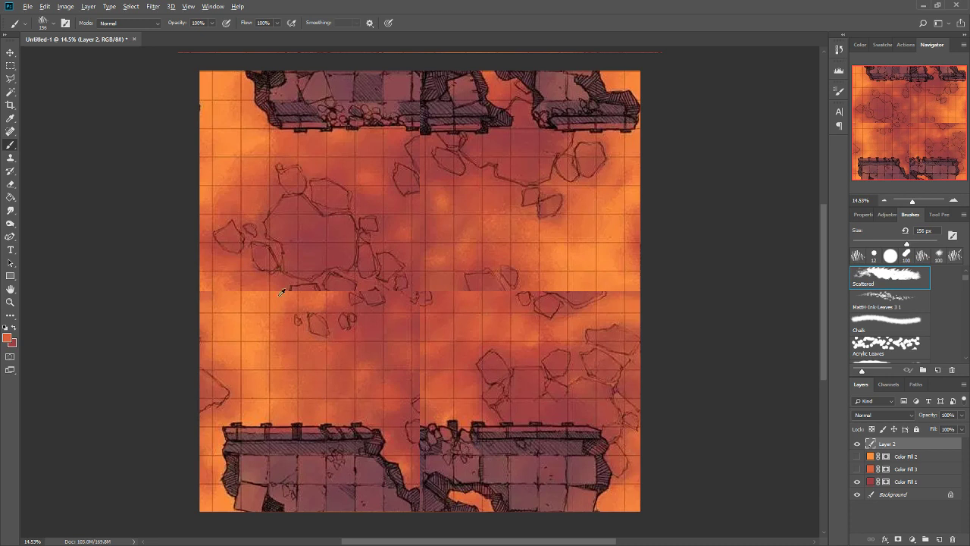
{"action": "mouse_move", "coordinate": [257, 294]}
{"action": "left_mouse_down"}
{"action": "mouse_move", "coordinate": [273, 294]}
{"action": "mouse_move", "coordinate": [226, 287]}
{"action": "mouse_move", "coordinate": [241, 289]}
{"action": "left_mouse_up"}
{"action": "left_click", "coordinate": [240, 303], "text": "alt"}
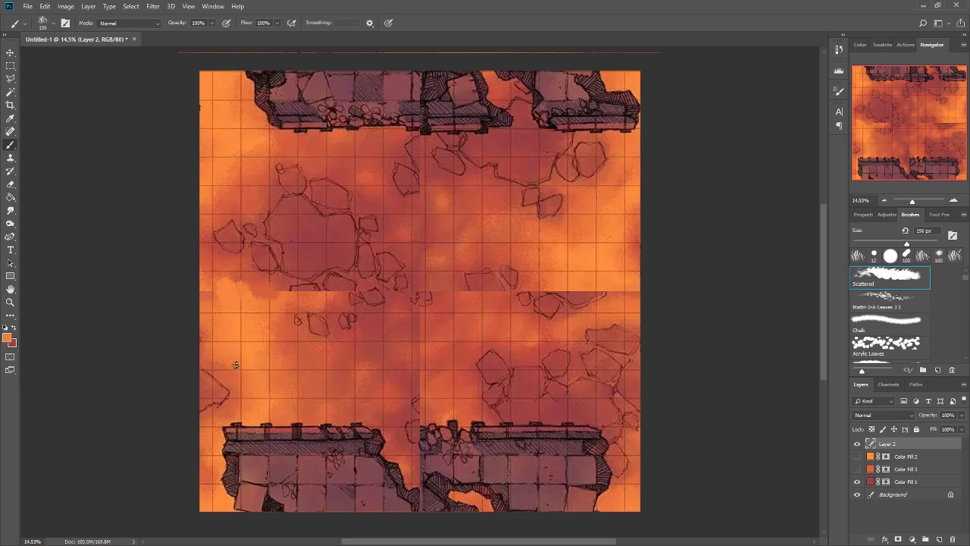
Smudge along the horizontal seam of Layer 2 at 30% strength, and repeat the Offset filter to check the wrapped edges.
{"action": "left_click", "coordinate": [11, 210]}
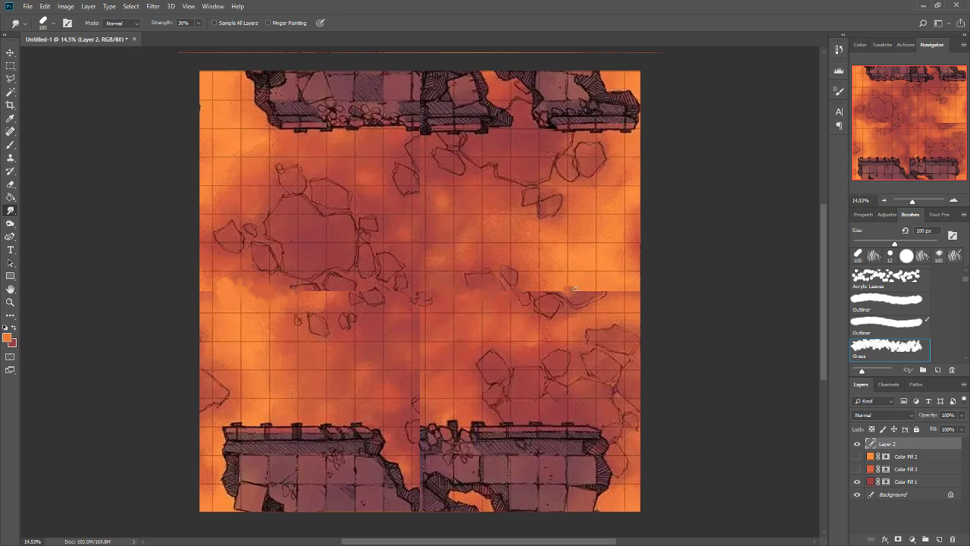
{"action": "left_click_drag", "start_coordinate": [575, 289], "coordinate": [648, 290]}
{"action": "key", "text": "ctrl+f"}
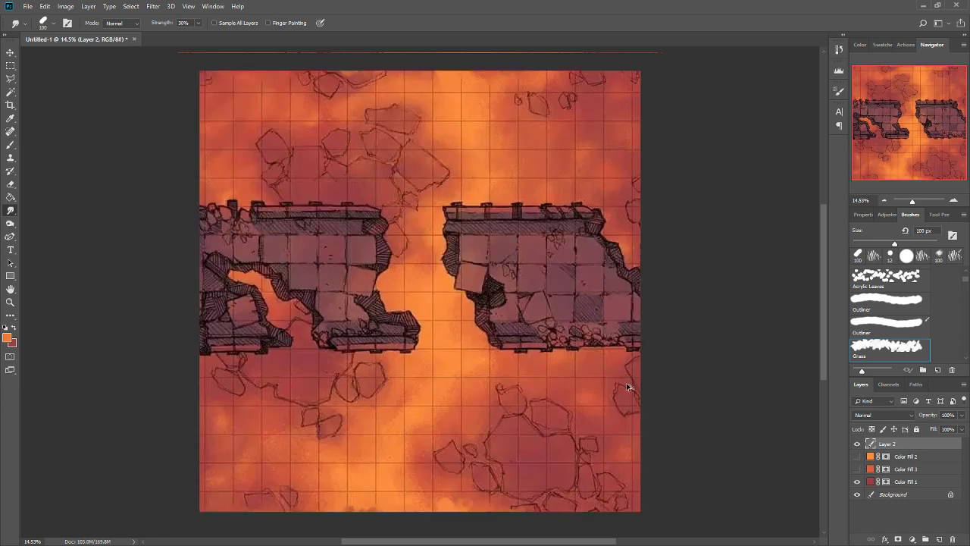
{"action": "key", "text": "ctrl+alt+f"}
{"action": "key", "text": "ctrl+alt+f"}
Hide Layer 2, show Color Fill 3 and Color Fill 2, and repeat the Offset filter on the Color Fill 3 mask.
{"action": "left_click", "coordinate": [18, 142]}
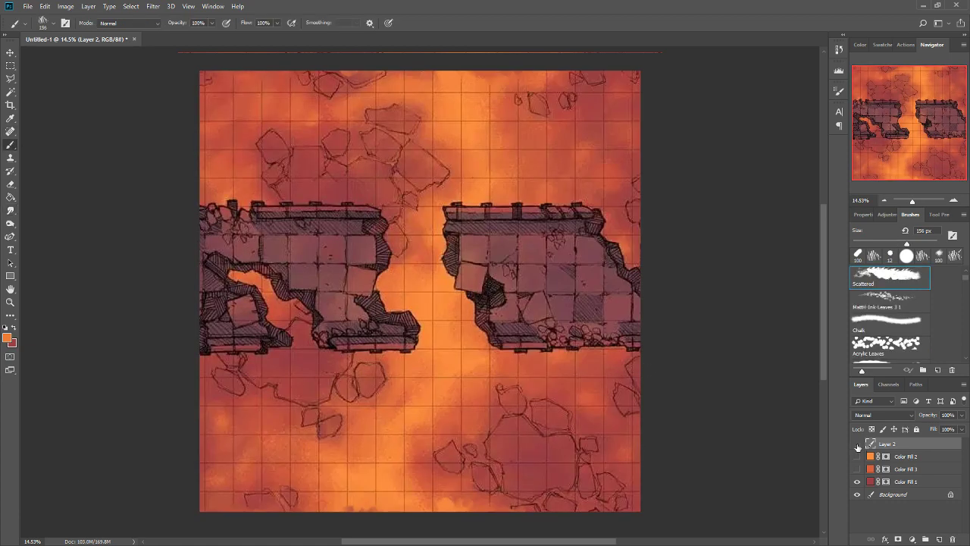
{"action": "left_click", "coordinate": [858, 444]}
{"action": "left_click", "coordinate": [857, 469]}
{"action": "left_click", "coordinate": [885, 469]}
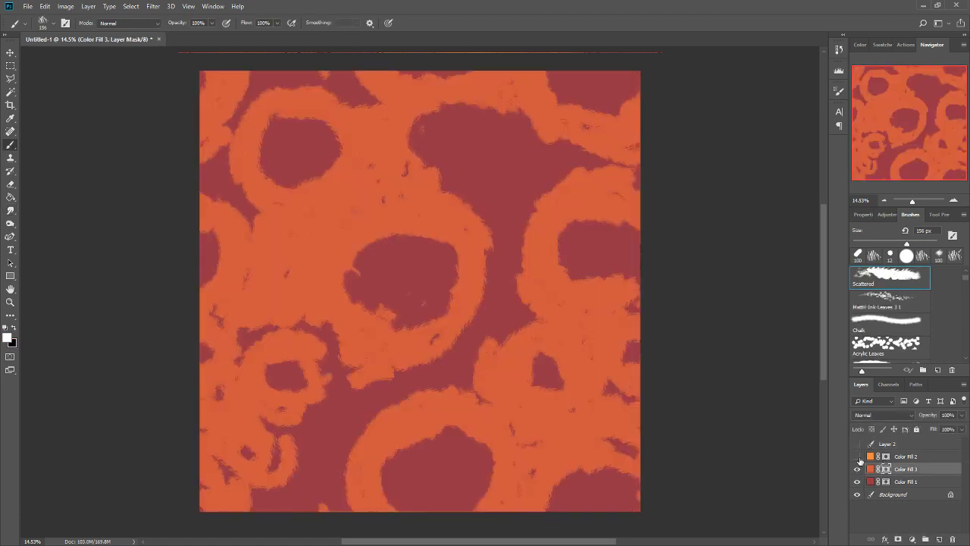
{"action": "left_click", "coordinate": [858, 457]}
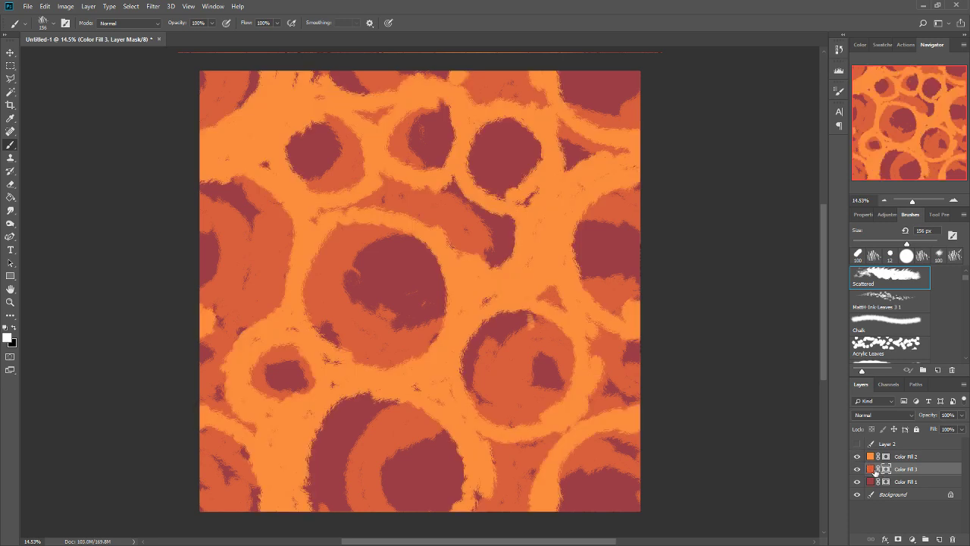
{"action": "key", "text": "ctrl+alt+f"}
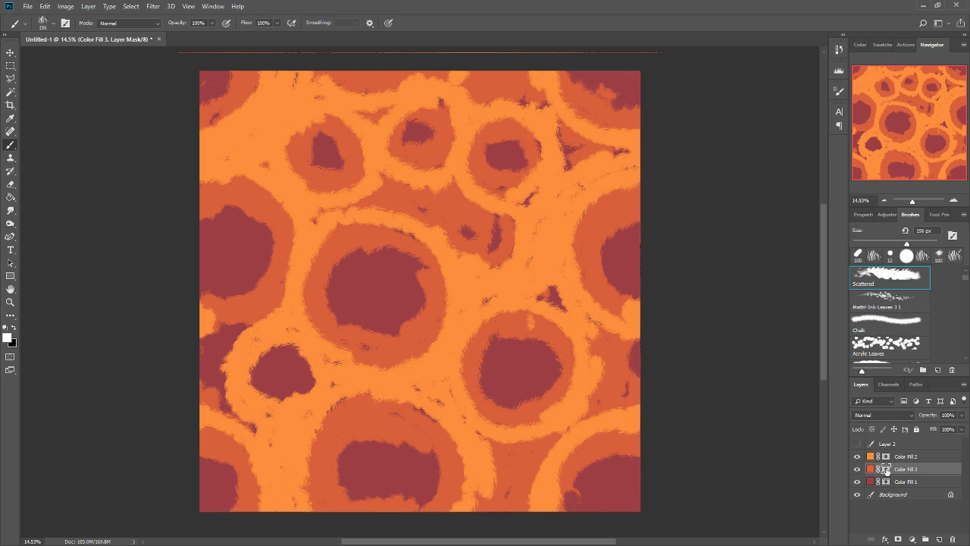
Paint white on the Color Fill 3 mask with the Scattered brush to cover dark gaps and reshape the dark cell centers.
{"action": "left_click_drag", "start_coordinate": [415, 258], "coordinate": [408, 264]}
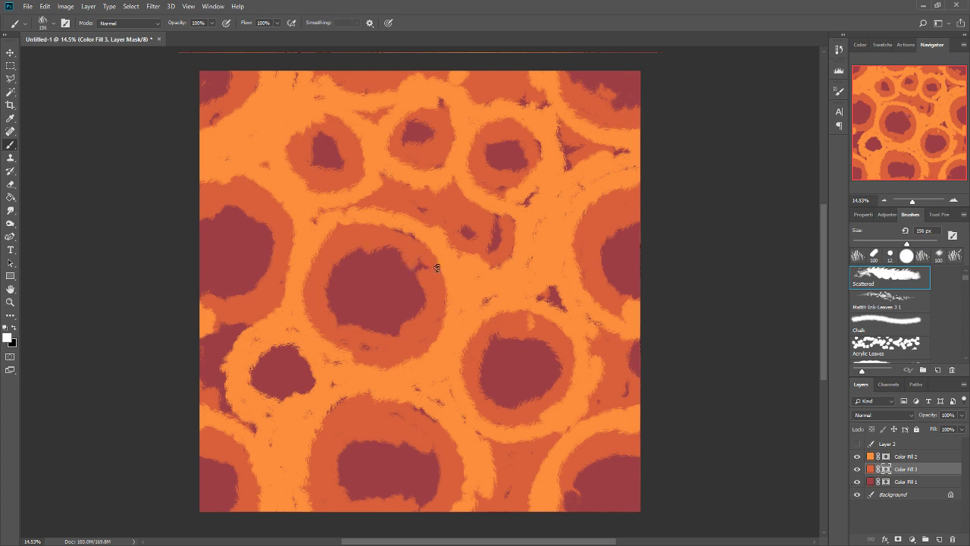
{"action": "left_click_drag", "start_coordinate": [244, 348], "coordinate": [206, 356]}
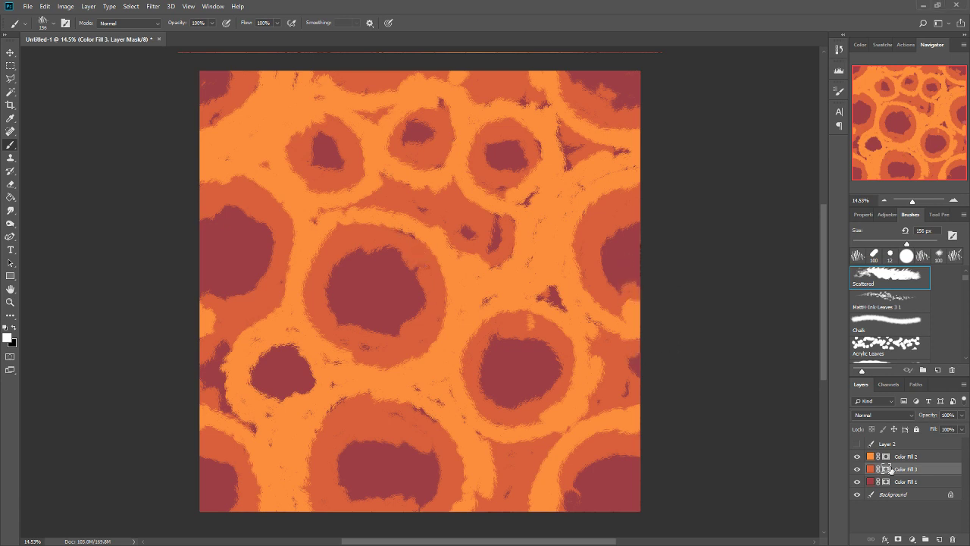
{"action": "left_click", "coordinate": [885, 458]}
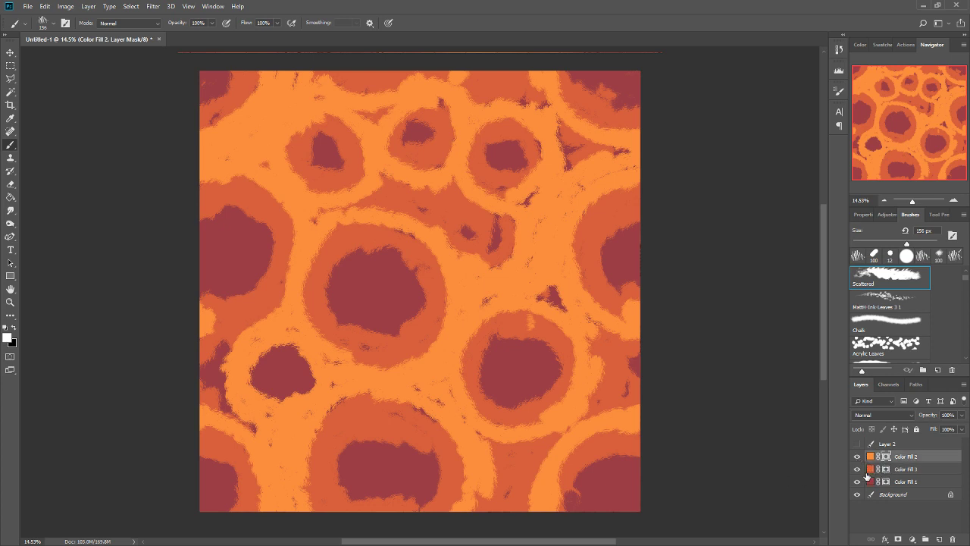
{"action": "left_click", "coordinate": [884, 470]}
{"action": "mouse_move", "coordinate": [567, 476]}
{"action": "left_mouse_down"}
{"action": "mouse_move", "coordinate": [585, 506]}
{"action": "mouse_move", "coordinate": [615, 459]}
{"action": "left_mouse_up"}
{"action": "left_click_drag", "start_coordinate": [430, 450], "coordinate": [416, 504]}
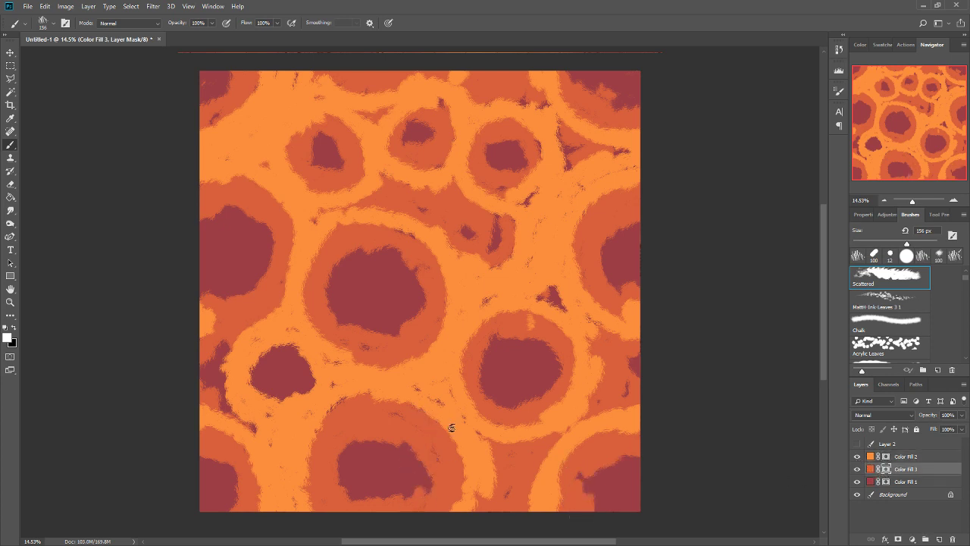
{"action": "mouse_move", "coordinate": [330, 379]}
{"action": "left_mouse_down"}
{"action": "mouse_move", "coordinate": [287, 357]}
{"action": "mouse_move", "coordinate": [285, 397]}
{"action": "mouse_move", "coordinate": [324, 419]}
{"action": "mouse_move", "coordinate": [236, 360]}
{"action": "mouse_move", "coordinate": [220, 423]}
{"action": "mouse_move", "coordinate": [232, 329]}
{"action": "mouse_move", "coordinate": [260, 427]}
{"action": "left_mouse_up"}
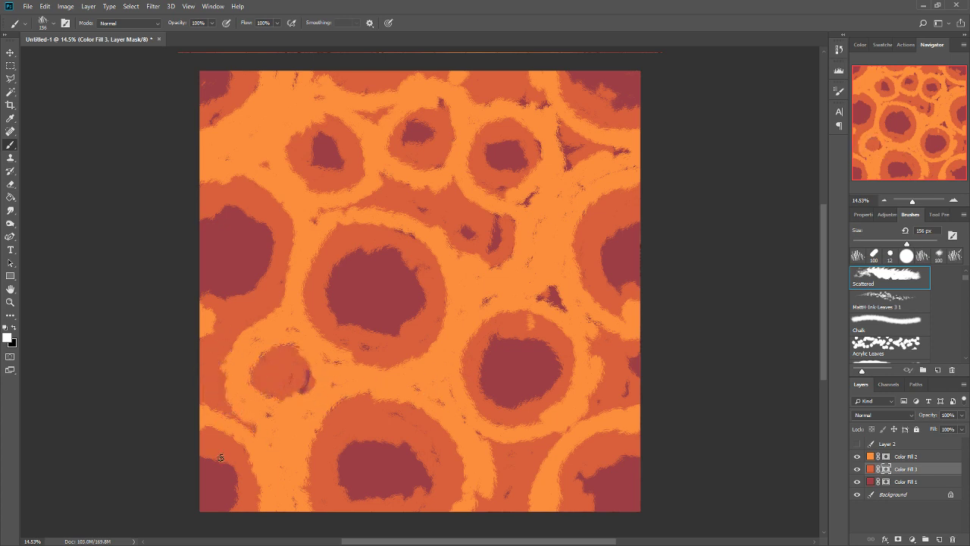
{"action": "left_click_drag", "start_coordinate": [220, 457], "coordinate": [236, 497]}
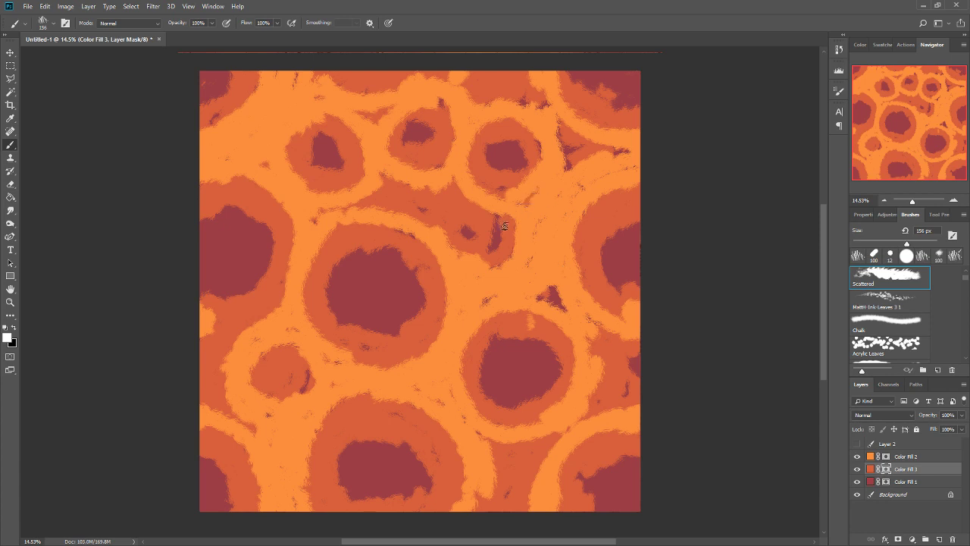
{"action": "mouse_move", "coordinate": [483, 229]}
{"action": "left_mouse_down"}
{"action": "mouse_move", "coordinate": [523, 259]}
{"action": "mouse_move", "coordinate": [561, 168]}
{"action": "mouse_move", "coordinate": [557, 132]}
{"action": "mouse_move", "coordinate": [610, 157]}
{"action": "left_mouse_up"}
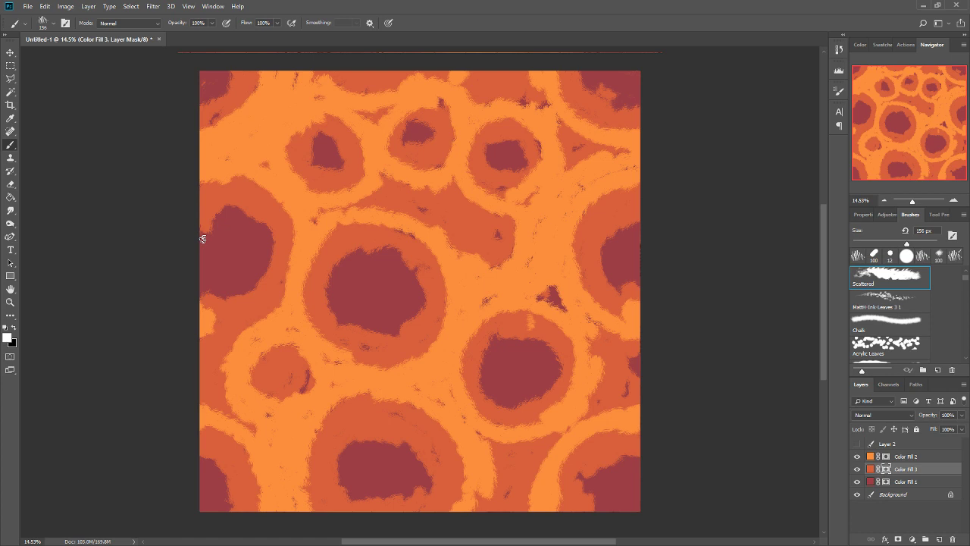
Hide Color Fill 2, offset the Color Fill 3 mask, and paint white over the seam at the central dark cell's western edge.
{"action": "left_click", "coordinate": [858, 456]}
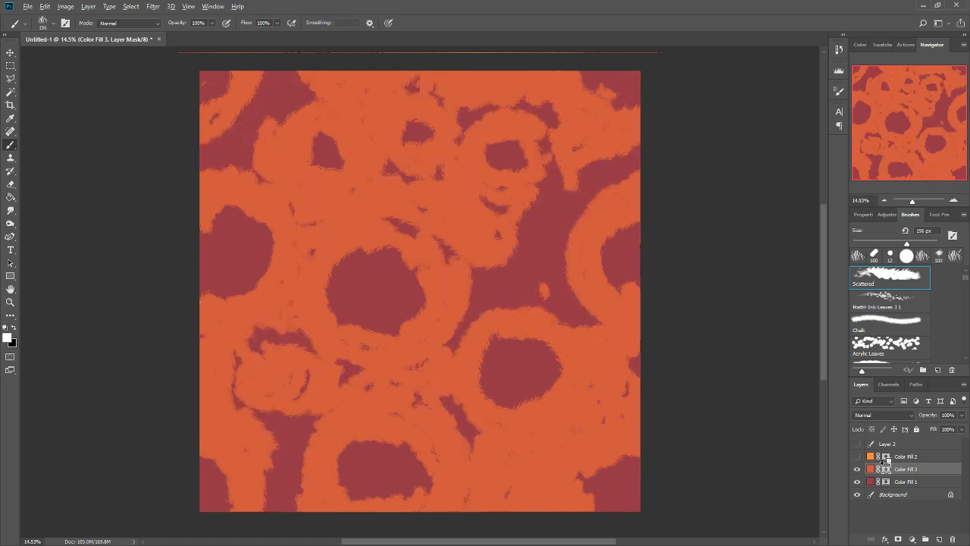
{"action": "key", "text": "ctrl+alt+f"}
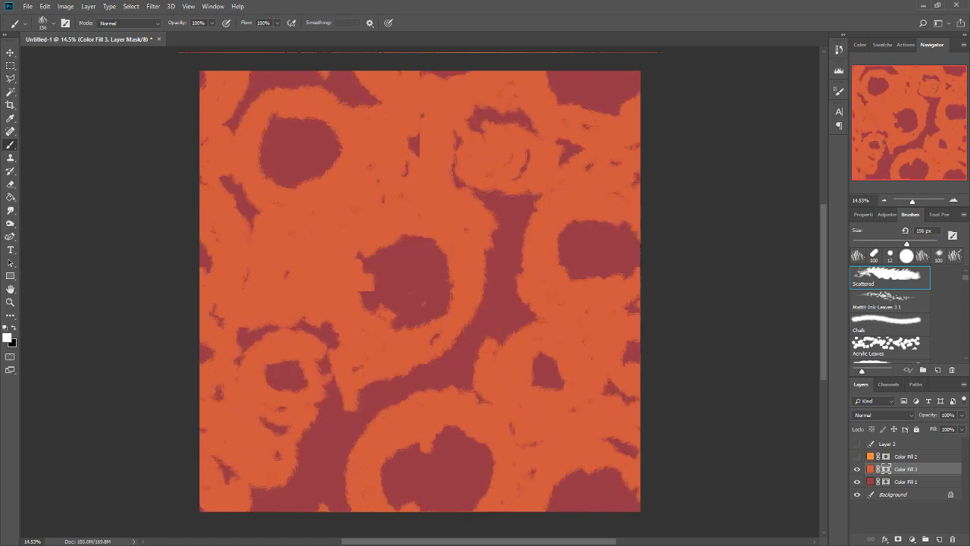
{"action": "left_click_drag", "start_coordinate": [366, 262], "coordinate": [365, 294]}
{"action": "key", "text": "ctrl+z"}
{"action": "scroll", "coordinate": [373, 288], "scroll_direction": "up", "scroll_amount": 5}
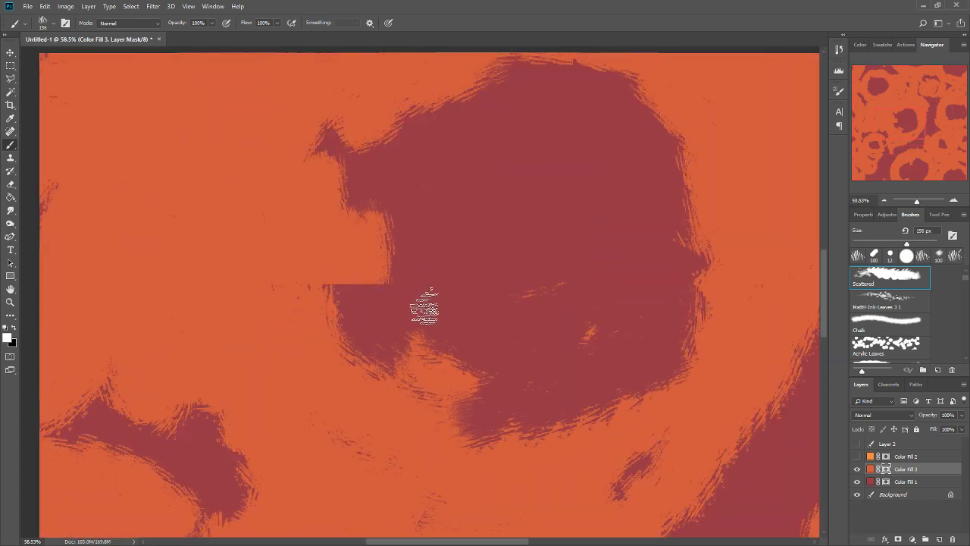
{"action": "mouse_move", "coordinate": [389, 278]}
{"action": "left_mouse_down"}
{"action": "mouse_move", "coordinate": [365, 293]}
{"action": "mouse_move", "coordinate": [376, 279]}
{"action": "mouse_move", "coordinate": [363, 320]}
{"action": "mouse_move", "coordinate": [320, 341]}
{"action": "left_mouse_up"}
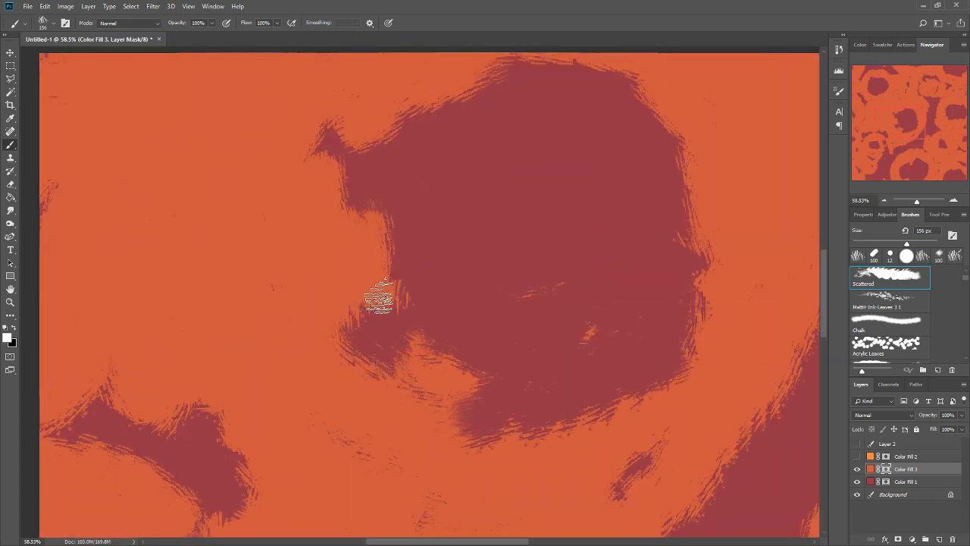
{"action": "left_click_drag", "start_coordinate": [379, 292], "coordinate": [379, 325]}
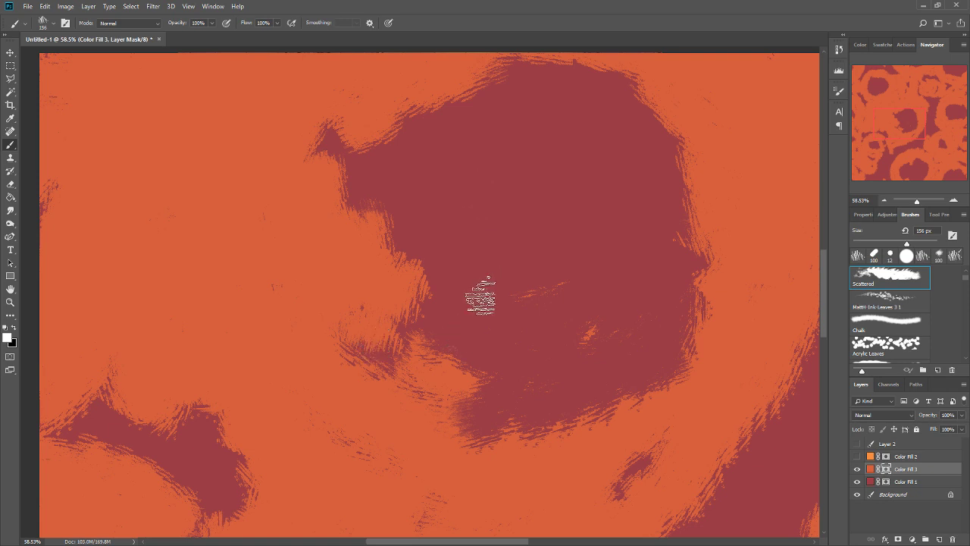
Show Color Fill 2 again and repeat the Offset filter on its layer mask.
{"action": "key", "text": "ctrl+0"}
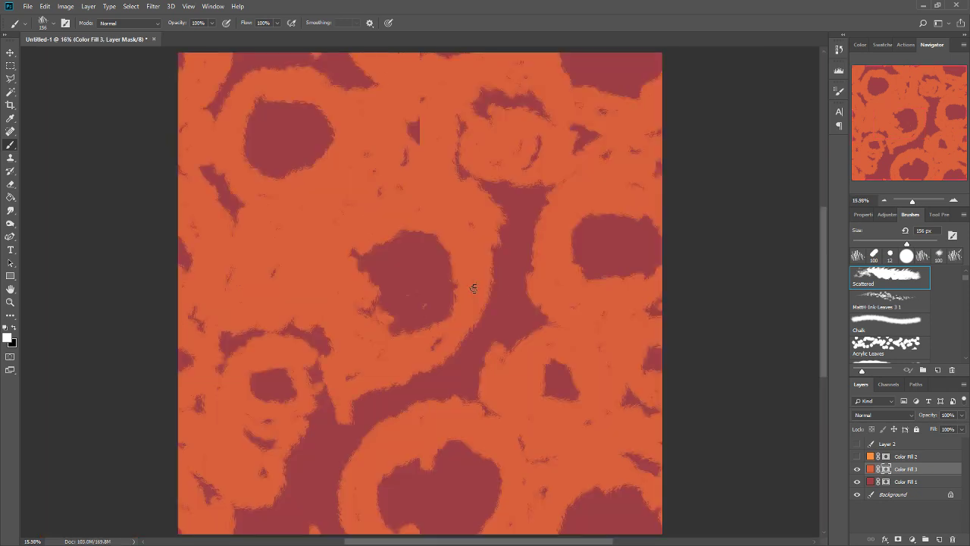
{"action": "left_click", "coordinate": [857, 458]}
{"action": "left_click", "coordinate": [905, 456]}
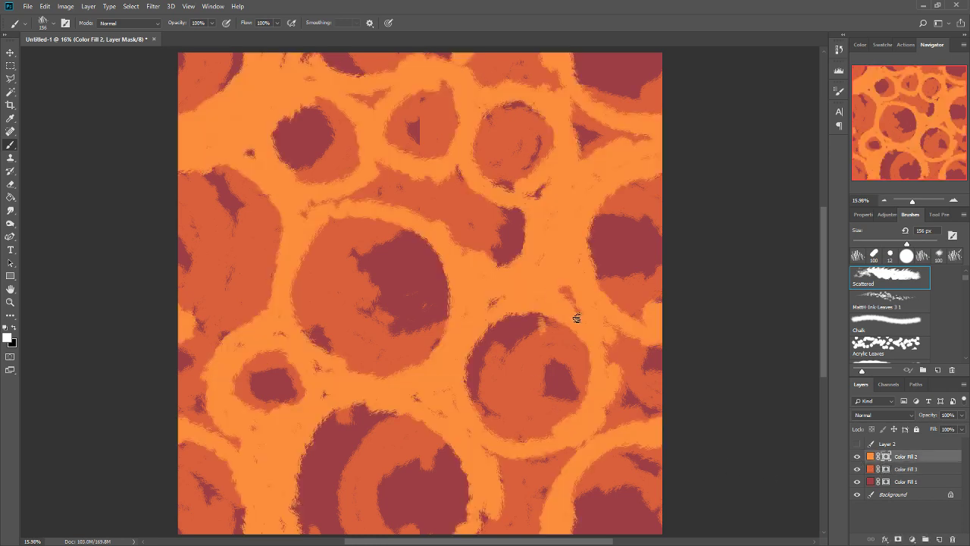
{"action": "key", "text": "ctrl+alt+f"}
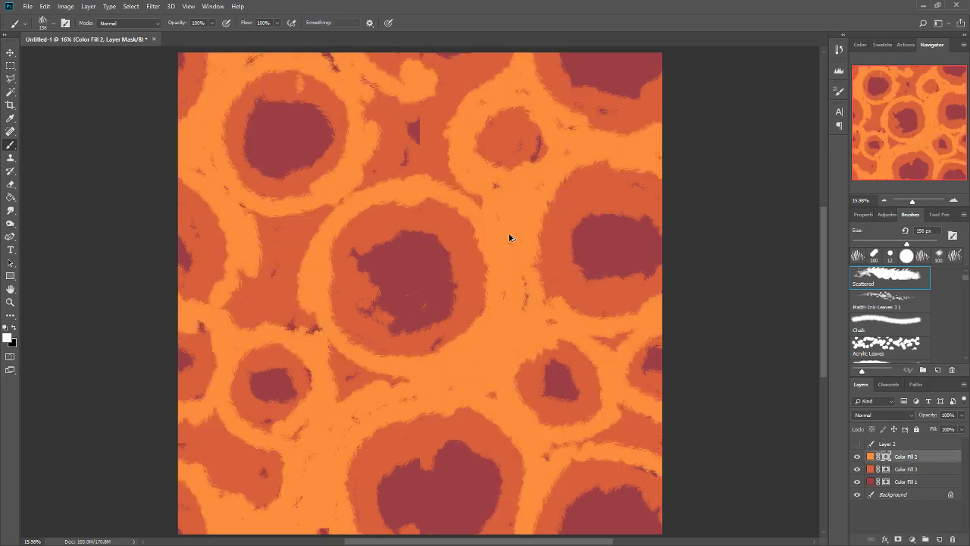
Paint white on the Color Fill 2 mask to thicken the bright orange around the central cell, its western gap and the large cell below.
{"action": "mouse_move", "coordinate": [474, 221]}
{"action": "left_mouse_down"}
{"action": "mouse_move", "coordinate": [380, 180]}
{"action": "mouse_move", "coordinate": [342, 202]}
{"action": "mouse_move", "coordinate": [307, 288]}
{"action": "left_mouse_up"}
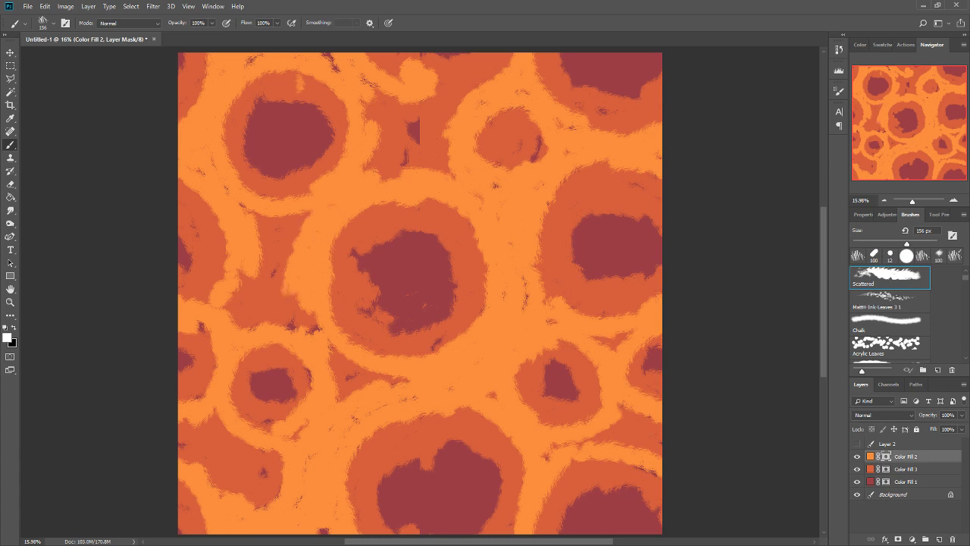
{"action": "left_click_drag", "start_coordinate": [235, 267], "coordinate": [227, 310]}
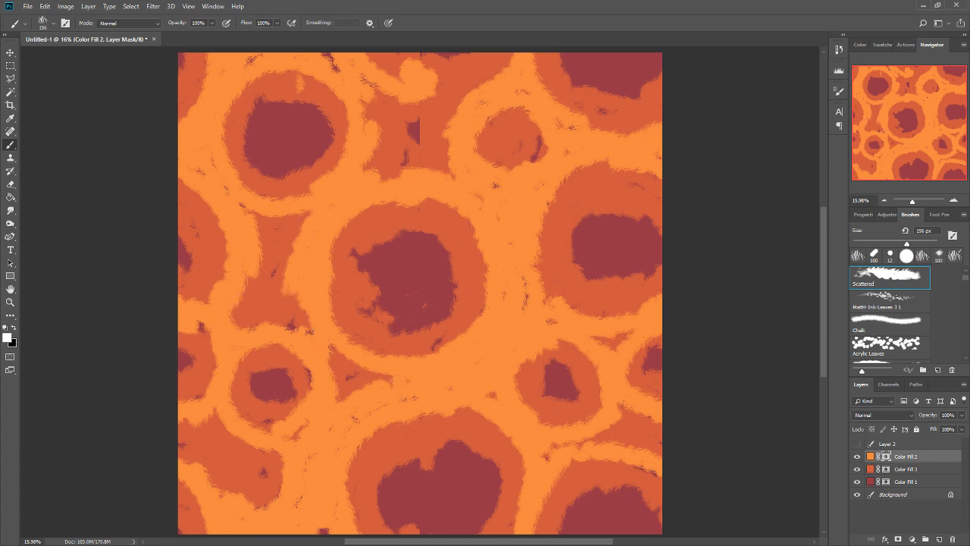
{"action": "left_click_drag", "start_coordinate": [424, 422], "coordinate": [383, 475]}
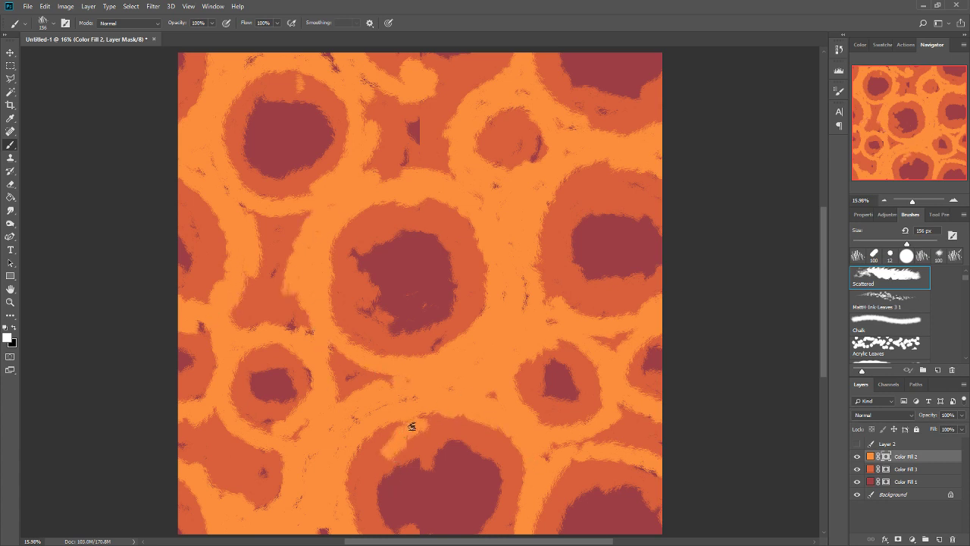
{"action": "mouse_move", "coordinate": [412, 425]}
{"action": "left_mouse_down"}
{"action": "mouse_move", "coordinate": [480, 424]}
{"action": "mouse_move", "coordinate": [505, 469]}
{"action": "left_mouse_up"}
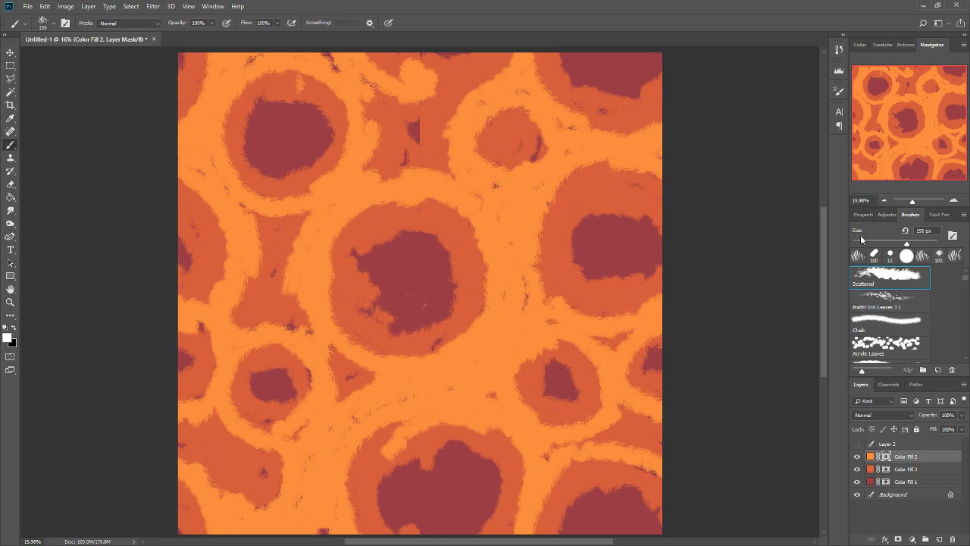
Switch to the MH 8B Brush 4 3 brush at 413 px, and try strokes around the central and eastern cells, undoing each one.
{"action": "left_click", "coordinate": [922, 258]}
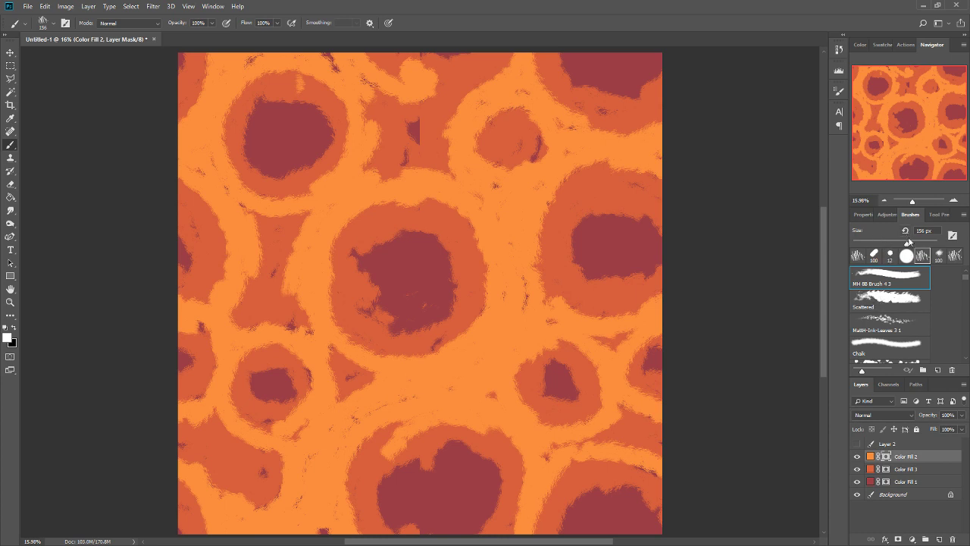
{"action": "left_click_drag", "start_coordinate": [604, 244], "coordinate": [590, 278]}
{"action": "key", "text": "ctrl+z"}
{"action": "left_click_drag", "start_coordinate": [606, 246], "coordinate": [589, 314]}
{"action": "key", "text": "ctrl+z"}
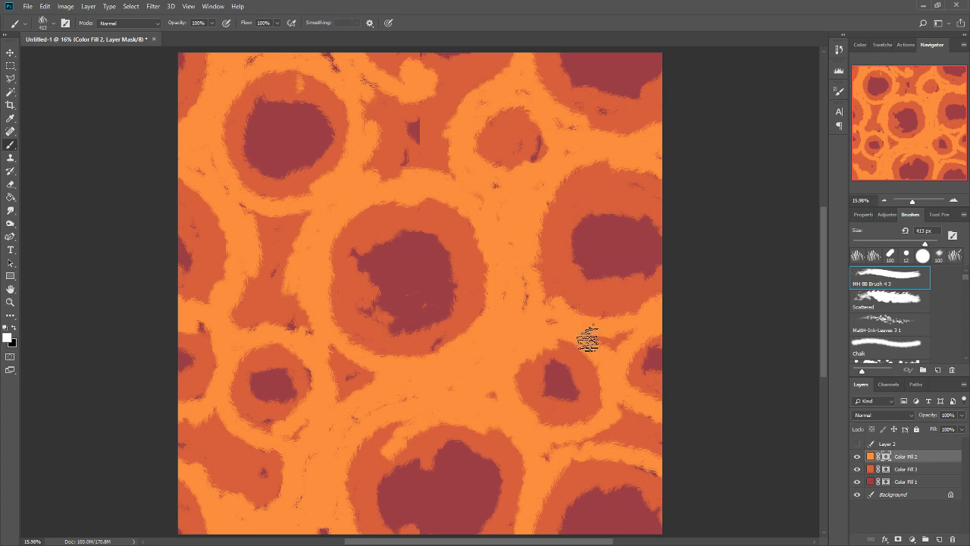
{"action": "left_click_drag", "start_coordinate": [472, 310], "coordinate": [436, 366]}
{"action": "key", "text": "ctrl+z"}
{"action": "left_click_drag", "start_coordinate": [472, 314], "coordinate": [435, 367]}
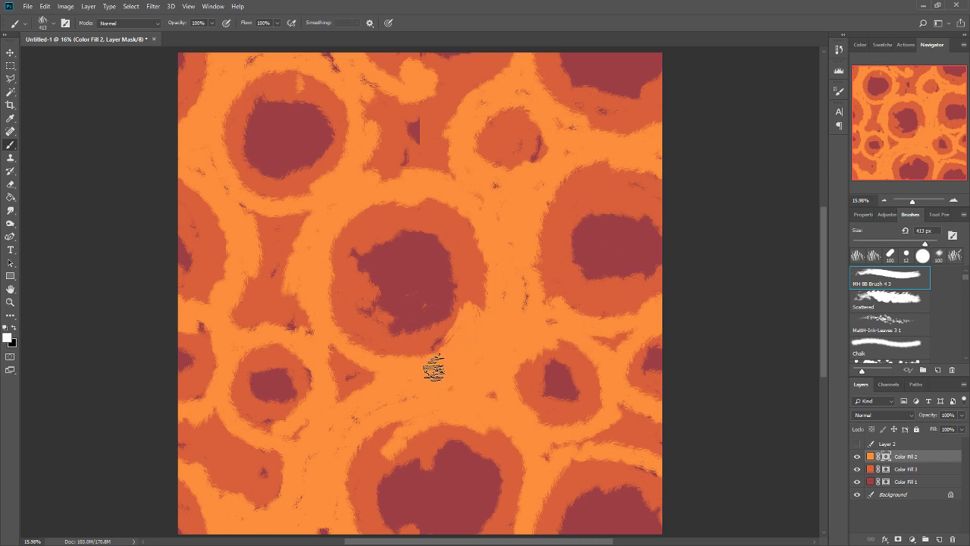
{"action": "key", "text": "ctrl+z"}
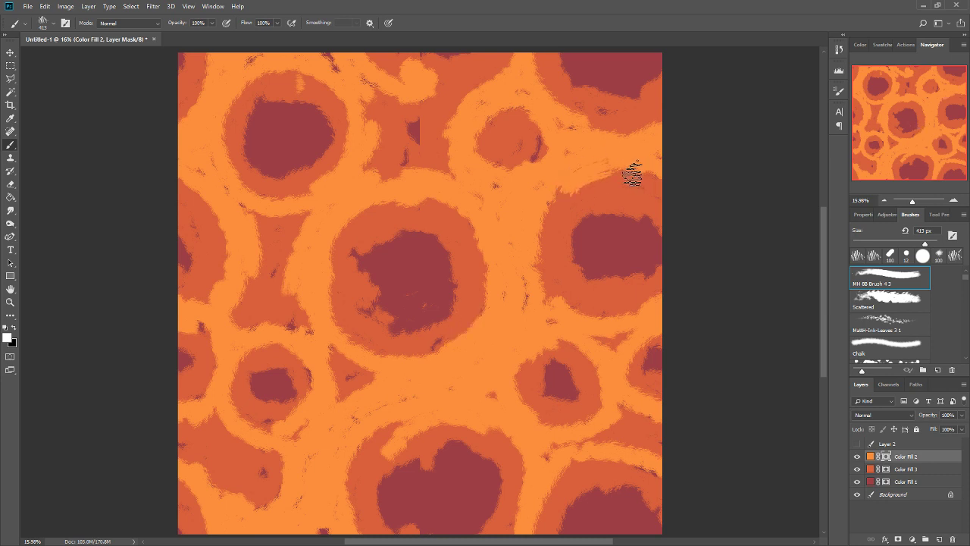
{"action": "mouse_move", "coordinate": [593, 172]}
{"action": "left_mouse_down"}
{"action": "mouse_move", "coordinate": [622, 186]}
{"action": "mouse_move", "coordinate": [569, 177]}
{"action": "mouse_move", "coordinate": [604, 172]}
{"action": "left_mouse_up"}
{"action": "key", "text": "ctrl+z"}
Paint rough bright orange edges along the western side of the large eastern cell on the Color Fill 2 mask.
{"action": "key", "text": "ctrl+z"}
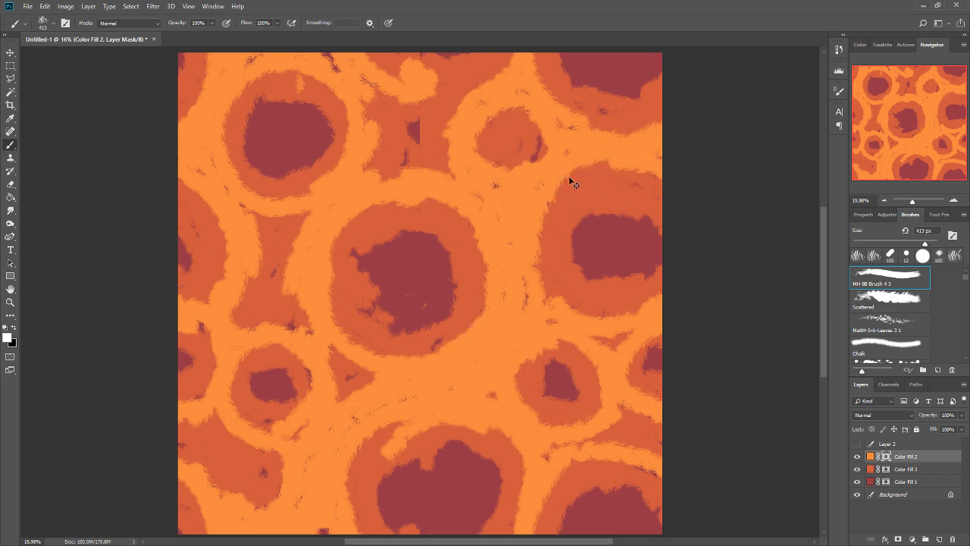
{"action": "mouse_move", "coordinate": [558, 201]}
{"action": "left_mouse_down"}
{"action": "mouse_move", "coordinate": [586, 156]}
{"action": "mouse_move", "coordinate": [608, 173]}
{"action": "mouse_move", "coordinate": [623, 152]}
{"action": "mouse_move", "coordinate": [581, 176]}
{"action": "mouse_move", "coordinate": [586, 142]}
{"action": "left_mouse_up"}
{"action": "key", "text": "ctrl+z"}
{"action": "left_click_drag", "start_coordinate": [525, 260], "coordinate": [538, 240]}
{"action": "mouse_move", "coordinate": [545, 279]}
{"action": "left_mouse_down"}
{"action": "mouse_move", "coordinate": [573, 308]}
{"action": "mouse_move", "coordinate": [544, 314]}
{"action": "left_mouse_up"}
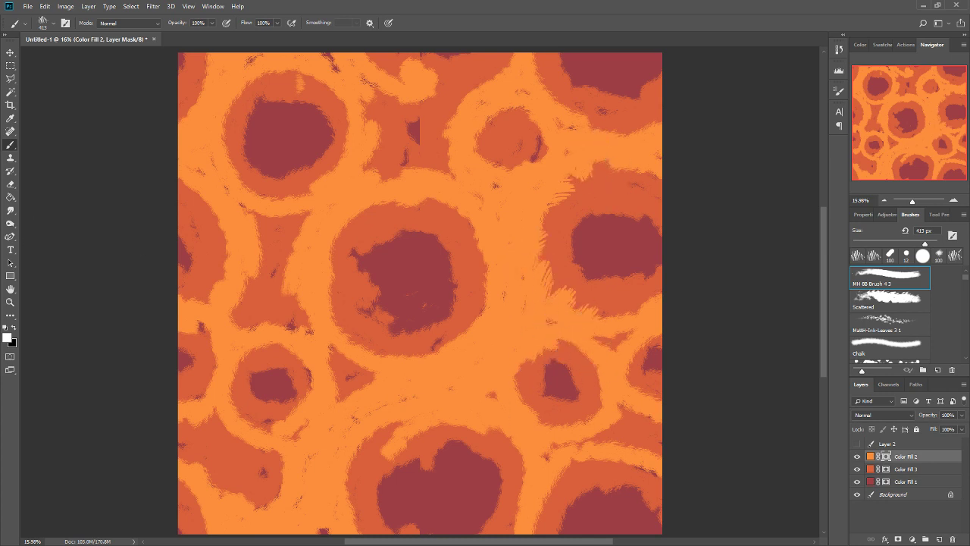
Try smudging the rough bright orange edge along the southwestern side of the large eastern cell, and return to the Brush tool.
{"action": "left_click", "coordinate": [11, 210]}
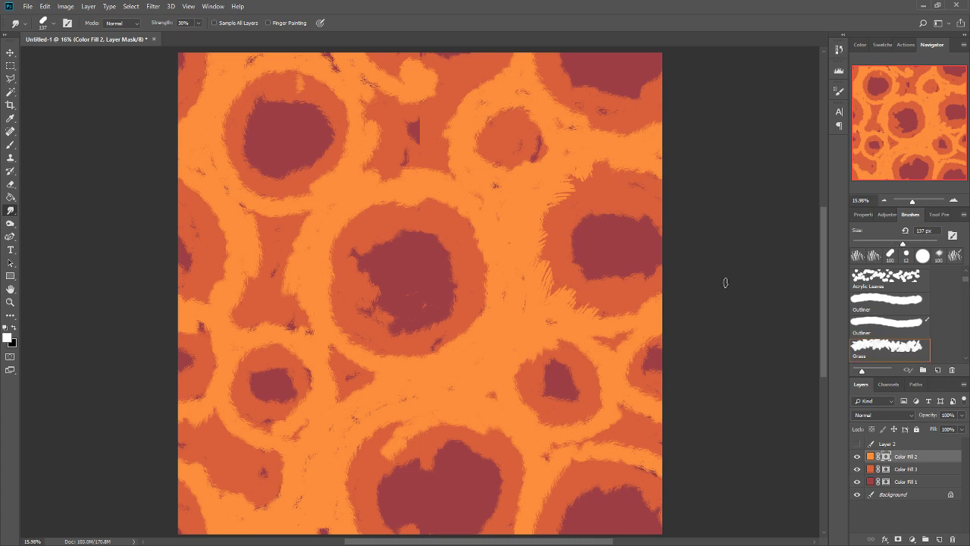
{"action": "left_click_drag", "start_coordinate": [553, 289], "coordinate": [540, 261]}
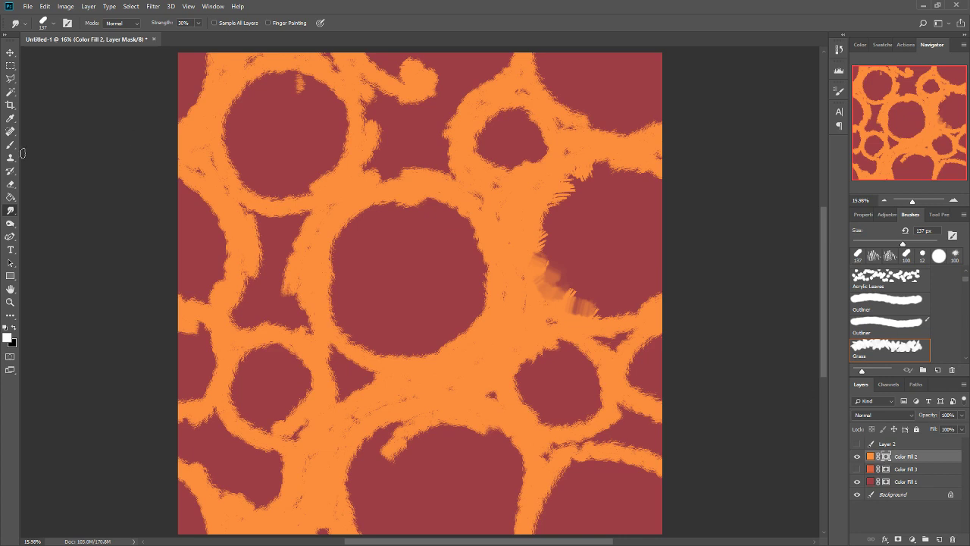
{"action": "key", "text": "b"}
Paint streaky white edges on the Color Fill 2 mask around the central cell, the large eastern cell and the small cells below it.
{"action": "mouse_move", "coordinate": [470, 238]}
{"action": "left_mouse_down"}
{"action": "mouse_move", "coordinate": [422, 204]}
{"action": "mouse_move", "coordinate": [392, 206]}
{"action": "mouse_move", "coordinate": [334, 248]}
{"action": "mouse_move", "coordinate": [322, 325]}
{"action": "mouse_move", "coordinate": [340, 303]}
{"action": "mouse_move", "coordinate": [374, 341]}
{"action": "mouse_move", "coordinate": [427, 349]}
{"action": "mouse_move", "coordinate": [405, 356]}
{"action": "mouse_move", "coordinate": [474, 304]}
{"action": "left_mouse_up"}
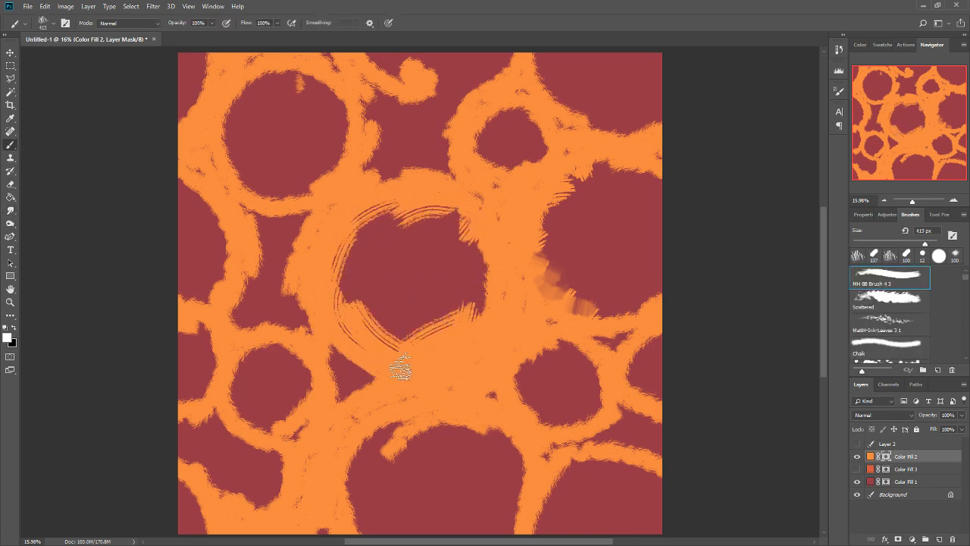
{"action": "left_click_drag", "start_coordinate": [401, 369], "coordinate": [465, 353]}
{"action": "mouse_move", "coordinate": [553, 341]}
{"action": "left_mouse_down"}
{"action": "mouse_move", "coordinate": [563, 425]}
{"action": "mouse_move", "coordinate": [546, 424]}
{"action": "mouse_move", "coordinate": [614, 399]}
{"action": "mouse_move", "coordinate": [653, 340]}
{"action": "mouse_move", "coordinate": [626, 362]}
{"action": "mouse_move", "coordinate": [669, 353]}
{"action": "left_mouse_up"}
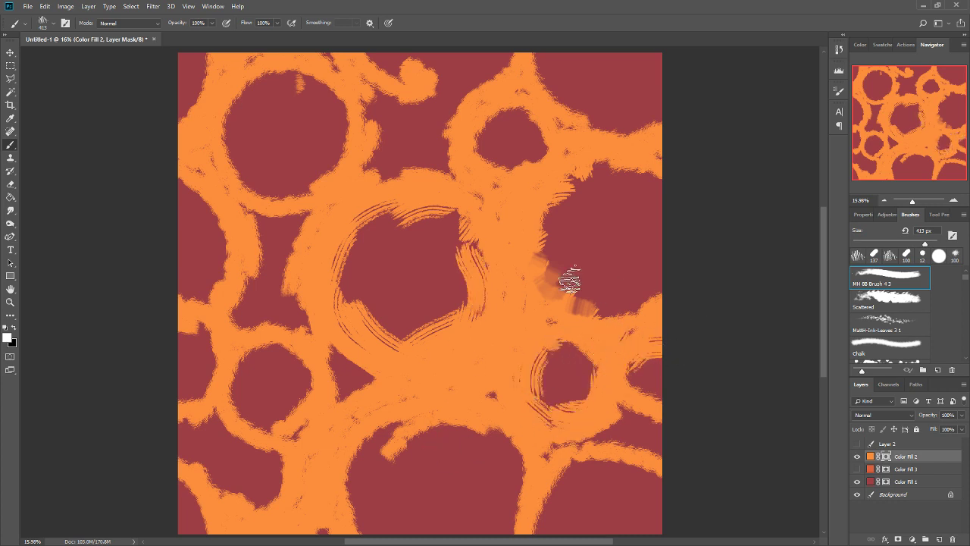
{"action": "mouse_move", "coordinate": [625, 176]}
{"action": "left_mouse_down"}
{"action": "mouse_move", "coordinate": [637, 220]}
{"action": "mouse_move", "coordinate": [549, 217]}
{"action": "mouse_move", "coordinate": [592, 304]}
{"action": "mouse_move", "coordinate": [590, 322]}
{"action": "mouse_move", "coordinate": [638, 310]}
{"action": "mouse_move", "coordinate": [636, 271]}
{"action": "mouse_move", "coordinate": [660, 277]}
{"action": "left_mouse_up"}
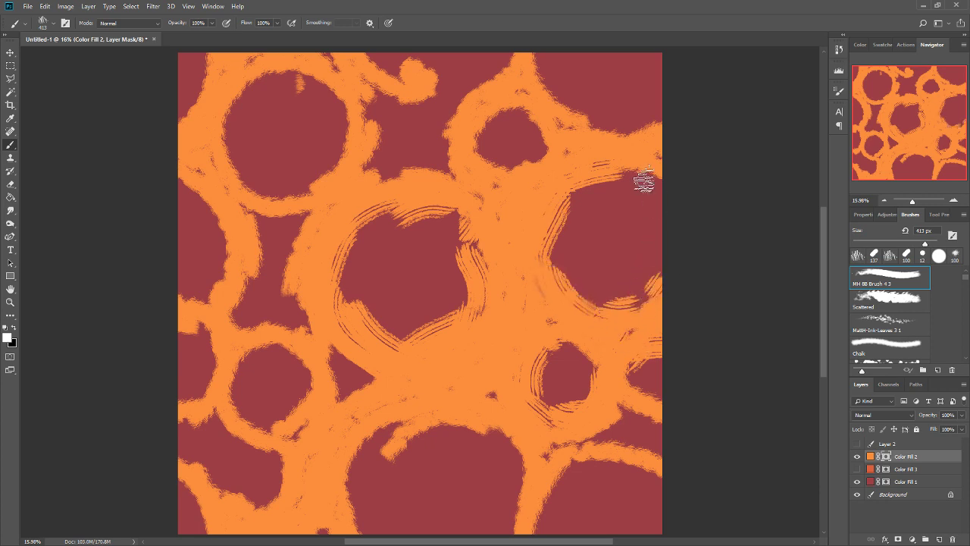
{"action": "left_click_drag", "start_coordinate": [644, 180], "coordinate": [650, 181]}
Paint white strokes that shrink the small cell northeast of the centre and narrow the gap above the central cell.
{"action": "left_click_drag", "start_coordinate": [533, 158], "coordinate": [523, 168]}
{"action": "left_click_drag", "start_coordinate": [480, 138], "coordinate": [487, 153]}
{"action": "left_click_drag", "start_coordinate": [505, 173], "coordinate": [496, 168]}
{"action": "mouse_move", "coordinate": [500, 126]}
{"action": "left_mouse_down"}
{"action": "mouse_move", "coordinate": [566, 113]}
{"action": "mouse_move", "coordinate": [544, 162]}
{"action": "left_mouse_up"}
{"action": "mouse_move", "coordinate": [444, 169]}
{"action": "left_mouse_down"}
{"action": "mouse_move", "coordinate": [382, 172]}
{"action": "mouse_move", "coordinate": [385, 164]}
{"action": "mouse_move", "coordinate": [384, 172]}
{"action": "left_mouse_up"}
{"action": "left_click_drag", "start_coordinate": [365, 112], "coordinate": [396, 143]}
{"action": "left_click_drag", "start_coordinate": [371, 95], "coordinate": [396, 112]}
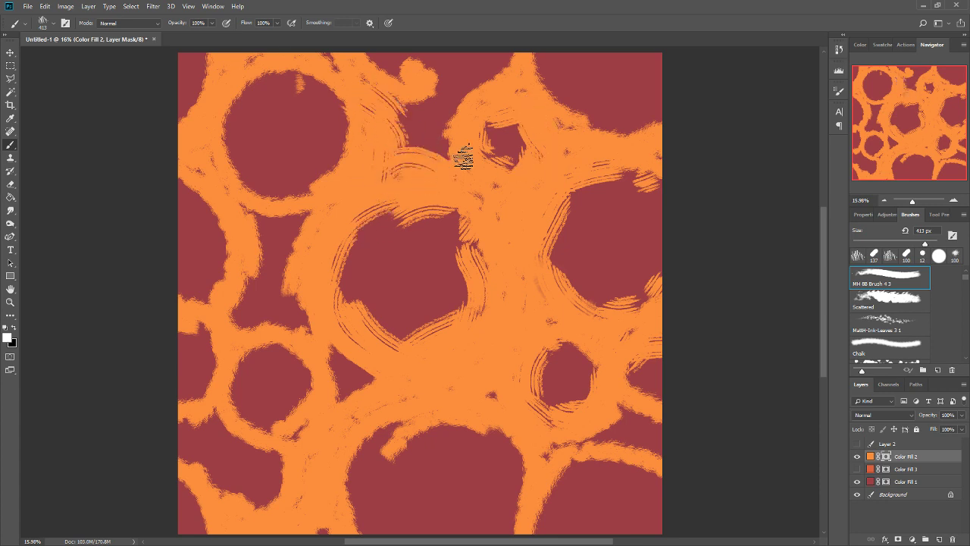
{"action": "left_click_drag", "start_coordinate": [455, 135], "coordinate": [440, 151]}
Paint white strokes around the gap west of the central cell, the small triangular gap below it and the small southwestern cell.
{"action": "mouse_move", "coordinate": [305, 206]}
{"action": "left_mouse_down"}
{"action": "mouse_move", "coordinate": [297, 230]}
{"action": "mouse_move", "coordinate": [282, 229]}
{"action": "left_mouse_up"}
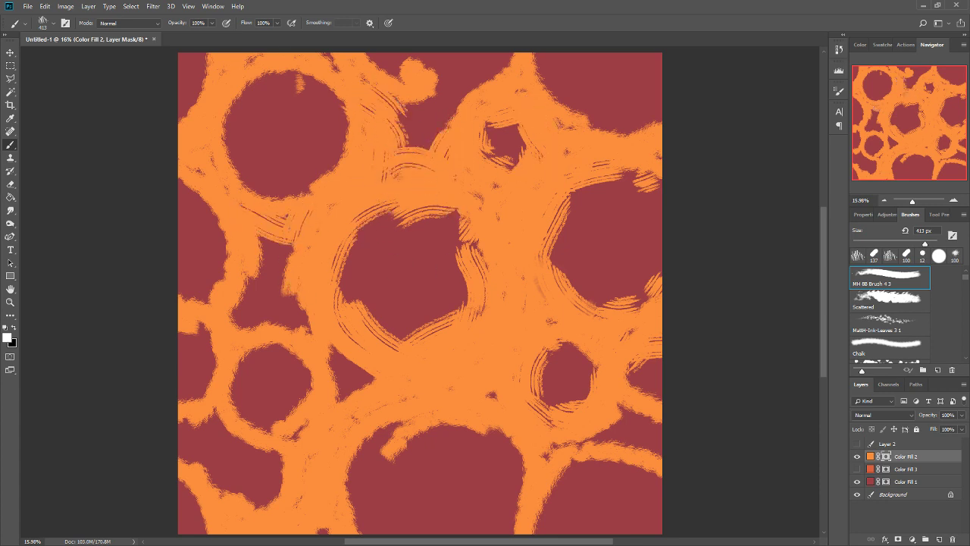
{"action": "mouse_move", "coordinate": [247, 276]}
{"action": "left_mouse_down"}
{"action": "mouse_move", "coordinate": [269, 363]}
{"action": "mouse_move", "coordinate": [244, 321]}
{"action": "mouse_move", "coordinate": [311, 354]}
{"action": "mouse_move", "coordinate": [293, 324]}
{"action": "mouse_move", "coordinate": [364, 411]}
{"action": "mouse_move", "coordinate": [319, 346]}
{"action": "mouse_move", "coordinate": [345, 431]}
{"action": "mouse_move", "coordinate": [354, 366]}
{"action": "mouse_move", "coordinate": [379, 383]}
{"action": "mouse_move", "coordinate": [362, 358]}
{"action": "mouse_move", "coordinate": [326, 352]}
{"action": "left_mouse_up"}
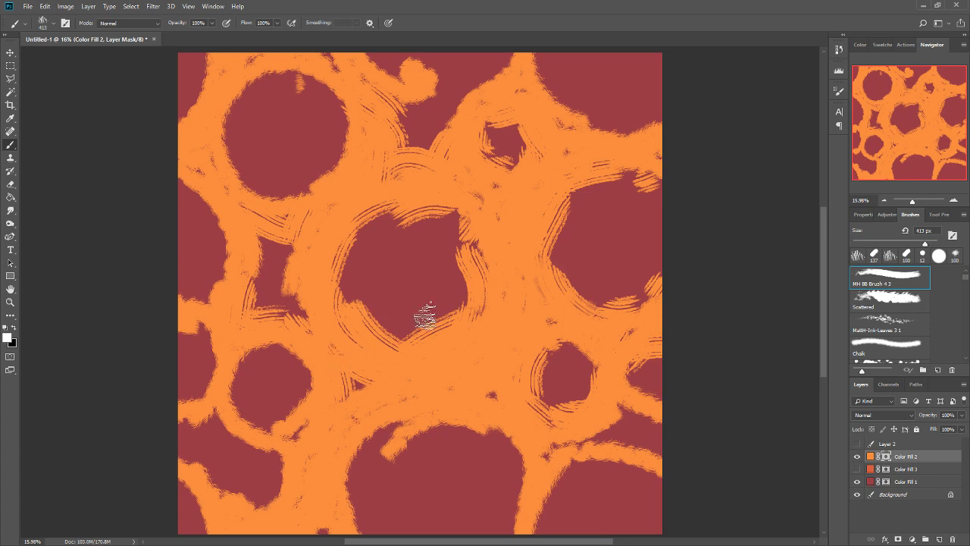
{"action": "mouse_move", "coordinate": [253, 357]}
{"action": "left_mouse_down"}
{"action": "mouse_move", "coordinate": [266, 440]}
{"action": "mouse_move", "coordinate": [238, 401]}
{"action": "mouse_move", "coordinate": [245, 419]}
{"action": "mouse_move", "coordinate": [292, 438]}
{"action": "mouse_move", "coordinate": [247, 399]}
{"action": "mouse_move", "coordinate": [236, 419]}
{"action": "mouse_move", "coordinate": [234, 409]}
{"action": "mouse_move", "coordinate": [317, 413]}
{"action": "mouse_move", "coordinate": [249, 351]}
{"action": "mouse_move", "coordinate": [322, 354]}
{"action": "mouse_move", "coordinate": [302, 370]}
{"action": "mouse_move", "coordinate": [316, 376]}
{"action": "mouse_move", "coordinate": [295, 438]}
{"action": "mouse_move", "coordinate": [275, 461]}
{"action": "mouse_move", "coordinate": [305, 447]}
{"action": "left_mouse_up"}
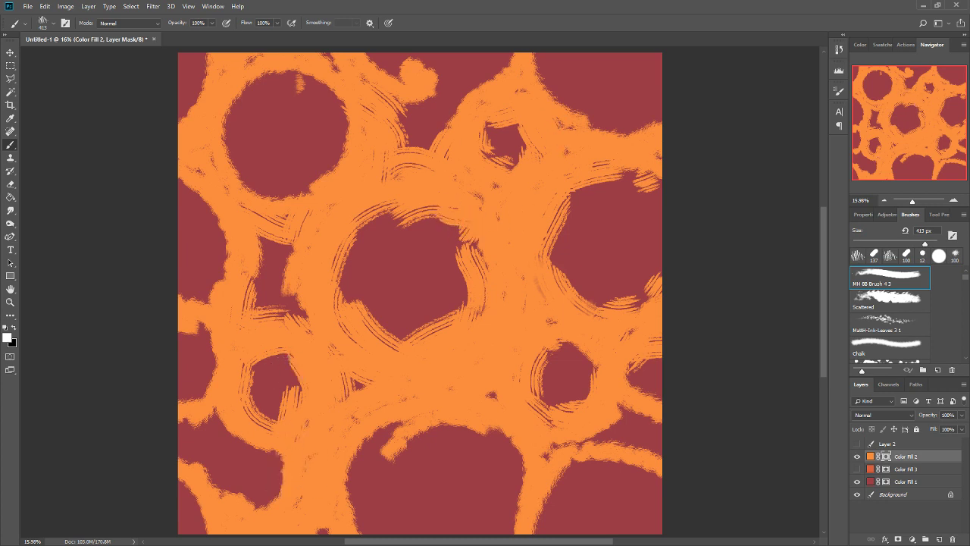
Paint white strokes across the northern gap to split it, and along the lower edge of the northeastern cell.
{"action": "mouse_move", "coordinate": [476, 73]}
{"action": "left_mouse_down"}
{"action": "mouse_move", "coordinate": [451, 123]}
{"action": "mouse_move", "coordinate": [397, 64]}
{"action": "mouse_move", "coordinate": [415, 108]}
{"action": "left_mouse_up"}
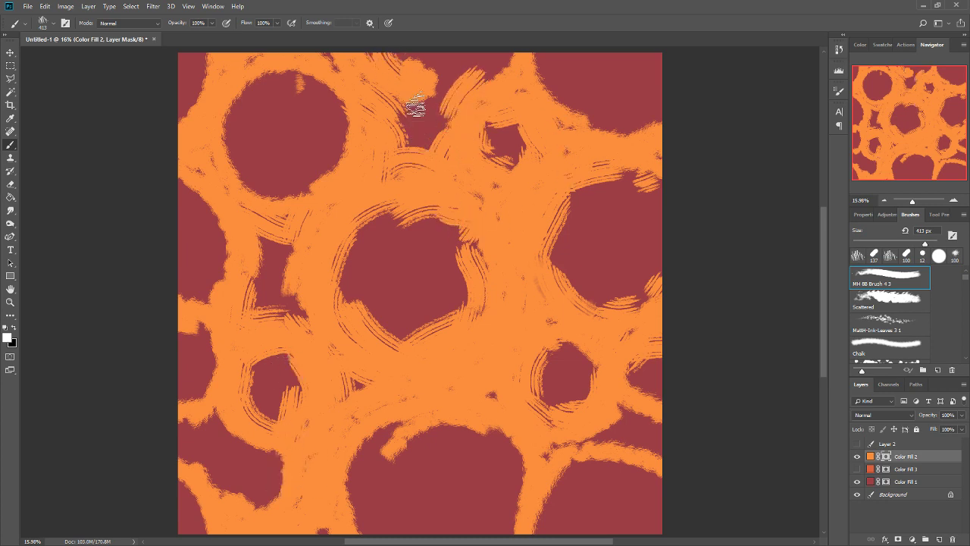
{"action": "left_click_drag", "start_coordinate": [428, 72], "coordinate": [450, 94]}
{"action": "mouse_move", "coordinate": [542, 59]}
{"action": "left_mouse_down"}
{"action": "mouse_move", "coordinate": [588, 164]}
{"action": "mouse_move", "coordinate": [612, 129]}
{"action": "mouse_move", "coordinate": [586, 119]}
{"action": "mouse_move", "coordinate": [635, 141]}
{"action": "left_mouse_up"}
{"action": "left_click_drag", "start_coordinate": [562, 86], "coordinate": [570, 126]}
{"action": "left_click_drag", "start_coordinate": [633, 130], "coordinate": [666, 113]}
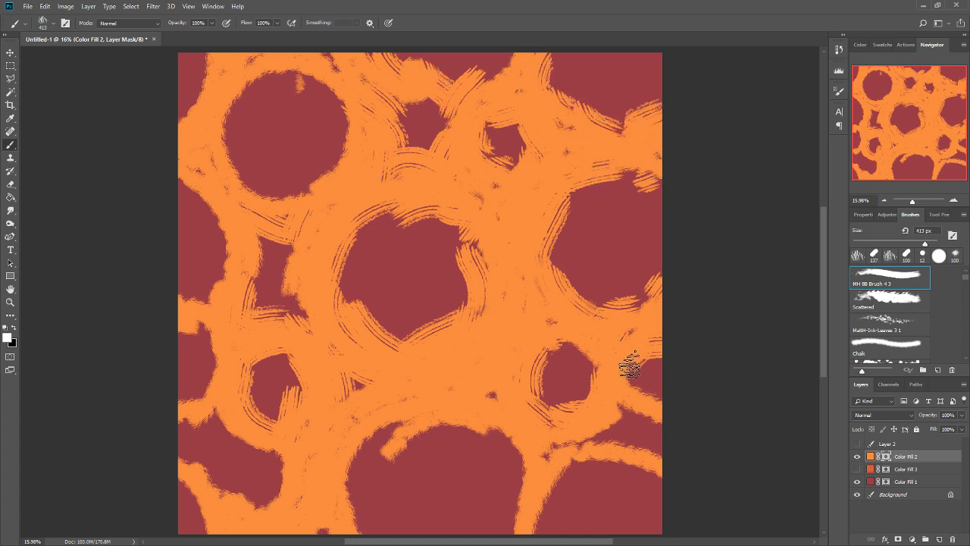
Paint streaky white edges around the southeastern cells and the large southern cell on the Color Fill 2 mask.
{"action": "mouse_move", "coordinate": [631, 366]}
{"action": "left_mouse_down"}
{"action": "mouse_move", "coordinate": [655, 409]}
{"action": "mouse_move", "coordinate": [613, 403]}
{"action": "mouse_move", "coordinate": [554, 451]}
{"action": "mouse_move", "coordinate": [602, 483]}
{"action": "mouse_move", "coordinate": [552, 501]}
{"action": "left_mouse_up"}
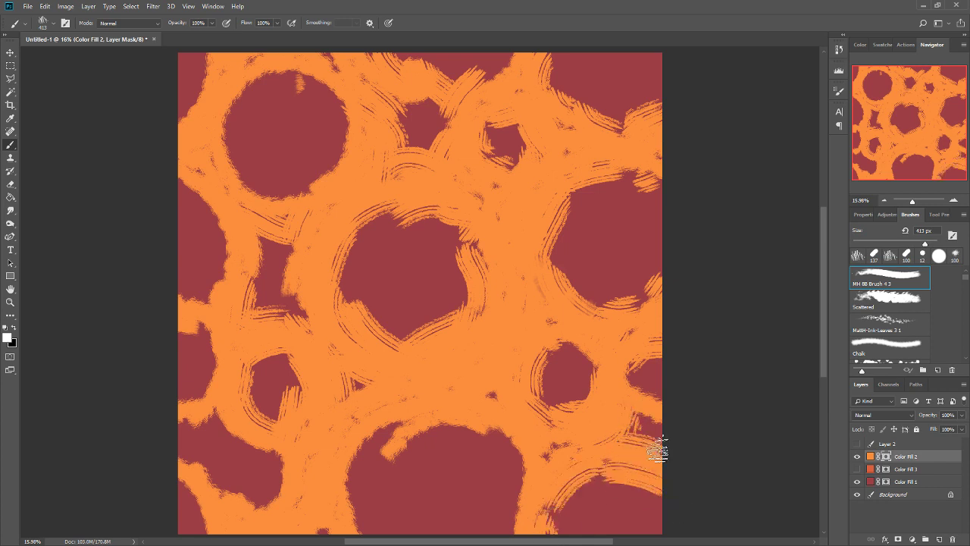
{"action": "left_click_drag", "start_coordinate": [653, 415], "coordinate": [634, 412]}
{"action": "left_click_drag", "start_coordinate": [653, 353], "coordinate": [657, 407]}
{"action": "mouse_move", "coordinate": [468, 432]}
{"action": "left_mouse_down"}
{"action": "mouse_move", "coordinate": [535, 465]}
{"action": "mouse_move", "coordinate": [505, 466]}
{"action": "mouse_move", "coordinate": [488, 439]}
{"action": "mouse_move", "coordinate": [444, 433]}
{"action": "mouse_move", "coordinate": [328, 523]}
{"action": "mouse_move", "coordinate": [378, 530]}
{"action": "left_mouse_up"}
Paint white strokes that narrow the elongated southwestern gap and the cell in the canvas's southwestern corner.
{"action": "mouse_move", "coordinate": [278, 439]}
{"action": "left_mouse_down"}
{"action": "mouse_move", "coordinate": [262, 477]}
{"action": "mouse_move", "coordinate": [240, 494]}
{"action": "left_mouse_up"}
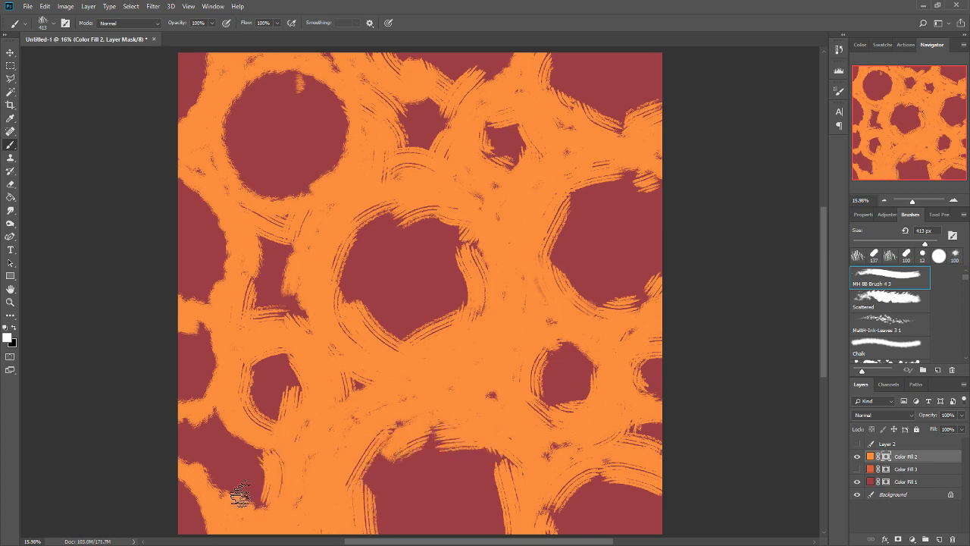
{"action": "left_click_drag", "start_coordinate": [217, 418], "coordinate": [267, 454]}
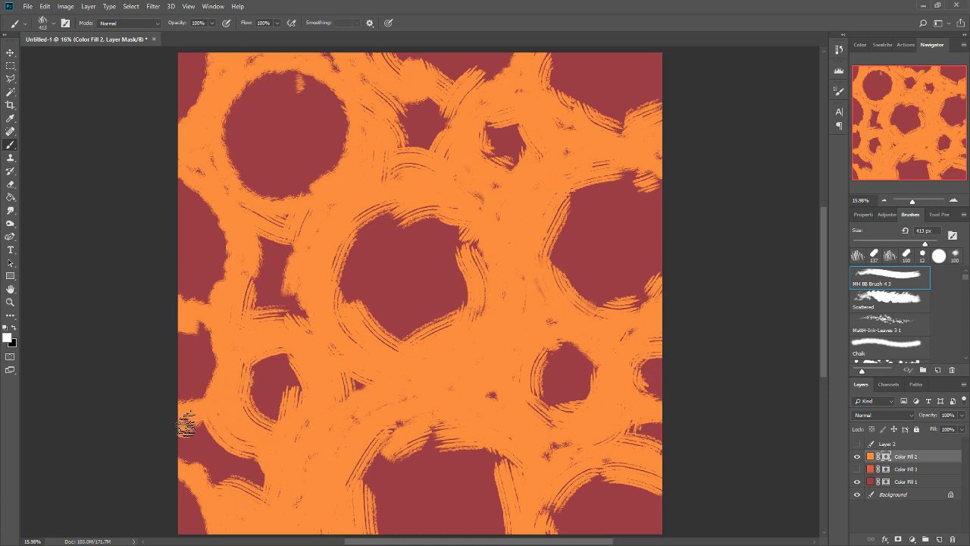
{"action": "left_click_drag", "start_coordinate": [186, 424], "coordinate": [207, 421]}
{"action": "left_click_drag", "start_coordinate": [192, 455], "coordinate": [180, 448]}
{"action": "left_click_drag", "start_coordinate": [190, 510], "coordinate": [184, 494]}
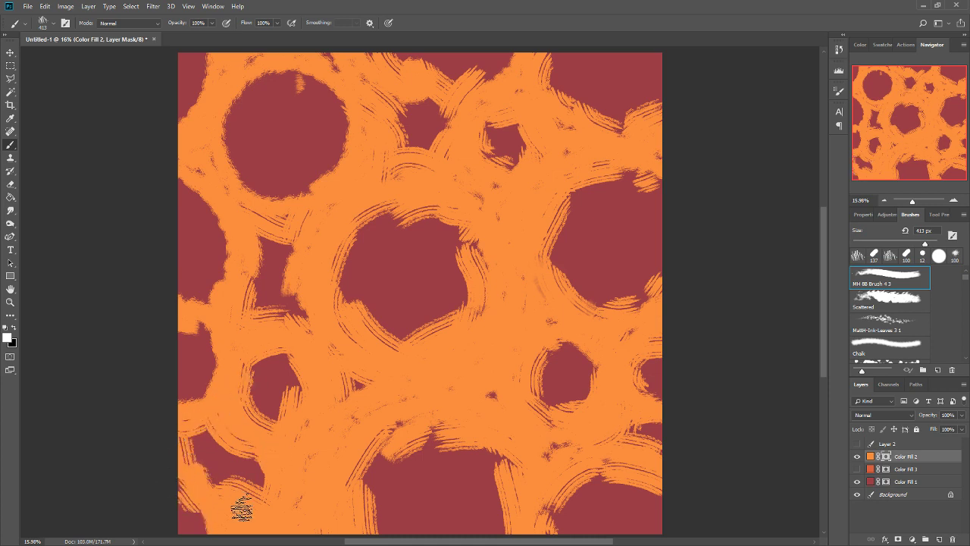
{"action": "left_click_drag", "start_coordinate": [242, 509], "coordinate": [197, 521]}
Paint streaky white edges around the small and large cells cut off by the western canvas edge.
{"action": "left_click_drag", "start_coordinate": [199, 402], "coordinate": [182, 398]}
{"action": "mouse_move", "coordinate": [211, 344]}
{"action": "left_mouse_down"}
{"action": "mouse_move", "coordinate": [190, 330]}
{"action": "mouse_move", "coordinate": [207, 385]}
{"action": "left_mouse_up"}
{"action": "left_click_drag", "start_coordinate": [188, 326], "coordinate": [170, 340]}
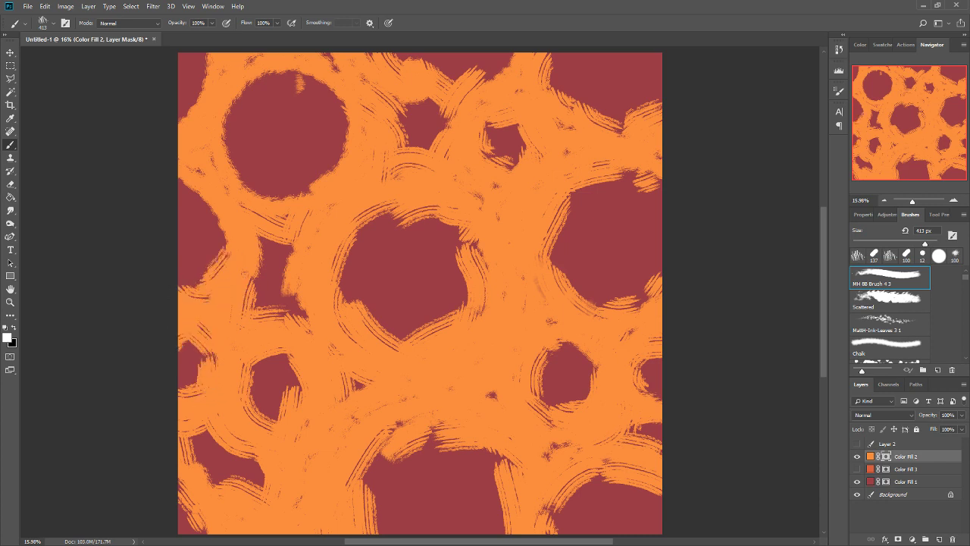
{"action": "left_click_drag", "start_coordinate": [207, 211], "coordinate": [220, 250]}
Paint white streaks around the large northwestern cell, the northwestern corner and the western side of the northeastern cell.
{"action": "mouse_move", "coordinate": [231, 148]}
{"action": "left_mouse_down"}
{"action": "mouse_move", "coordinate": [229, 126]}
{"action": "mouse_move", "coordinate": [262, 86]}
{"action": "left_mouse_up"}
{"action": "mouse_move", "coordinate": [243, 155]}
{"action": "left_mouse_down"}
{"action": "mouse_move", "coordinate": [260, 197]}
{"action": "mouse_move", "coordinate": [326, 180]}
{"action": "mouse_move", "coordinate": [340, 119]}
{"action": "mouse_move", "coordinate": [325, 193]}
{"action": "mouse_move", "coordinate": [280, 198]}
{"action": "left_mouse_up"}
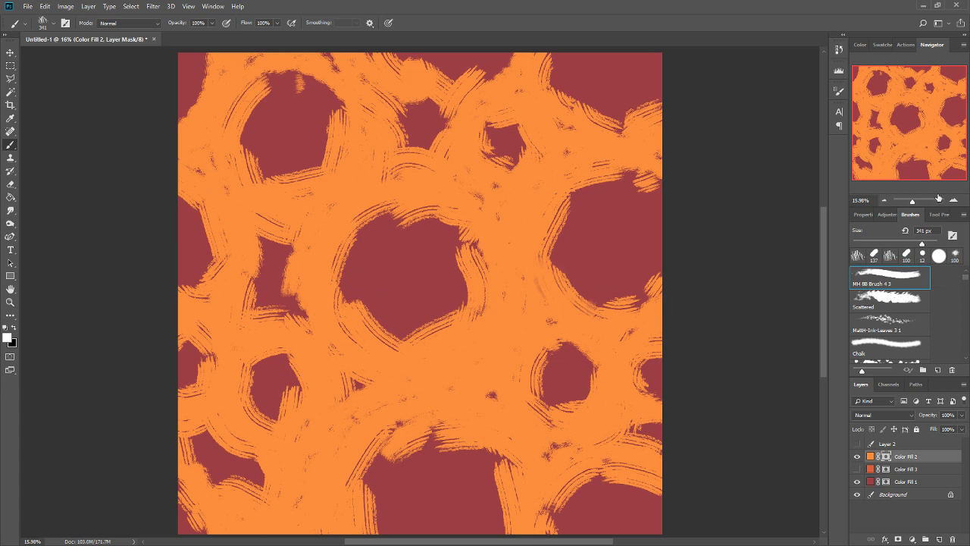
{"action": "mouse_move", "coordinate": [340, 94]}
{"action": "left_mouse_down"}
{"action": "mouse_move", "coordinate": [299, 85]}
{"action": "mouse_move", "coordinate": [195, 98]}
{"action": "left_mouse_up"}
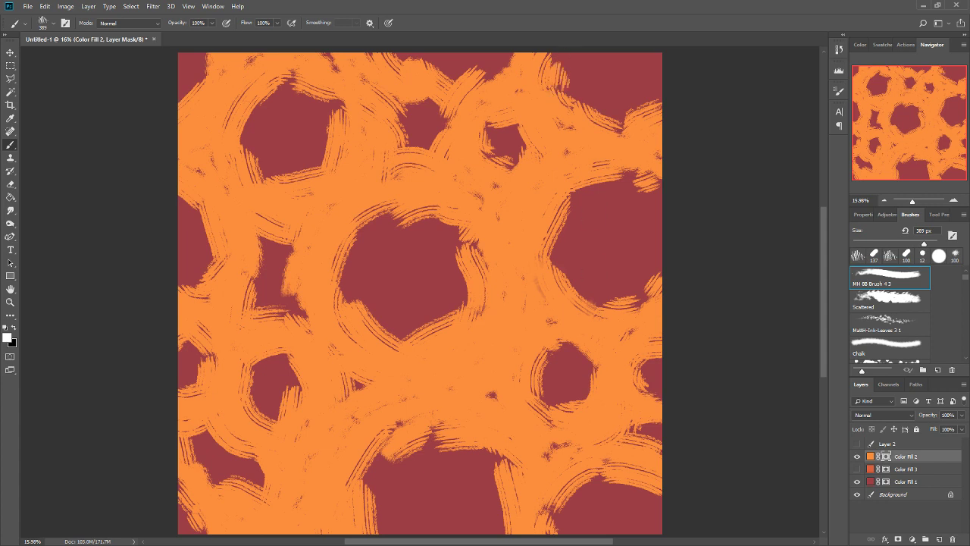
Switch to black and paint rough edges on the mask around the central, northwestern, large eastern and large southern cells.
{"action": "left_click", "coordinate": [14, 328]}
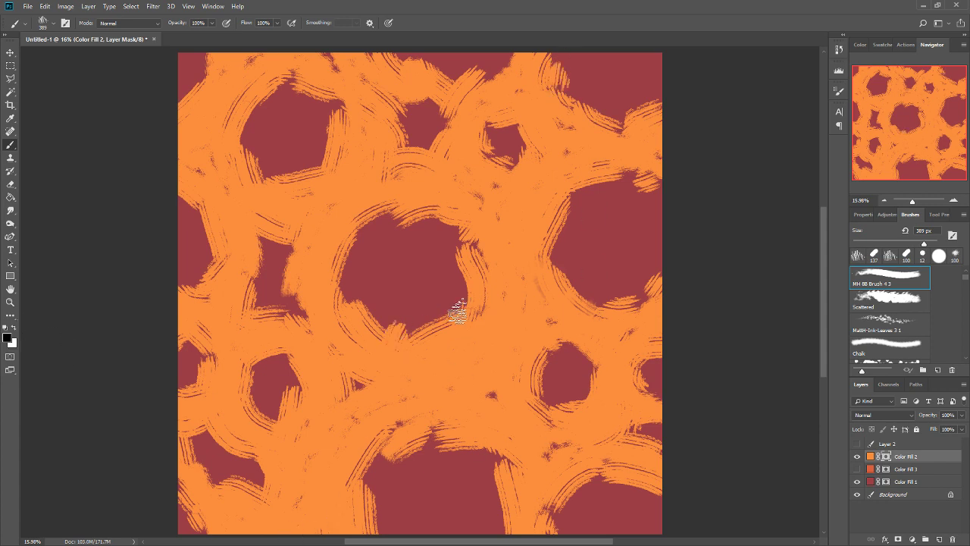
{"action": "mouse_move", "coordinate": [336, 279]}
{"action": "left_mouse_down"}
{"action": "mouse_move", "coordinate": [372, 329]}
{"action": "mouse_move", "coordinate": [433, 369]}
{"action": "mouse_move", "coordinate": [457, 258]}
{"action": "mouse_move", "coordinate": [466, 304]}
{"action": "left_mouse_up"}
{"action": "left_click_drag", "start_coordinate": [436, 218], "coordinate": [402, 223]}
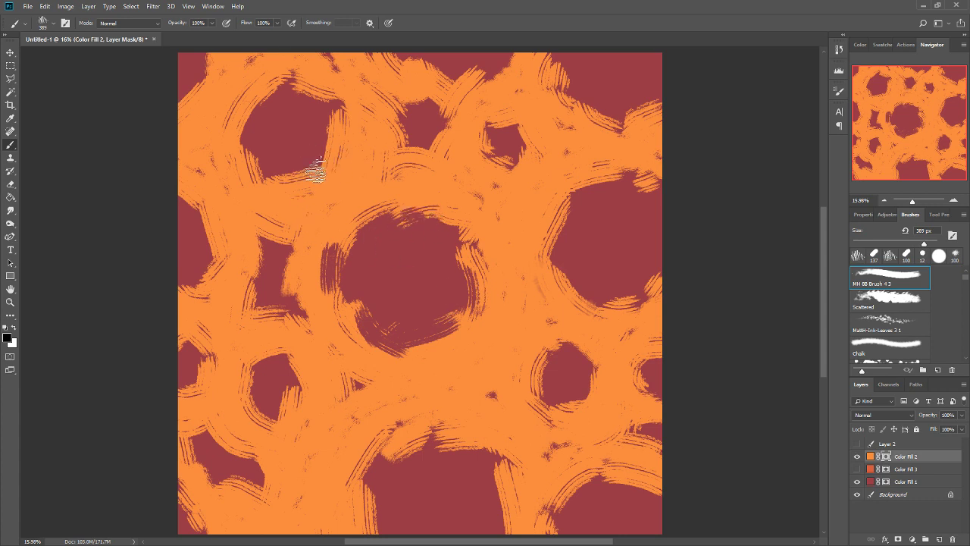
{"action": "left_click_drag", "start_coordinate": [315, 170], "coordinate": [294, 179]}
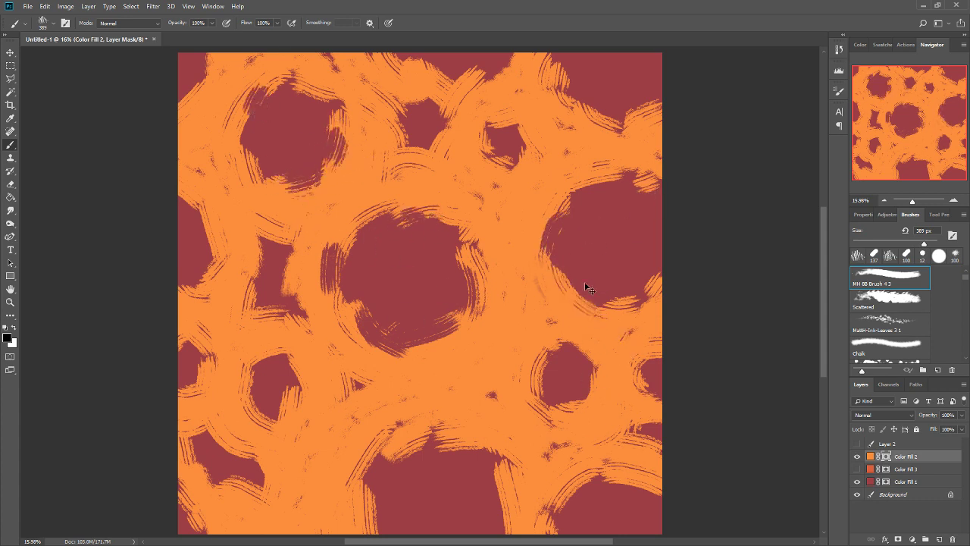
{"action": "mouse_move", "coordinate": [567, 215]}
{"action": "left_mouse_down"}
{"action": "mouse_move", "coordinate": [599, 195]}
{"action": "mouse_move", "coordinate": [584, 185]}
{"action": "left_mouse_up"}
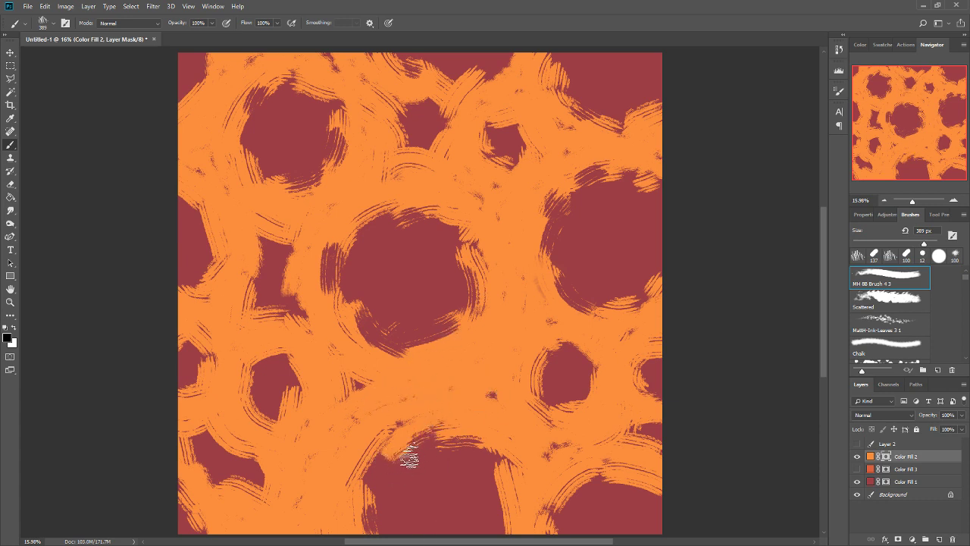
{"action": "left_click_drag", "start_coordinate": [425, 444], "coordinate": [388, 457]}
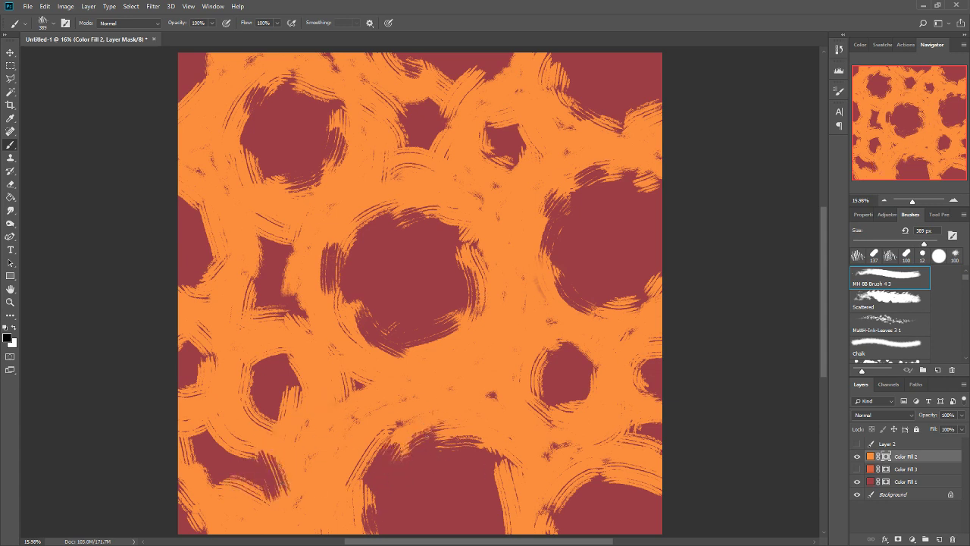
Rework the black stroke at the eastern end of the southwestern gap, and extend the central cell's eastern and southeastern edges.
{"action": "key", "text": "ctrl+z"}
{"action": "mouse_move", "coordinate": [268, 461]}
{"action": "left_mouse_down"}
{"action": "mouse_move", "coordinate": [278, 484]}
{"action": "mouse_move", "coordinate": [265, 472]}
{"action": "mouse_move", "coordinate": [263, 512]}
{"action": "mouse_move", "coordinate": [287, 461]}
{"action": "mouse_move", "coordinate": [265, 484]}
{"action": "left_mouse_up"}
{"action": "key", "text": "ctrl+z"}
{"action": "left_click_drag", "start_coordinate": [435, 344], "coordinate": [463, 331]}
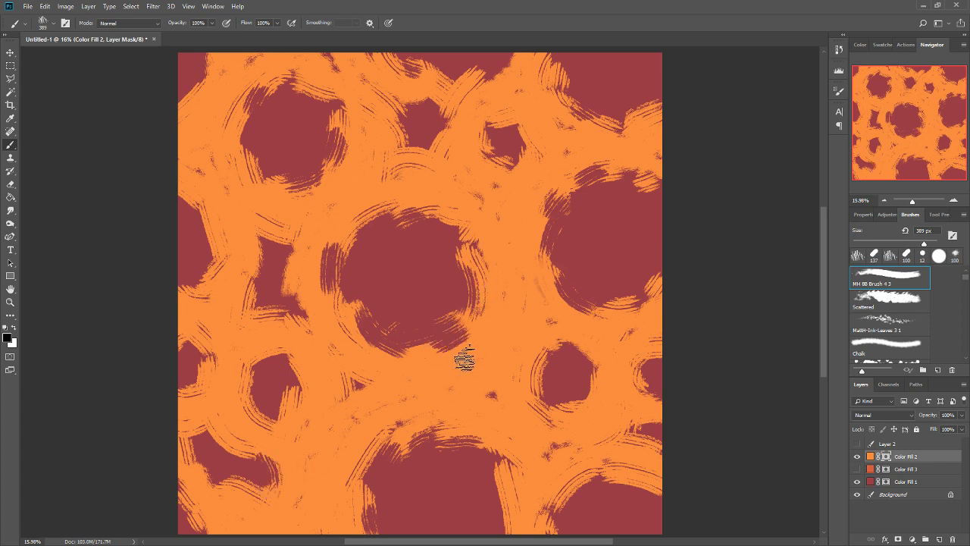
{"action": "left_click_drag", "start_coordinate": [453, 248], "coordinate": [465, 300]}
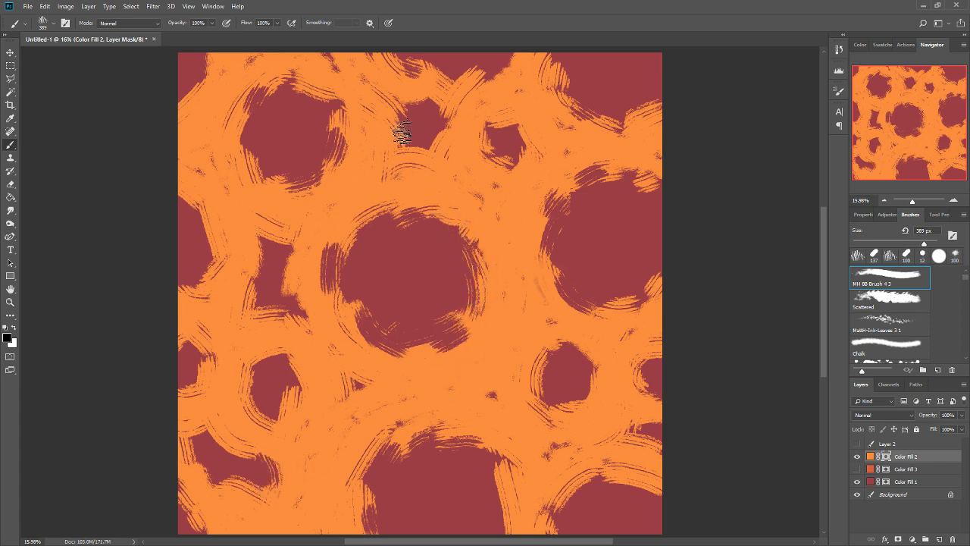
Enlarge the small northern gap and the eastern cell's western edge in black, and trim the western gap's upper side in white.
{"action": "mouse_move", "coordinate": [402, 131]}
{"action": "left_mouse_down"}
{"action": "mouse_move", "coordinate": [462, 205]}
{"action": "mouse_move", "coordinate": [420, 144]}
{"action": "mouse_move", "coordinate": [409, 151]}
{"action": "mouse_move", "coordinate": [437, 162]}
{"action": "mouse_move", "coordinate": [457, 214]}
{"action": "mouse_move", "coordinate": [456, 168]}
{"action": "mouse_move", "coordinate": [437, 144]}
{"action": "mouse_move", "coordinate": [430, 149]}
{"action": "mouse_move", "coordinate": [443, 121]}
{"action": "mouse_move", "coordinate": [430, 227]}
{"action": "mouse_move", "coordinate": [439, 146]}
{"action": "left_mouse_up"}
{"action": "key", "text": "ctrl+z"}
{"action": "left_click_drag", "start_coordinate": [540, 231], "coordinate": [536, 262]}
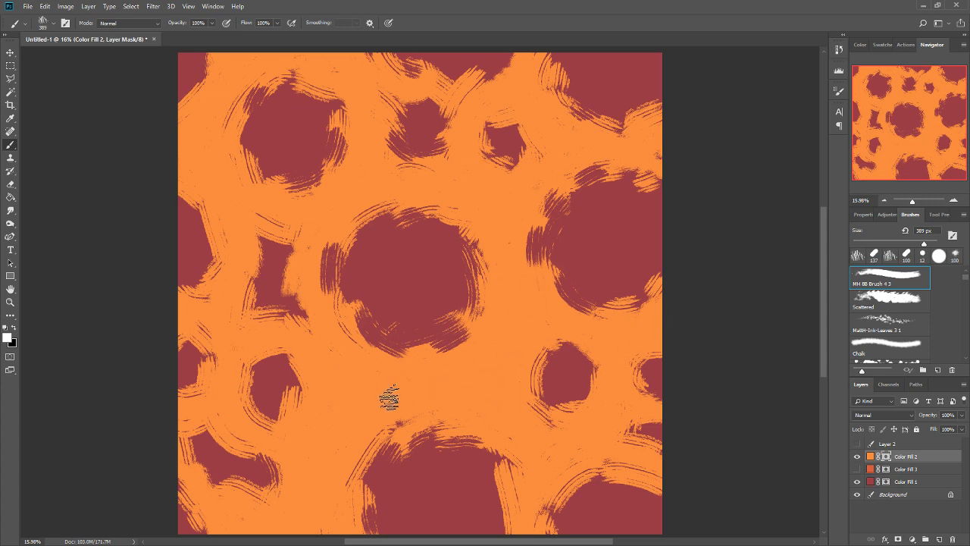
{"action": "left_click_drag", "start_coordinate": [295, 245], "coordinate": [295, 241]}
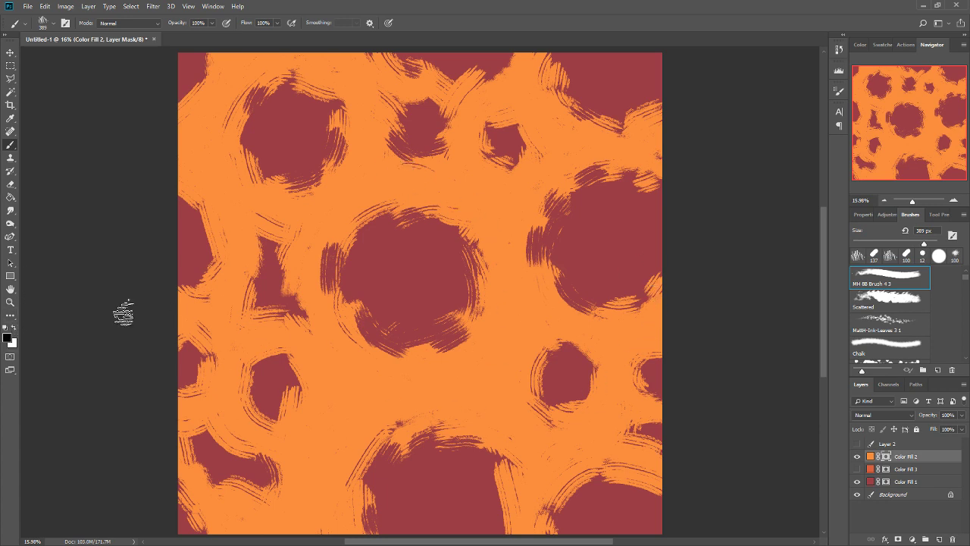
Set a grey foreground colour, paint a semi-transparent arc on the central cell's northwestern edge, and preview it with Color Fill 3 shown.
{"action": "left_click", "coordinate": [14, 327]}
{"action": "key", "text": "i"}
{"action": "left_click", "coordinate": [574, 225]}
{"action": "key", "text": "b"}
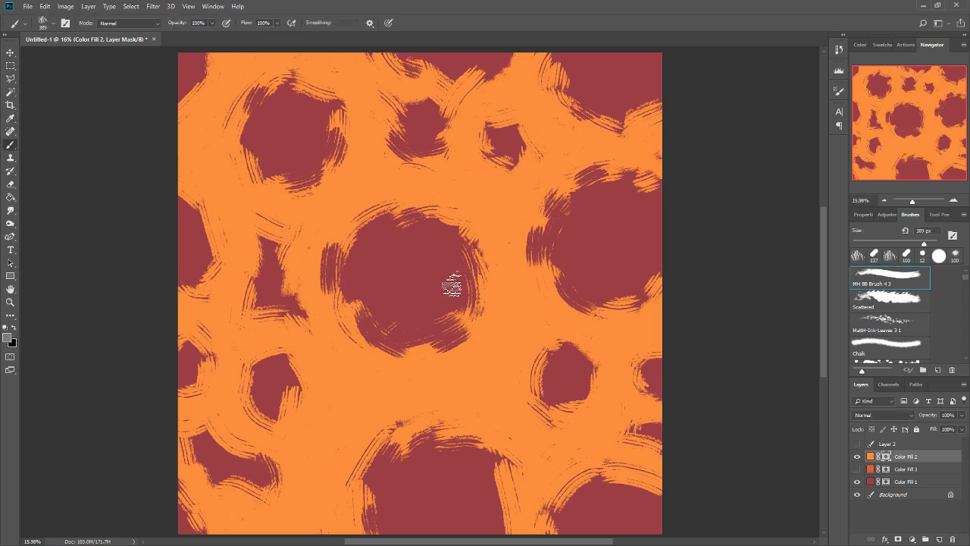
{"action": "left_click_drag", "start_coordinate": [358, 232], "coordinate": [343, 285]}
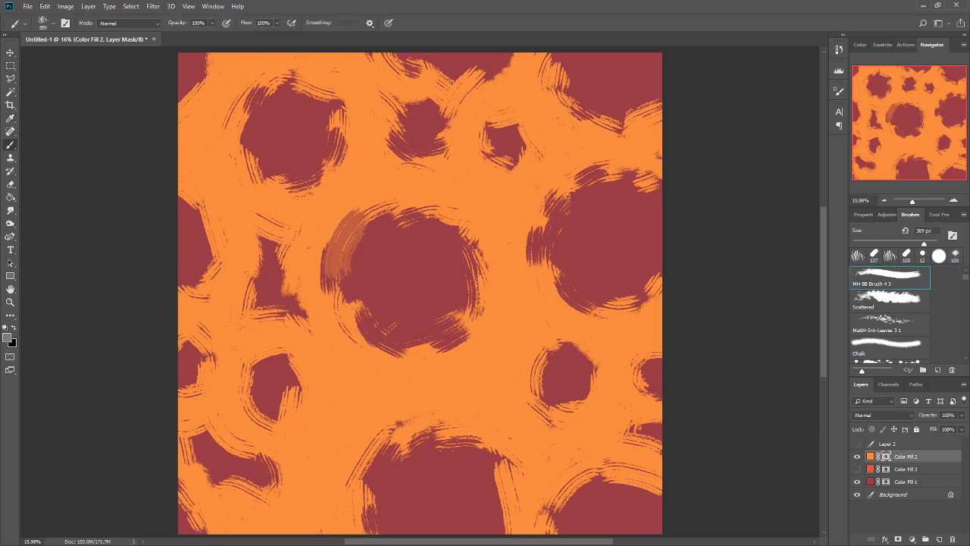
{"action": "left_click", "coordinate": [857, 470]}
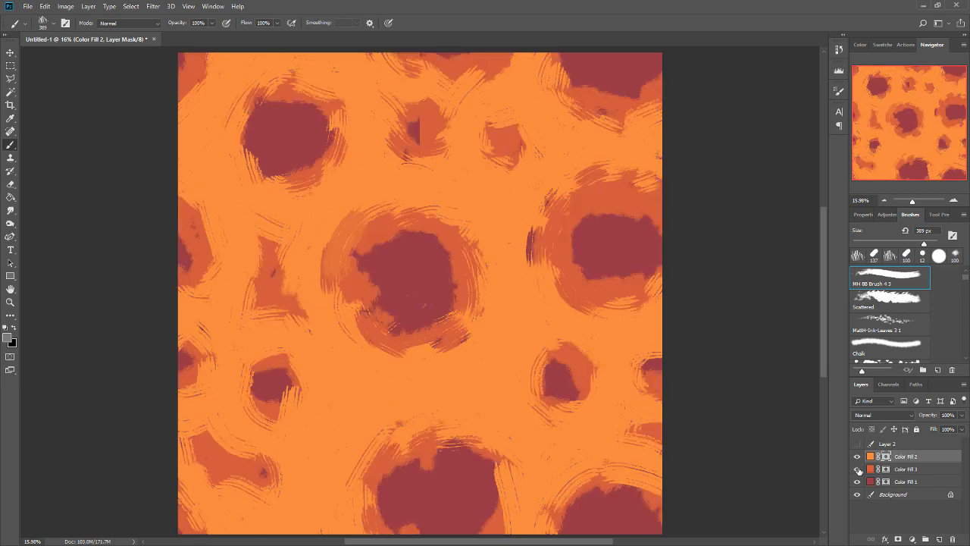
{"action": "left_click", "coordinate": [857, 469]}
Paint a grey semi-transparent band on the Color Fill 2 mask around the central cell and the large eastern cell.
{"action": "mouse_move", "coordinate": [360, 225]}
{"action": "left_mouse_down"}
{"action": "mouse_move", "coordinate": [380, 210]}
{"action": "mouse_move", "coordinate": [360, 211]}
{"action": "mouse_move", "coordinate": [441, 218]}
{"action": "mouse_move", "coordinate": [416, 231]}
{"action": "mouse_move", "coordinate": [454, 247]}
{"action": "mouse_move", "coordinate": [474, 318]}
{"action": "mouse_move", "coordinate": [485, 273]}
{"action": "mouse_move", "coordinate": [477, 219]}
{"action": "mouse_move", "coordinate": [469, 330]}
{"action": "mouse_move", "coordinate": [378, 348]}
{"action": "mouse_move", "coordinate": [404, 340]}
{"action": "mouse_move", "coordinate": [364, 329]}
{"action": "left_mouse_up"}
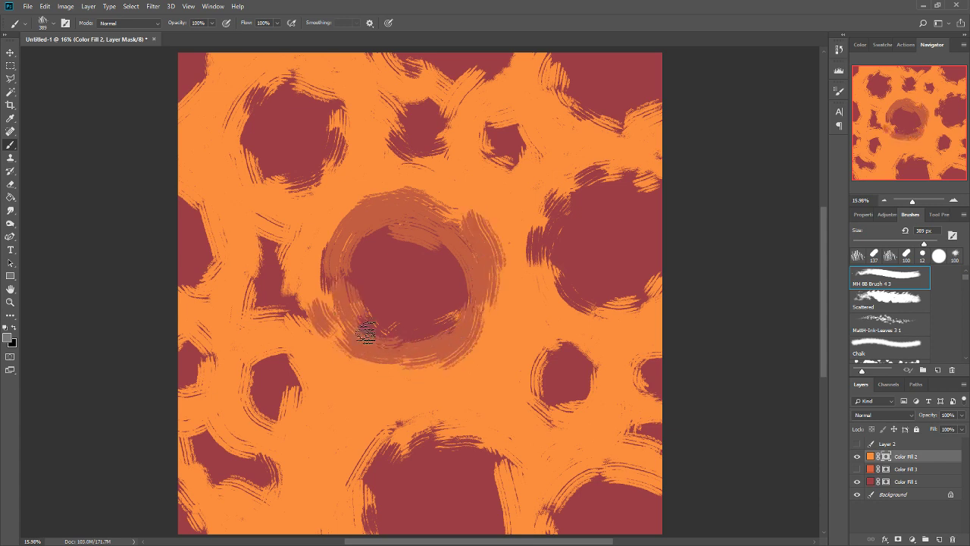
{"action": "mouse_move", "coordinate": [530, 247]}
{"action": "left_mouse_down"}
{"action": "mouse_move", "coordinate": [553, 256]}
{"action": "mouse_move", "coordinate": [553, 294]}
{"action": "mouse_move", "coordinate": [617, 303]}
{"action": "mouse_move", "coordinate": [659, 283]}
{"action": "left_mouse_up"}
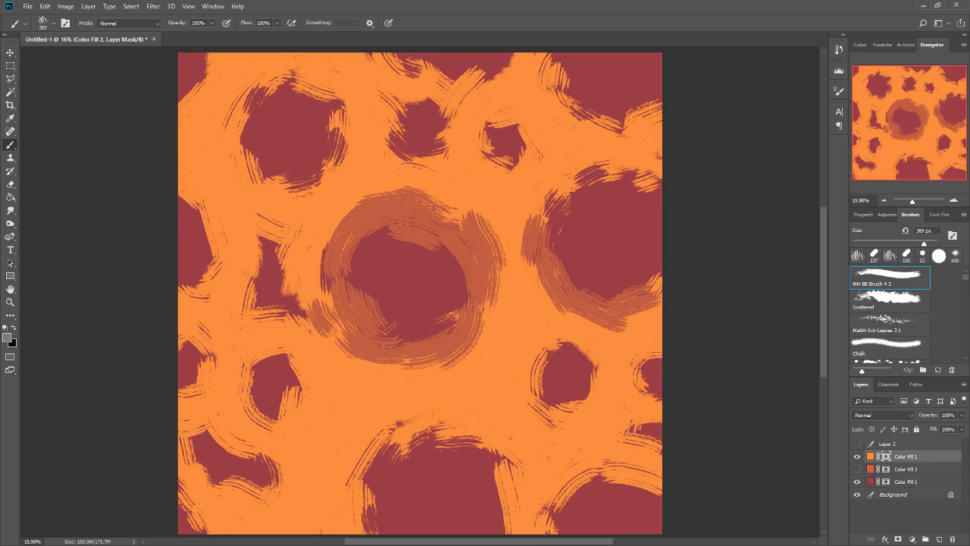
{"action": "mouse_move", "coordinate": [533, 203]}
{"action": "left_mouse_down"}
{"action": "mouse_move", "coordinate": [619, 153]}
{"action": "mouse_move", "coordinate": [674, 193]}
{"action": "left_mouse_up"}
Paint grey semi-transparent bands around the two small northern cells, the northwestern cell, the western gap and the small southwestern cell.
{"action": "mouse_move", "coordinate": [523, 144]}
{"action": "left_mouse_down"}
{"action": "mouse_move", "coordinate": [498, 174]}
{"action": "mouse_move", "coordinate": [508, 112]}
{"action": "mouse_move", "coordinate": [537, 158]}
{"action": "mouse_move", "coordinate": [495, 194]}
{"action": "mouse_move", "coordinate": [553, 223]}
{"action": "mouse_move", "coordinate": [535, 209]}
{"action": "mouse_move", "coordinate": [533, 307]}
{"action": "mouse_move", "coordinate": [512, 246]}
{"action": "mouse_move", "coordinate": [498, 309]}
{"action": "left_mouse_up"}
{"action": "mouse_move", "coordinate": [446, 177]}
{"action": "left_mouse_down"}
{"action": "mouse_move", "coordinate": [408, 97]}
{"action": "mouse_move", "coordinate": [408, 168]}
{"action": "mouse_move", "coordinate": [380, 159]}
{"action": "mouse_move", "coordinate": [400, 176]}
{"action": "mouse_move", "coordinate": [441, 134]}
{"action": "mouse_move", "coordinate": [404, 98]}
{"action": "mouse_move", "coordinate": [442, 138]}
{"action": "mouse_move", "coordinate": [446, 163]}
{"action": "mouse_move", "coordinate": [451, 115]}
{"action": "mouse_move", "coordinate": [461, 174]}
{"action": "left_mouse_up"}
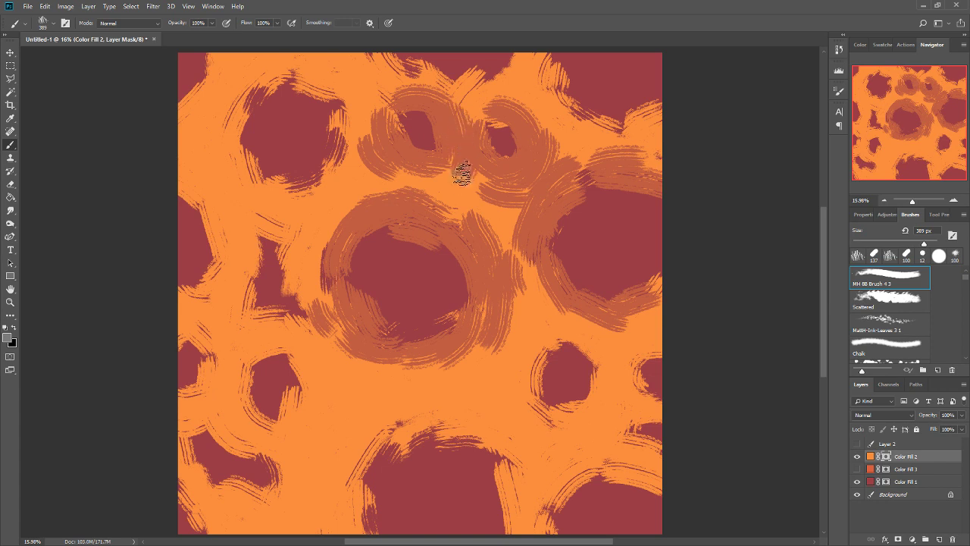
{"action": "mouse_move", "coordinate": [346, 117]}
{"action": "left_mouse_down"}
{"action": "mouse_move", "coordinate": [366, 171]}
{"action": "mouse_move", "coordinate": [347, 174]}
{"action": "mouse_move", "coordinate": [344, 187]}
{"action": "mouse_move", "coordinate": [321, 174]}
{"action": "mouse_move", "coordinate": [268, 182]}
{"action": "mouse_move", "coordinate": [253, 151]}
{"action": "mouse_move", "coordinate": [306, 182]}
{"action": "mouse_move", "coordinate": [244, 198]}
{"action": "mouse_move", "coordinate": [264, 197]}
{"action": "mouse_move", "coordinate": [236, 149]}
{"action": "mouse_move", "coordinate": [256, 101]}
{"action": "mouse_move", "coordinate": [223, 141]}
{"action": "mouse_move", "coordinate": [294, 74]}
{"action": "mouse_move", "coordinate": [281, 87]}
{"action": "mouse_move", "coordinate": [343, 98]}
{"action": "mouse_move", "coordinate": [329, 155]}
{"action": "left_mouse_up"}
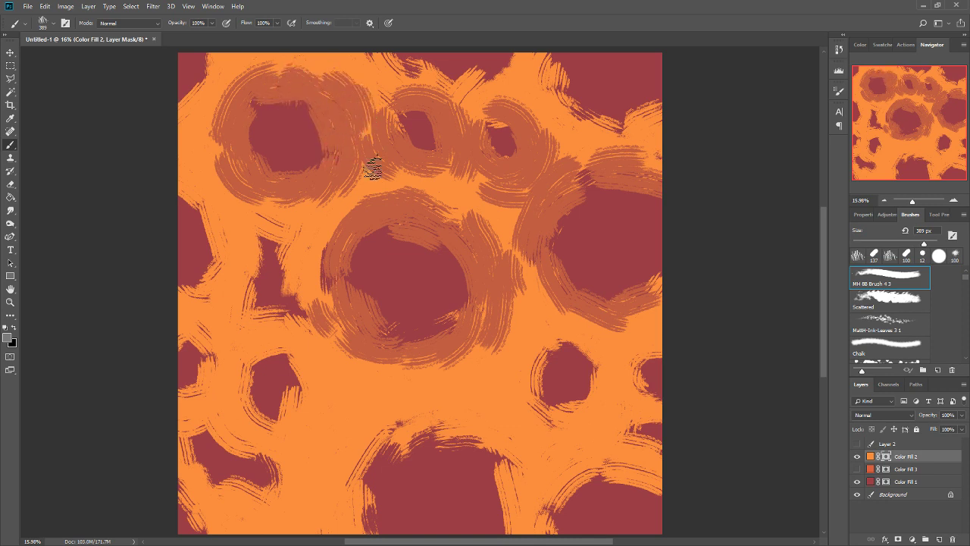
{"action": "mouse_move", "coordinate": [307, 284]}
{"action": "left_mouse_down"}
{"action": "mouse_move", "coordinate": [268, 236]}
{"action": "mouse_move", "coordinate": [250, 293]}
{"action": "mouse_move", "coordinate": [297, 320]}
{"action": "mouse_move", "coordinate": [296, 417]}
{"action": "mouse_move", "coordinate": [287, 367]}
{"action": "mouse_move", "coordinate": [245, 374]}
{"action": "mouse_move", "coordinate": [254, 393]}
{"action": "mouse_move", "coordinate": [315, 398]}
{"action": "mouse_move", "coordinate": [289, 407]}
{"action": "left_mouse_up"}
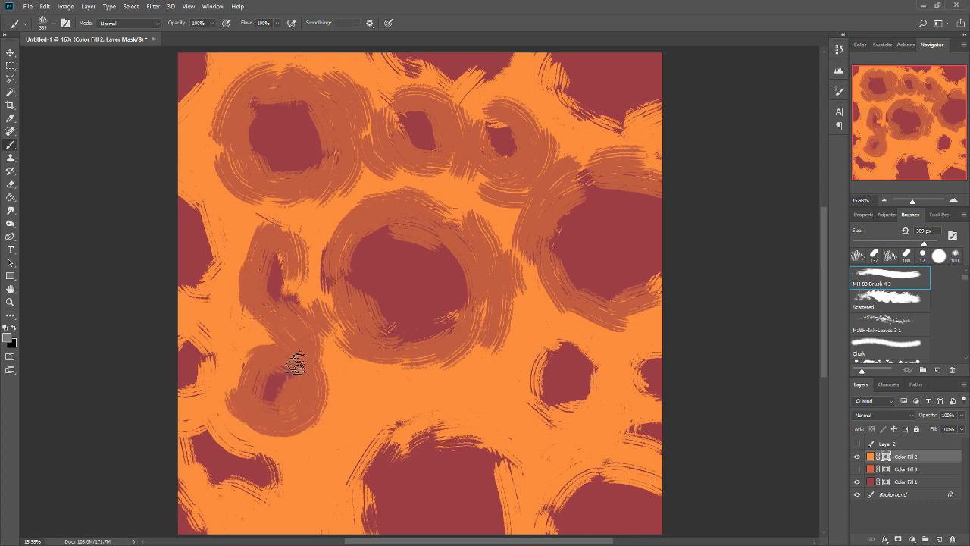
Paint grey semi-transparent bands on the Color Fill 2 mask around the small western edge cell and the elongated southwestern cell.
{"action": "mouse_move", "coordinate": [295, 364]}
{"action": "left_mouse_down"}
{"action": "mouse_move", "coordinate": [263, 359]}
{"action": "mouse_move", "coordinate": [242, 392]}
{"action": "mouse_move", "coordinate": [208, 354]}
{"action": "mouse_move", "coordinate": [198, 387]}
{"action": "mouse_move", "coordinate": [170, 388]}
{"action": "left_mouse_up"}
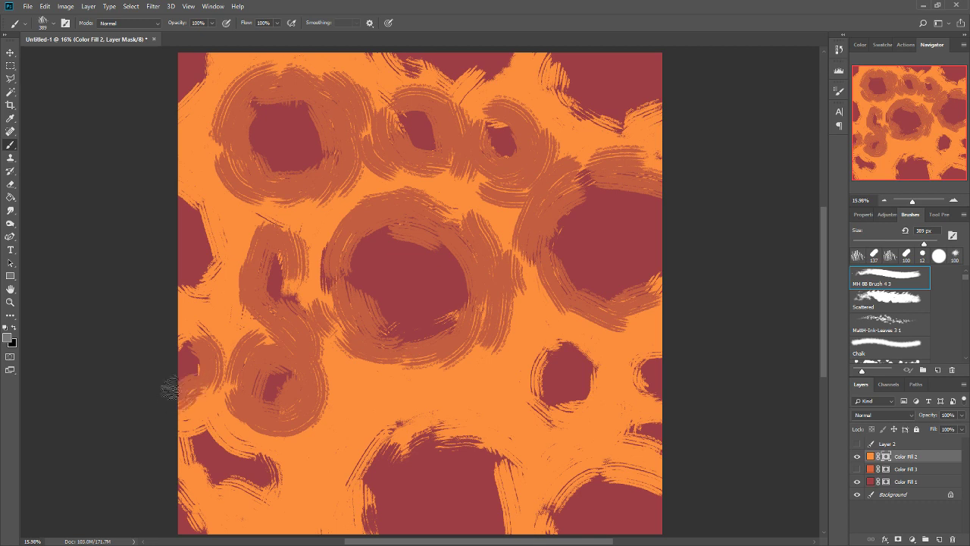
{"action": "left_click_drag", "start_coordinate": [191, 341], "coordinate": [170, 373]}
{"action": "mouse_move", "coordinate": [206, 403]}
{"action": "left_mouse_down"}
{"action": "mouse_move", "coordinate": [190, 422]}
{"action": "mouse_move", "coordinate": [231, 458]}
{"action": "mouse_move", "coordinate": [223, 407]}
{"action": "mouse_move", "coordinate": [249, 448]}
{"action": "mouse_move", "coordinate": [291, 474]}
{"action": "mouse_move", "coordinate": [276, 508]}
{"action": "left_mouse_up"}
{"action": "left_click_drag", "start_coordinate": [227, 429], "coordinate": [260, 372]}
{"action": "mouse_move", "coordinate": [201, 431]}
{"action": "left_mouse_down"}
{"action": "mouse_move", "coordinate": [258, 492]}
{"action": "mouse_move", "coordinate": [202, 473]}
{"action": "mouse_move", "coordinate": [281, 507]}
{"action": "mouse_move", "coordinate": [252, 509]}
{"action": "left_mouse_up"}
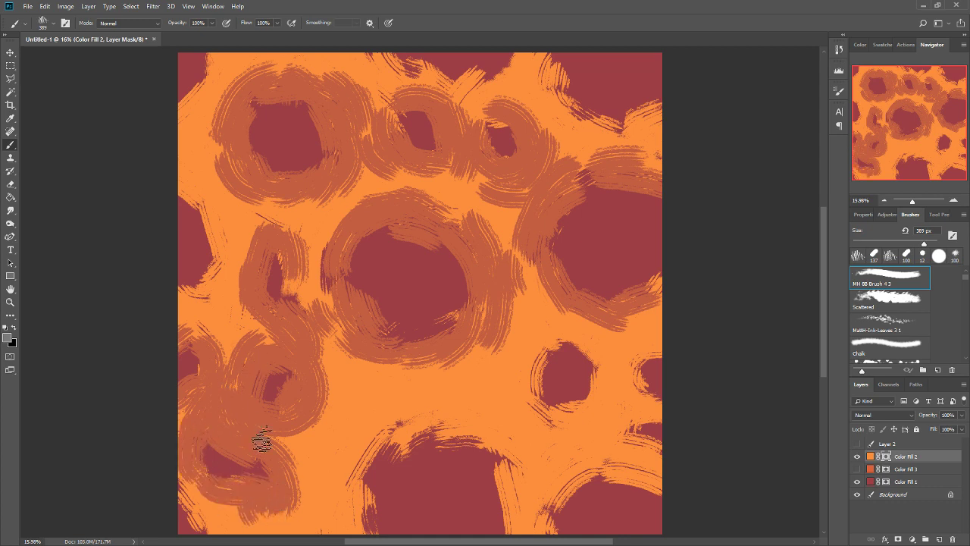
Paint grey semi-transparent bands around the two small eastern cells, the large southern cell, and the southeastern and northeastern corner cells.
{"action": "mouse_move", "coordinate": [602, 439]}
{"action": "left_mouse_down"}
{"action": "mouse_move", "coordinate": [692, 417]}
{"action": "mouse_move", "coordinate": [652, 404]}
{"action": "mouse_move", "coordinate": [663, 340]}
{"action": "mouse_move", "coordinate": [651, 361]}
{"action": "mouse_move", "coordinate": [599, 332]}
{"action": "mouse_move", "coordinate": [591, 402]}
{"action": "mouse_move", "coordinate": [543, 407]}
{"action": "mouse_move", "coordinate": [550, 346]}
{"action": "mouse_move", "coordinate": [532, 377]}
{"action": "mouse_move", "coordinate": [516, 367]}
{"action": "mouse_move", "coordinate": [546, 347]}
{"action": "left_mouse_up"}
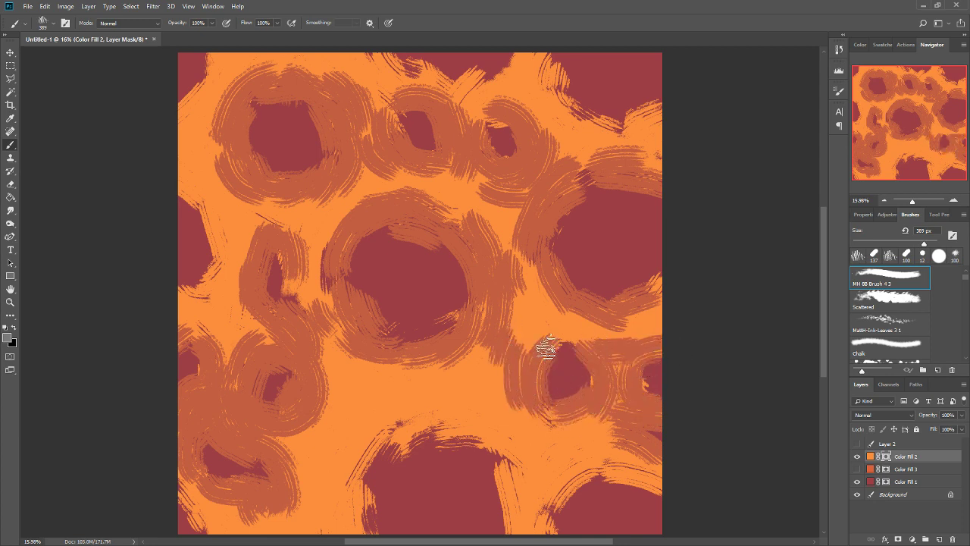
{"action": "mouse_move", "coordinate": [483, 448]}
{"action": "left_mouse_down"}
{"action": "mouse_move", "coordinate": [505, 516]}
{"action": "mouse_move", "coordinate": [513, 505]}
{"action": "mouse_move", "coordinate": [506, 448]}
{"action": "mouse_move", "coordinate": [457, 434]}
{"action": "mouse_move", "coordinate": [429, 452]}
{"action": "mouse_move", "coordinate": [435, 414]}
{"action": "mouse_move", "coordinate": [401, 434]}
{"action": "mouse_move", "coordinate": [360, 505]}
{"action": "mouse_move", "coordinate": [353, 468]}
{"action": "mouse_move", "coordinate": [351, 510]}
{"action": "mouse_move", "coordinate": [367, 534]}
{"action": "mouse_move", "coordinate": [333, 512]}
{"action": "mouse_move", "coordinate": [327, 481]}
{"action": "mouse_move", "coordinate": [347, 449]}
{"action": "mouse_move", "coordinate": [341, 474]}
{"action": "left_mouse_up"}
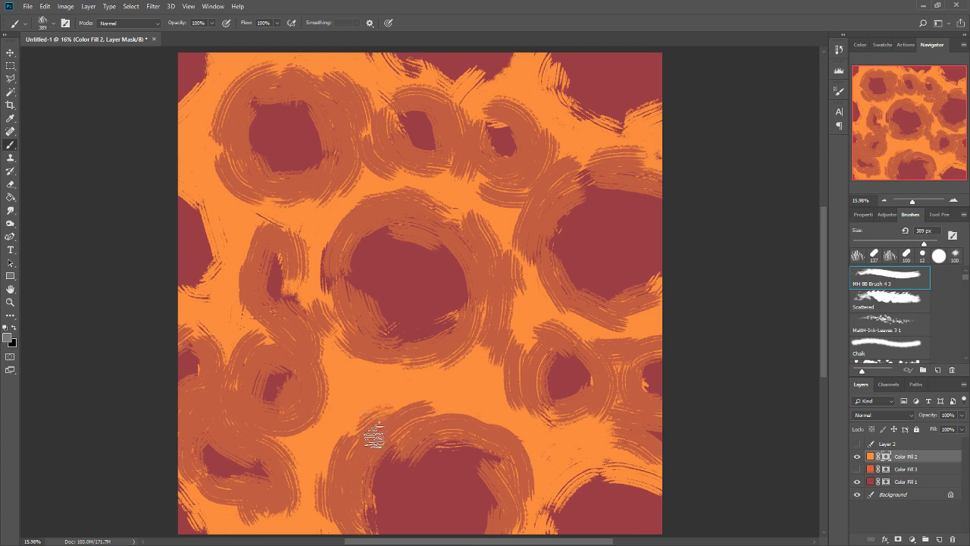
{"action": "left_click_drag", "start_coordinate": [491, 395], "coordinate": [516, 319]}
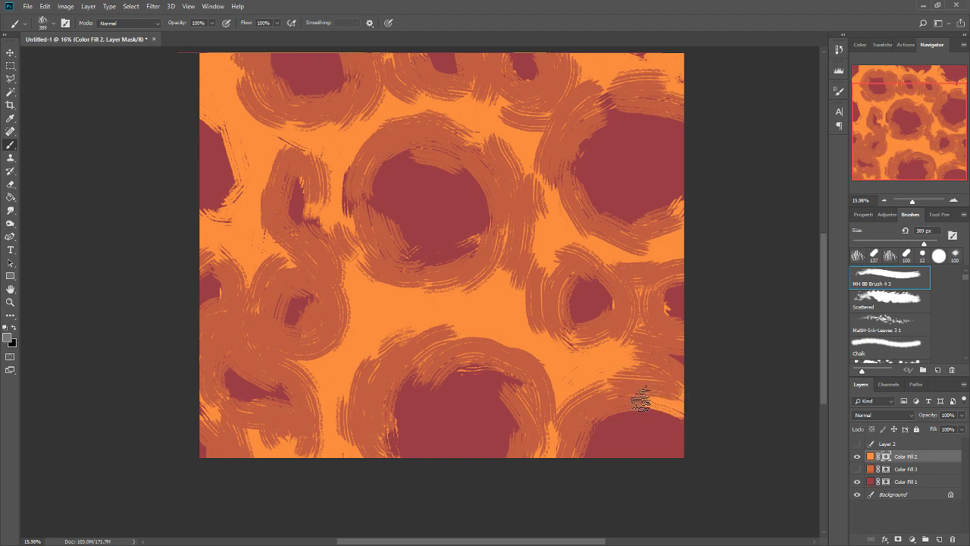
{"action": "left_click_drag", "start_coordinate": [628, 233], "coordinate": [648, 318]}
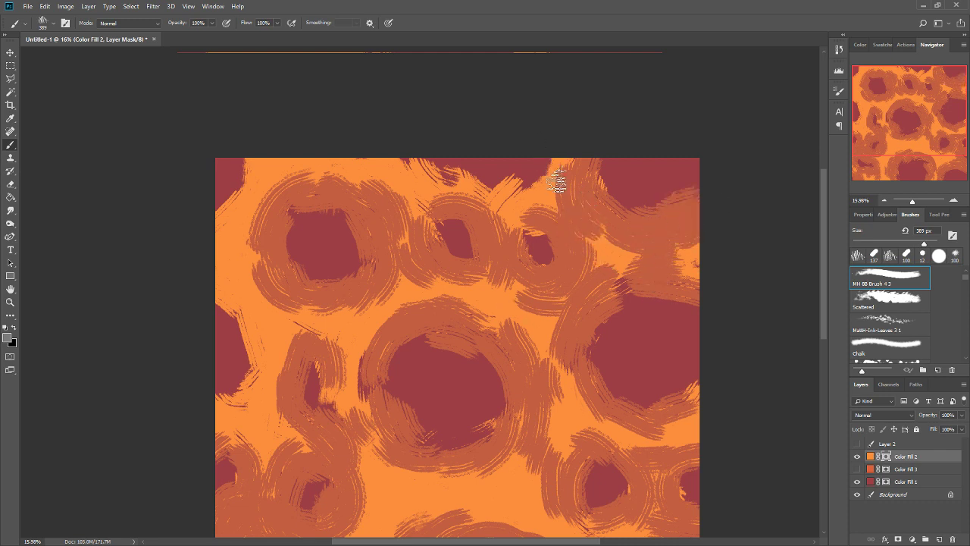
Paint grey semi-transparent bands around the northern edge cell, the northwestern corner cell and the large western edge cell.
{"action": "mouse_move", "coordinate": [530, 187]}
{"action": "left_mouse_down"}
{"action": "mouse_move", "coordinate": [547, 171]}
{"action": "mouse_move", "coordinate": [520, 188]}
{"action": "mouse_move", "coordinate": [529, 184]}
{"action": "left_mouse_up"}
{"action": "left_click_drag", "start_coordinate": [454, 175], "coordinate": [485, 180]}
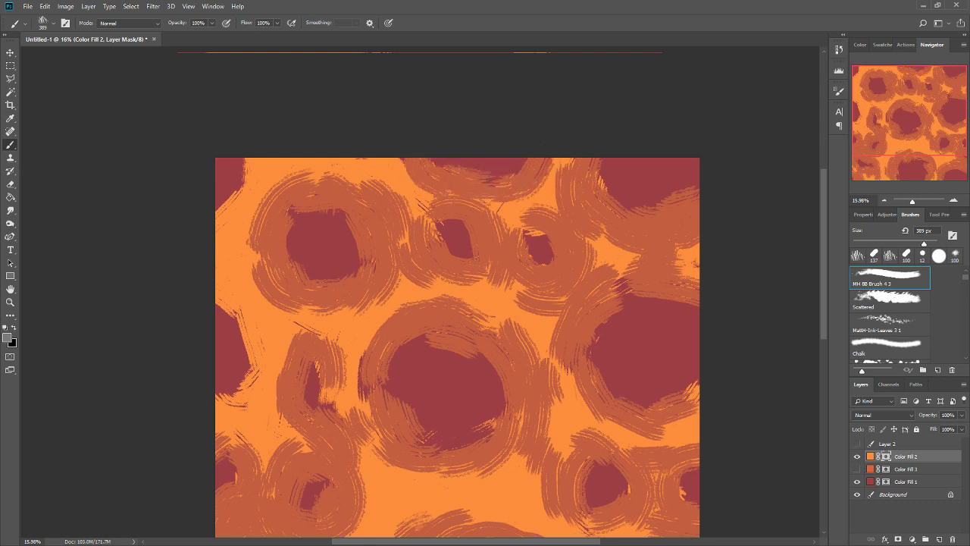
{"action": "left_click_drag", "start_coordinate": [390, 156], "coordinate": [410, 214]}
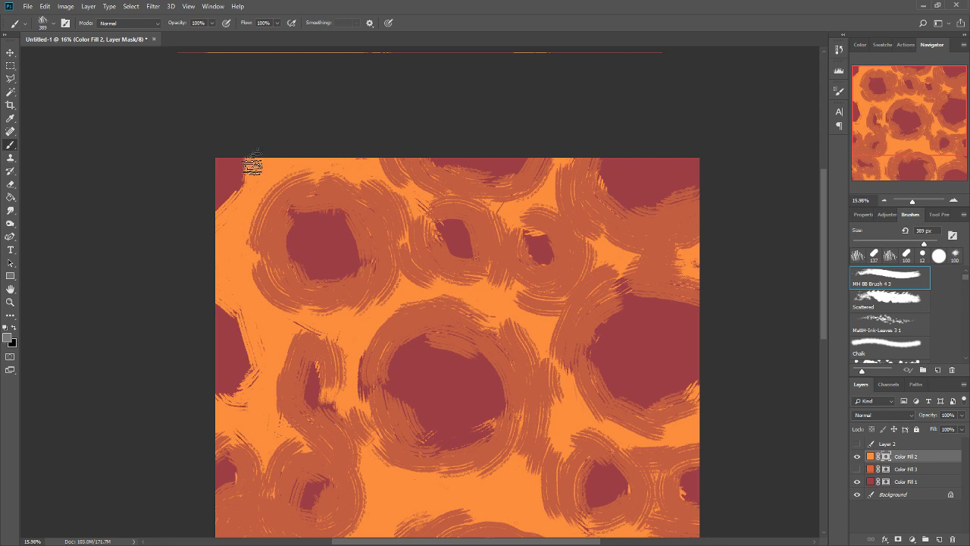
{"action": "mouse_move", "coordinate": [253, 163]}
{"action": "left_mouse_down"}
{"action": "mouse_move", "coordinate": [219, 224]}
{"action": "mouse_move", "coordinate": [222, 216]}
{"action": "mouse_move", "coordinate": [252, 218]}
{"action": "left_mouse_up"}
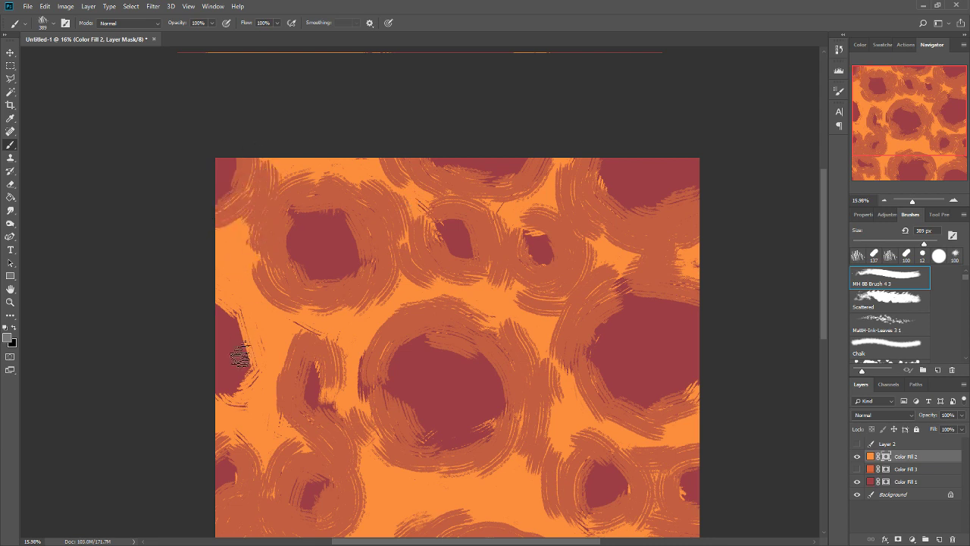
{"action": "mouse_move", "coordinate": [218, 307]}
{"action": "left_mouse_down"}
{"action": "mouse_move", "coordinate": [267, 337]}
{"action": "mouse_move", "coordinate": [228, 297]}
{"action": "mouse_move", "coordinate": [259, 387]}
{"action": "mouse_move", "coordinate": [253, 343]}
{"action": "mouse_move", "coordinate": [227, 419]}
{"action": "mouse_move", "coordinate": [288, 413]}
{"action": "left_mouse_up"}
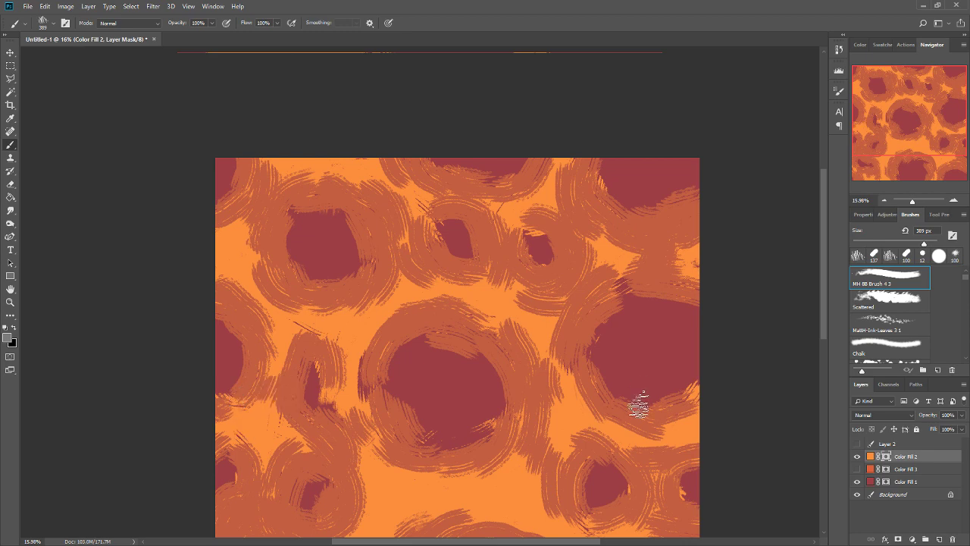
Show Color Fill 3 and refill its layer mask so that its orange covers the whole canvas beneath Color Fill 2.
{"action": "scroll", "coordinate": [786, 369], "scroll_direction": "down", "scroll_amount": 3}
{"action": "left_click", "coordinate": [857, 469]}
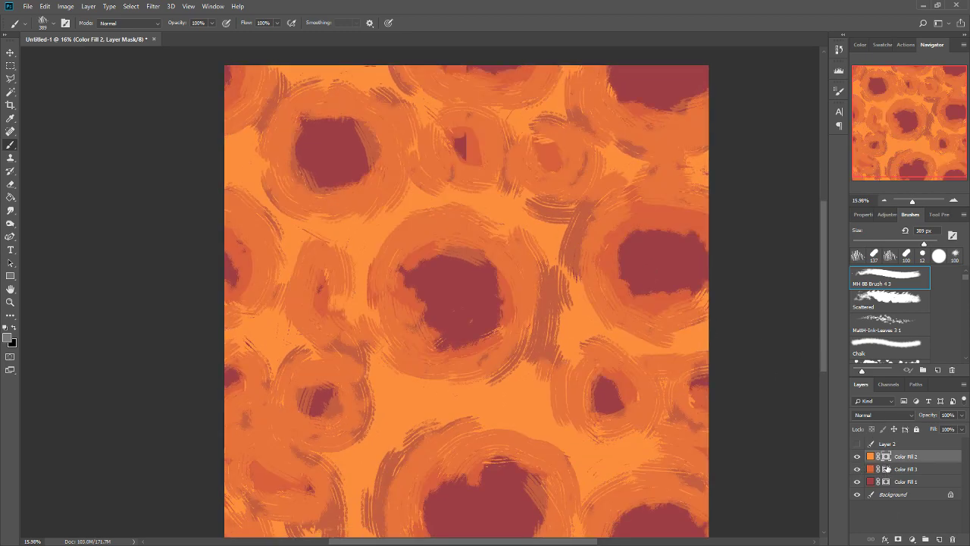
{"action": "left_click", "coordinate": [887, 469]}
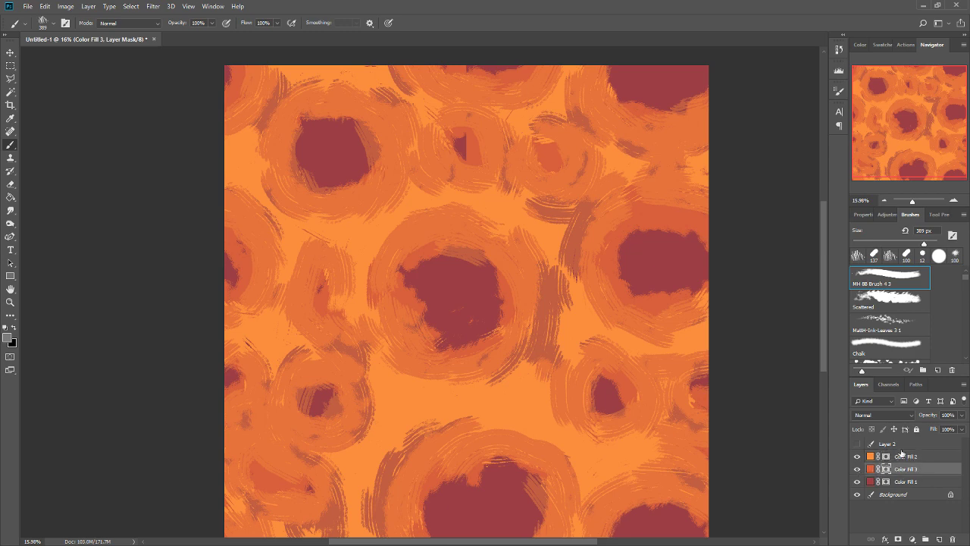
{"action": "key", "text": "Delete"}
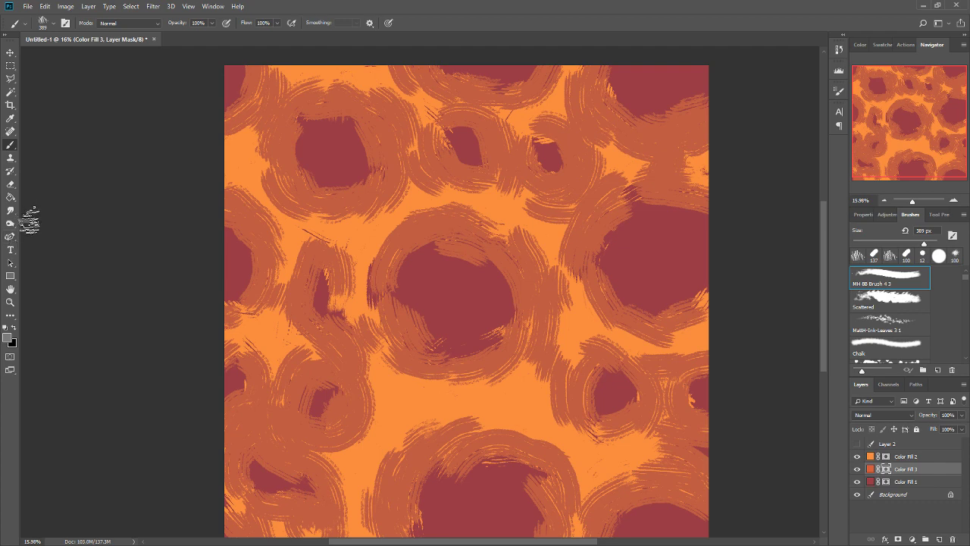
{"action": "key", "text": "alt+BackSpace"}
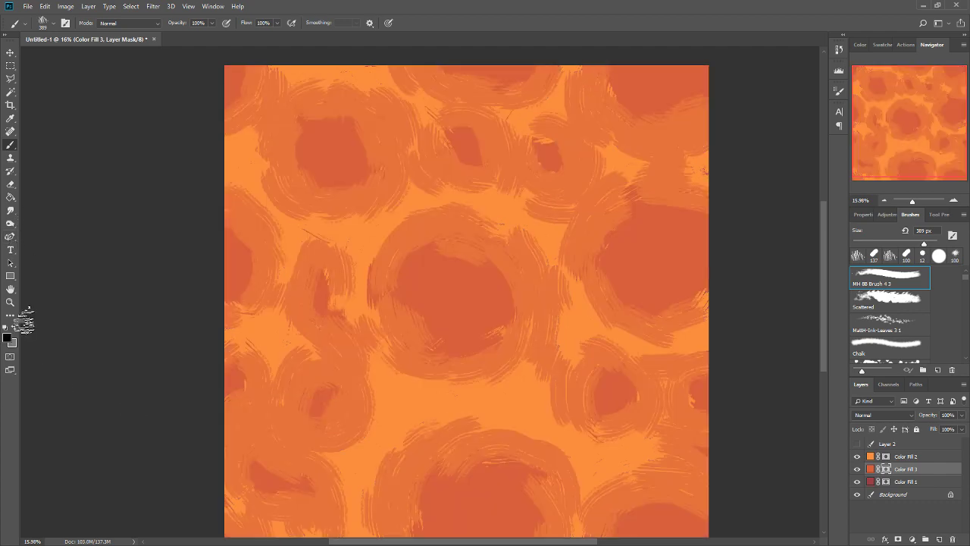
Paint black patches on the Color Fill 3 mask inside the central, northwestern, northeastern corner and large eastern cells.
{"action": "mouse_move", "coordinate": [449, 288]}
{"action": "left_mouse_down"}
{"action": "mouse_move", "coordinate": [470, 302]}
{"action": "mouse_move", "coordinate": [467, 290]}
{"action": "mouse_move", "coordinate": [462, 335]}
{"action": "mouse_move", "coordinate": [454, 302]}
{"action": "mouse_move", "coordinate": [487, 298]}
{"action": "mouse_move", "coordinate": [436, 361]}
{"action": "mouse_move", "coordinate": [426, 274]}
{"action": "mouse_move", "coordinate": [437, 326]}
{"action": "mouse_move", "coordinate": [457, 340]}
{"action": "left_mouse_up"}
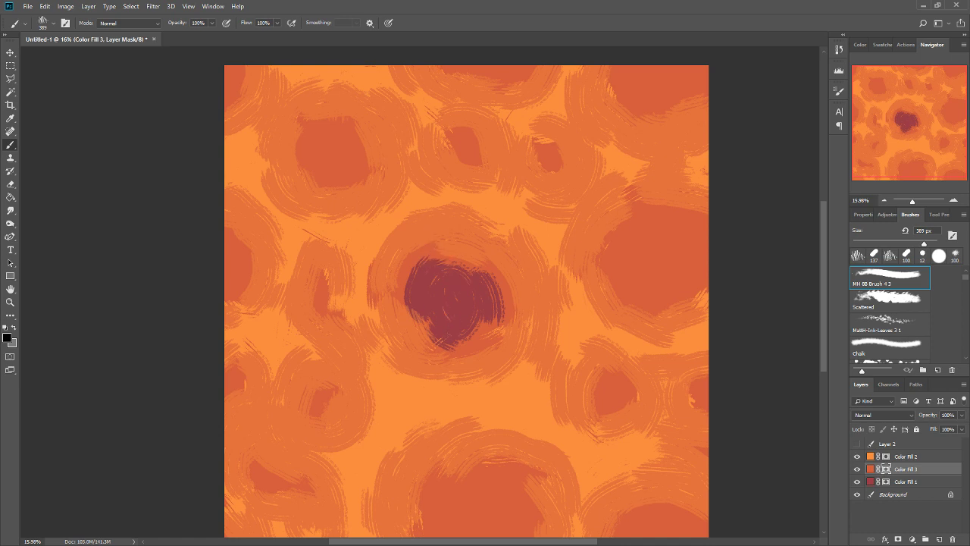
{"action": "mouse_move", "coordinate": [342, 139]}
{"action": "left_mouse_down"}
{"action": "mouse_move", "coordinate": [392, 211]}
{"action": "mouse_move", "coordinate": [345, 150]}
{"action": "mouse_move", "coordinate": [319, 138]}
{"action": "mouse_move", "coordinate": [340, 142]}
{"action": "mouse_move", "coordinate": [331, 149]}
{"action": "mouse_move", "coordinate": [325, 128]}
{"action": "mouse_move", "coordinate": [363, 176]}
{"action": "mouse_move", "coordinate": [371, 145]}
{"action": "left_mouse_up"}
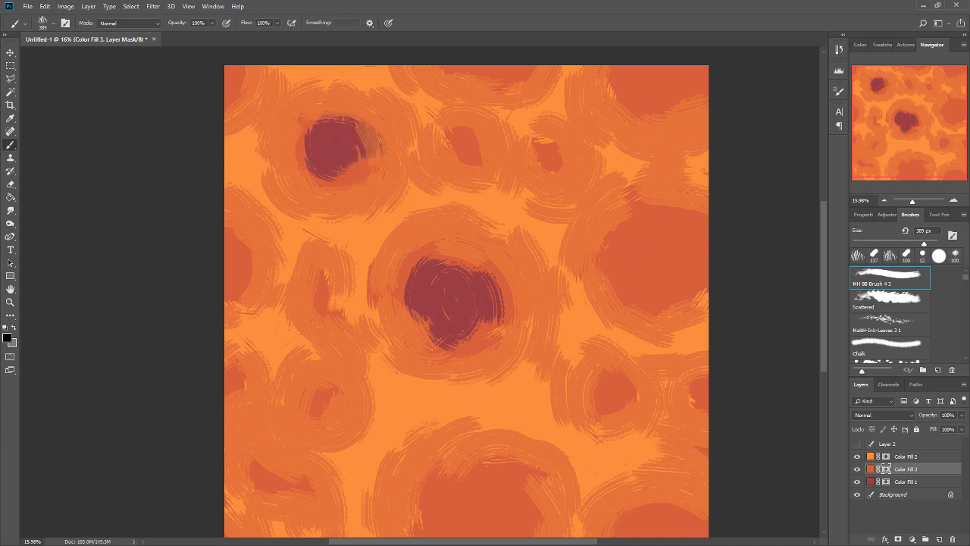
{"action": "mouse_move", "coordinate": [639, 65]}
{"action": "left_mouse_down"}
{"action": "mouse_move", "coordinate": [709, 70]}
{"action": "mouse_move", "coordinate": [698, 59]}
{"action": "mouse_move", "coordinate": [671, 89]}
{"action": "mouse_move", "coordinate": [701, 67]}
{"action": "mouse_move", "coordinate": [642, 106]}
{"action": "mouse_move", "coordinate": [646, 95]}
{"action": "mouse_move", "coordinate": [668, 138]}
{"action": "mouse_move", "coordinate": [644, 65]}
{"action": "left_mouse_up"}
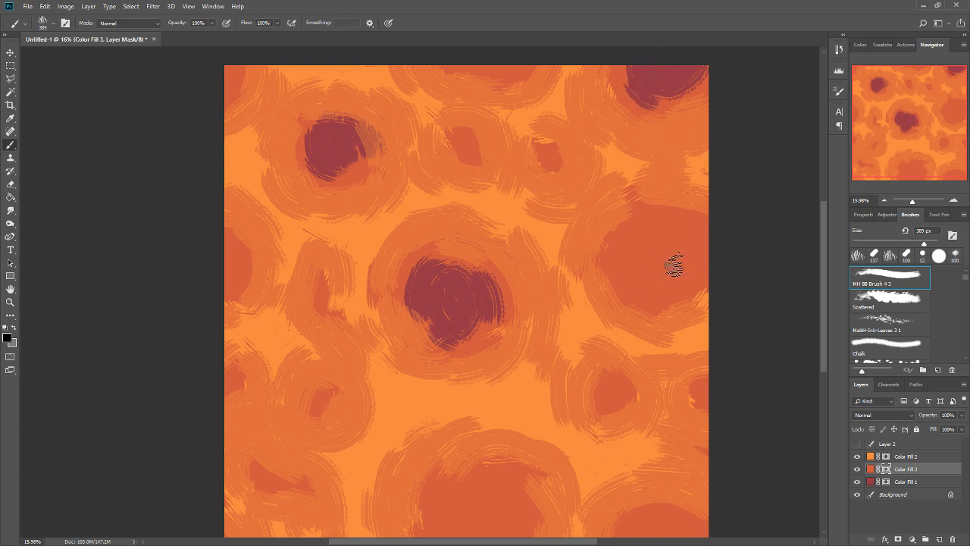
{"action": "mouse_move", "coordinate": [674, 264]}
{"action": "left_mouse_down"}
{"action": "mouse_move", "coordinate": [663, 239]}
{"action": "mouse_move", "coordinate": [684, 281]}
{"action": "mouse_move", "coordinate": [646, 278]}
{"action": "mouse_move", "coordinate": [643, 244]}
{"action": "mouse_move", "coordinate": [650, 288]}
{"action": "mouse_move", "coordinate": [663, 230]}
{"action": "mouse_move", "coordinate": [639, 238]}
{"action": "mouse_move", "coordinate": [716, 264]}
{"action": "mouse_move", "coordinate": [690, 227]}
{"action": "mouse_move", "coordinate": [705, 279]}
{"action": "left_mouse_up"}
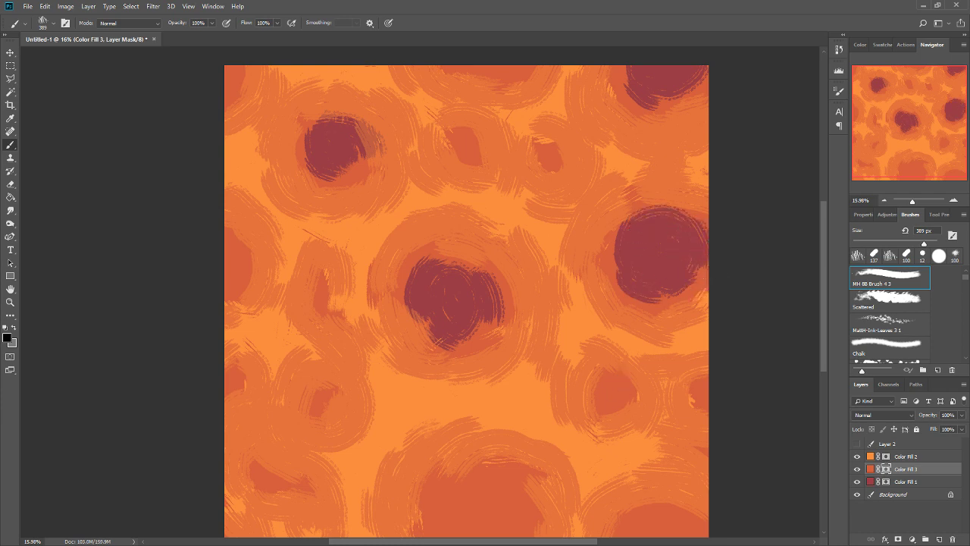
Paint black patches on the Color Fill 3 mask inside the small eastern, large southern, southeastern corner and southwestern cells.
{"action": "mouse_move", "coordinate": [606, 388]}
{"action": "left_mouse_down"}
{"action": "mouse_move", "coordinate": [611, 411]}
{"action": "mouse_move", "coordinate": [587, 398]}
{"action": "mouse_move", "coordinate": [626, 208]}
{"action": "left_mouse_up"}
{"action": "mouse_move", "coordinate": [488, 337]}
{"action": "left_mouse_down"}
{"action": "mouse_move", "coordinate": [447, 349]}
{"action": "mouse_move", "coordinate": [487, 338]}
{"action": "mouse_move", "coordinate": [476, 378]}
{"action": "mouse_move", "coordinate": [512, 382]}
{"action": "mouse_move", "coordinate": [488, 371]}
{"action": "mouse_move", "coordinate": [504, 317]}
{"action": "mouse_move", "coordinate": [489, 385]}
{"action": "mouse_move", "coordinate": [529, 343]}
{"action": "mouse_move", "coordinate": [512, 383]}
{"action": "mouse_move", "coordinate": [493, 306]}
{"action": "mouse_move", "coordinate": [470, 363]}
{"action": "mouse_move", "coordinate": [420, 368]}
{"action": "mouse_move", "coordinate": [444, 323]}
{"action": "mouse_move", "coordinate": [439, 362]}
{"action": "left_mouse_up"}
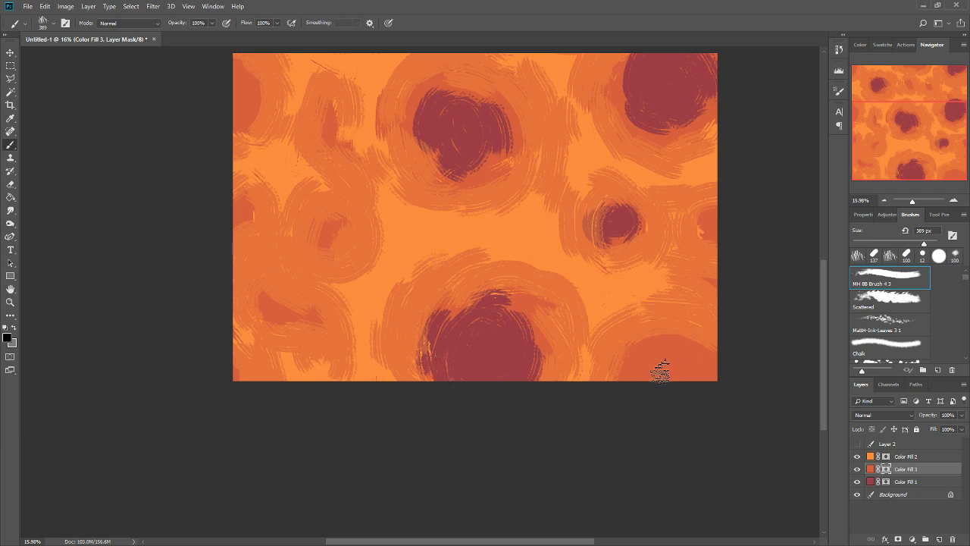
{"action": "mouse_move", "coordinate": [661, 370]}
{"action": "left_mouse_down"}
{"action": "mouse_move", "coordinate": [684, 387]}
{"action": "mouse_move", "coordinate": [654, 399]}
{"action": "mouse_move", "coordinate": [672, 367]}
{"action": "mouse_move", "coordinate": [631, 384]}
{"action": "mouse_move", "coordinate": [696, 372]}
{"action": "mouse_move", "coordinate": [709, 395]}
{"action": "mouse_move", "coordinate": [706, 367]}
{"action": "mouse_move", "coordinate": [675, 348]}
{"action": "mouse_move", "coordinate": [690, 386]}
{"action": "mouse_move", "coordinate": [666, 393]}
{"action": "left_mouse_up"}
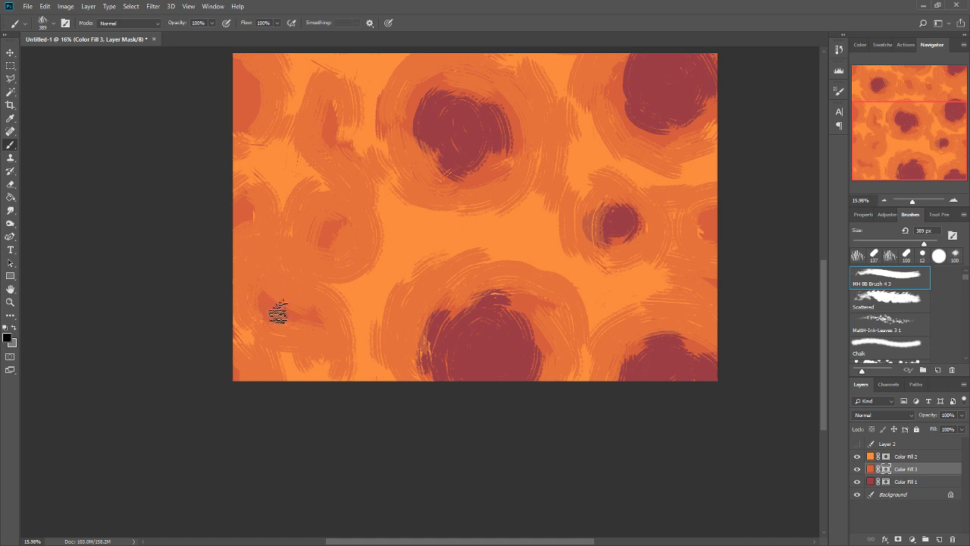
{"action": "mouse_move", "coordinate": [278, 313]}
{"action": "left_mouse_down"}
{"action": "mouse_move", "coordinate": [304, 306]}
{"action": "mouse_move", "coordinate": [297, 325]}
{"action": "mouse_move", "coordinate": [286, 314]}
{"action": "mouse_move", "coordinate": [316, 326]}
{"action": "left_mouse_up"}
Paint black patches inside the two cells on the western edge and the narrow western gap on the Color Fill 3 mask.
{"action": "left_click_drag", "start_coordinate": [388, 256], "coordinate": [471, 321]}
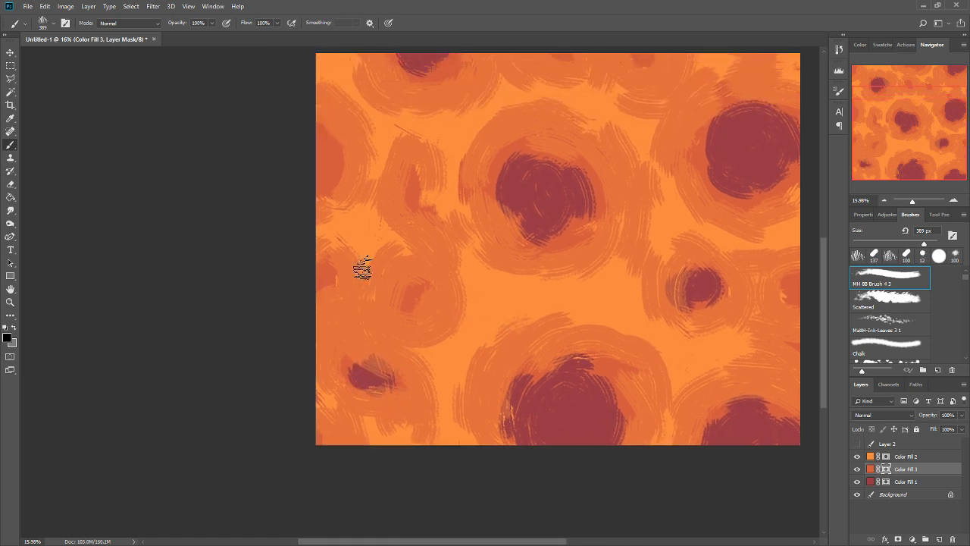
{"action": "left_click_drag", "start_coordinate": [325, 279], "coordinate": [331, 277]}
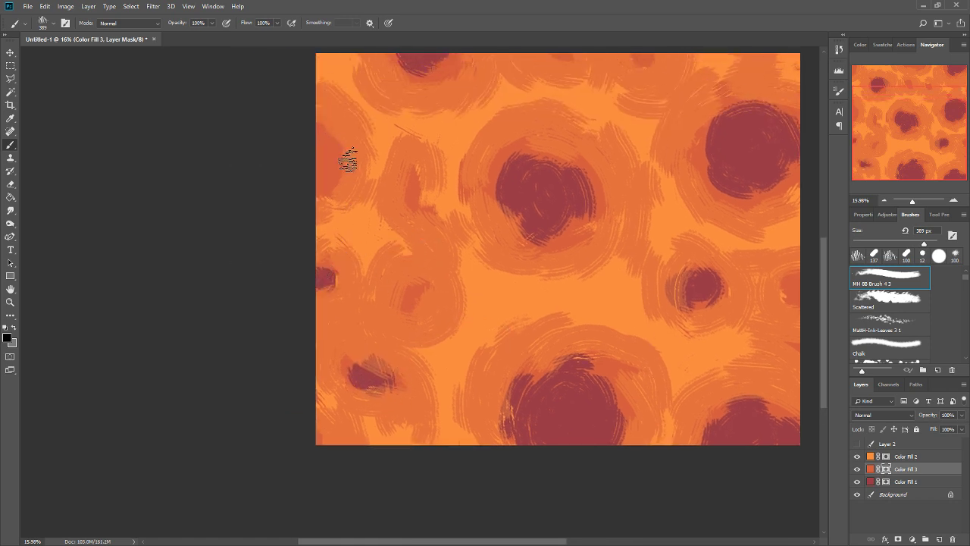
{"action": "left_click_drag", "start_coordinate": [324, 157], "coordinate": [316, 177]}
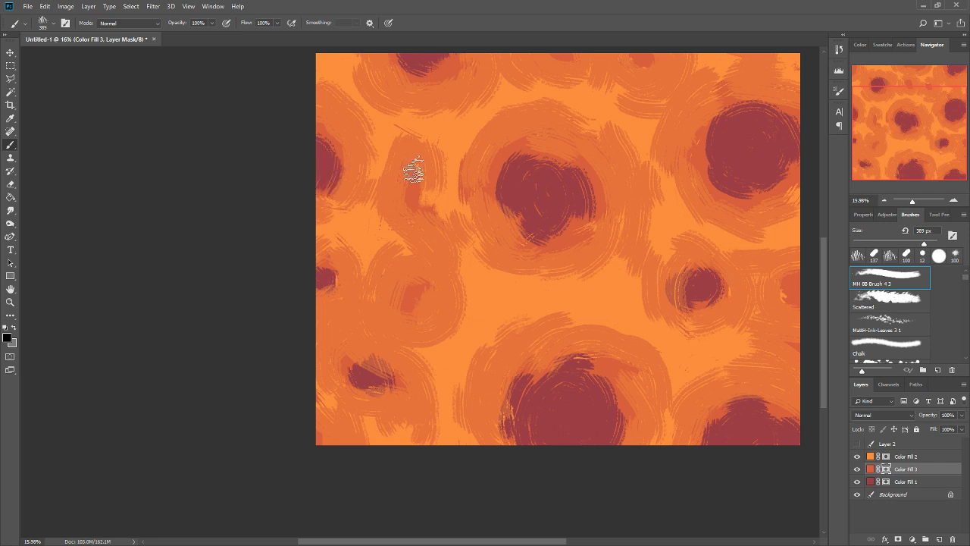
{"action": "left_click_drag", "start_coordinate": [410, 189], "coordinate": [416, 204]}
Paint black patches inside the northwestern corner cell, the northern edge cell and the two small northern cells.
{"action": "left_click_drag", "start_coordinate": [549, 197], "coordinate": [533, 324]}
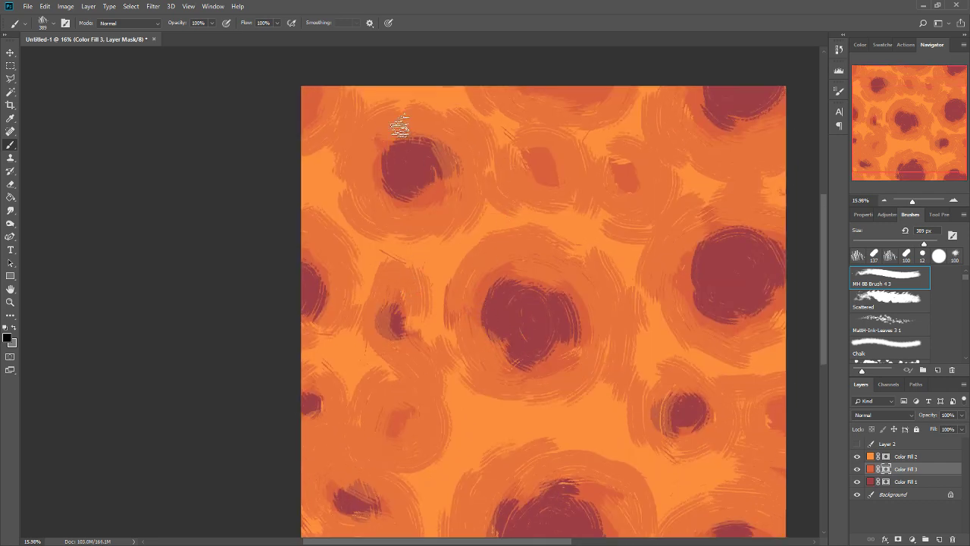
{"action": "left_click_drag", "start_coordinate": [304, 90], "coordinate": [292, 108]}
{"action": "left_click_drag", "start_coordinate": [552, 75], "coordinate": [582, 79]}
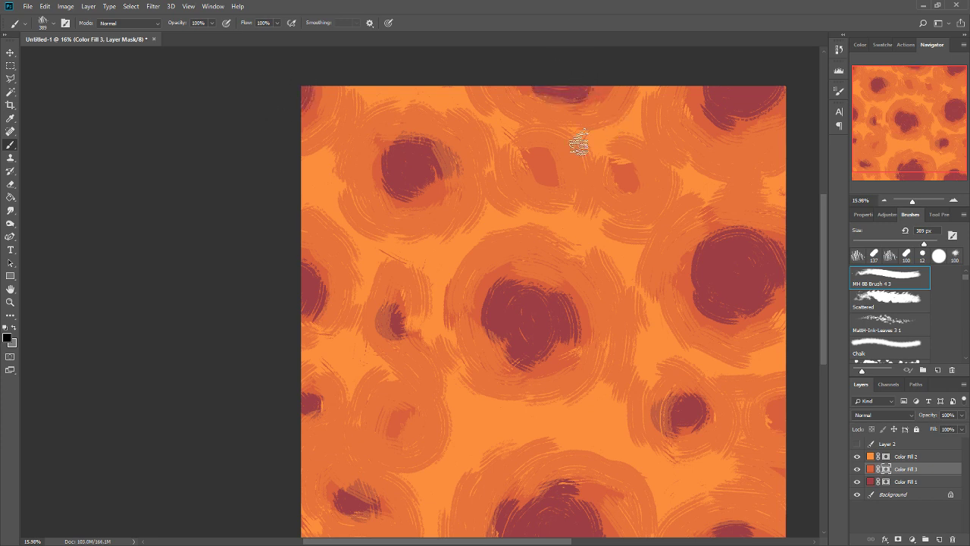
{"action": "left_click_drag", "start_coordinate": [546, 162], "coordinate": [554, 160]}
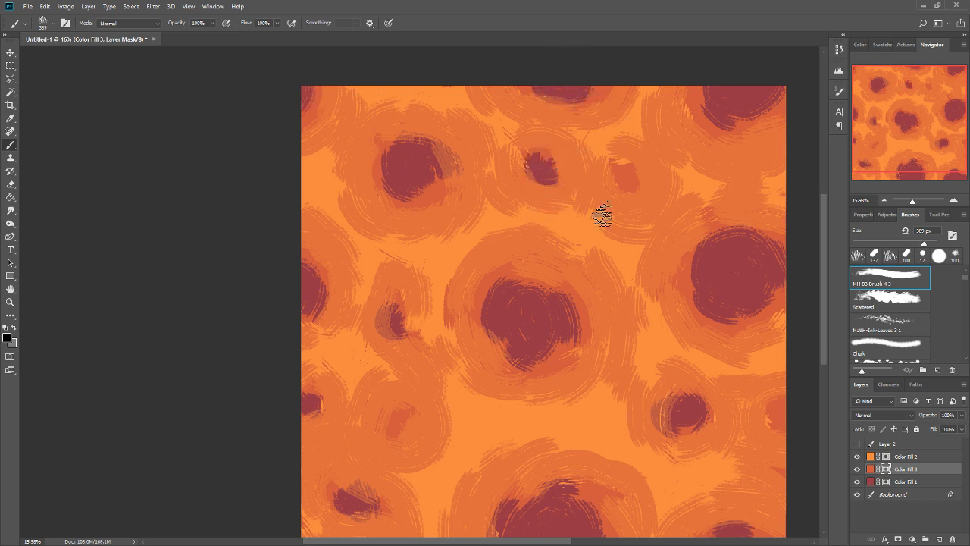
{"action": "left_click_drag", "start_coordinate": [627, 179], "coordinate": [628, 175]}
{"action": "left_click", "coordinate": [531, 168]}
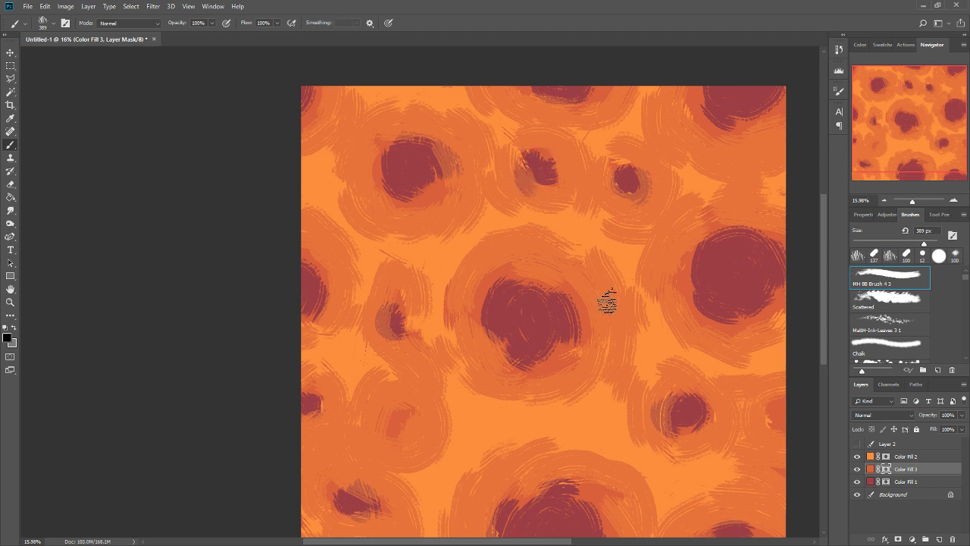
Hide Color Fill 2 and enlarge the central, western, western edge and northwestern patches in black on the Color Fill 3 mask.
{"action": "left_click", "coordinate": [897, 457]}
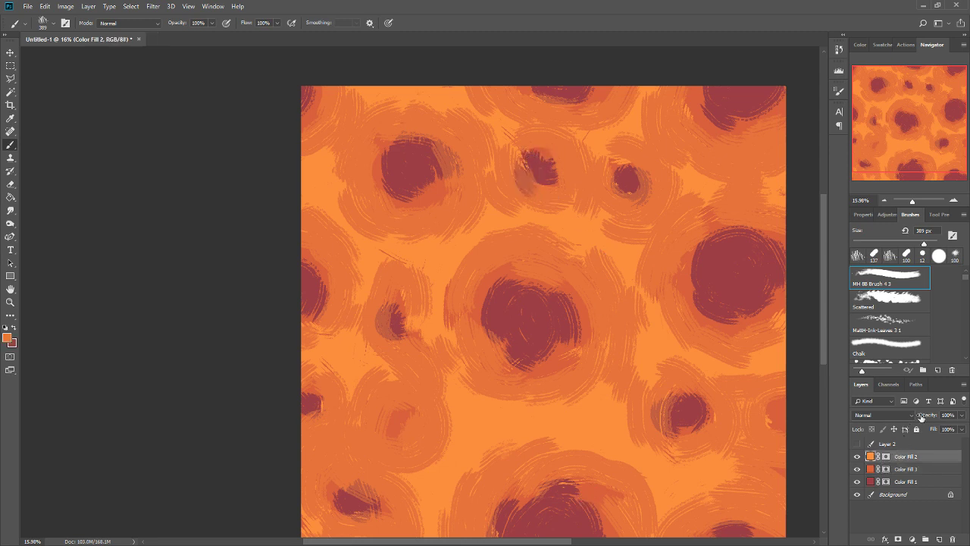
{"action": "left_click_drag", "start_coordinate": [913, 420], "coordinate": [944, 419]}
{"action": "left_click", "coordinate": [857, 456]}
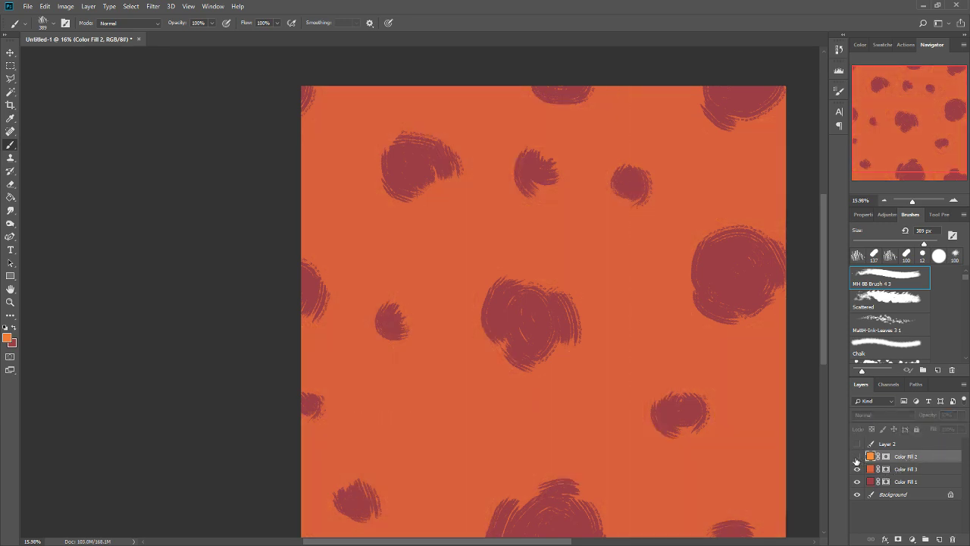
{"action": "left_click", "coordinate": [886, 470]}
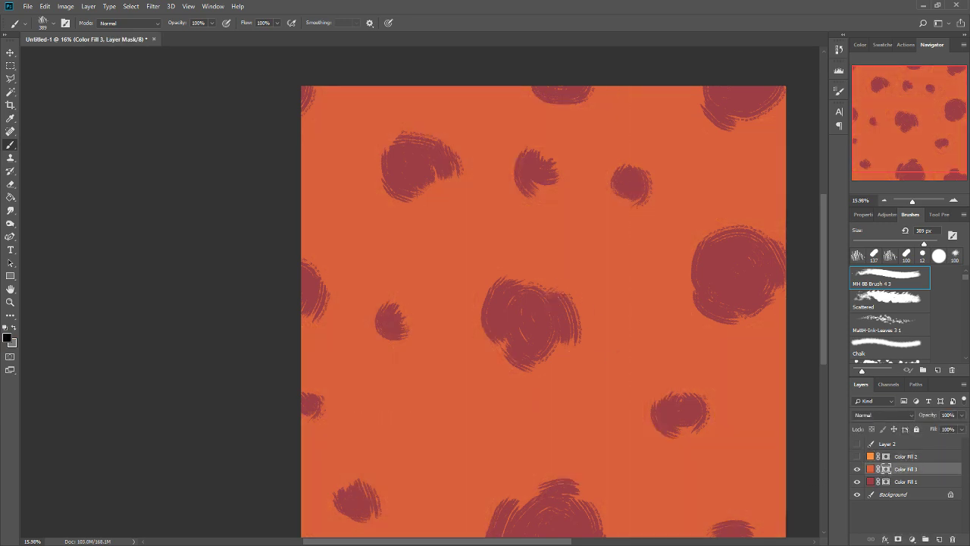
{"action": "mouse_move", "coordinate": [552, 295]}
{"action": "left_mouse_down"}
{"action": "mouse_move", "coordinate": [556, 372]}
{"action": "mouse_move", "coordinate": [573, 328]}
{"action": "mouse_move", "coordinate": [546, 351]}
{"action": "mouse_move", "coordinate": [477, 333]}
{"action": "mouse_move", "coordinate": [508, 357]}
{"action": "mouse_move", "coordinate": [567, 284]}
{"action": "mouse_move", "coordinate": [464, 320]}
{"action": "mouse_move", "coordinate": [478, 299]}
{"action": "mouse_move", "coordinate": [463, 347]}
{"action": "mouse_move", "coordinate": [541, 311]}
{"action": "mouse_move", "coordinate": [554, 328]}
{"action": "mouse_move", "coordinate": [516, 309]}
{"action": "left_mouse_up"}
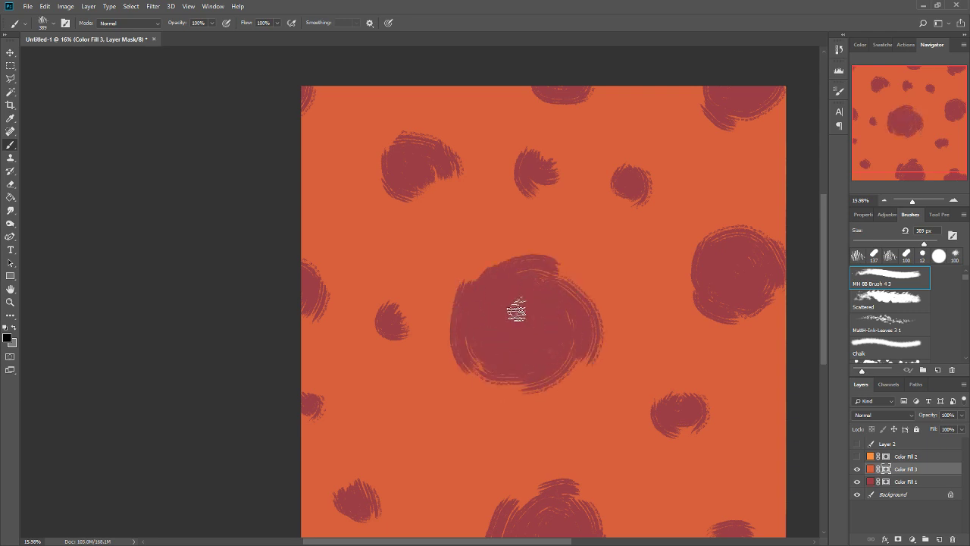
{"action": "mouse_move", "coordinate": [391, 303]}
{"action": "left_mouse_down"}
{"action": "mouse_move", "coordinate": [368, 353]}
{"action": "mouse_move", "coordinate": [374, 307]}
{"action": "mouse_move", "coordinate": [419, 321]}
{"action": "mouse_move", "coordinate": [416, 331]}
{"action": "mouse_move", "coordinate": [389, 347]}
{"action": "mouse_move", "coordinate": [357, 326]}
{"action": "left_mouse_up"}
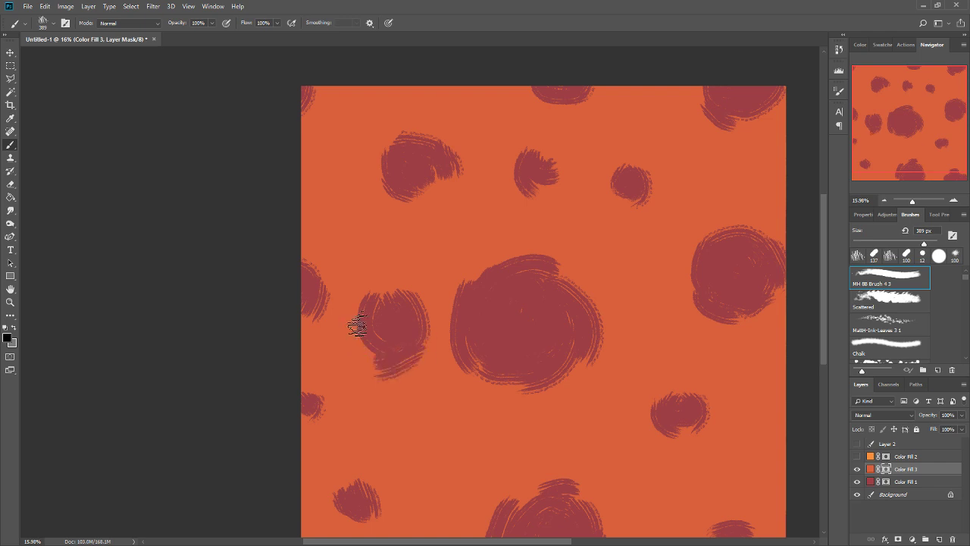
{"action": "mouse_move", "coordinate": [381, 296]}
{"action": "left_mouse_down"}
{"action": "mouse_move", "coordinate": [326, 277]}
{"action": "mouse_move", "coordinate": [322, 300]}
{"action": "left_mouse_up"}
{"action": "mouse_move", "coordinate": [377, 148]}
{"action": "left_mouse_down"}
{"action": "mouse_move", "coordinate": [406, 215]}
{"action": "mouse_move", "coordinate": [427, 189]}
{"action": "mouse_move", "coordinate": [372, 158]}
{"action": "mouse_move", "coordinate": [386, 124]}
{"action": "mouse_move", "coordinate": [454, 173]}
{"action": "mouse_move", "coordinate": [448, 207]}
{"action": "mouse_move", "coordinate": [364, 156]}
{"action": "mouse_move", "coordinate": [354, 182]}
{"action": "left_mouse_up"}
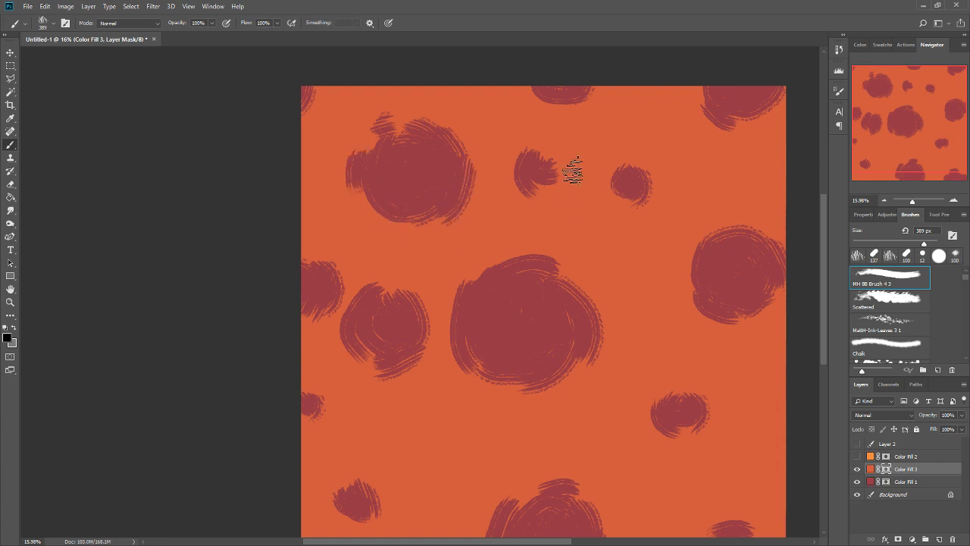
Enlarge the two small northern patches and the large eastern, northeastern corner and northern edge patches in black.
{"action": "mouse_move", "coordinate": [535, 156]}
{"action": "left_mouse_down"}
{"action": "mouse_move", "coordinate": [564, 210]}
{"action": "mouse_move", "coordinate": [547, 150]}
{"action": "mouse_move", "coordinate": [525, 193]}
{"action": "left_mouse_up"}
{"action": "mouse_move", "coordinate": [607, 185]}
{"action": "left_mouse_down"}
{"action": "mouse_move", "coordinate": [653, 182]}
{"action": "mouse_move", "coordinate": [633, 204]}
{"action": "mouse_move", "coordinate": [646, 237]}
{"action": "left_mouse_up"}
{"action": "mouse_move", "coordinate": [686, 237]}
{"action": "left_mouse_down"}
{"action": "mouse_move", "coordinate": [687, 273]}
{"action": "mouse_move", "coordinate": [728, 333]}
{"action": "mouse_move", "coordinate": [767, 319]}
{"action": "left_mouse_up"}
{"action": "left_click_drag", "start_coordinate": [757, 234], "coordinate": [702, 231]}
{"action": "mouse_move", "coordinate": [708, 113]}
{"action": "left_mouse_down"}
{"action": "mouse_move", "coordinate": [762, 109]}
{"action": "mouse_move", "coordinate": [708, 134]}
{"action": "mouse_move", "coordinate": [670, 139]}
{"action": "mouse_move", "coordinate": [714, 82]}
{"action": "left_mouse_up"}
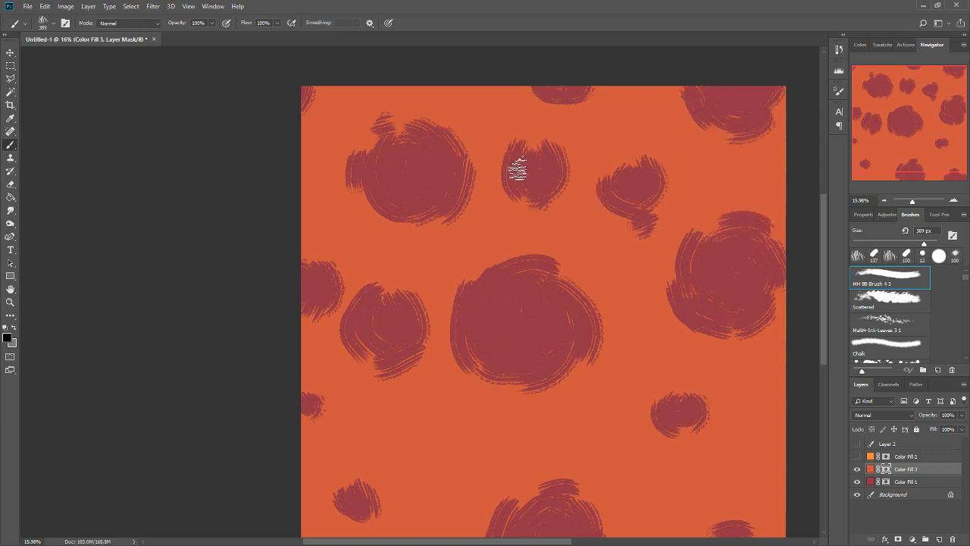
{"action": "mouse_move", "coordinate": [580, 95]}
{"action": "left_mouse_down"}
{"action": "mouse_move", "coordinate": [550, 125]}
{"action": "mouse_move", "coordinate": [619, 65]}
{"action": "mouse_move", "coordinate": [575, 43]}
{"action": "mouse_move", "coordinate": [527, 96]}
{"action": "left_mouse_up"}
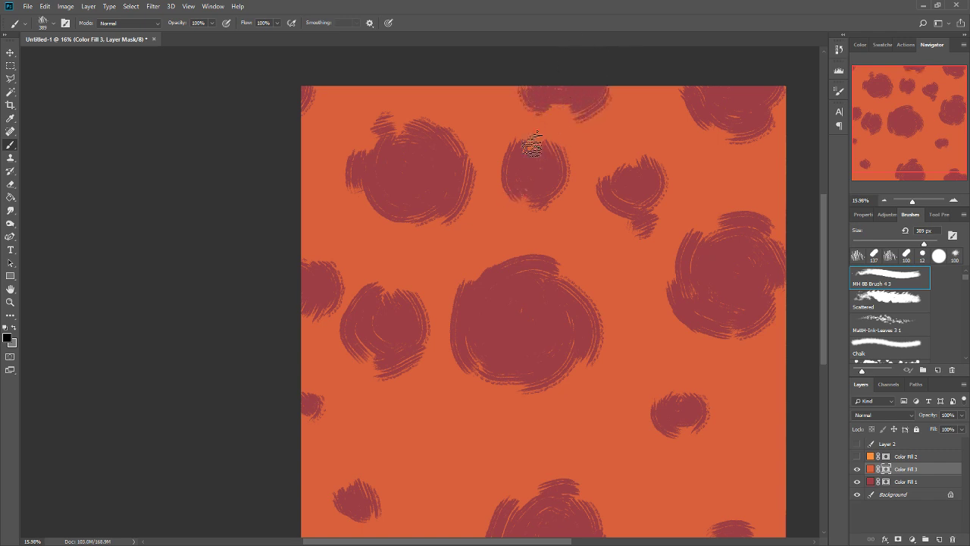
Enlarge the northwestern corner, lower western edge and southwestern patches in black on the Color Fill 3 mask.
{"action": "left_click_drag", "start_coordinate": [329, 83], "coordinate": [318, 114]}
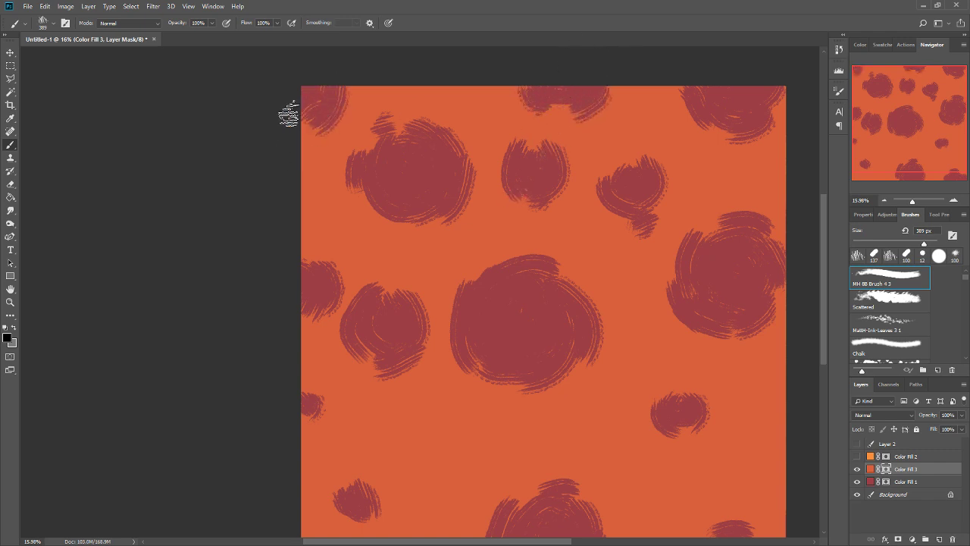
{"action": "mouse_move", "coordinate": [323, 403]}
{"action": "left_mouse_down"}
{"action": "mouse_move", "coordinate": [310, 427]}
{"action": "mouse_move", "coordinate": [329, 401]}
{"action": "mouse_move", "coordinate": [337, 406]}
{"action": "left_mouse_up"}
{"action": "scroll", "coordinate": [485, 373], "scroll_direction": "down", "scroll_amount": 3}
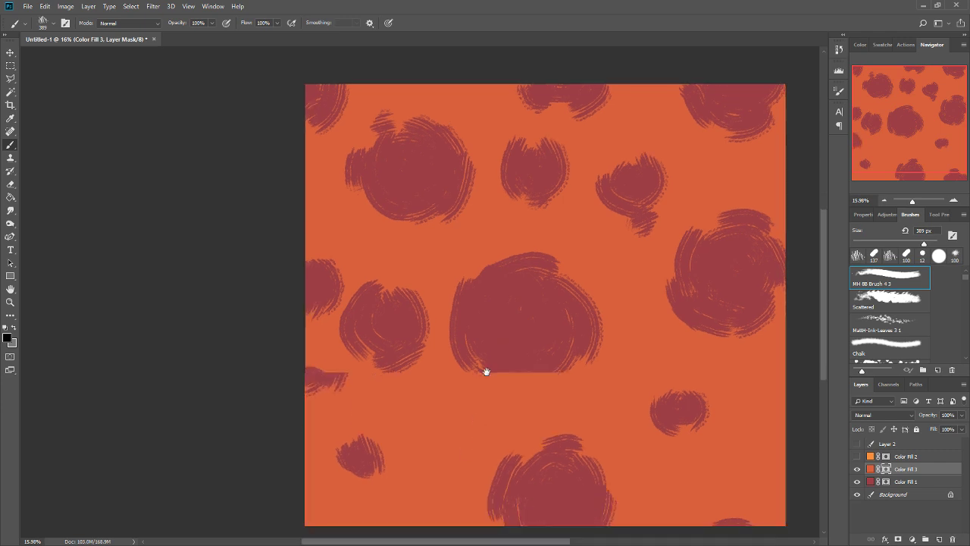
{"action": "mouse_move", "coordinate": [357, 368]}
{"action": "left_mouse_down"}
{"action": "mouse_move", "coordinate": [358, 412]}
{"action": "mouse_move", "coordinate": [365, 373]}
{"action": "mouse_move", "coordinate": [352, 366]}
{"action": "mouse_move", "coordinate": [377, 417]}
{"action": "mouse_move", "coordinate": [354, 381]}
{"action": "mouse_move", "coordinate": [388, 407]}
{"action": "mouse_move", "coordinate": [360, 414]}
{"action": "mouse_move", "coordinate": [380, 390]}
{"action": "left_mouse_up"}
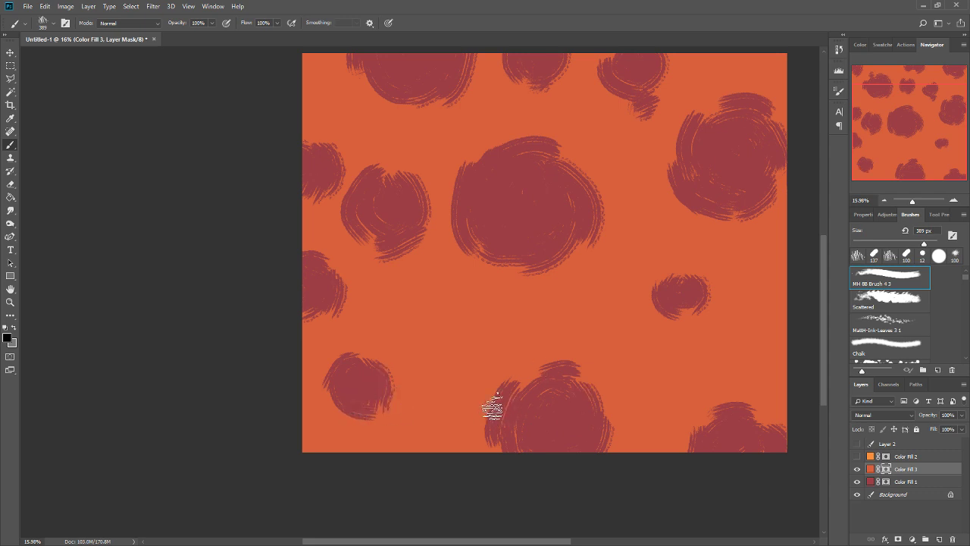
Widen the southern edge patch on both sides and enlarge the southeastern corner patch in black.
{"action": "left_click_drag", "start_coordinate": [490, 403], "coordinate": [508, 473]}
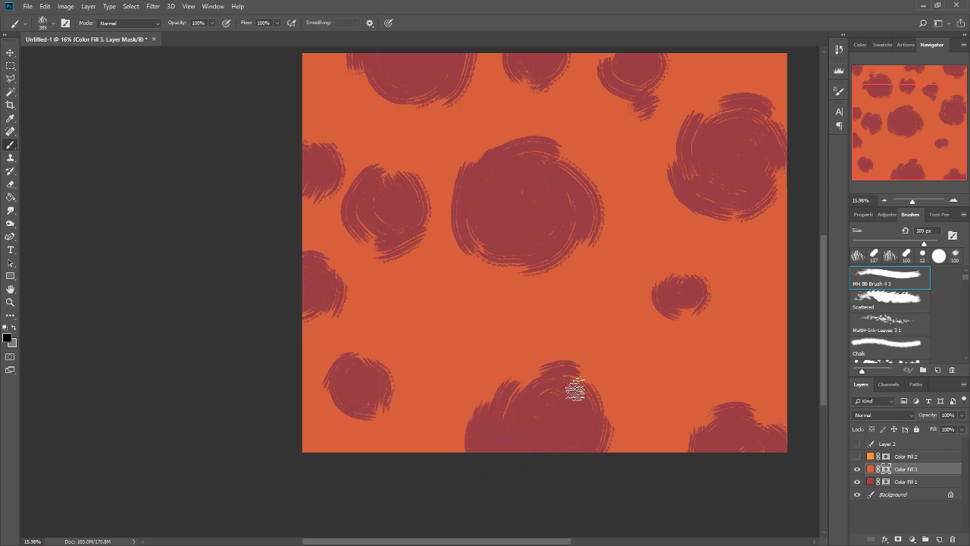
{"action": "mouse_move", "coordinate": [502, 385]}
{"action": "left_mouse_down"}
{"action": "mouse_move", "coordinate": [488, 404]}
{"action": "mouse_move", "coordinate": [518, 384]}
{"action": "mouse_move", "coordinate": [499, 381]}
{"action": "mouse_move", "coordinate": [480, 442]}
{"action": "mouse_move", "coordinate": [452, 402]}
{"action": "left_mouse_up"}
{"action": "left_click_drag", "start_coordinate": [598, 385], "coordinate": [618, 449]}
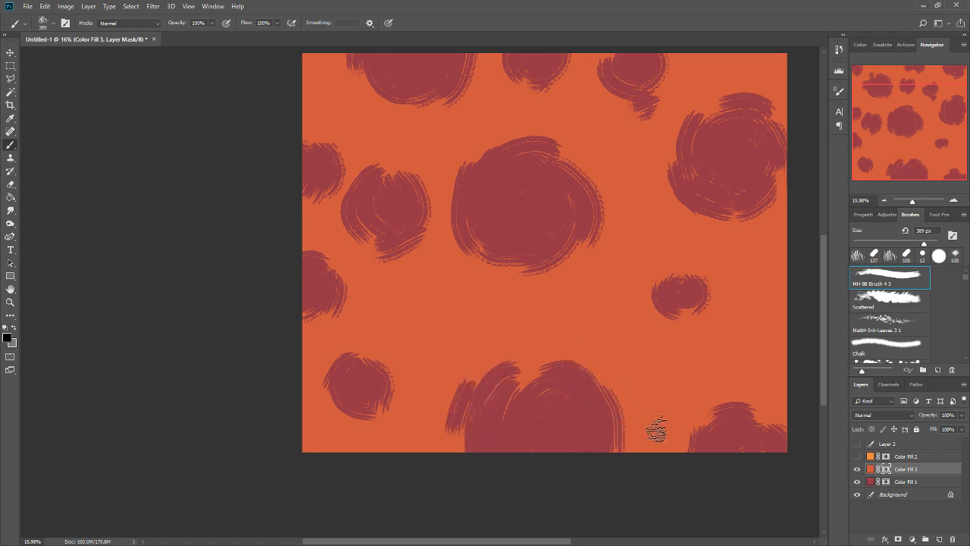
{"action": "left_click_drag", "start_coordinate": [627, 417], "coordinate": [634, 459]}
{"action": "left_click_drag", "start_coordinate": [697, 429], "coordinate": [682, 457]}
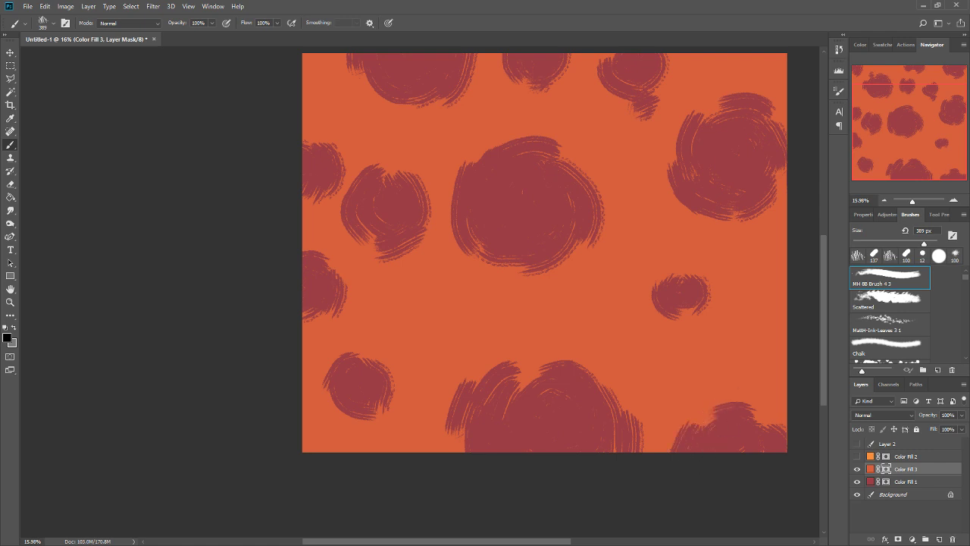
{"action": "mouse_move", "coordinate": [722, 408]}
{"action": "left_mouse_down"}
{"action": "mouse_move", "coordinate": [790, 419]}
{"action": "mouse_move", "coordinate": [762, 419]}
{"action": "mouse_move", "coordinate": [786, 430]}
{"action": "left_mouse_up"}
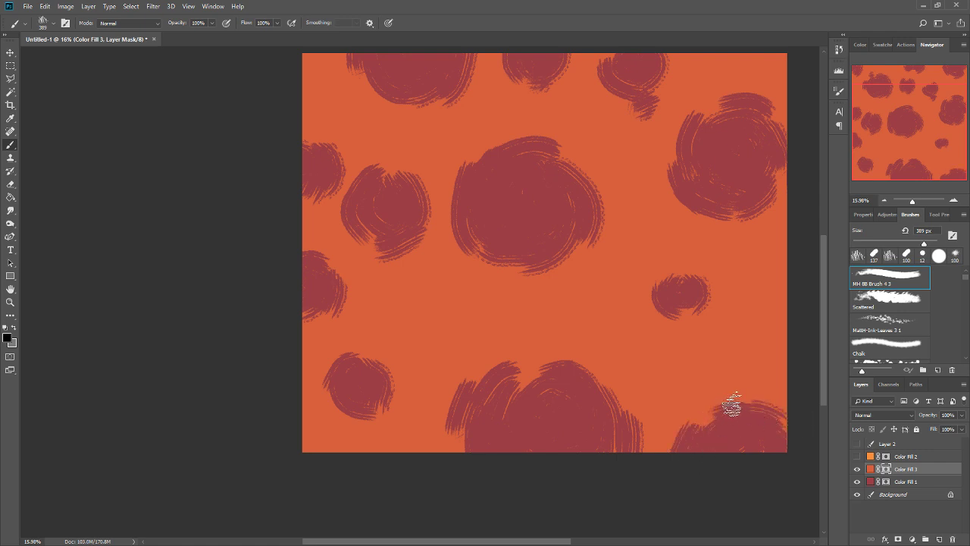
{"action": "mouse_move", "coordinate": [723, 404]}
{"action": "left_mouse_down"}
{"action": "mouse_move", "coordinate": [777, 411]}
{"action": "mouse_move", "coordinate": [746, 401]}
{"action": "mouse_move", "coordinate": [696, 429]}
{"action": "mouse_move", "coordinate": [715, 411]}
{"action": "mouse_move", "coordinate": [704, 428]}
{"action": "mouse_move", "coordinate": [695, 407]}
{"action": "mouse_move", "coordinate": [726, 394]}
{"action": "left_mouse_up"}
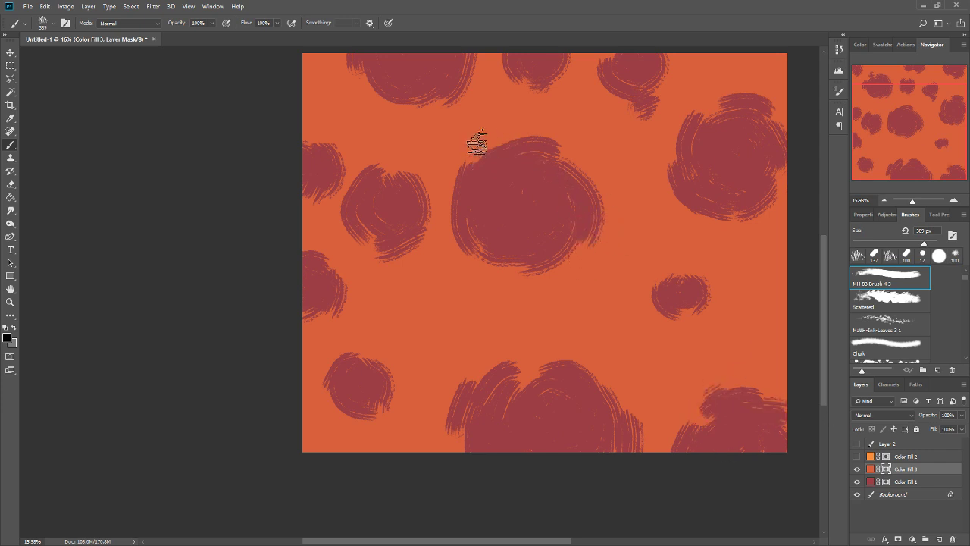
Extend the large central patch in black along its northwestern, northeastern and southern rims.
{"action": "mouse_move", "coordinate": [476, 143]}
{"action": "left_mouse_down"}
{"action": "mouse_move", "coordinate": [480, 189]}
{"action": "mouse_move", "coordinate": [496, 158]}
{"action": "mouse_move", "coordinate": [516, 149]}
{"action": "mouse_move", "coordinate": [493, 152]}
{"action": "mouse_move", "coordinate": [505, 149]}
{"action": "mouse_move", "coordinate": [487, 195]}
{"action": "mouse_move", "coordinate": [492, 150]}
{"action": "mouse_move", "coordinate": [446, 196]}
{"action": "left_mouse_up"}
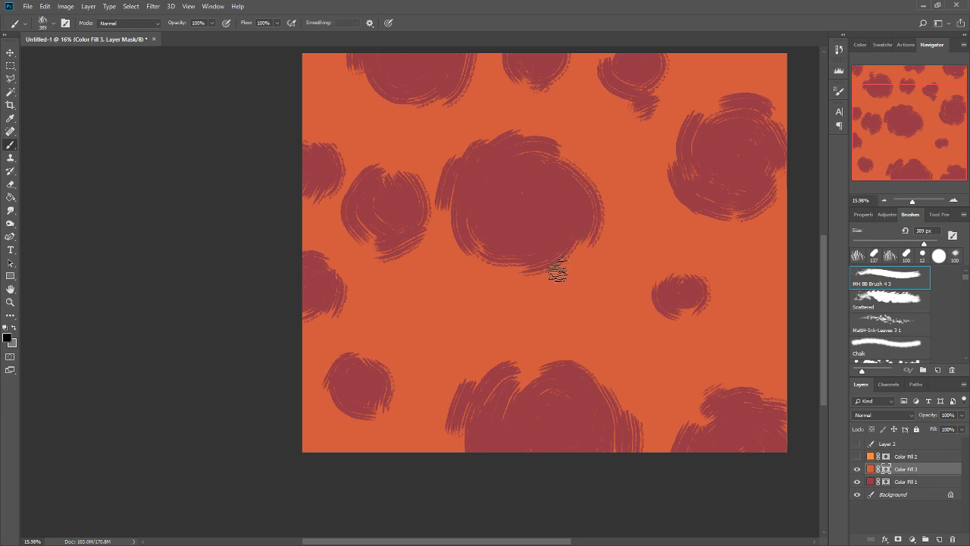
{"action": "left_click_drag", "start_coordinate": [591, 159], "coordinate": [565, 220]}
{"action": "key", "text": "ctrl+z"}
{"action": "left_click_drag", "start_coordinate": [564, 155], "coordinate": [590, 183]}
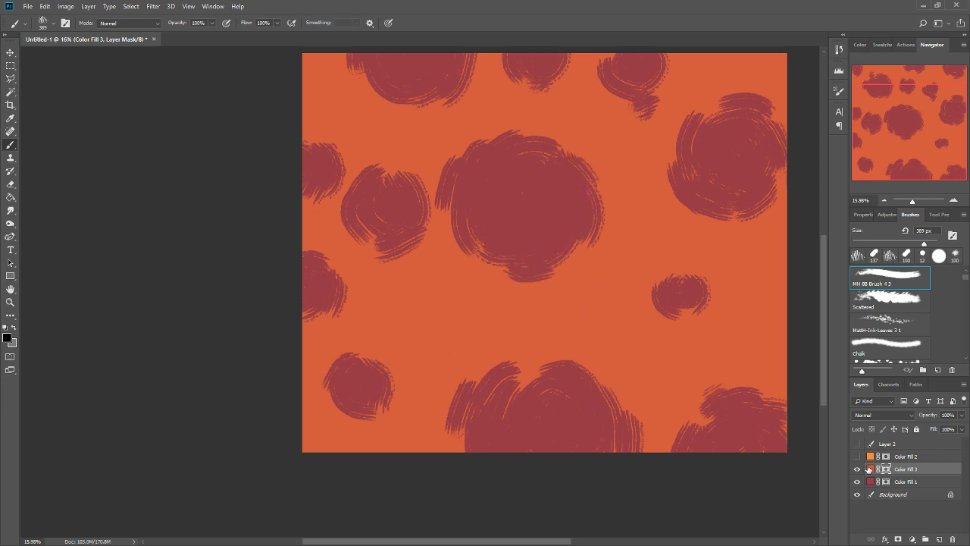
Show Color Fill 2, target its mask and raise the layer's opacity to 100%.
{"action": "left_click", "coordinate": [858, 457]}
{"action": "left_click", "coordinate": [886, 457]}
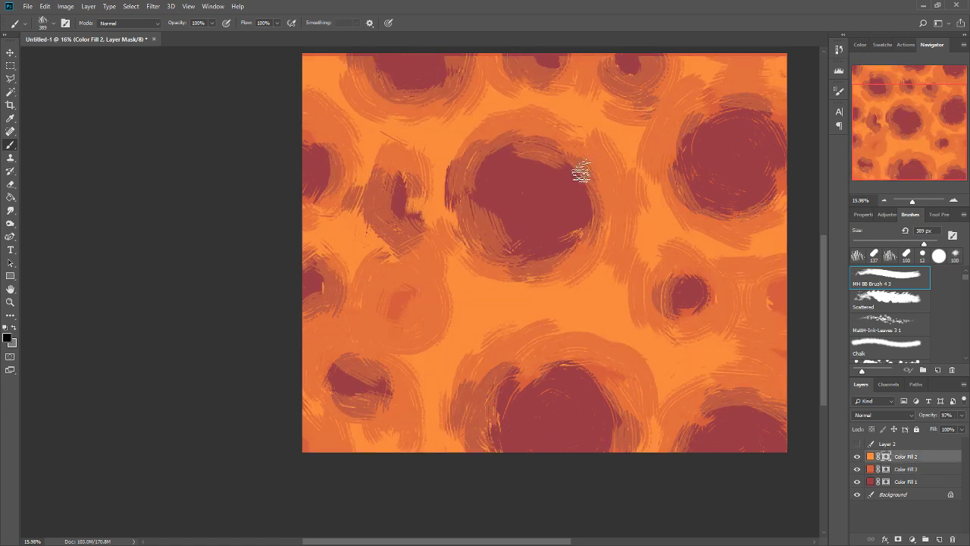
{"action": "left_click_drag", "start_coordinate": [606, 286], "coordinate": [561, 345]}
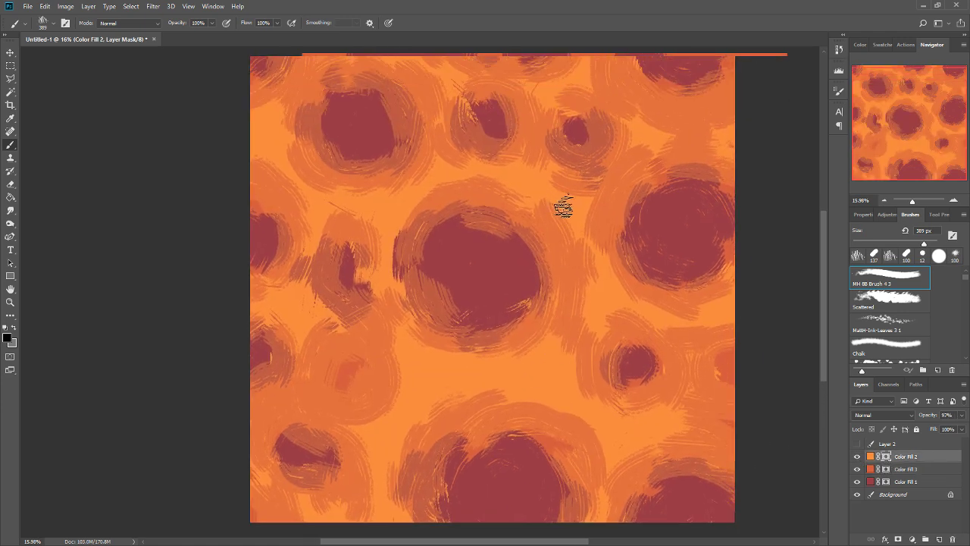
{"action": "left_click_drag", "start_coordinate": [565, 211], "coordinate": [561, 264]}
{"action": "mouse_move", "coordinate": [931, 417]}
{"action": "left_mouse_down"}
{"action": "mouse_move", "coordinate": [890, 421]}
{"action": "mouse_move", "coordinate": [931, 418]}
{"action": "left_mouse_up"}
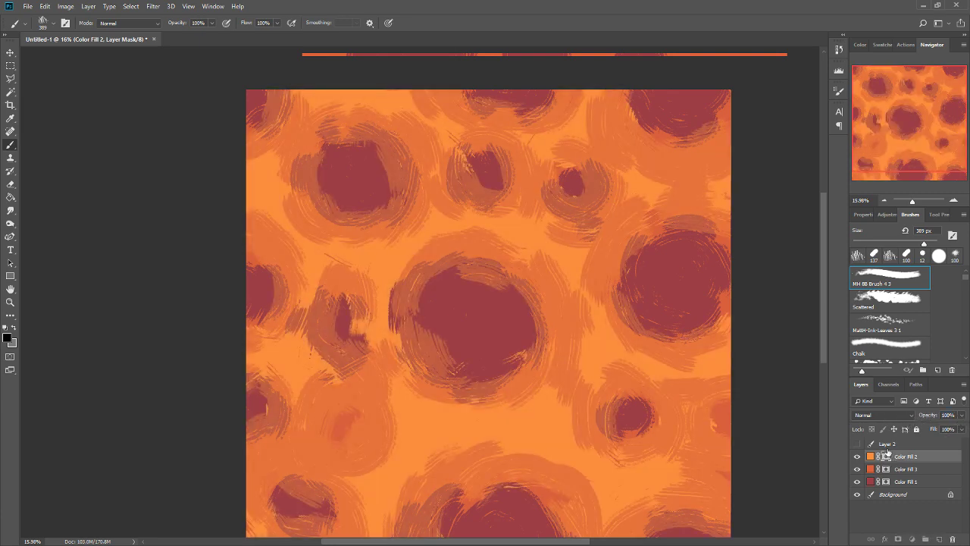
{"action": "key", "text": "Delete"}
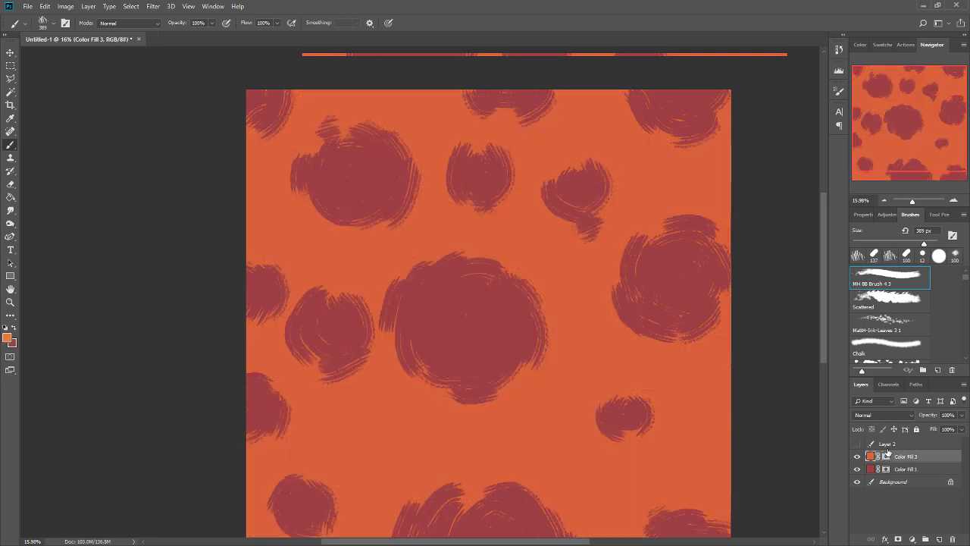
{"action": "left_click", "coordinate": [886, 457]}
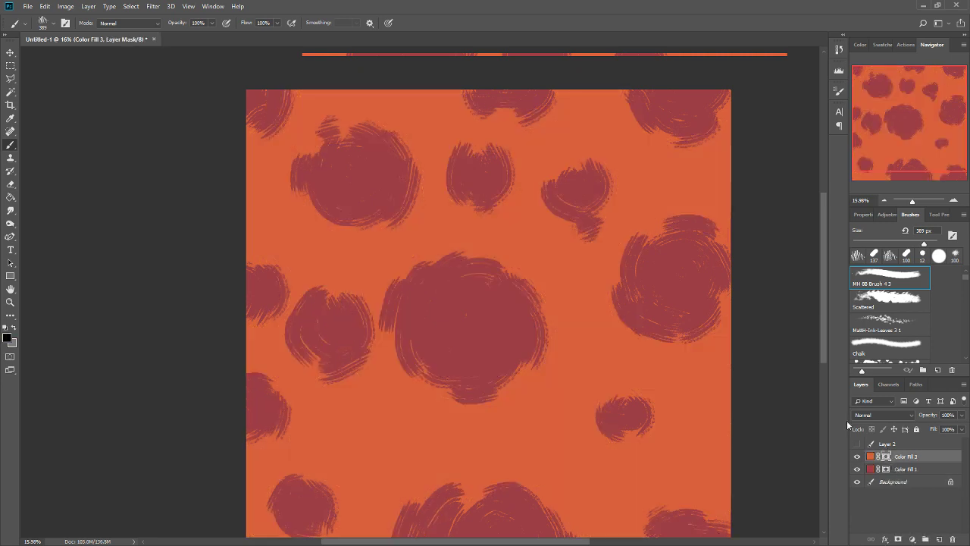
{"action": "key", "text": "ctrl+z"}
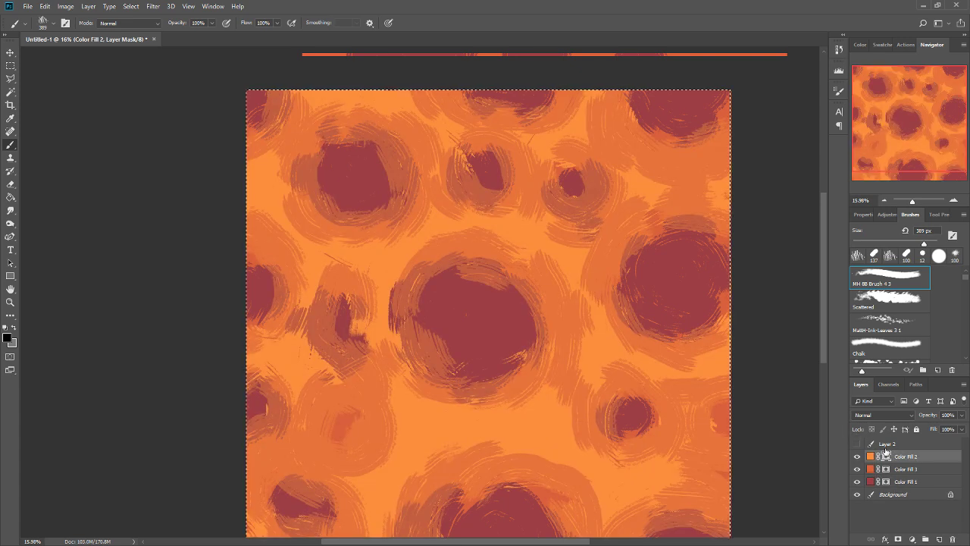
Clear the whole Color Fill 2 mask to black so the light orange is hidden, and deselect.
{"action": "key", "text": "Delete"}
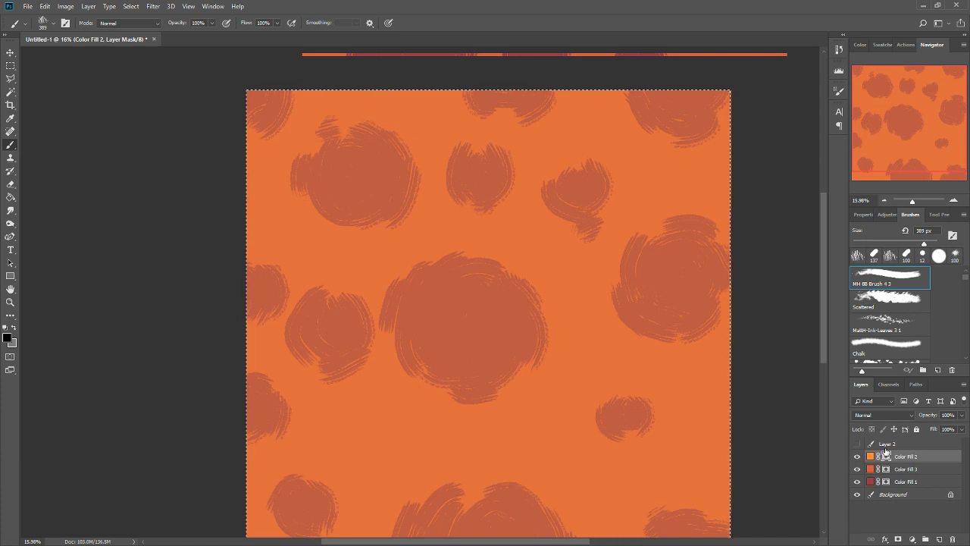
{"action": "key", "text": "ctrl+d"}
{"action": "key", "text": "Delete"}
{"action": "key", "text": "ctrl+d"}
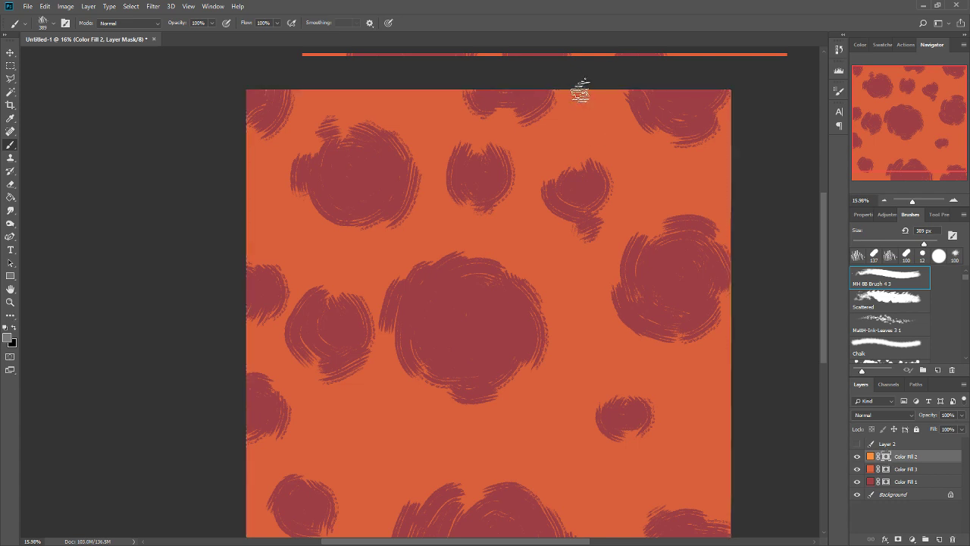
Try short strokes between the northern edge and northeastern corner cells, switching the brush colour to white.
{"action": "mouse_move", "coordinate": [580, 92]}
{"action": "left_mouse_down"}
{"action": "mouse_move", "coordinate": [580, 117]}
{"action": "mouse_move", "coordinate": [614, 141]}
{"action": "left_mouse_up"}
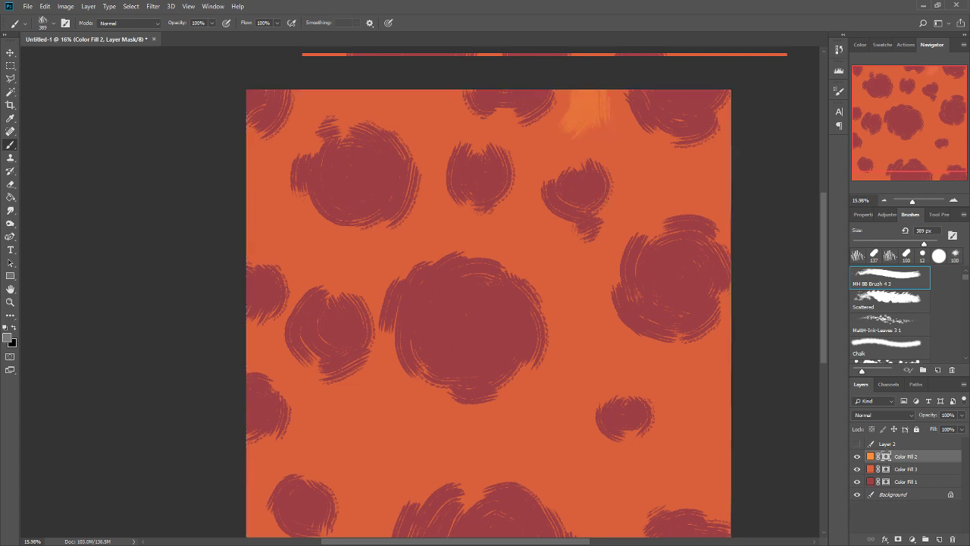
{"action": "key", "text": "i"}
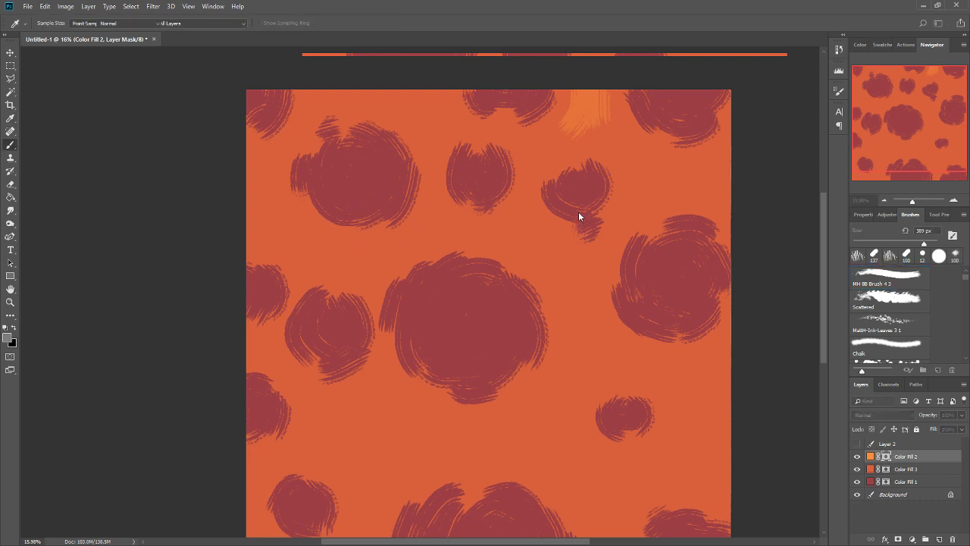
{"action": "key", "text": "b"}
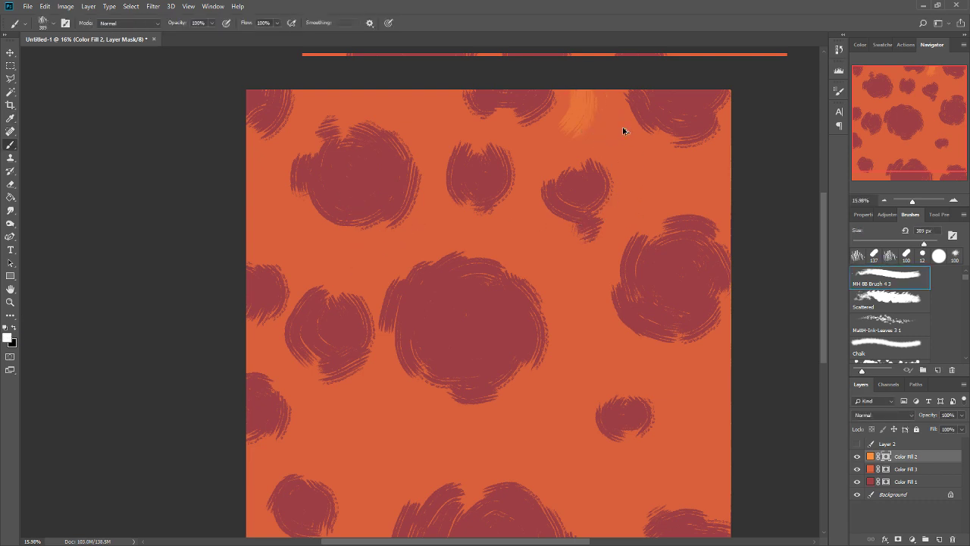
{"action": "left_click_drag", "start_coordinate": [577, 102], "coordinate": [588, 114]}
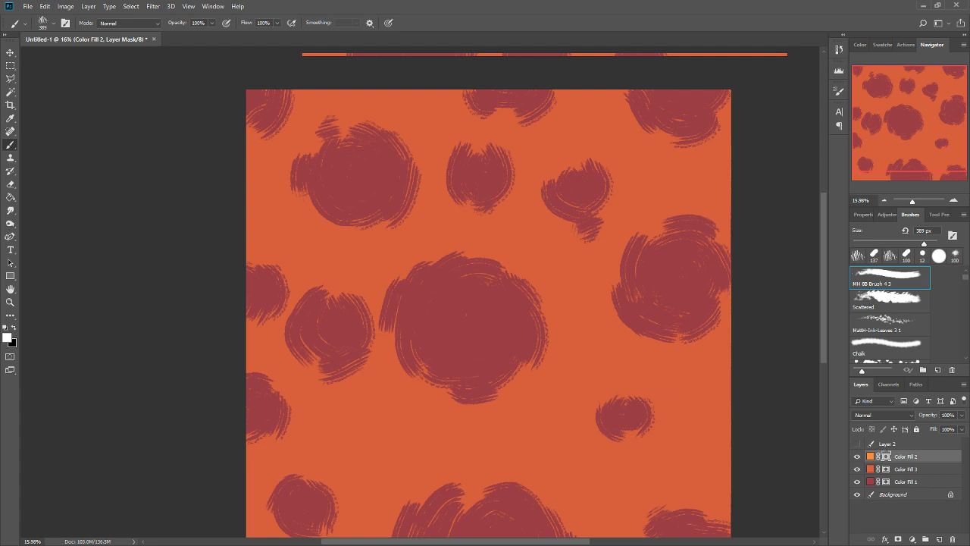
Paint branching white channels on the Color Fill 2 mask through the northeastern gaps and between the central and eastern cells.
{"action": "left_click_drag", "start_coordinate": [577, 92], "coordinate": [551, 157]}
{"action": "mouse_move", "coordinate": [618, 111]}
{"action": "left_mouse_down"}
{"action": "mouse_move", "coordinate": [634, 223]}
{"action": "mouse_move", "coordinate": [741, 162]}
{"action": "mouse_move", "coordinate": [740, 205]}
{"action": "left_mouse_up"}
{"action": "left_click_drag", "start_coordinate": [604, 253], "coordinate": [564, 300]}
{"action": "mouse_move", "coordinate": [510, 218]}
{"action": "left_mouse_down"}
{"action": "mouse_move", "coordinate": [559, 264]}
{"action": "mouse_move", "coordinate": [548, 268]}
{"action": "mouse_move", "coordinate": [563, 369]}
{"action": "mouse_move", "coordinate": [590, 385]}
{"action": "mouse_move", "coordinate": [626, 357]}
{"action": "left_mouse_up"}
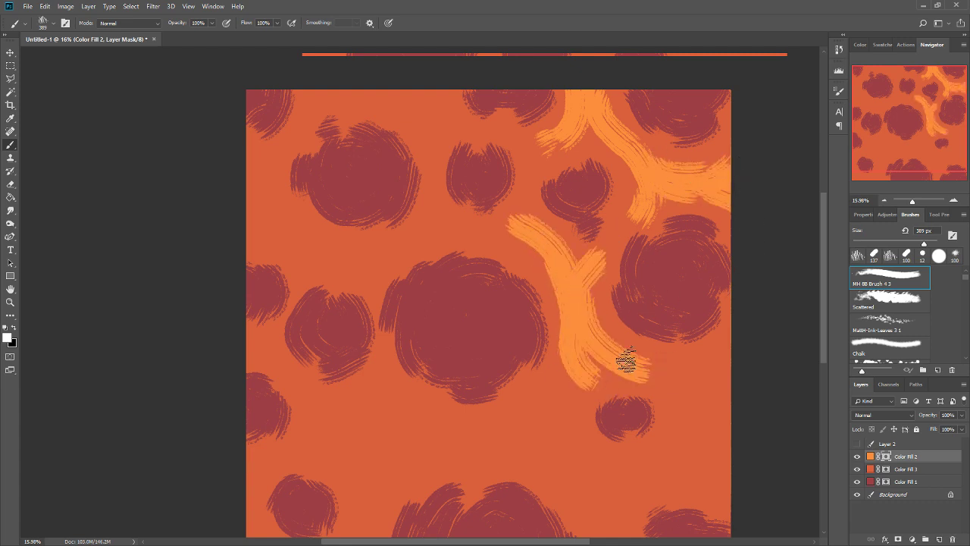
Paint a white ring around the small southeastern cell and an arc around the large southern edge cell.
{"action": "mouse_move", "coordinate": [606, 390]}
{"action": "left_mouse_down"}
{"action": "mouse_move", "coordinate": [542, 405]}
{"action": "mouse_move", "coordinate": [603, 371]}
{"action": "mouse_move", "coordinate": [689, 381]}
{"action": "mouse_move", "coordinate": [736, 346]}
{"action": "left_mouse_up"}
{"action": "mouse_move", "coordinate": [699, 394]}
{"action": "left_mouse_down"}
{"action": "mouse_move", "coordinate": [709, 453]}
{"action": "mouse_move", "coordinate": [645, 465]}
{"action": "mouse_move", "coordinate": [558, 405]}
{"action": "mouse_move", "coordinate": [589, 481]}
{"action": "mouse_move", "coordinate": [568, 403]}
{"action": "mouse_move", "coordinate": [545, 440]}
{"action": "mouse_move", "coordinate": [518, 426]}
{"action": "left_mouse_up"}
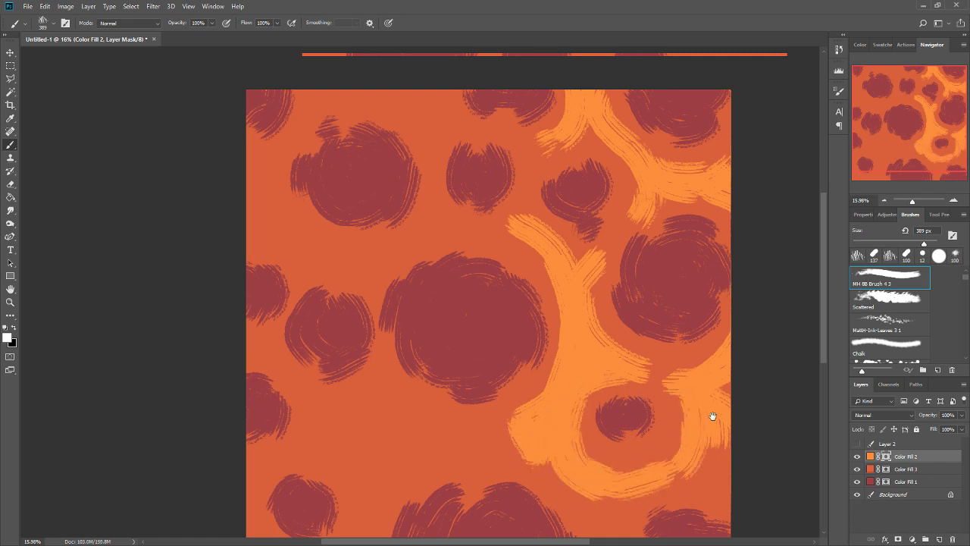
{"action": "left_click_drag", "start_coordinate": [713, 417], "coordinate": [743, 379]}
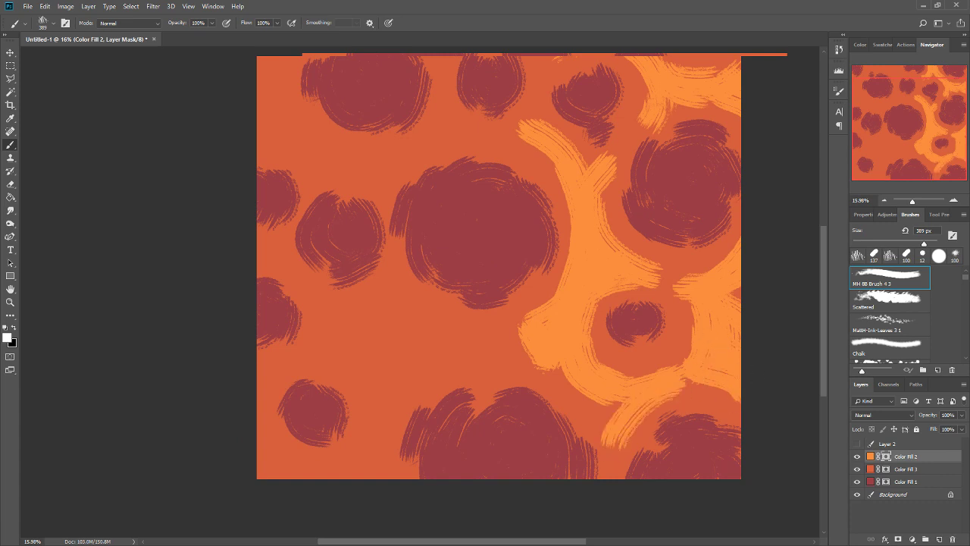
{"action": "mouse_move", "coordinate": [612, 447]}
{"action": "left_mouse_down"}
{"action": "mouse_move", "coordinate": [611, 409]}
{"action": "mouse_move", "coordinate": [485, 339]}
{"action": "mouse_move", "coordinate": [385, 394]}
{"action": "mouse_move", "coordinate": [370, 478]}
{"action": "left_mouse_up"}
{"action": "left_click", "coordinate": [498, 345]}
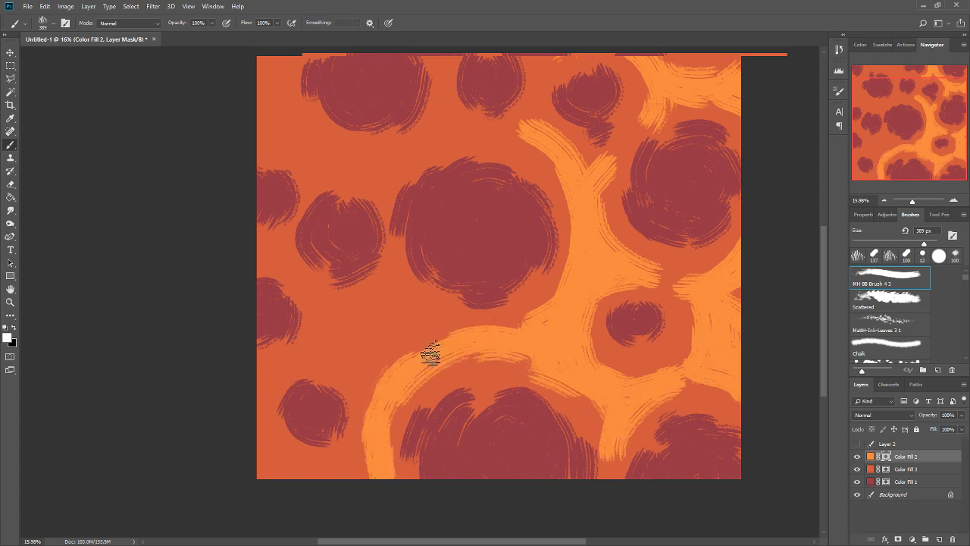
Paint white channels around the southwestern cell and into the gaps between the western and central cells.
{"action": "mouse_move", "coordinate": [430, 354]}
{"action": "left_mouse_down"}
{"action": "mouse_move", "coordinate": [400, 298]}
{"action": "mouse_move", "coordinate": [402, 347]}
{"action": "mouse_move", "coordinate": [368, 369]}
{"action": "mouse_move", "coordinate": [331, 353]}
{"action": "mouse_move", "coordinate": [281, 356]}
{"action": "left_mouse_up"}
{"action": "key", "text": "ctrl+z"}
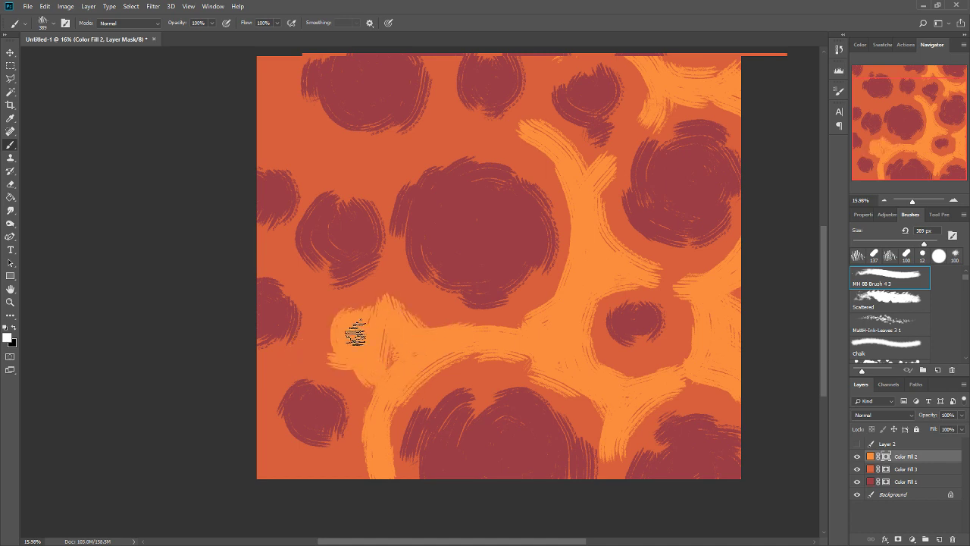
{"action": "mouse_move", "coordinate": [343, 353]}
{"action": "left_mouse_down"}
{"action": "mouse_move", "coordinate": [273, 386]}
{"action": "mouse_move", "coordinate": [266, 452]}
{"action": "mouse_move", "coordinate": [299, 476]}
{"action": "mouse_move", "coordinate": [324, 473]}
{"action": "left_mouse_up"}
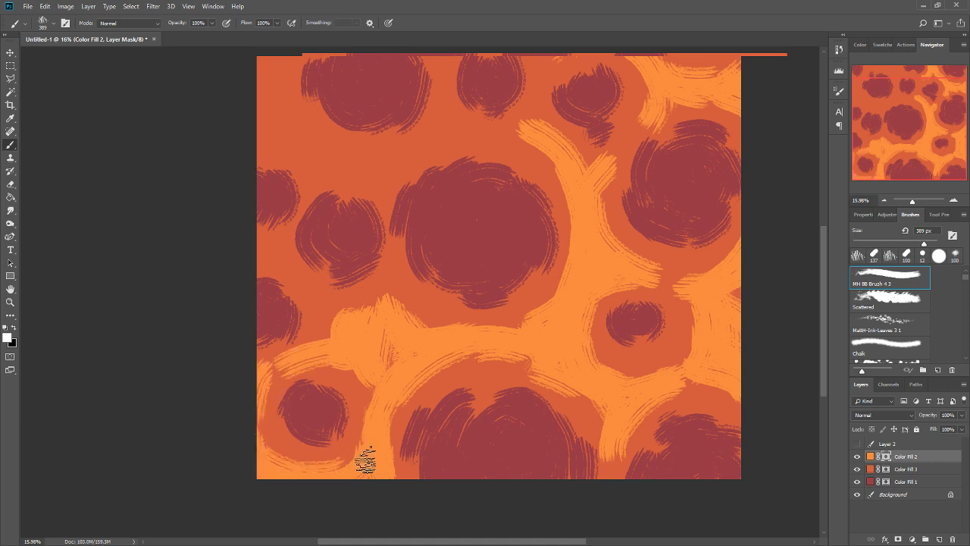
{"action": "left_click_drag", "start_coordinate": [318, 329], "coordinate": [310, 349]}
{"action": "left_click_drag", "start_coordinate": [275, 256], "coordinate": [255, 256]}
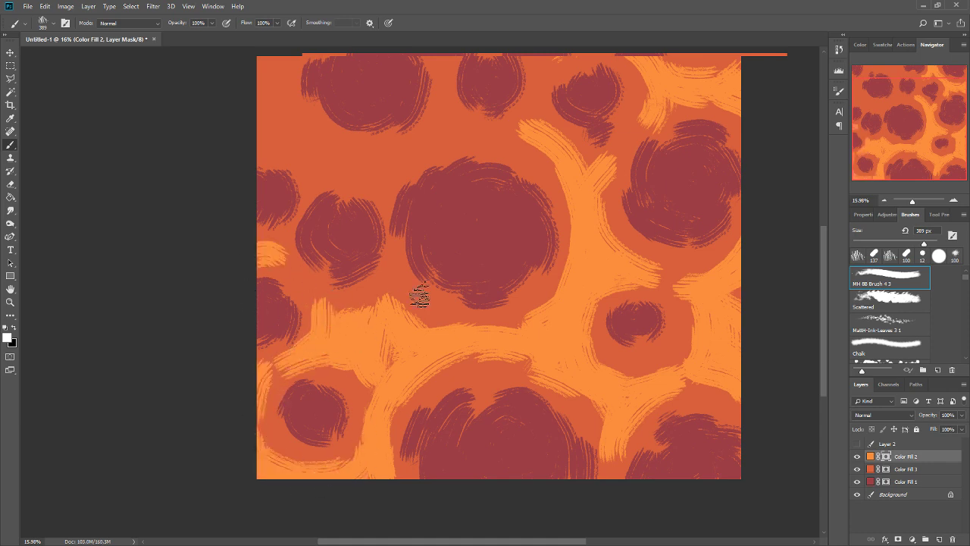
{"action": "left_click_drag", "start_coordinate": [401, 299], "coordinate": [392, 279]}
Paint white channels around the large northwestern cell and complete those around the small northeastern cell.
{"action": "left_click_drag", "start_coordinate": [550, 256], "coordinate": [571, 367]}
{"action": "mouse_move", "coordinate": [429, 425]}
{"action": "left_mouse_down"}
{"action": "mouse_move", "coordinate": [489, 465]}
{"action": "mouse_move", "coordinate": [476, 473]}
{"action": "left_mouse_up"}
{"action": "left_click_drag", "start_coordinate": [411, 458], "coordinate": [416, 460]}
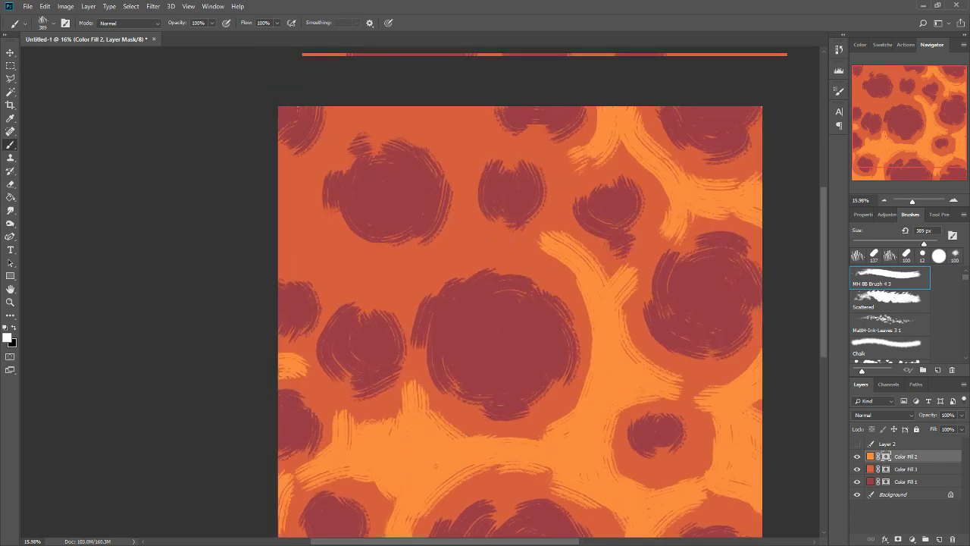
{"action": "mouse_move", "coordinate": [464, 204]}
{"action": "left_mouse_down"}
{"action": "mouse_move", "coordinate": [468, 245]}
{"action": "mouse_move", "coordinate": [494, 250]}
{"action": "mouse_move", "coordinate": [413, 252]}
{"action": "mouse_move", "coordinate": [389, 305]}
{"action": "mouse_move", "coordinate": [418, 265]}
{"action": "left_mouse_up"}
{"action": "mouse_move", "coordinate": [335, 275]}
{"action": "left_mouse_down"}
{"action": "mouse_move", "coordinate": [285, 239]}
{"action": "mouse_move", "coordinate": [326, 245]}
{"action": "mouse_move", "coordinate": [329, 161]}
{"action": "mouse_move", "coordinate": [309, 224]}
{"action": "left_mouse_up"}
{"action": "mouse_move", "coordinate": [333, 148]}
{"action": "left_mouse_down"}
{"action": "mouse_move", "coordinate": [392, 119]}
{"action": "mouse_move", "coordinate": [444, 126]}
{"action": "mouse_move", "coordinate": [492, 151]}
{"action": "mouse_move", "coordinate": [474, 163]}
{"action": "left_mouse_up"}
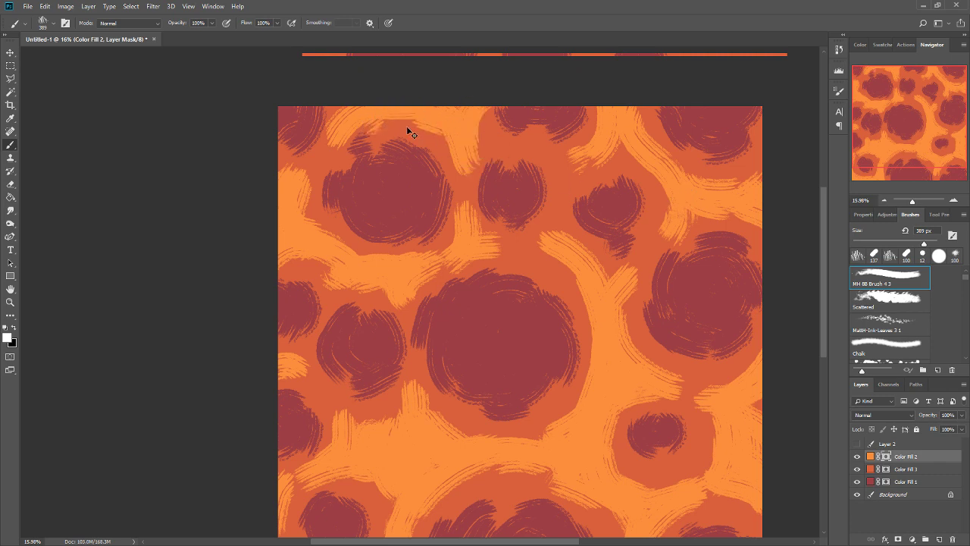
{"action": "left_click_drag", "start_coordinate": [634, 318], "coordinate": [626, 267]}
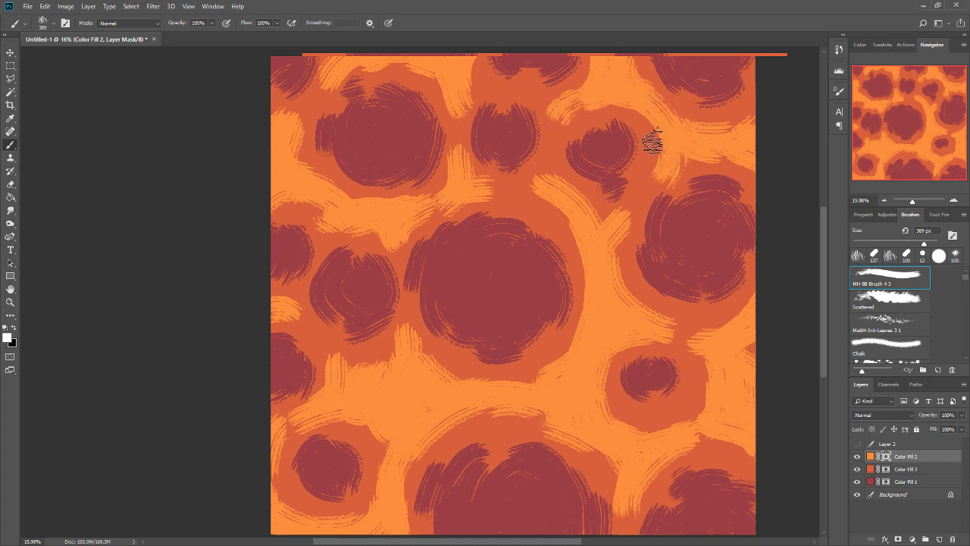
{"action": "left_click_drag", "start_coordinate": [662, 149], "coordinate": [639, 195]}
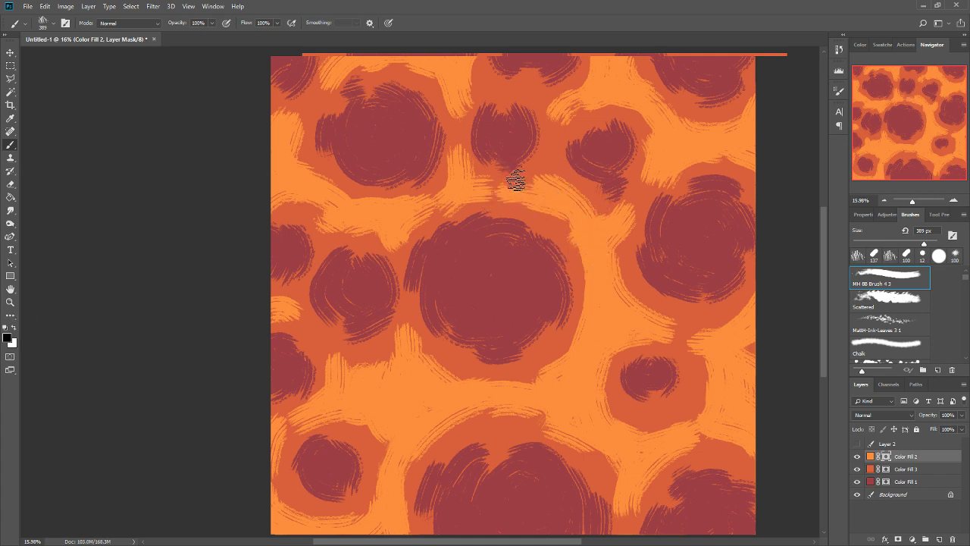
Paint black on the Color Fill 2 mask to widen the rings around the northern and western cells and the southwestern cell's western edge.
{"action": "mouse_move", "coordinate": [516, 181]}
{"action": "left_mouse_down"}
{"action": "mouse_move", "coordinate": [567, 186]}
{"action": "mouse_move", "coordinate": [597, 206]}
{"action": "left_mouse_up"}
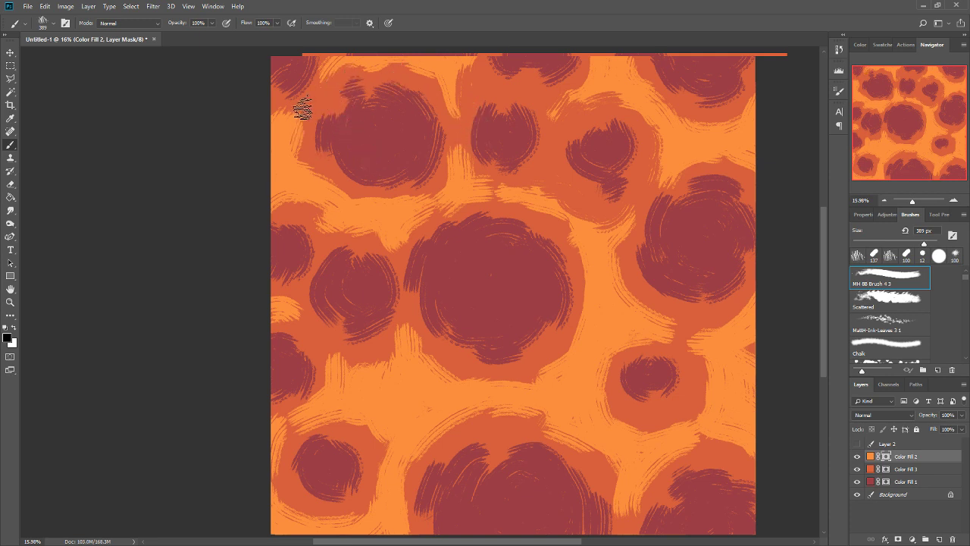
{"action": "left_click", "coordinate": [310, 164]}
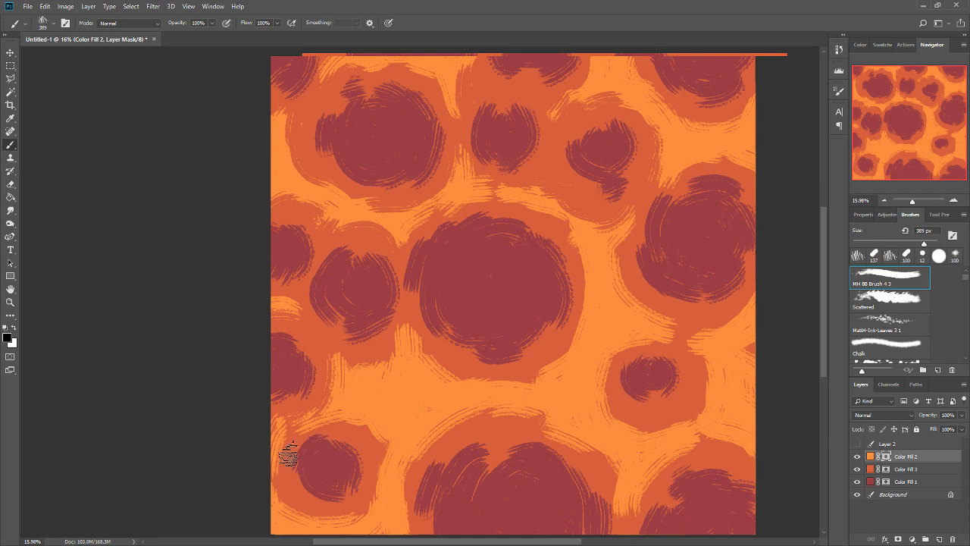
{"action": "mouse_move", "coordinate": [288, 455]}
{"action": "left_mouse_down"}
{"action": "mouse_move", "coordinate": [281, 478]}
{"action": "mouse_move", "coordinate": [301, 517]}
{"action": "left_mouse_up"}
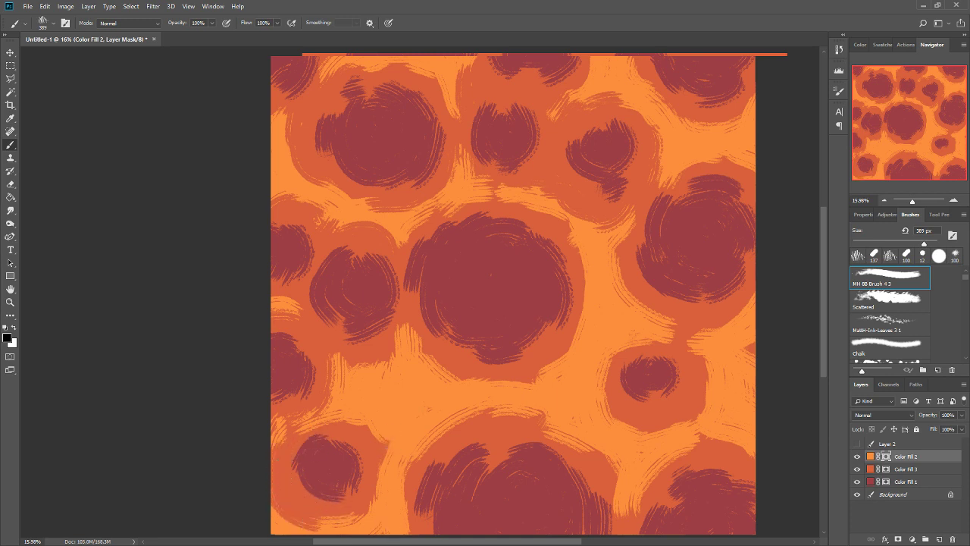
Paint black on the Color Fill 2 mask to round out the southwestern cell's ring and widen those around the southern edge cells.
{"action": "left_click_drag", "start_coordinate": [385, 470], "coordinate": [380, 495]}
{"action": "mouse_move", "coordinate": [380, 450]}
{"action": "left_mouse_down"}
{"action": "mouse_move", "coordinate": [347, 435]}
{"action": "mouse_move", "coordinate": [299, 442]}
{"action": "mouse_move", "coordinate": [316, 478]}
{"action": "mouse_move", "coordinate": [371, 453]}
{"action": "mouse_move", "coordinate": [292, 461]}
{"action": "left_mouse_up"}
{"action": "key", "text": "ctrl+z"}
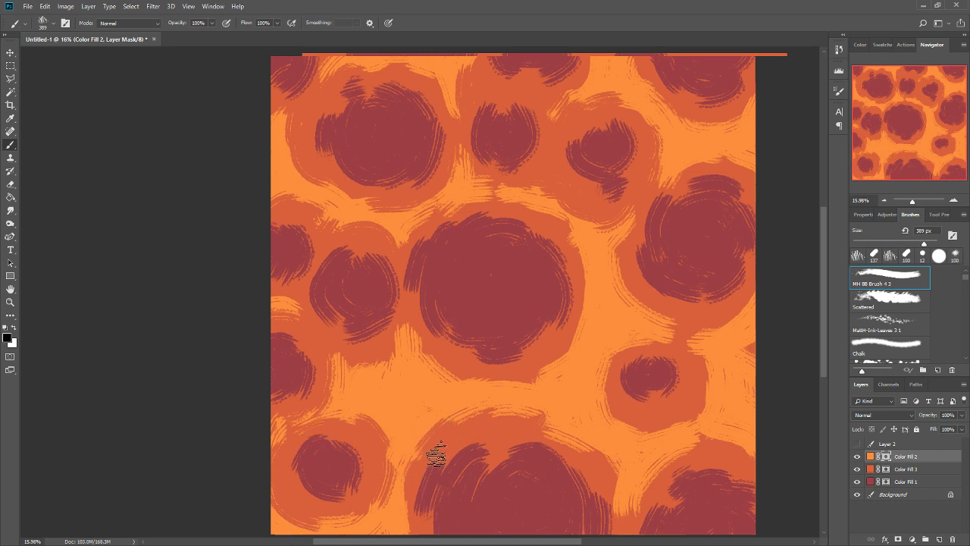
{"action": "key", "text": "ctrl+z"}
{"action": "mouse_move", "coordinate": [445, 422]}
{"action": "left_mouse_down"}
{"action": "mouse_move", "coordinate": [424, 445]}
{"action": "mouse_move", "coordinate": [402, 511]}
{"action": "left_mouse_up"}
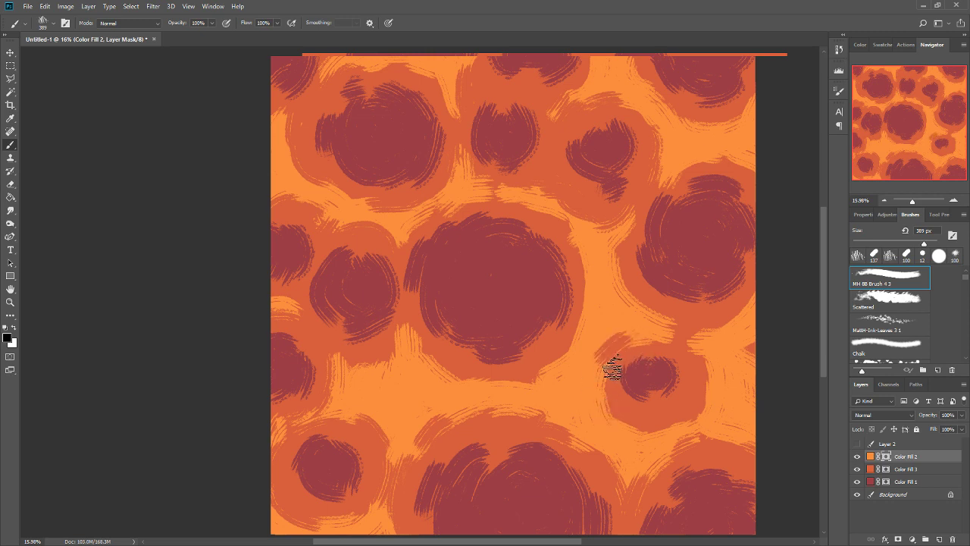
Widen the rings around the small southeastern, large central and large eastern cells with black on the Color Fill 2 mask.
{"action": "mouse_move", "coordinate": [630, 350]}
{"action": "left_mouse_down"}
{"action": "mouse_move", "coordinate": [628, 411]}
{"action": "mouse_move", "coordinate": [622, 372]}
{"action": "mouse_move", "coordinate": [607, 425]}
{"action": "left_mouse_up"}
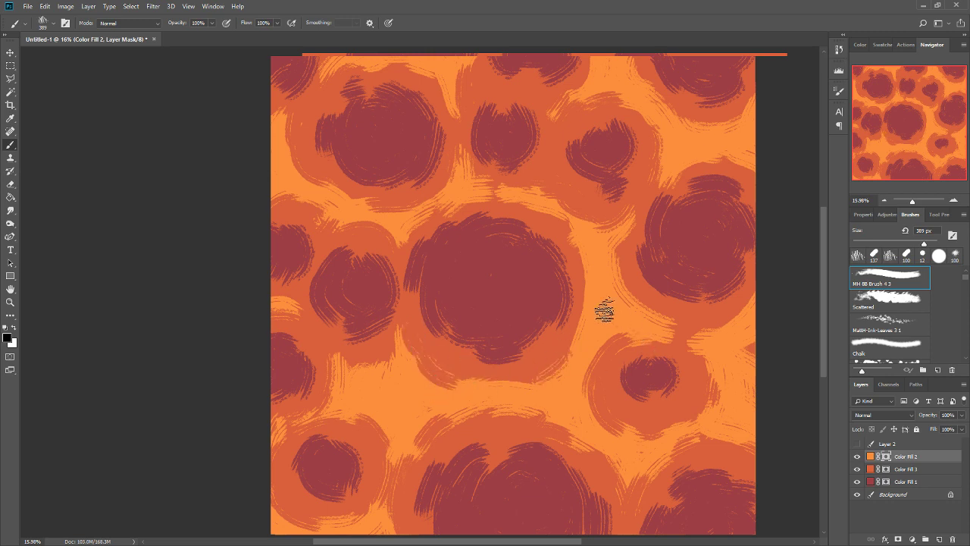
{"action": "left_click_drag", "start_coordinate": [599, 311], "coordinate": [550, 379]}
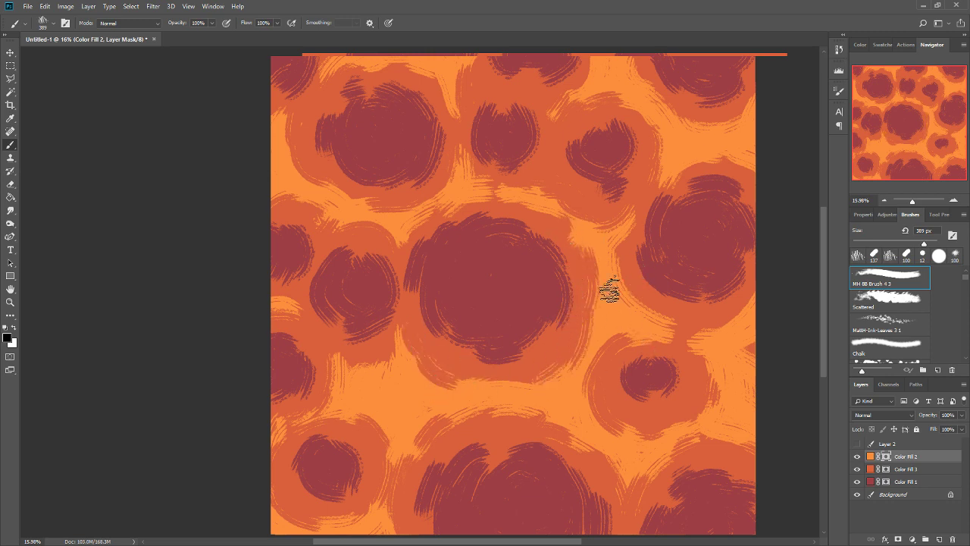
{"action": "left_click_drag", "start_coordinate": [609, 288], "coordinate": [613, 341]}
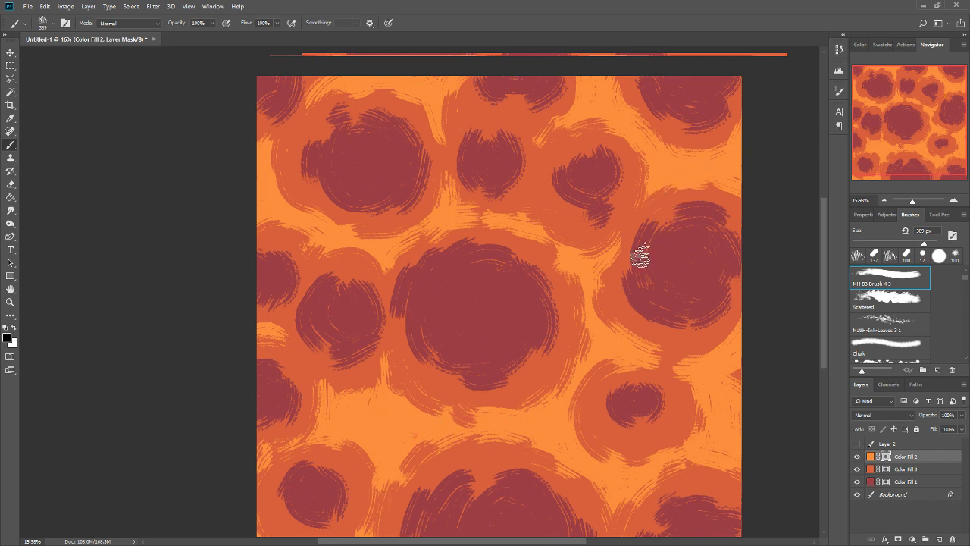
{"action": "left_click_drag", "start_coordinate": [622, 252], "coordinate": [603, 269]}
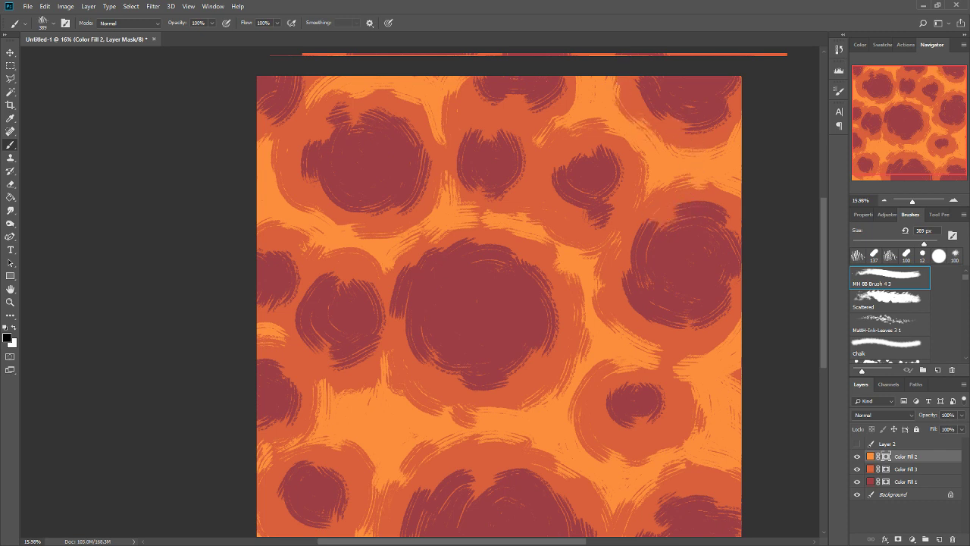
{"action": "left_click_drag", "start_coordinate": [714, 425], "coordinate": [697, 396]}
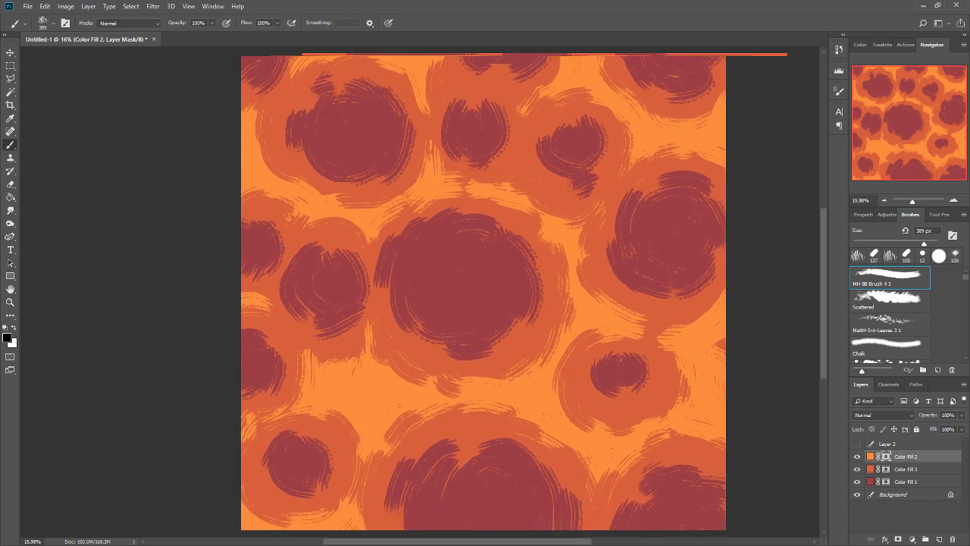
Sample a mid-grey foreground from the canvas with the Color Fill 1 mask active, and try a brush stroke on that mask.
{"action": "left_click", "coordinate": [888, 483]}
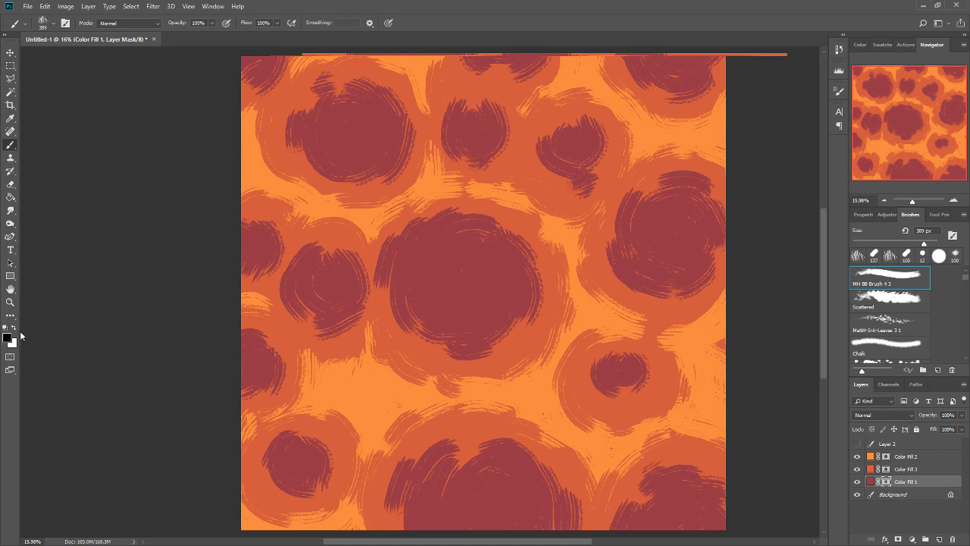
{"action": "key", "text": "i"}
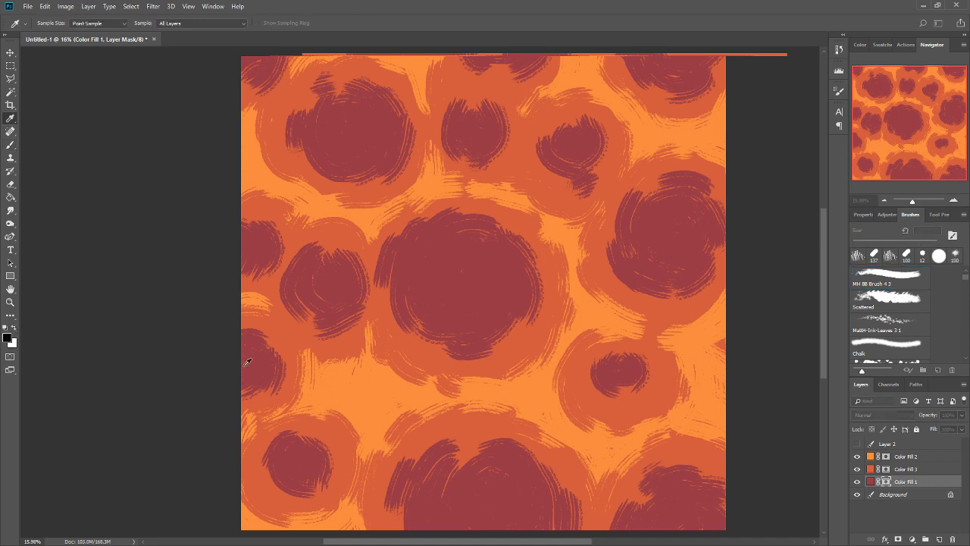
{"action": "left_click", "coordinate": [567, 221]}
{"action": "key", "text": "b"}
{"action": "left_click_drag", "start_coordinate": [388, 241], "coordinate": [379, 288]}
{"action": "key", "text": "ctrl+z"}
Paint grey rings on the Color Fill 3 mask around the large central cell and the western cells.
{"action": "left_click", "coordinate": [876, 470]}
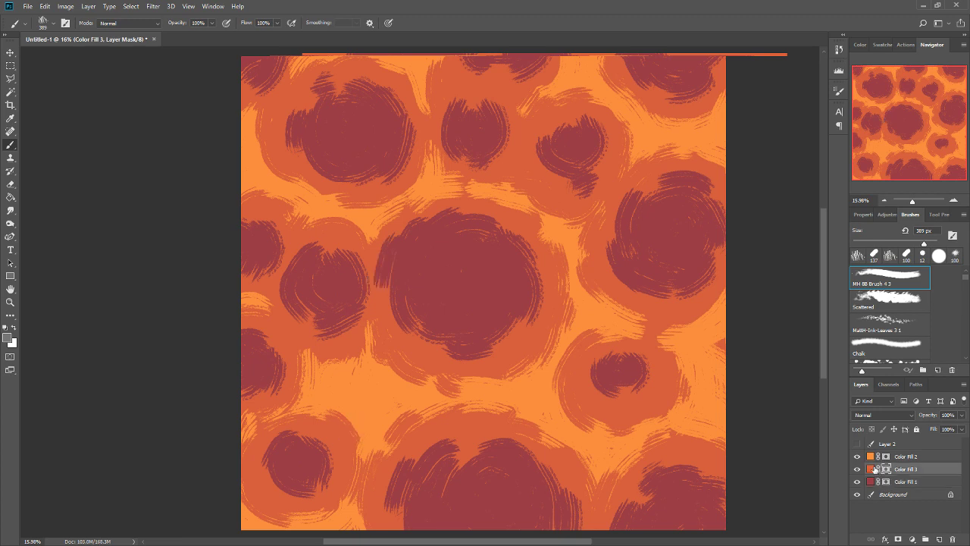
{"action": "mouse_move", "coordinate": [380, 253]}
{"action": "left_mouse_down"}
{"action": "mouse_move", "coordinate": [447, 364]}
{"action": "mouse_move", "coordinate": [524, 328]}
{"action": "mouse_move", "coordinate": [534, 293]}
{"action": "mouse_move", "coordinate": [513, 249]}
{"action": "mouse_move", "coordinate": [458, 233]}
{"action": "mouse_move", "coordinate": [388, 250]}
{"action": "mouse_move", "coordinate": [456, 233]}
{"action": "mouse_move", "coordinate": [352, 294]}
{"action": "mouse_move", "coordinate": [359, 317]}
{"action": "mouse_move", "coordinate": [310, 327]}
{"action": "left_mouse_up"}
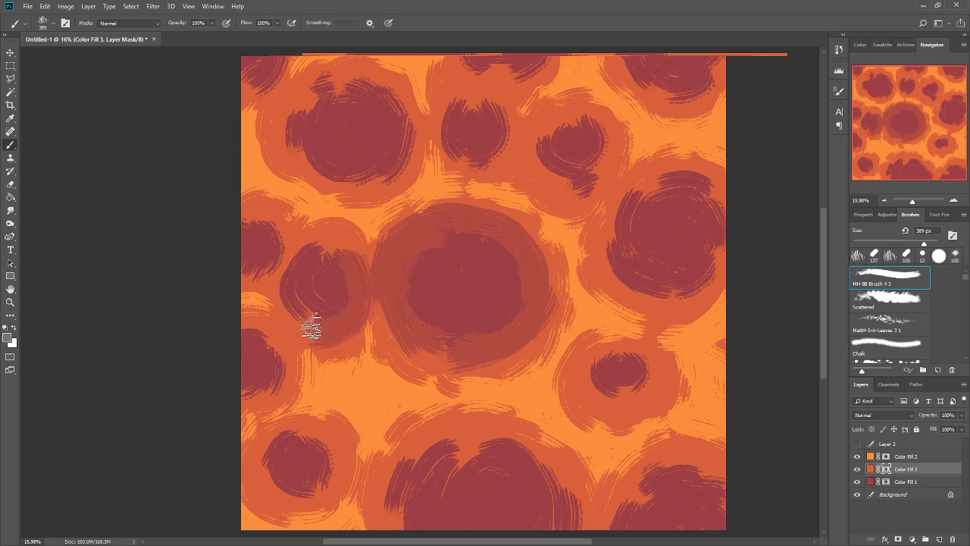
{"action": "mouse_move", "coordinate": [386, 217]}
{"action": "left_mouse_down"}
{"action": "mouse_move", "coordinate": [296, 270]}
{"action": "mouse_move", "coordinate": [310, 303]}
{"action": "mouse_move", "coordinate": [284, 326]}
{"action": "left_mouse_up"}
{"action": "mouse_move", "coordinate": [282, 262]}
{"action": "left_mouse_down"}
{"action": "mouse_move", "coordinate": [252, 272]}
{"action": "mouse_move", "coordinate": [293, 247]}
{"action": "mouse_move", "coordinate": [275, 239]}
{"action": "mouse_move", "coordinate": [256, 300]}
{"action": "left_mouse_up"}
{"action": "left_click_drag", "start_coordinate": [257, 342], "coordinate": [248, 332]}
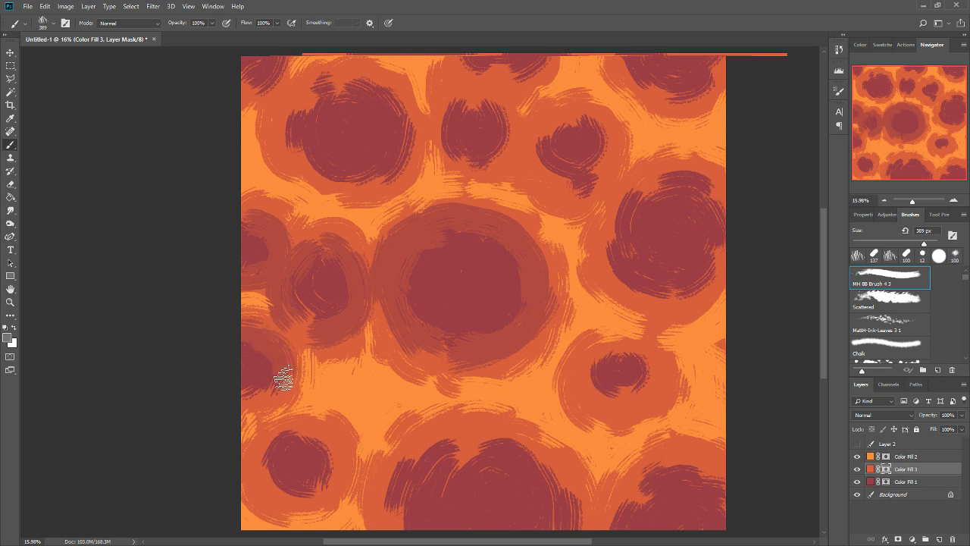
Paint grey rings on the Color Fill 3 mask around the small southwestern cell and the two large southern edge cells.
{"action": "left_click_drag", "start_coordinate": [263, 448], "coordinate": [288, 472]}
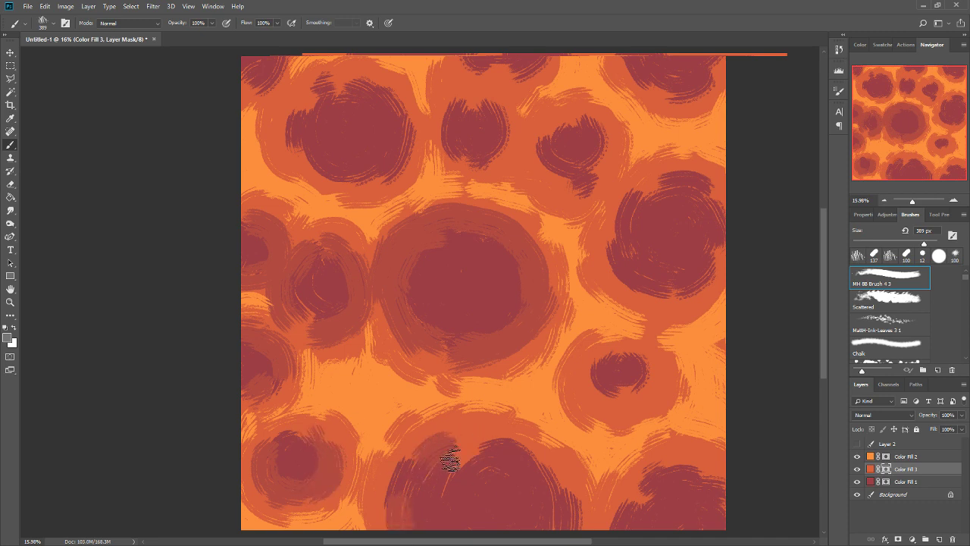
{"action": "left_click_drag", "start_coordinate": [449, 456], "coordinate": [516, 457]}
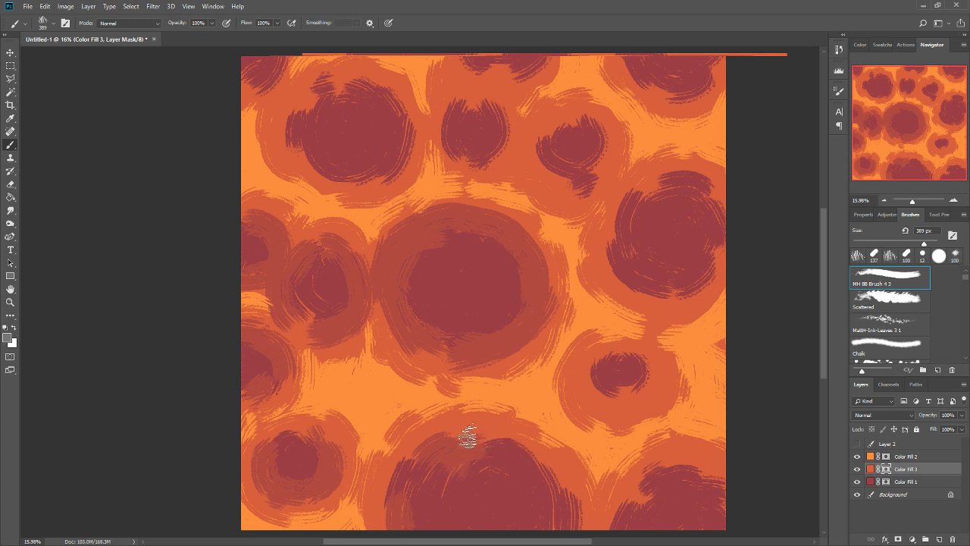
{"action": "left_click_drag", "start_coordinate": [468, 435], "coordinate": [526, 451]}
{"action": "scroll", "coordinate": [624, 433], "scroll_direction": "down", "scroll_amount": 3}
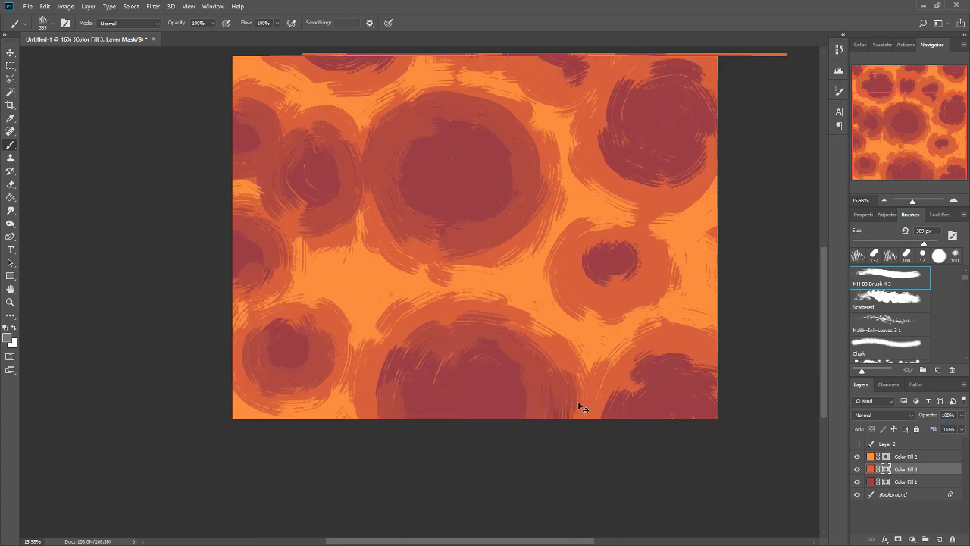
{"action": "mouse_move", "coordinate": [626, 394]}
{"action": "left_mouse_down"}
{"action": "mouse_move", "coordinate": [656, 363]}
{"action": "mouse_move", "coordinate": [716, 382]}
{"action": "mouse_move", "coordinate": [688, 370]}
{"action": "mouse_move", "coordinate": [702, 365]}
{"action": "mouse_move", "coordinate": [712, 402]}
{"action": "left_mouse_up"}
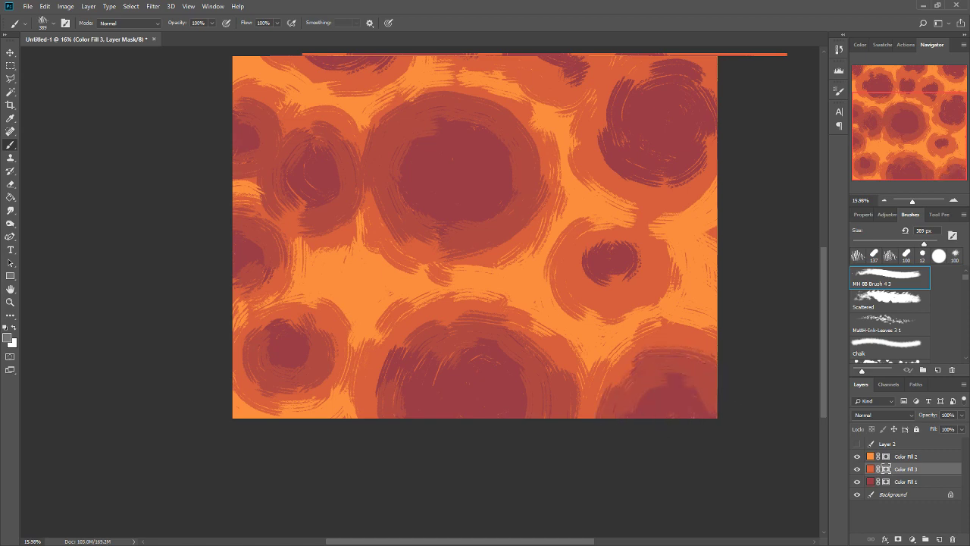
Paint grey rings on the Color Fill 3 mask around the large eastern, small northeastern and small southeastern cells.
{"action": "scroll", "coordinate": [602, 230], "scroll_direction": "up", "scroll_amount": 5}
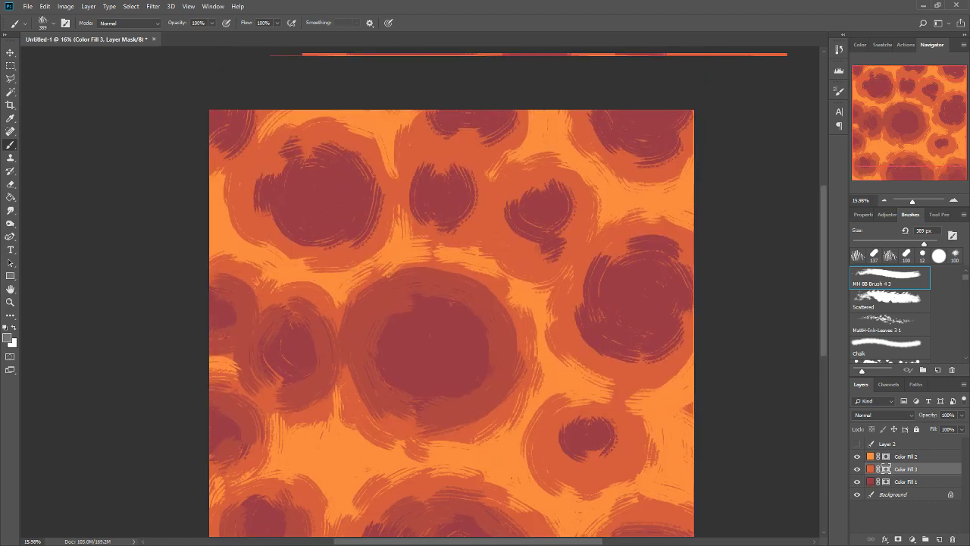
{"action": "mouse_move", "coordinate": [590, 259]}
{"action": "left_mouse_down"}
{"action": "mouse_move", "coordinate": [659, 250]}
{"action": "mouse_move", "coordinate": [624, 255]}
{"action": "mouse_move", "coordinate": [684, 263]}
{"action": "mouse_move", "coordinate": [664, 299]}
{"action": "mouse_move", "coordinate": [668, 337]}
{"action": "mouse_move", "coordinate": [634, 354]}
{"action": "mouse_move", "coordinate": [589, 329]}
{"action": "mouse_move", "coordinate": [617, 352]}
{"action": "mouse_move", "coordinate": [595, 288]}
{"action": "left_mouse_up"}
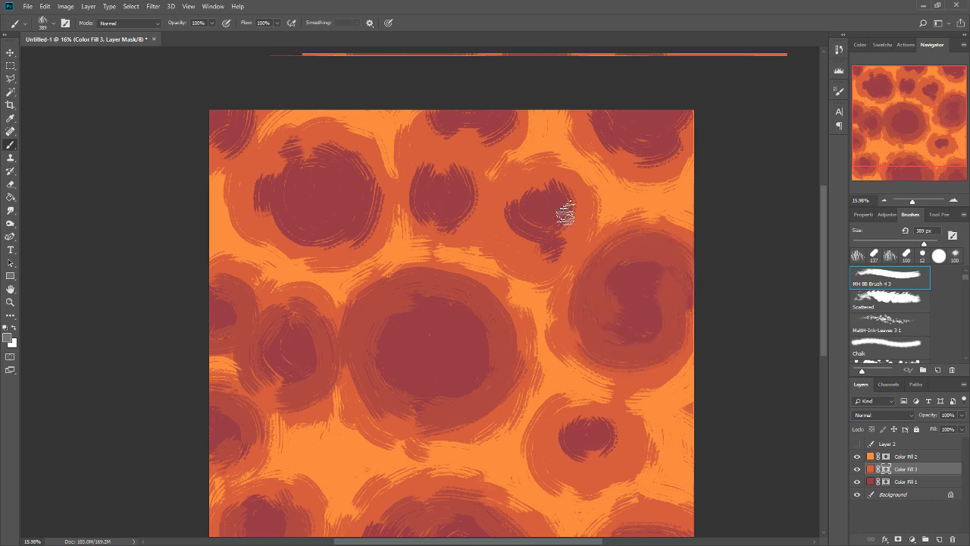
{"action": "mouse_move", "coordinate": [563, 212]}
{"action": "left_mouse_down"}
{"action": "mouse_move", "coordinate": [549, 256]}
{"action": "mouse_move", "coordinate": [581, 231]}
{"action": "mouse_move", "coordinate": [569, 233]}
{"action": "mouse_move", "coordinate": [539, 189]}
{"action": "mouse_move", "coordinate": [518, 202]}
{"action": "mouse_move", "coordinate": [528, 203]}
{"action": "mouse_move", "coordinate": [531, 250]}
{"action": "mouse_move", "coordinate": [549, 252]}
{"action": "mouse_move", "coordinate": [526, 218]}
{"action": "left_mouse_up"}
{"action": "mouse_move", "coordinate": [558, 434]}
{"action": "left_mouse_down"}
{"action": "mouse_move", "coordinate": [605, 470]}
{"action": "mouse_move", "coordinate": [620, 435]}
{"action": "mouse_move", "coordinate": [587, 427]}
{"action": "left_mouse_up"}
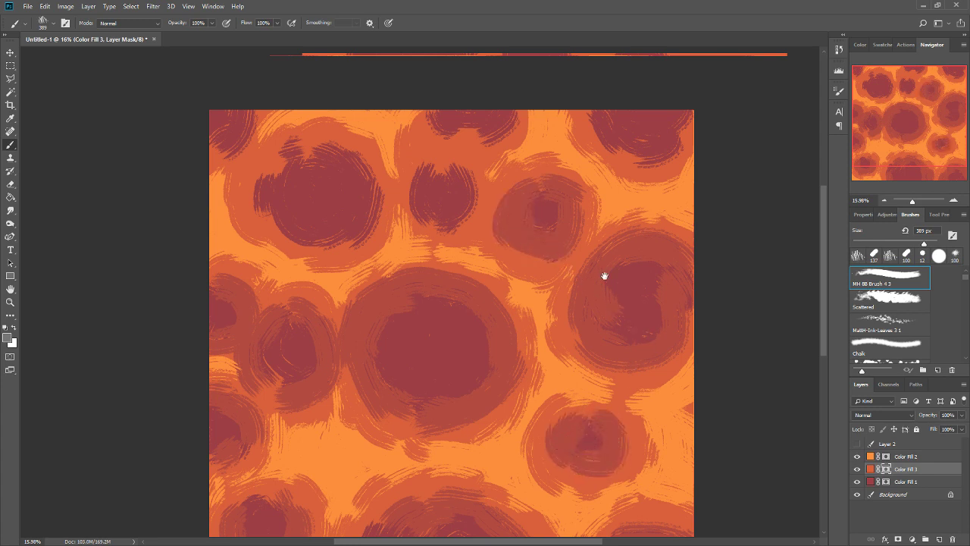
Paint grey rings on the Color Fill 3 mask around the large northwestern, small northern and northern edge cells.
{"action": "left_click_drag", "start_coordinate": [604, 275], "coordinate": [636, 374]}
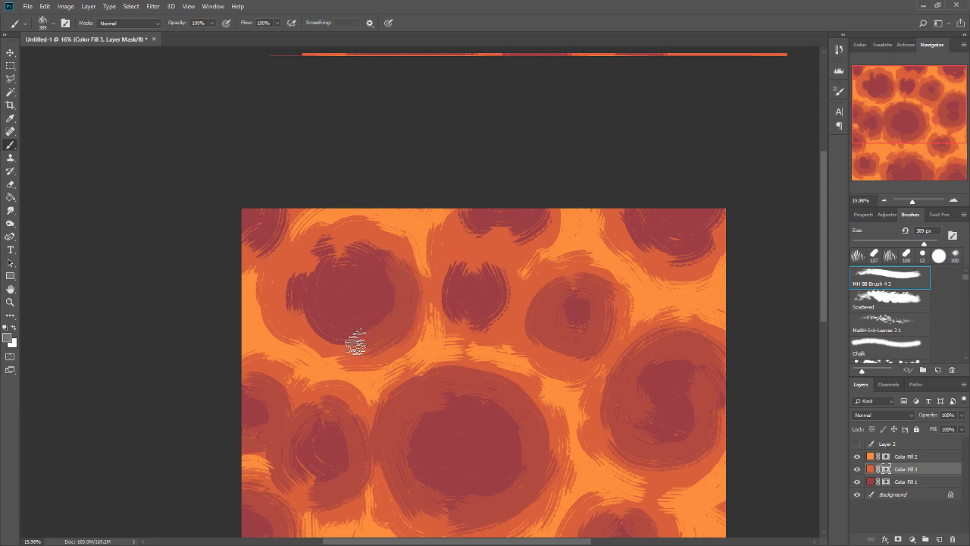
{"action": "mouse_move", "coordinate": [355, 343]}
{"action": "left_mouse_down"}
{"action": "mouse_move", "coordinate": [330, 331]}
{"action": "mouse_move", "coordinate": [303, 296]}
{"action": "mouse_move", "coordinate": [328, 325]}
{"action": "mouse_move", "coordinate": [291, 306]}
{"action": "mouse_move", "coordinate": [347, 255]}
{"action": "mouse_move", "coordinate": [337, 248]}
{"action": "mouse_move", "coordinate": [381, 262]}
{"action": "mouse_move", "coordinate": [358, 243]}
{"action": "mouse_move", "coordinate": [412, 282]}
{"action": "mouse_move", "coordinate": [380, 254]}
{"action": "mouse_move", "coordinate": [371, 258]}
{"action": "mouse_move", "coordinate": [504, 288]}
{"action": "mouse_move", "coordinate": [486, 218]}
{"action": "mouse_move", "coordinate": [468, 207]}
{"action": "mouse_move", "coordinate": [530, 253]}
{"action": "mouse_move", "coordinate": [540, 212]}
{"action": "mouse_move", "coordinate": [458, 333]}
{"action": "mouse_move", "coordinate": [445, 284]}
{"action": "mouse_move", "coordinate": [492, 325]}
{"action": "mouse_move", "coordinate": [482, 324]}
{"action": "mouse_move", "coordinate": [508, 293]}
{"action": "mouse_move", "coordinate": [492, 313]}
{"action": "mouse_move", "coordinate": [479, 263]}
{"action": "mouse_move", "coordinate": [638, 250]}
{"action": "mouse_move", "coordinate": [636, 207]}
{"action": "mouse_move", "coordinate": [675, 258]}
{"action": "left_mouse_up"}
{"action": "left_click_drag", "start_coordinate": [284, 203], "coordinate": [278, 240]}
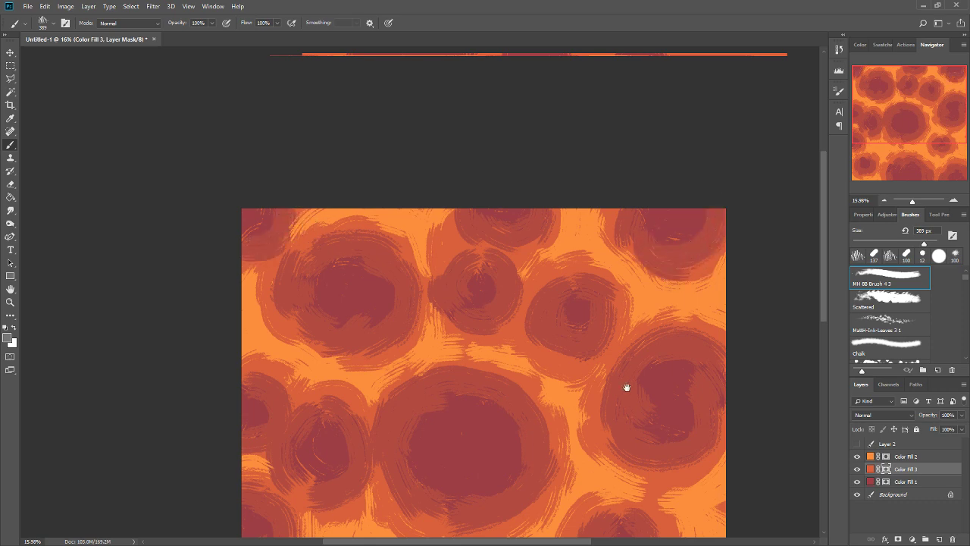
Toggle the Color Fill 3 layer's visibility to compare, leaving the layer hidden.
{"action": "left_click_drag", "start_coordinate": [627, 387], "coordinate": [620, 237]}
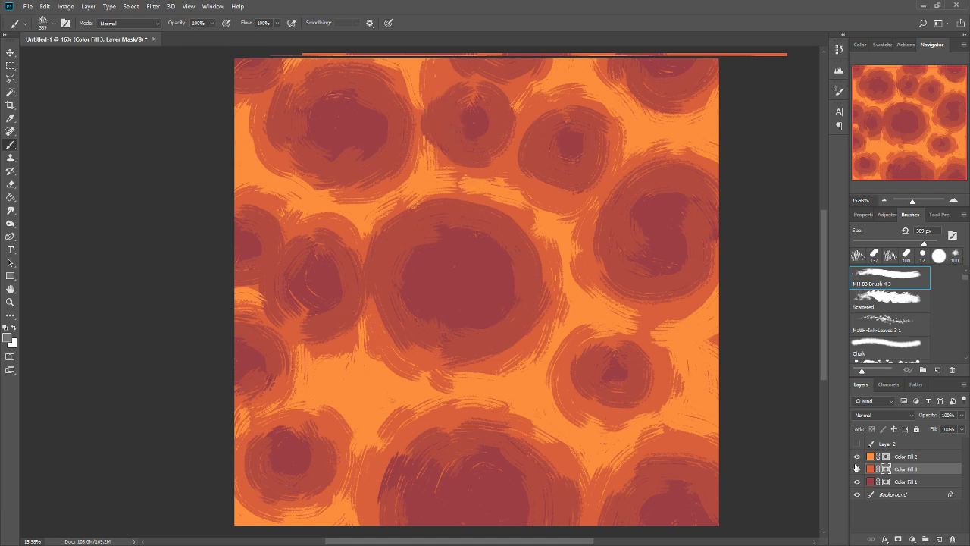
{"action": "scroll", "coordinate": [601, 345], "scroll_direction": "down", "scroll_amount": 1}
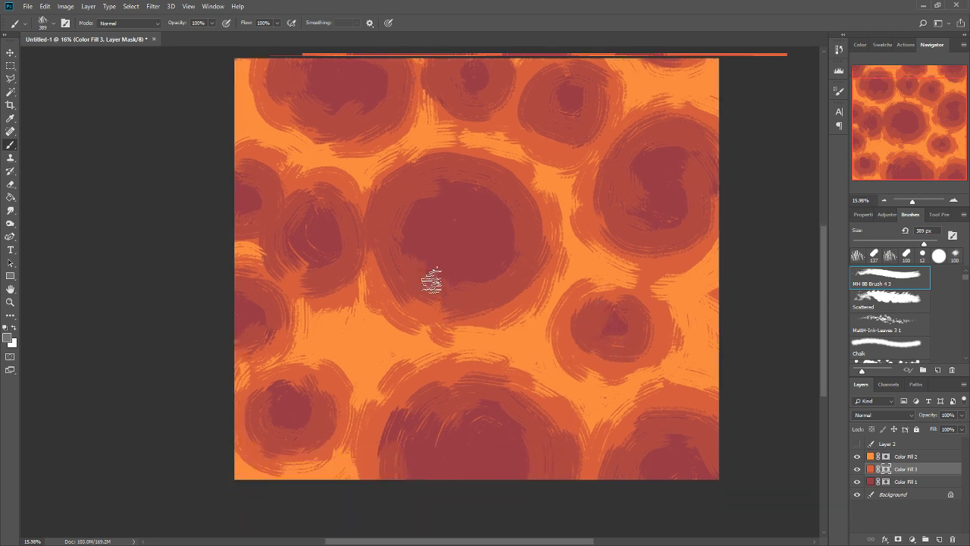
{"action": "left_click_drag", "start_coordinate": [585, 370], "coordinate": [551, 352]}
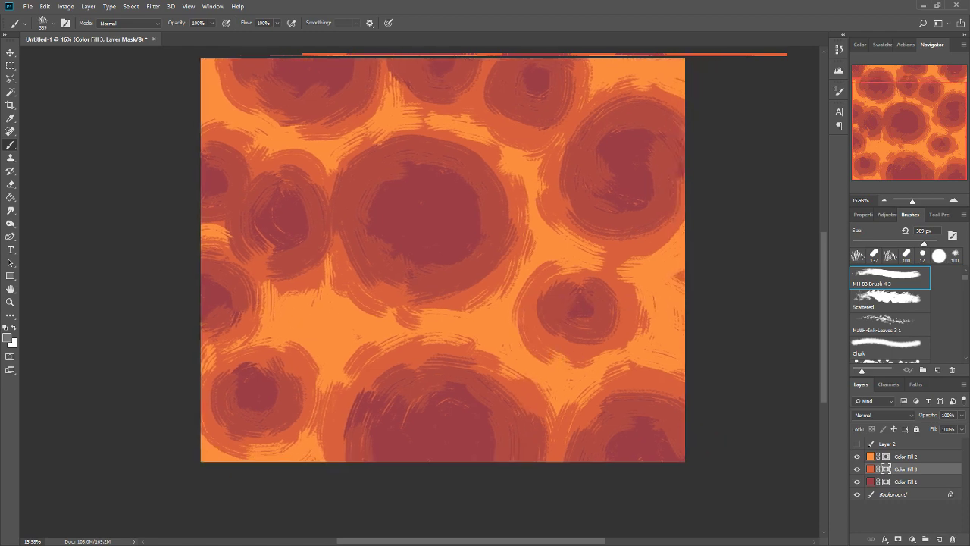
{"action": "left_click_drag", "start_coordinate": [627, 298], "coordinate": [644, 351]}
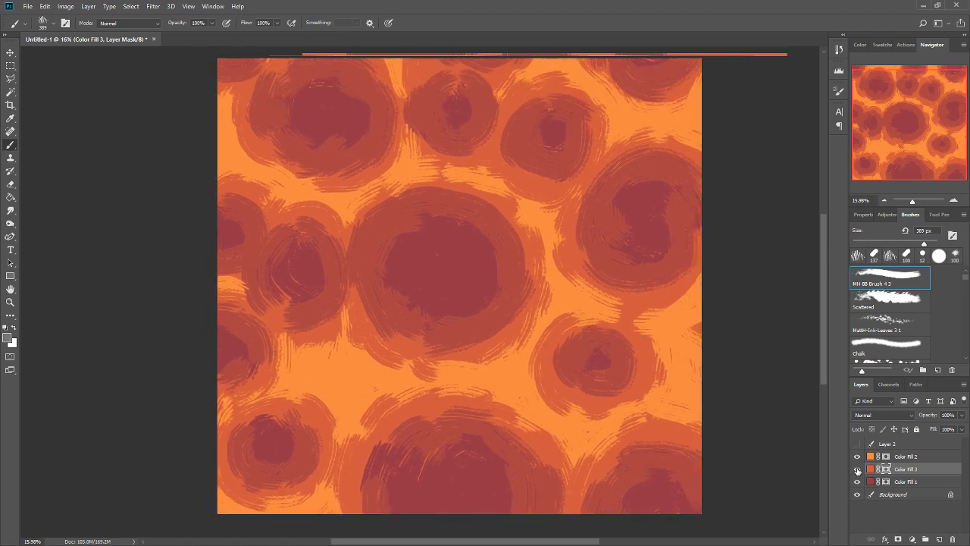
{"action": "left_click", "coordinate": [858, 469]}
{"action": "left_click", "coordinate": [857, 469]}
{"action": "left_click", "coordinate": [858, 469]}
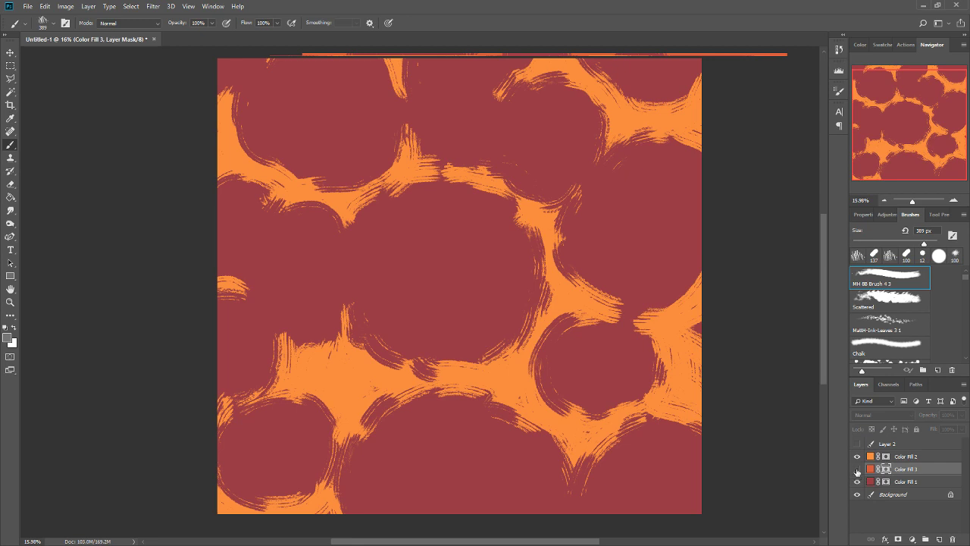
Reapply the last Offset filter to Color Fill 2 so that the mask's tile seams run through the middle.
{"action": "left_click", "coordinate": [898, 456]}
{"action": "left_click_drag", "start_coordinate": [557, 288], "coordinate": [556, 311]}
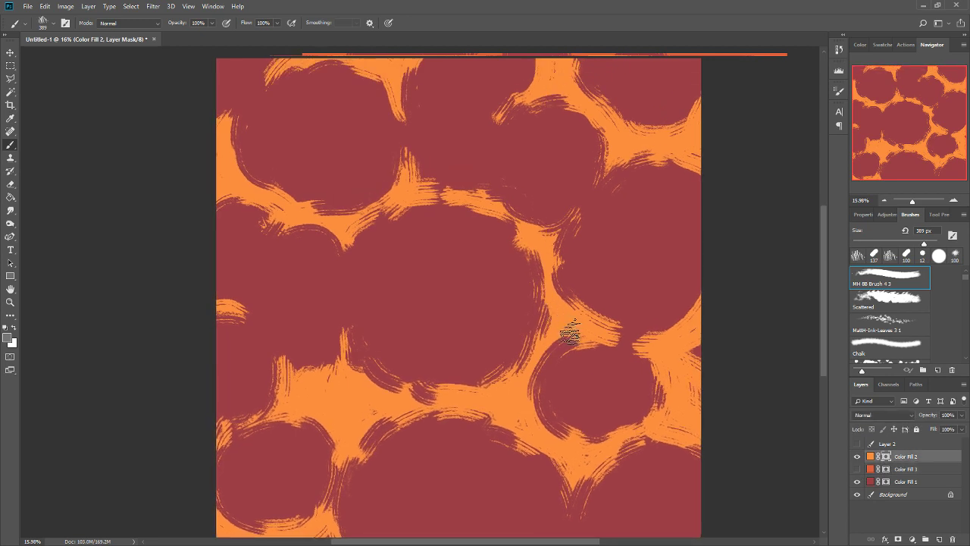
{"action": "key", "text": "ctrl+f"}
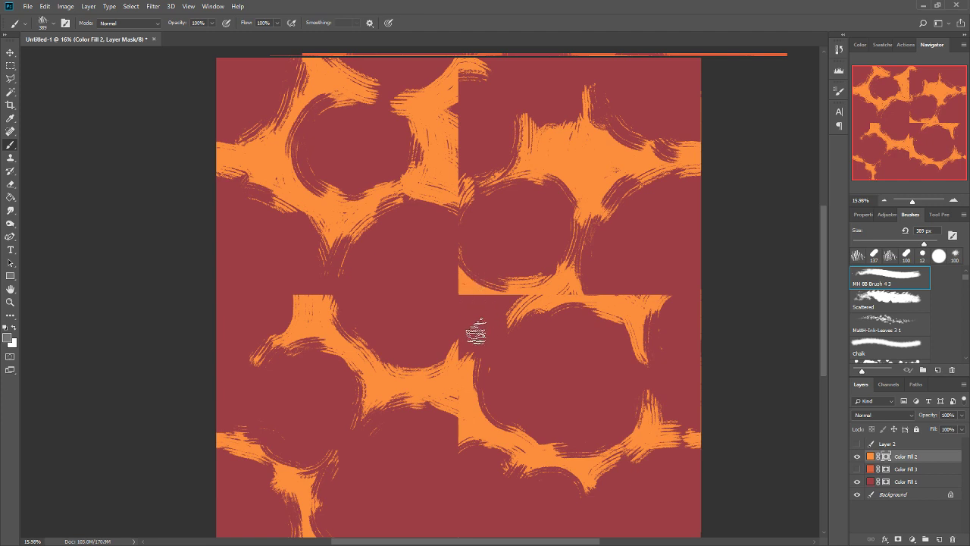
Paint white streaks on the Color Fill 2 mask to bridge the seams around the central cell, the eastern cells and the western edge.
{"action": "left_click", "coordinate": [13, 328]}
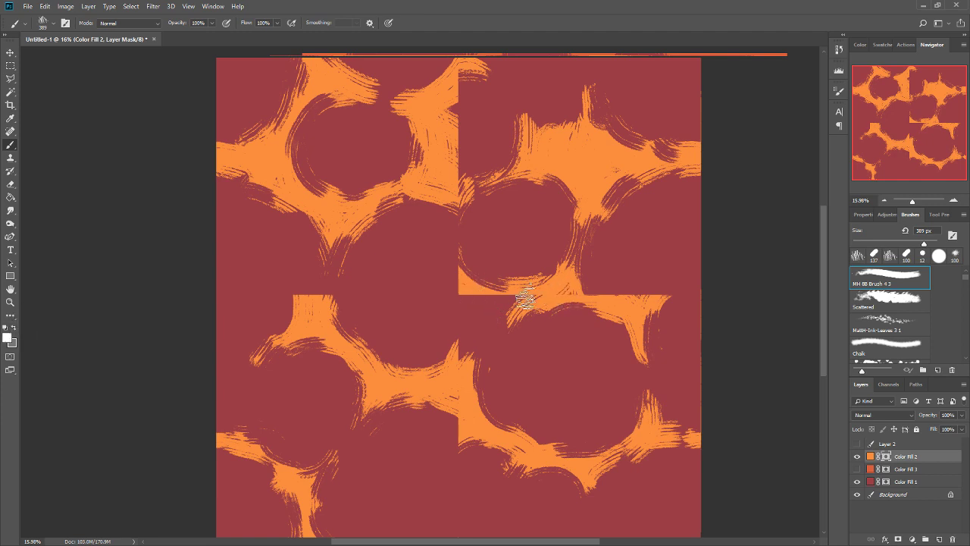
{"action": "mouse_move", "coordinate": [525, 299]}
{"action": "left_mouse_down"}
{"action": "mouse_move", "coordinate": [494, 320]}
{"action": "mouse_move", "coordinate": [463, 379]}
{"action": "mouse_move", "coordinate": [466, 310]}
{"action": "mouse_move", "coordinate": [468, 333]}
{"action": "mouse_move", "coordinate": [480, 311]}
{"action": "mouse_move", "coordinate": [448, 226]}
{"action": "mouse_move", "coordinate": [391, 206]}
{"action": "left_mouse_up"}
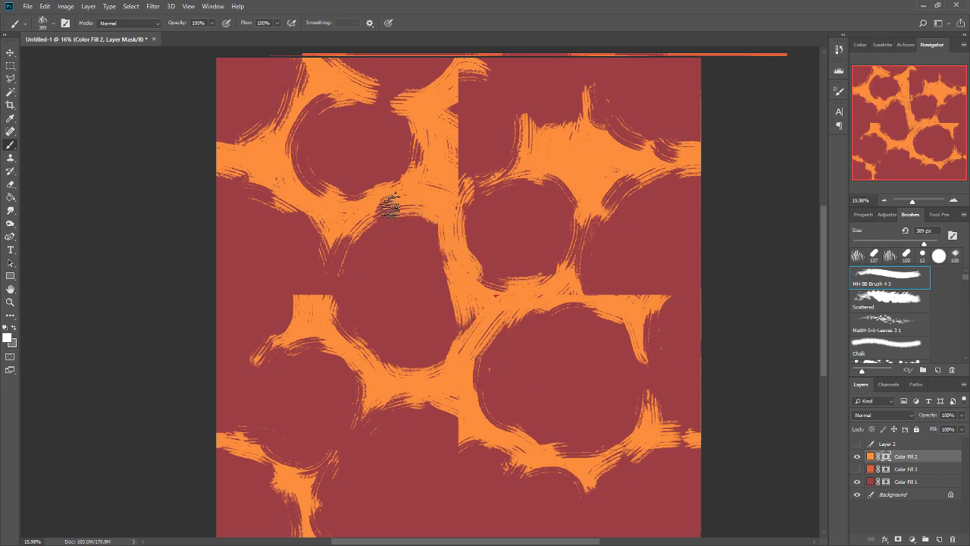
{"action": "left_click_drag", "start_coordinate": [335, 238], "coordinate": [303, 321]}
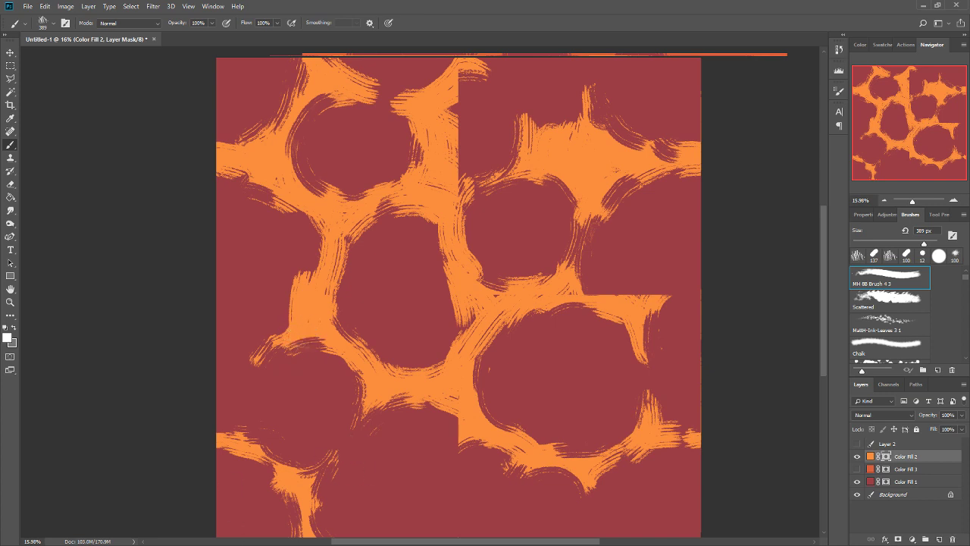
{"action": "left_click_drag", "start_coordinate": [445, 405], "coordinate": [465, 444]}
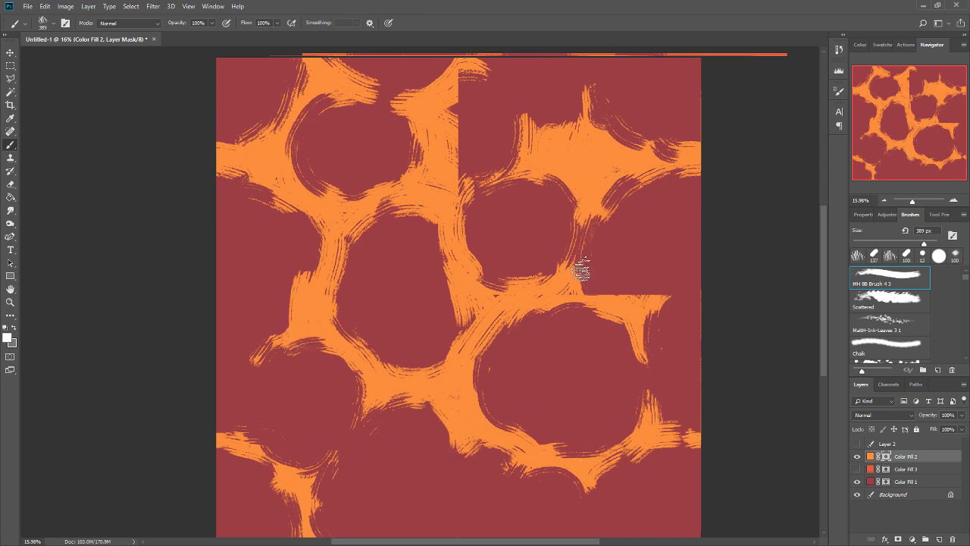
{"action": "mouse_move", "coordinate": [581, 270]}
{"action": "left_mouse_down"}
{"action": "mouse_move", "coordinate": [599, 292]}
{"action": "mouse_move", "coordinate": [675, 288]}
{"action": "mouse_move", "coordinate": [658, 299]}
{"action": "left_mouse_up"}
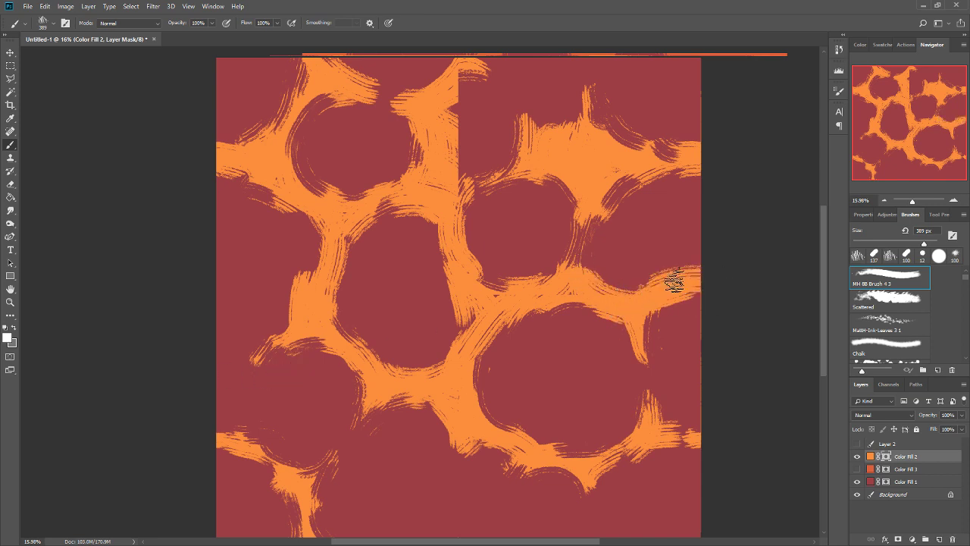
{"action": "left_click_drag", "start_coordinate": [215, 318], "coordinate": [281, 325]}
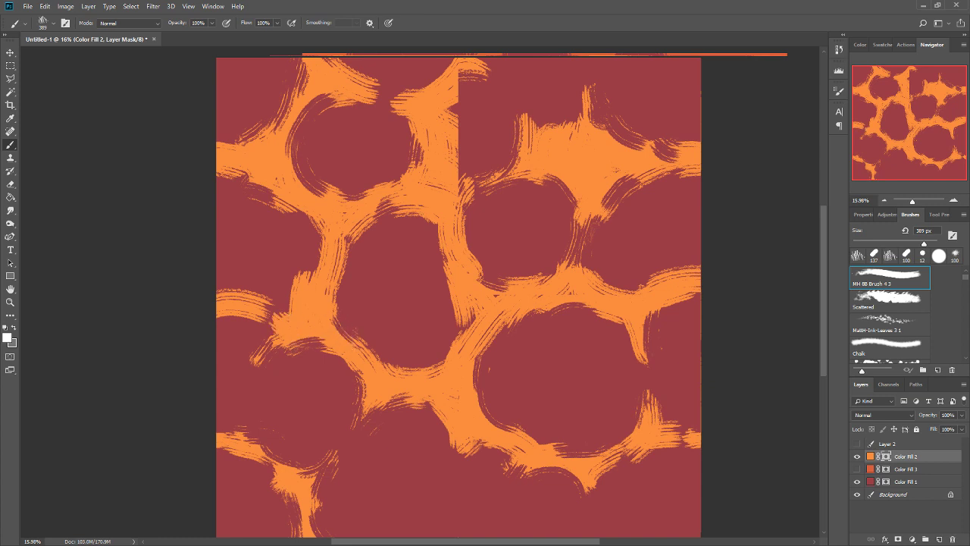
Paint white over the upper vertical seam on the Color Fill 2 mask and reapply the last Offset filter.
{"action": "scroll", "coordinate": [485, 155], "scroll_direction": "up", "scroll_amount": 2}
{"action": "mouse_move", "coordinate": [465, 156]}
{"action": "left_mouse_down"}
{"action": "mouse_move", "coordinate": [432, 210]}
{"action": "mouse_move", "coordinate": [444, 246]}
{"action": "mouse_move", "coordinate": [454, 200]}
{"action": "left_mouse_up"}
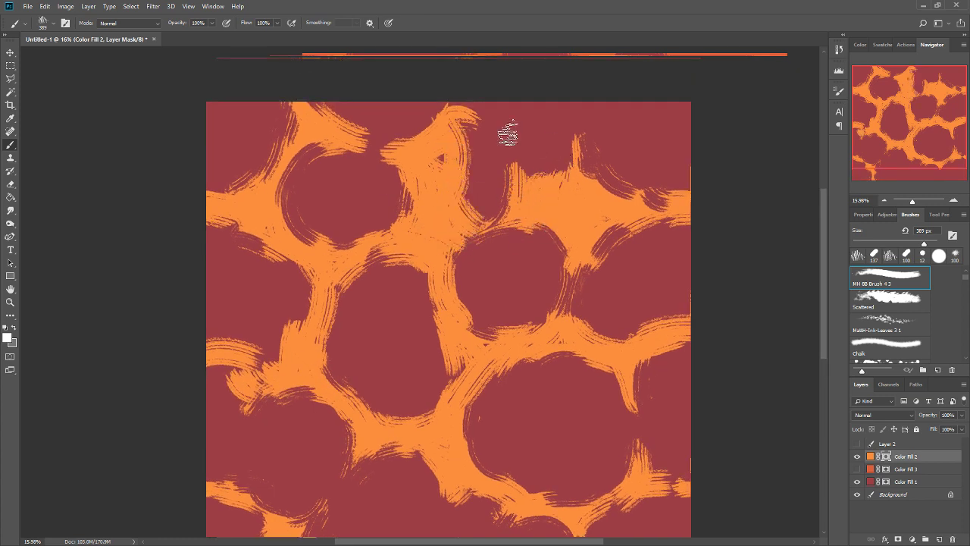
{"action": "left_click_drag", "start_coordinate": [468, 118], "coordinate": [459, 103]}
{"action": "key", "text": "ctrl+alt+f"}
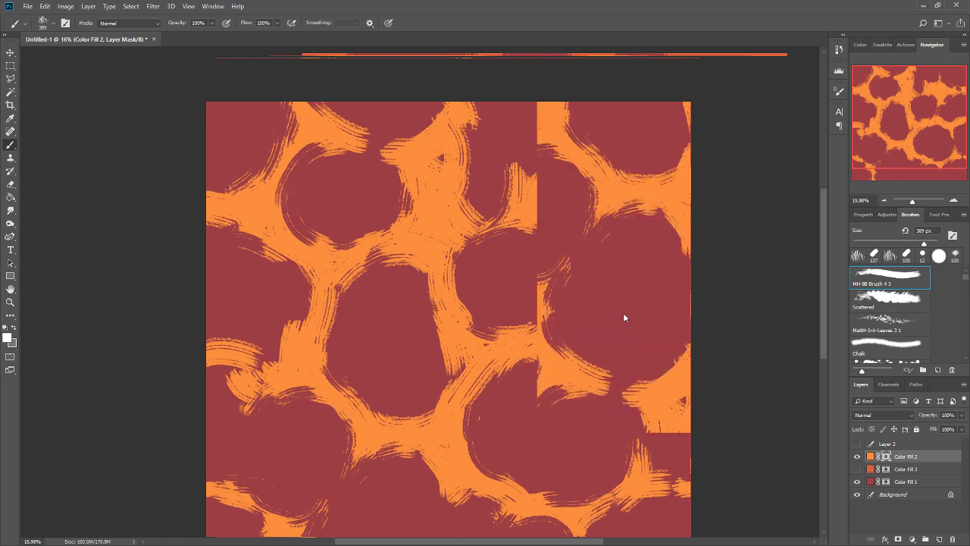
Paint white streaks on the Color Fill 2 mask over the hard seams at the western and southern edges.
{"action": "left_click_drag", "start_coordinate": [456, 109], "coordinate": [427, 117]}
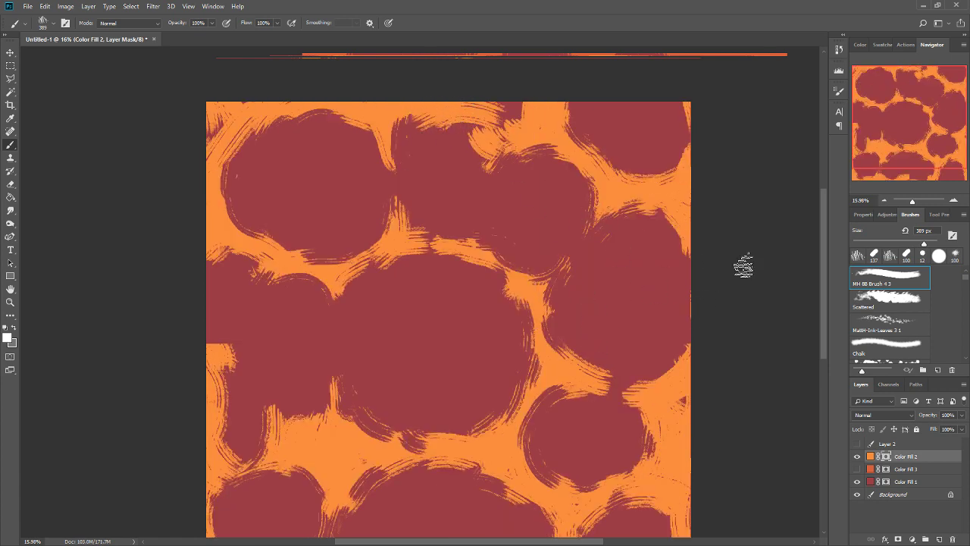
{"action": "left_click_drag", "start_coordinate": [644, 332], "coordinate": [678, 265]}
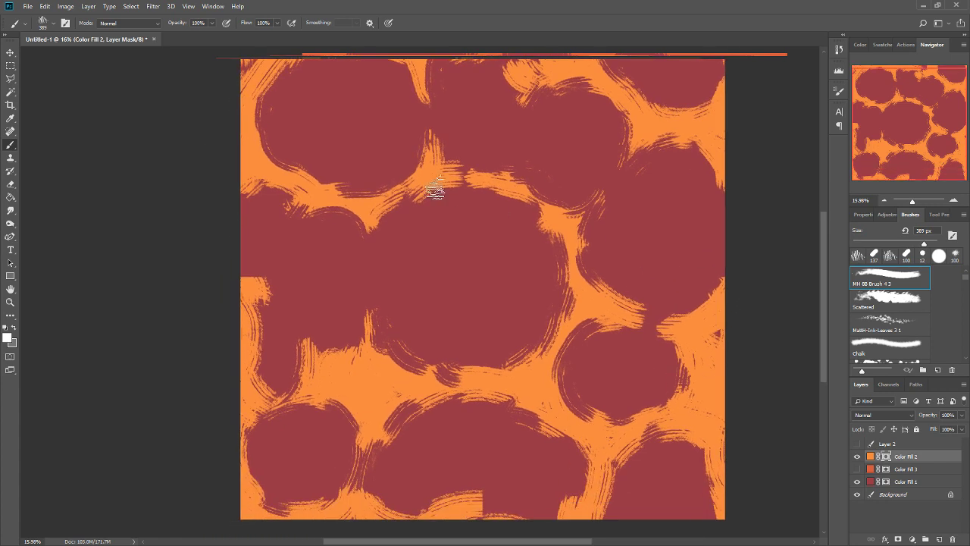
{"action": "left_click", "coordinate": [256, 282]}
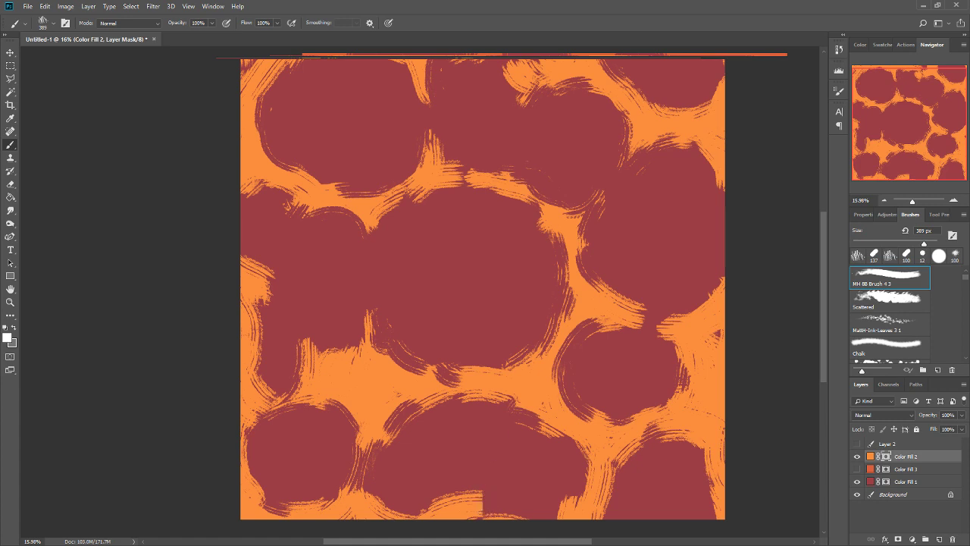
{"action": "mouse_move", "coordinate": [480, 505]}
{"action": "left_mouse_down"}
{"action": "mouse_move", "coordinate": [509, 520]}
{"action": "mouse_move", "coordinate": [492, 517]}
{"action": "left_mouse_up"}
{"action": "key", "text": "ctrl+z"}
{"action": "key", "text": "ctrl+z"}
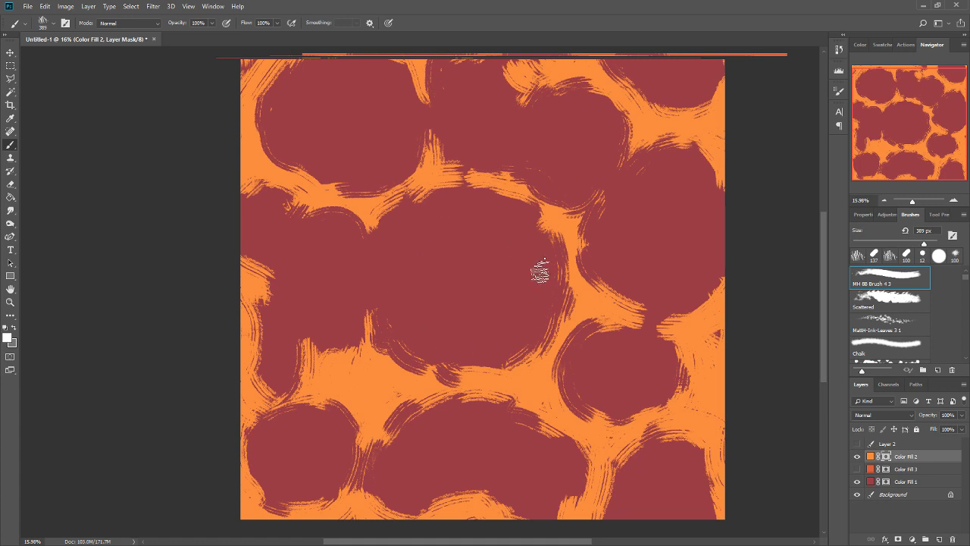
Paint white over the dark gap at the northern edge of the Color Fill 2 mask, touch up nearby streaks, and reapply the Offset filter.
{"action": "left_click_drag", "start_coordinate": [555, 296], "coordinate": [569, 332]}
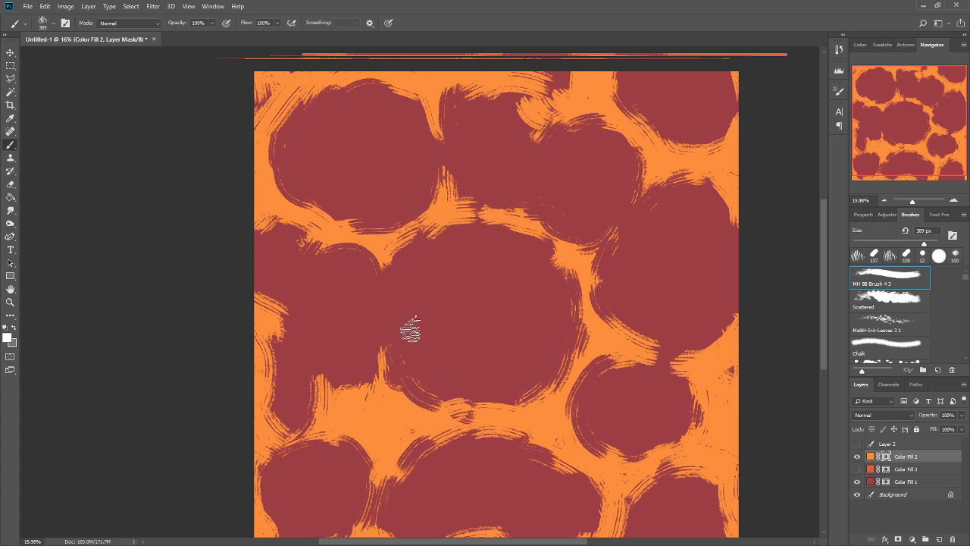
{"action": "left_click_drag", "start_coordinate": [567, 97], "coordinate": [546, 88]}
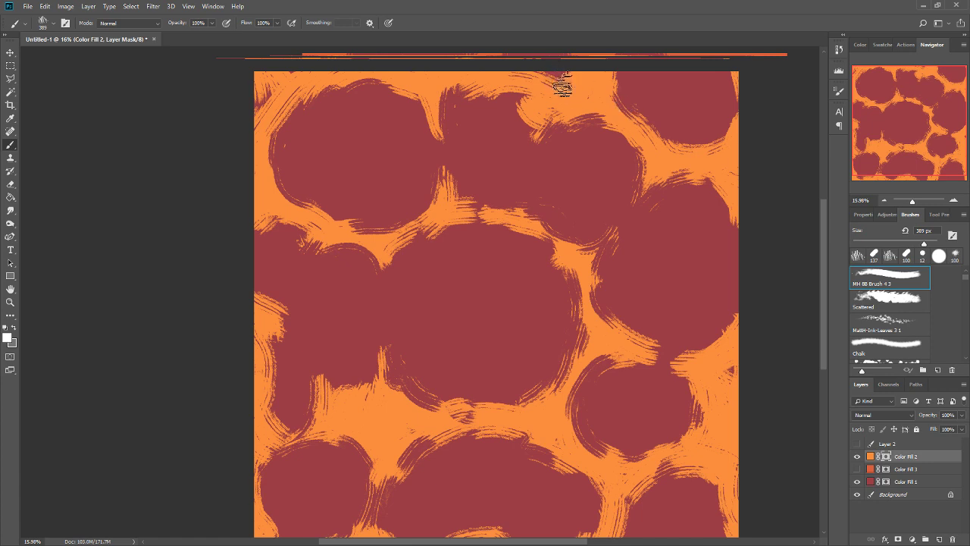
{"action": "left_click_drag", "start_coordinate": [581, 266], "coordinate": [593, 248]}
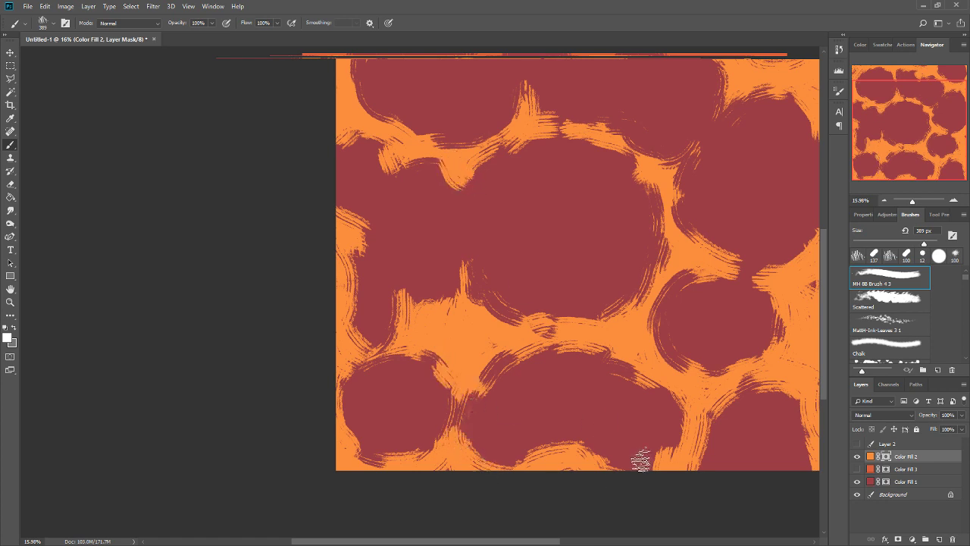
{"action": "left_click_drag", "start_coordinate": [726, 415], "coordinate": [605, 446]}
{"action": "left_click_drag", "start_coordinate": [685, 338], "coordinate": [692, 329]}
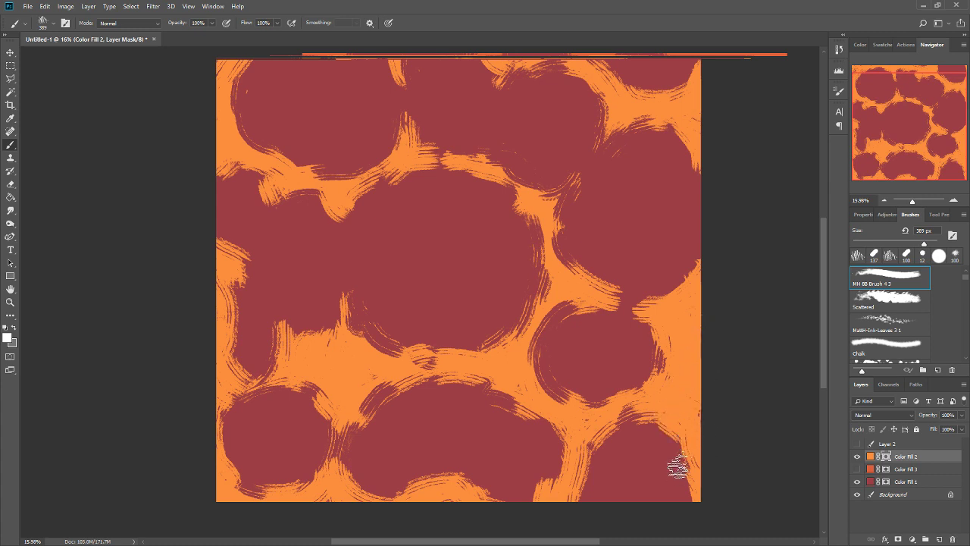
{"action": "left_click_drag", "start_coordinate": [687, 336], "coordinate": [713, 431]}
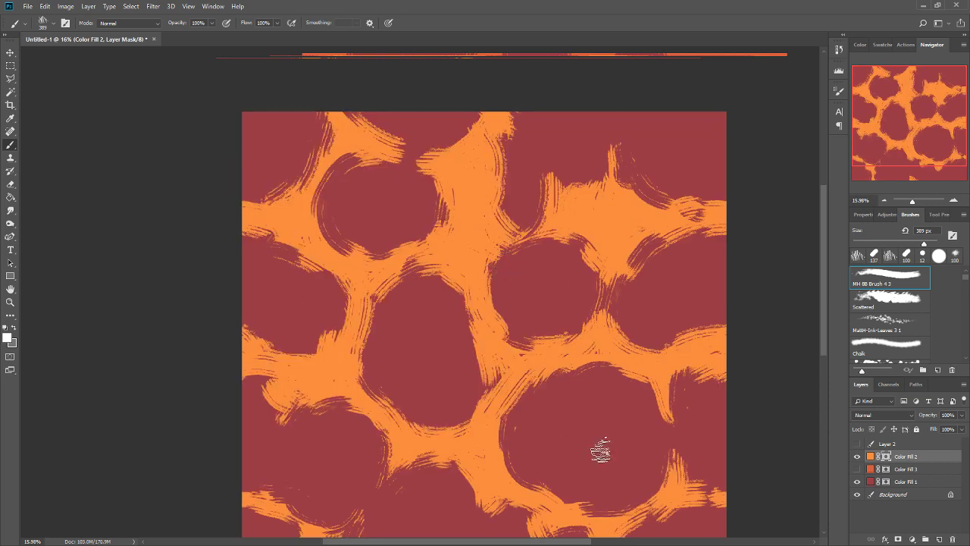
{"action": "left_click_drag", "start_coordinate": [596, 450], "coordinate": [605, 364]}
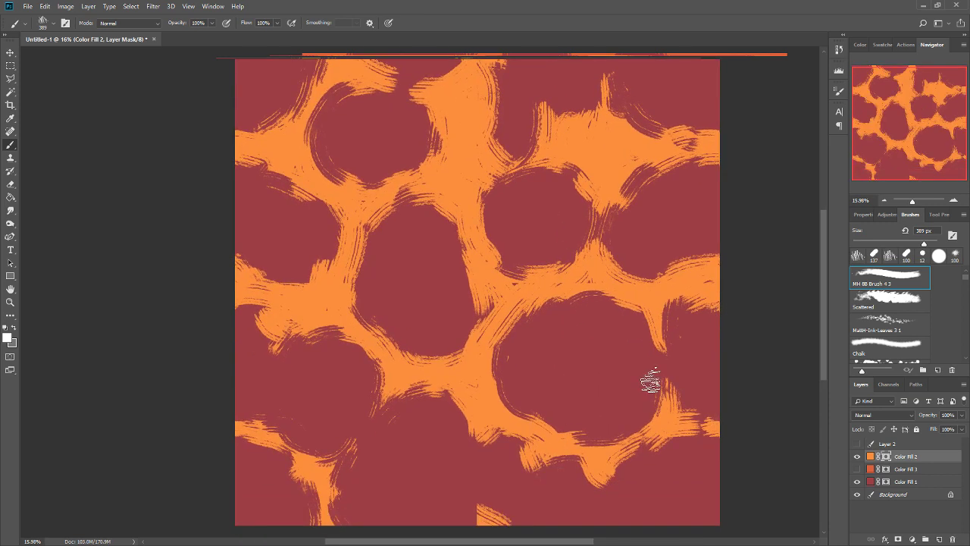
Show the Color Fill 3 layer and reapply the last Offset filter to its mask so it lines up with Color Fill 2.
{"action": "left_click", "coordinate": [860, 468]}
{"action": "left_click", "coordinate": [885, 467]}
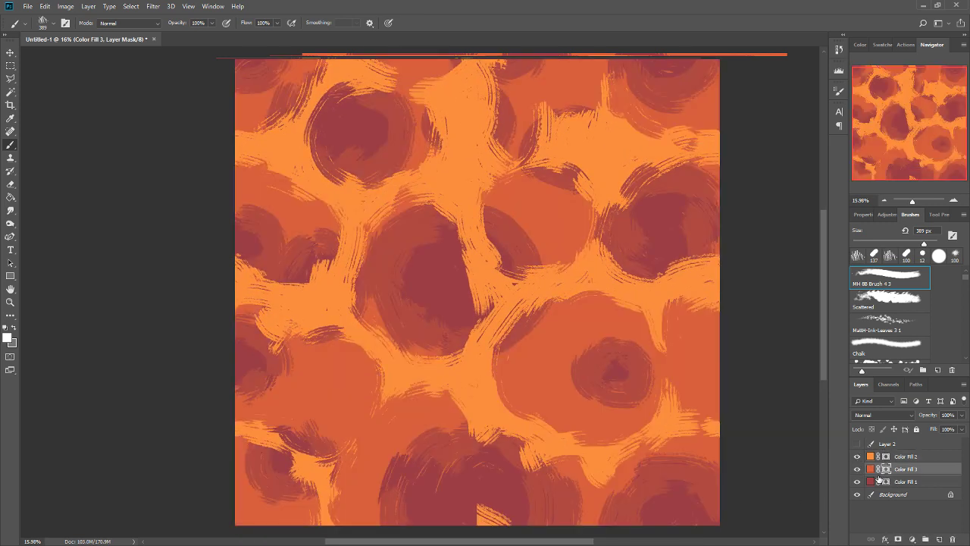
{"action": "left_click", "coordinate": [858, 444]}
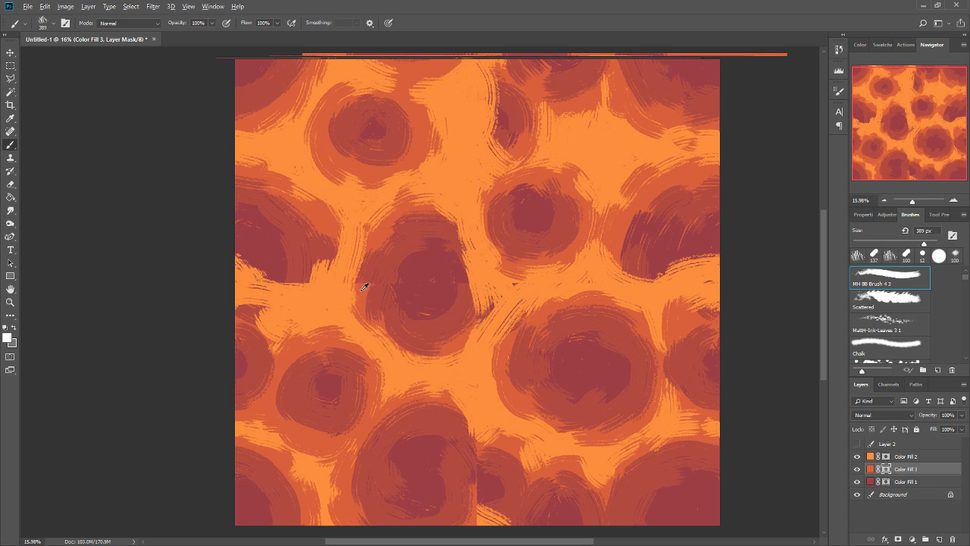
Paint over the seams on the Color Fill 3 mask in the central, western and southern cells, using grey to blend their rings.
{"action": "mouse_move", "coordinate": [363, 270]}
{"action": "left_mouse_down"}
{"action": "mouse_move", "coordinate": [357, 300]}
{"action": "mouse_move", "coordinate": [361, 259]}
{"action": "left_mouse_up"}
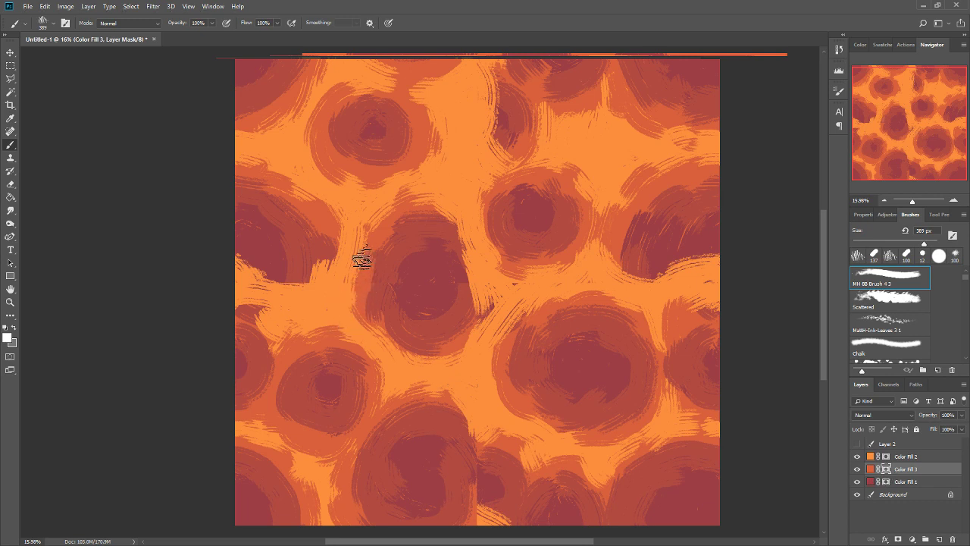
{"action": "key", "text": "x"}
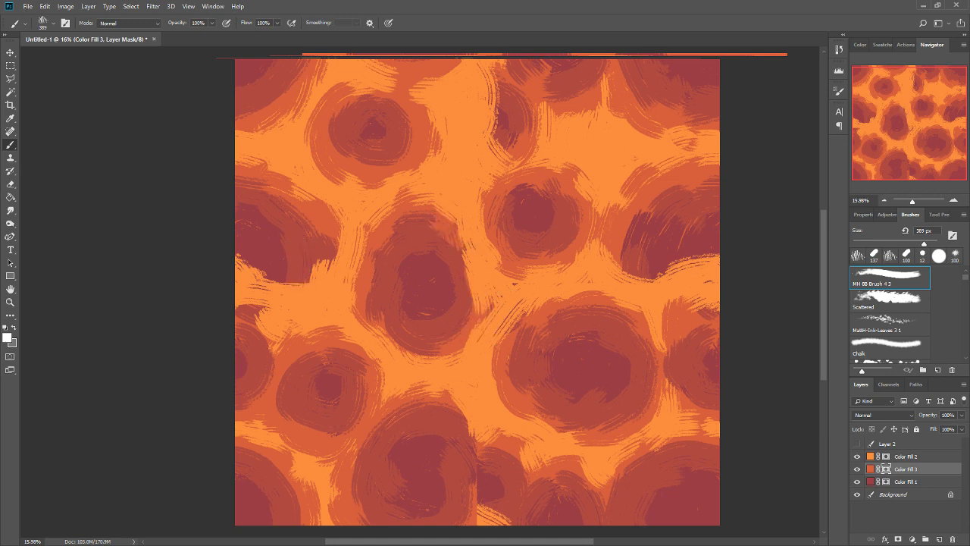
{"action": "mouse_move", "coordinate": [321, 220]}
{"action": "left_mouse_down"}
{"action": "mouse_move", "coordinate": [289, 299]}
{"action": "mouse_move", "coordinate": [236, 276]}
{"action": "mouse_move", "coordinate": [266, 262]}
{"action": "mouse_move", "coordinate": [244, 260]}
{"action": "left_mouse_up"}
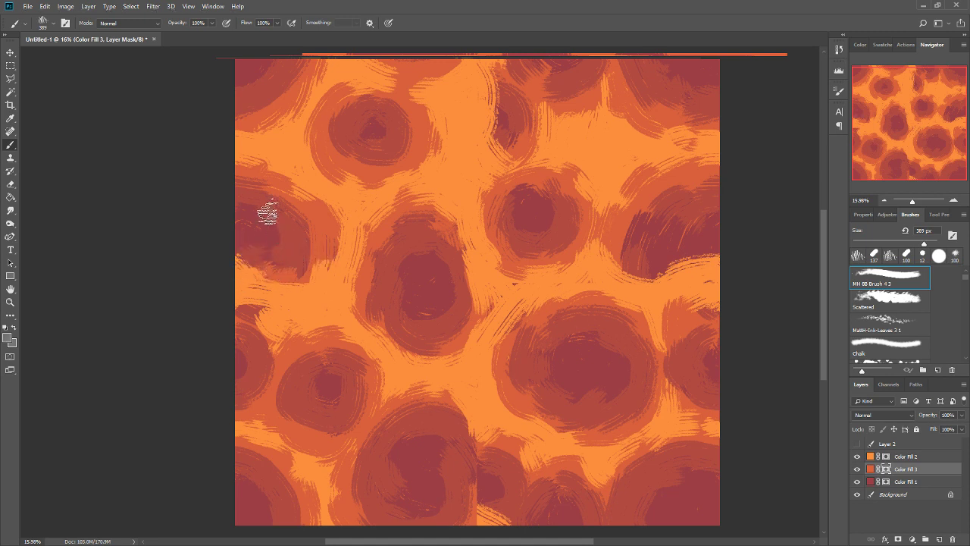
{"action": "left_click_drag", "start_coordinate": [266, 213], "coordinate": [241, 208]}
{"action": "left_click_drag", "start_coordinate": [447, 202], "coordinate": [501, 247]}
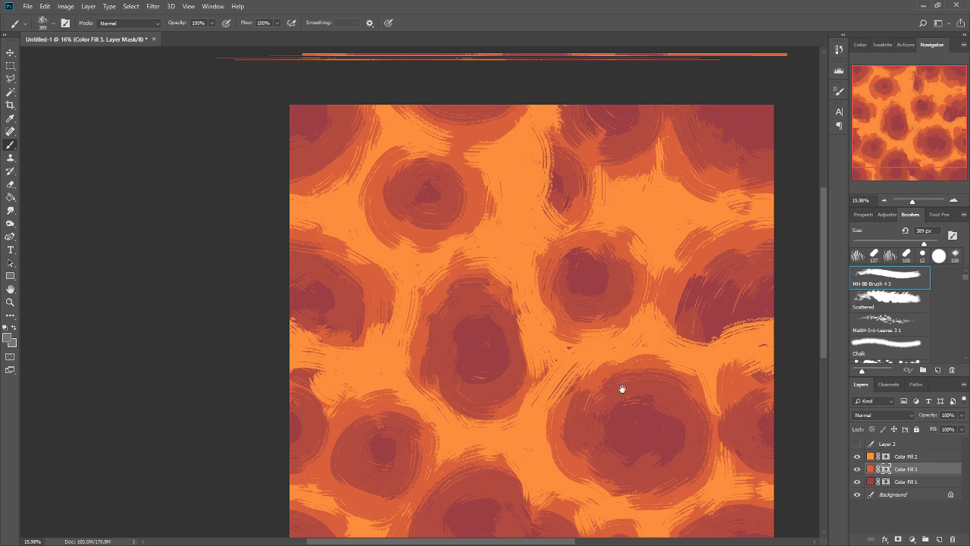
{"action": "scroll", "coordinate": [622, 389], "scroll_direction": "down", "scroll_amount": 3}
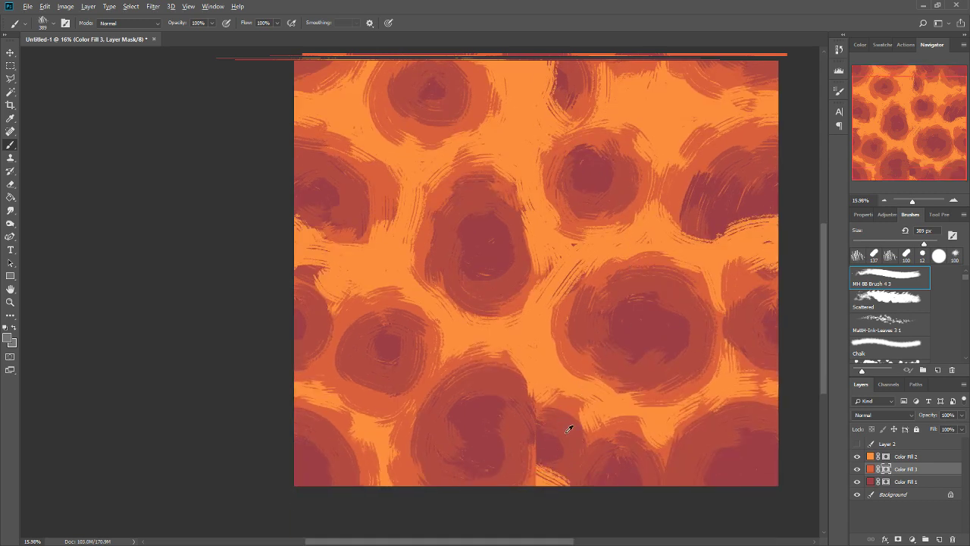
{"action": "mouse_move", "coordinate": [555, 419]}
{"action": "left_mouse_down"}
{"action": "mouse_move", "coordinate": [530, 444]}
{"action": "mouse_move", "coordinate": [554, 466]}
{"action": "mouse_move", "coordinate": [520, 496]}
{"action": "left_mouse_up"}
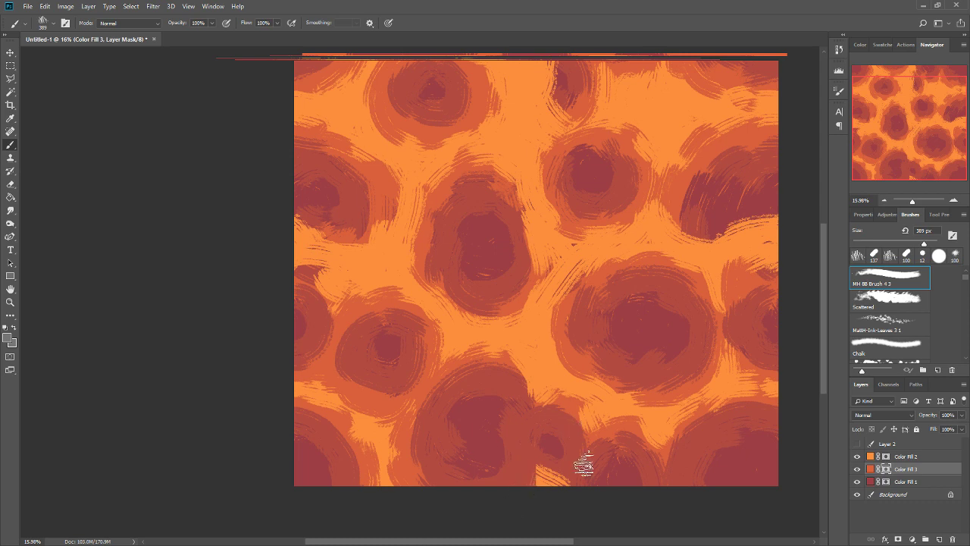
Paint white on the Color Fill 2 mask over the cut-off orange streak at the southern edge.
{"action": "left_click", "coordinate": [886, 457]}
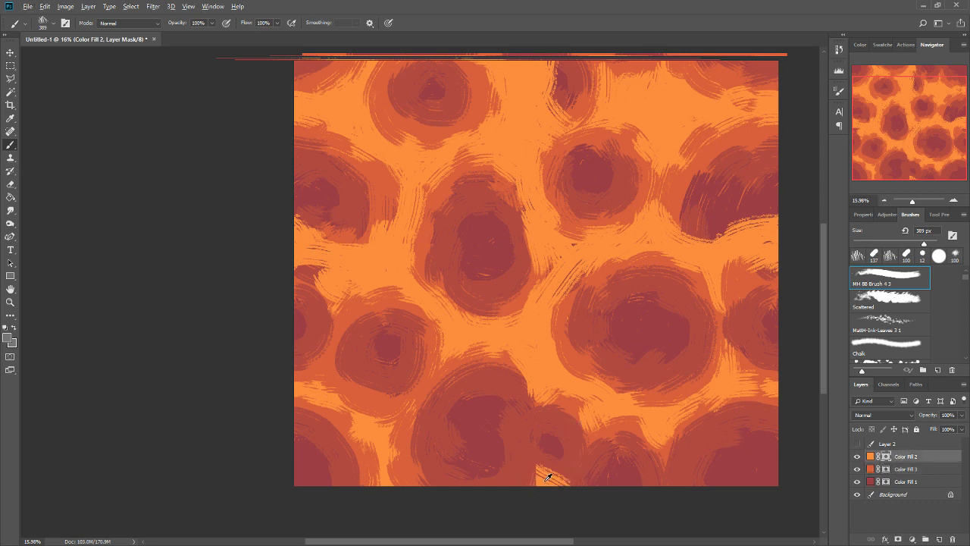
{"action": "key", "text": "d"}
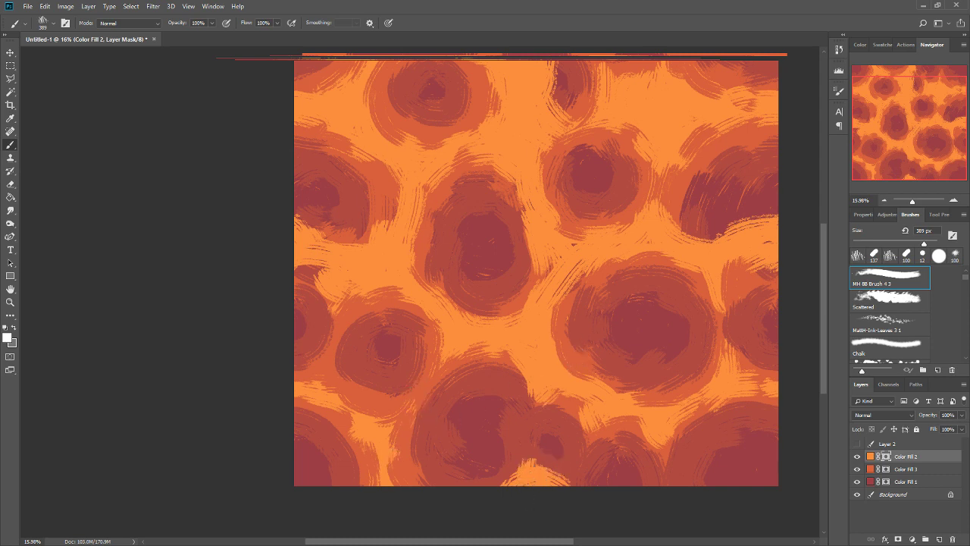
{"action": "left_click_drag", "start_coordinate": [660, 394], "coordinate": [624, 436]}
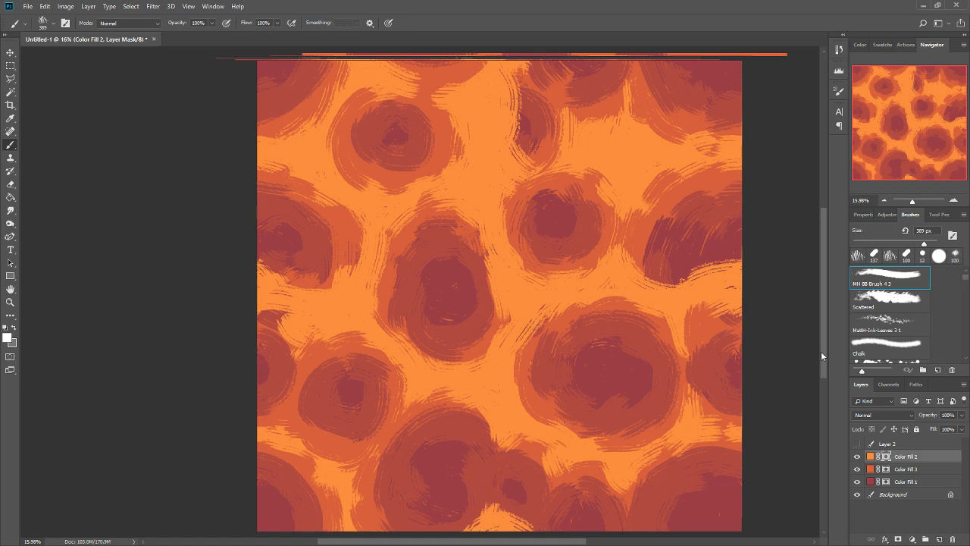
Compare the pattern with the Layer 2 reference map and toggle the Color Fill 3 layer's visibility.
{"action": "left_click", "coordinate": [858, 444]}
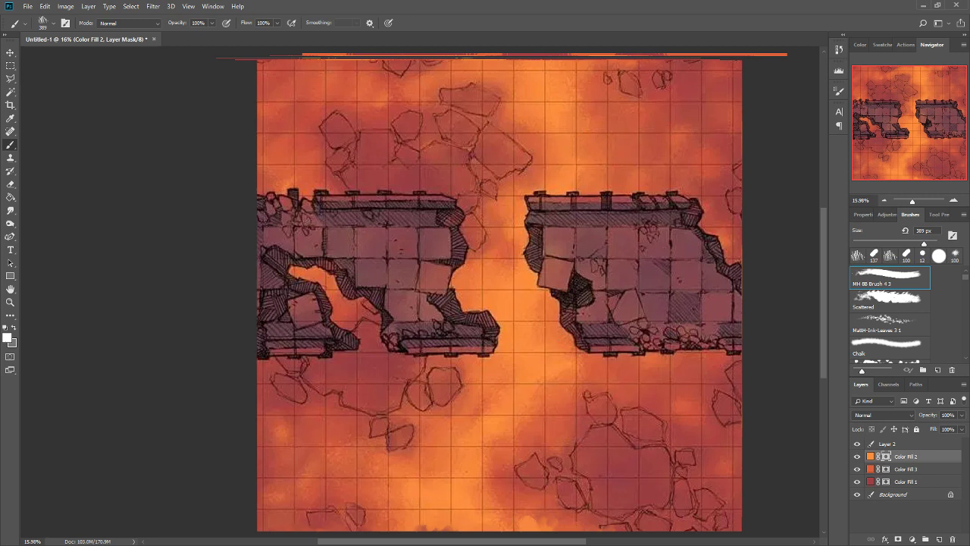
{"action": "left_click", "coordinate": [860, 443]}
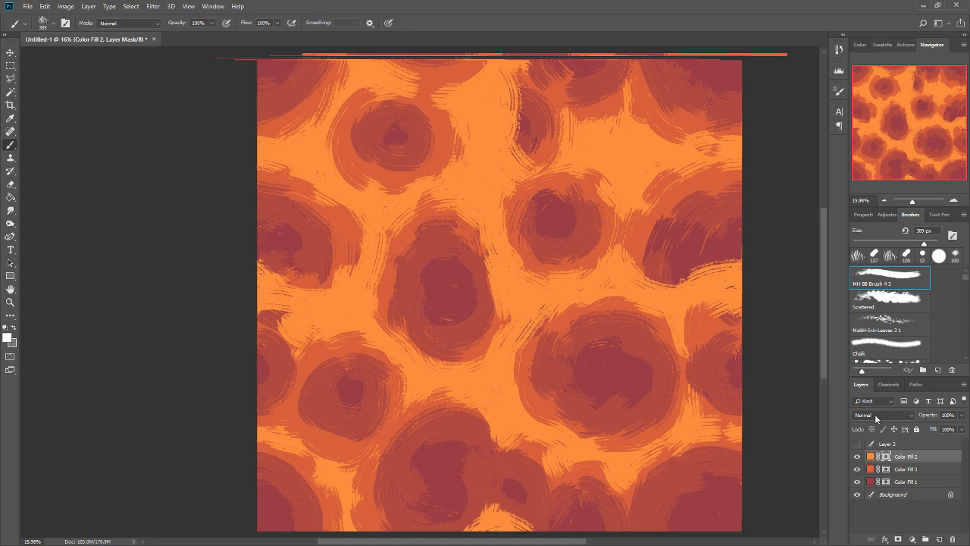
{"action": "left_click", "coordinate": [858, 470]}
{"action": "left_click", "coordinate": [858, 471]}
{"action": "double_click", "coordinate": [871, 481]}
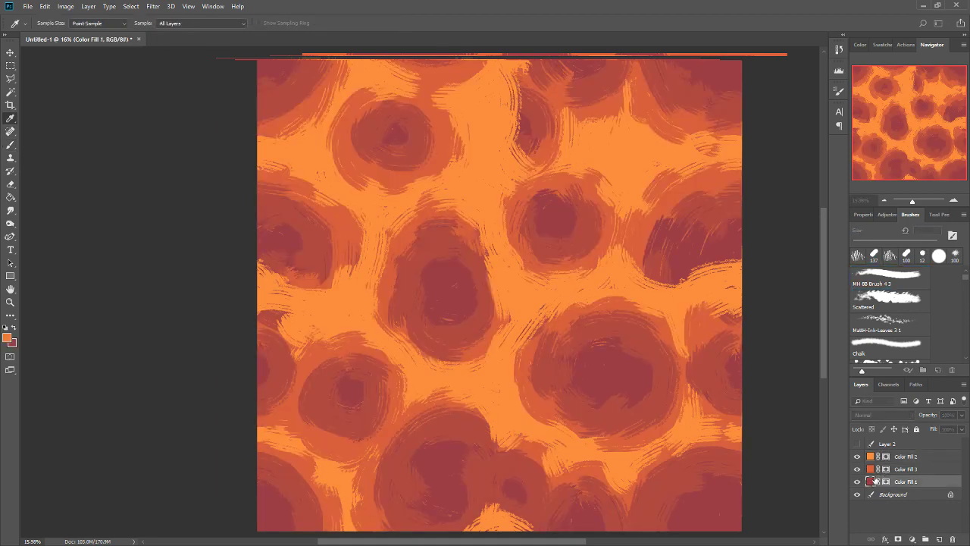
{"action": "left_click", "coordinate": [492, 345]}
{"action": "left_click", "coordinate": [453, 263]}
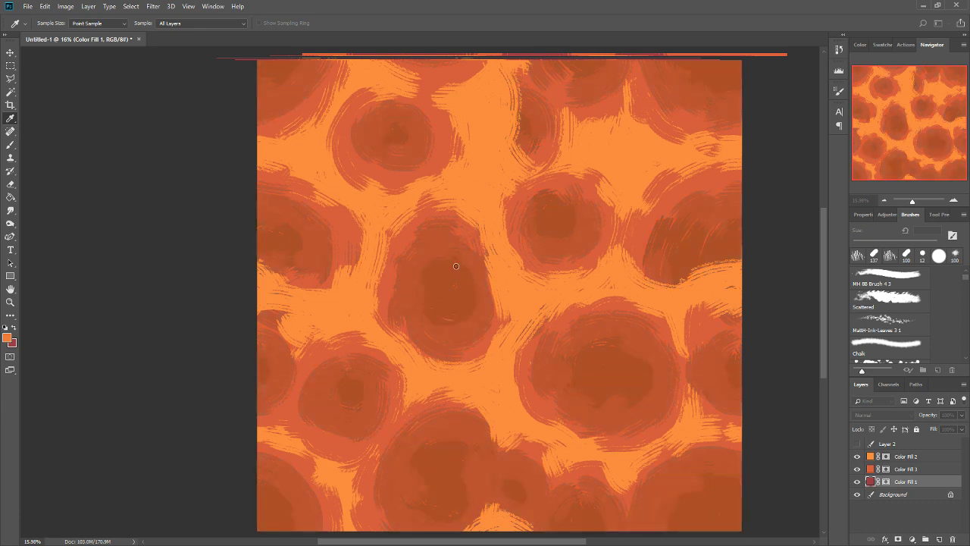
{"action": "left_click", "coordinate": [474, 277]}
{"action": "left_click", "coordinate": [461, 236]}
{"action": "left_click", "coordinate": [458, 263]}
{"action": "left_click", "coordinate": [493, 348]}
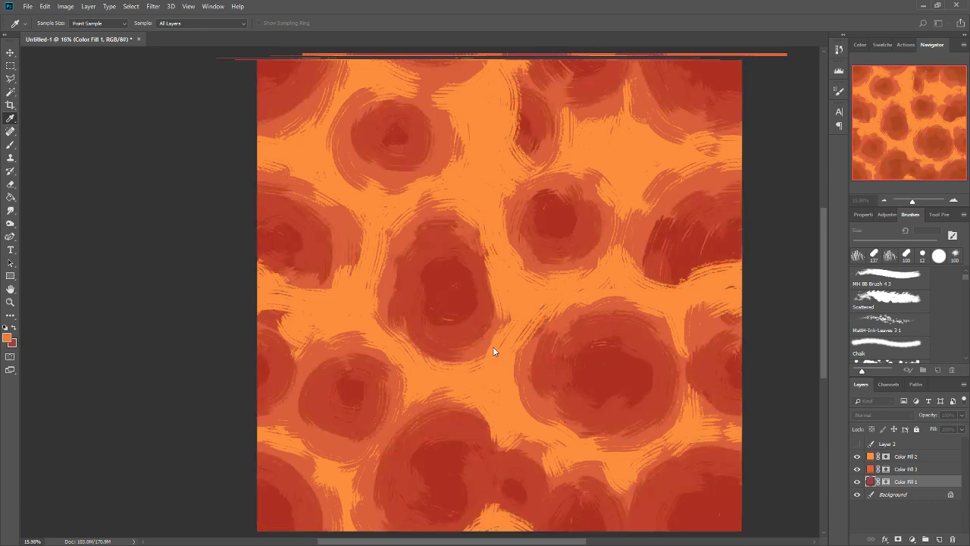
{"action": "left_click", "coordinate": [463, 255]}
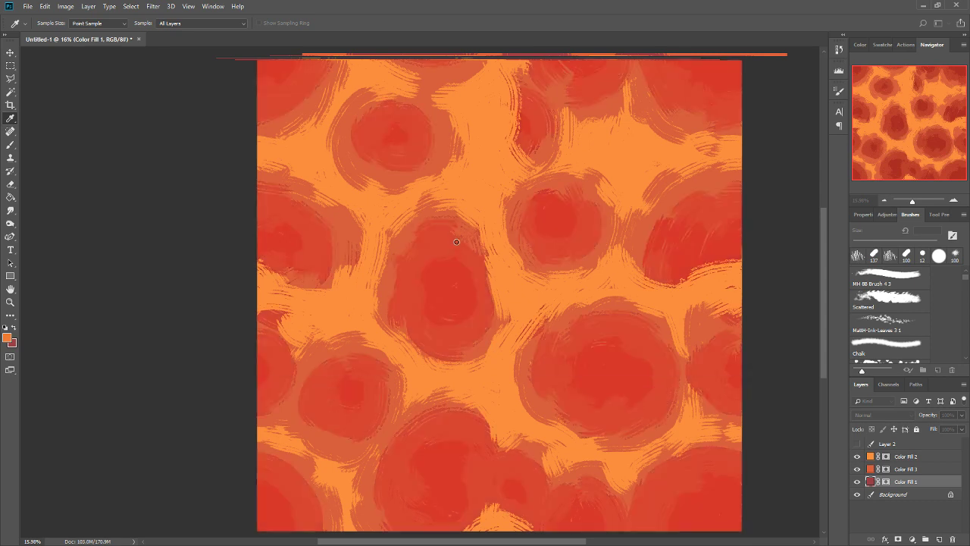
{"action": "left_click", "coordinate": [589, 241]}
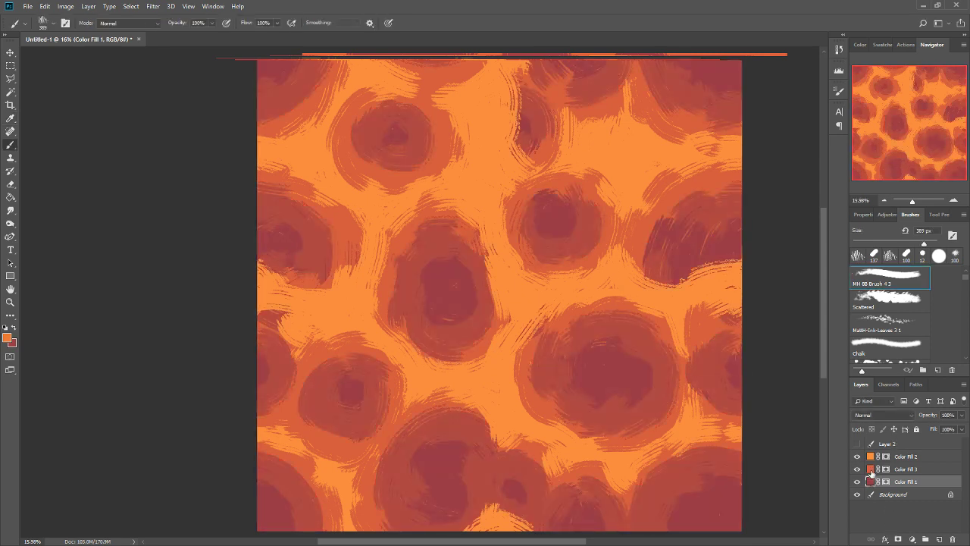
{"action": "double_click", "coordinate": [873, 469]}
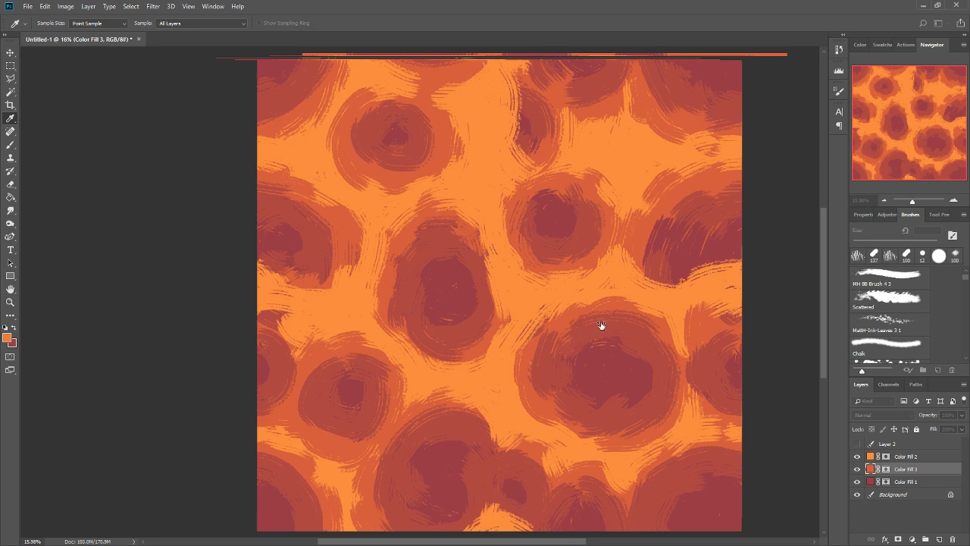
{"action": "left_click", "coordinate": [581, 229]}
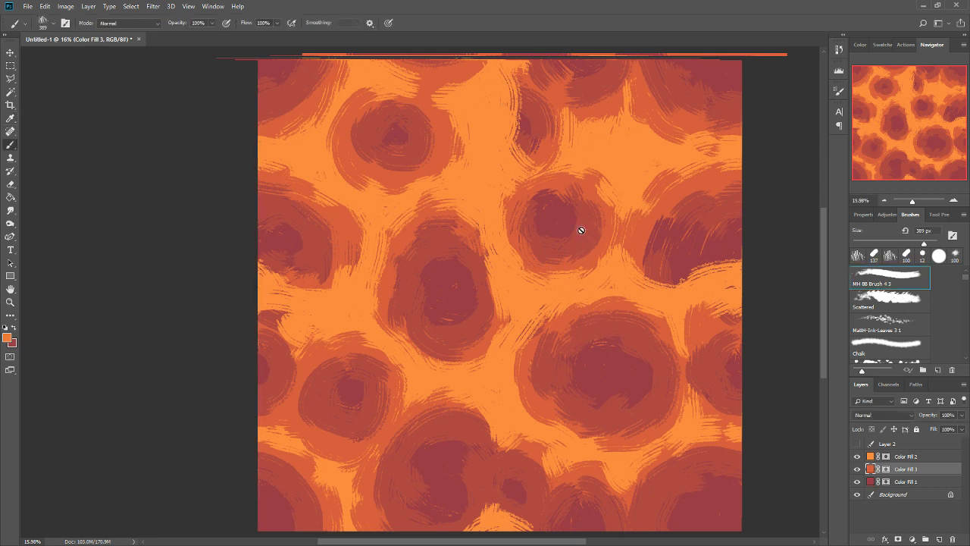
Recolour the Color Fill 1 layer to a brighter, more saturated red that fits the orange layers.
{"action": "left_click", "coordinate": [870, 483]}
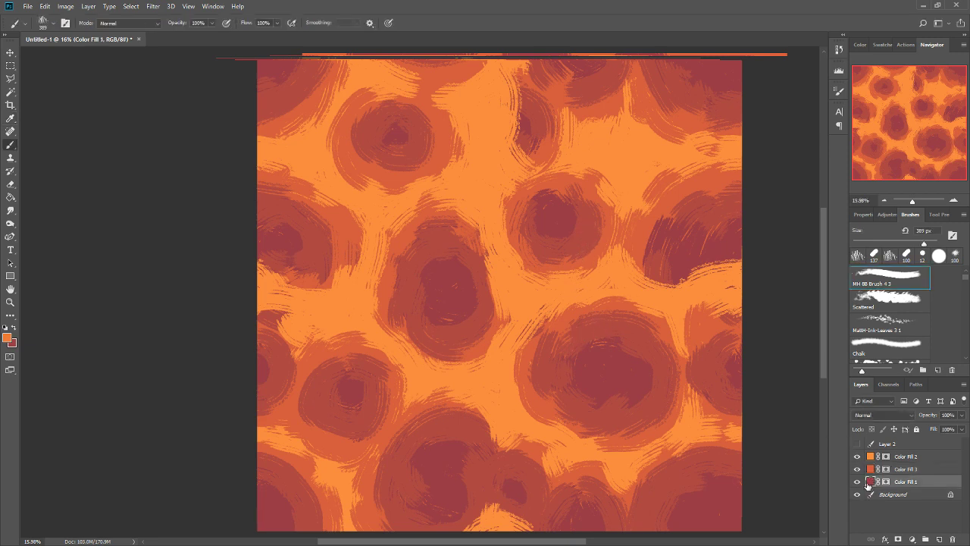
{"action": "double_click", "coordinate": [873, 483]}
{"action": "left_click", "coordinate": [782, 446]}
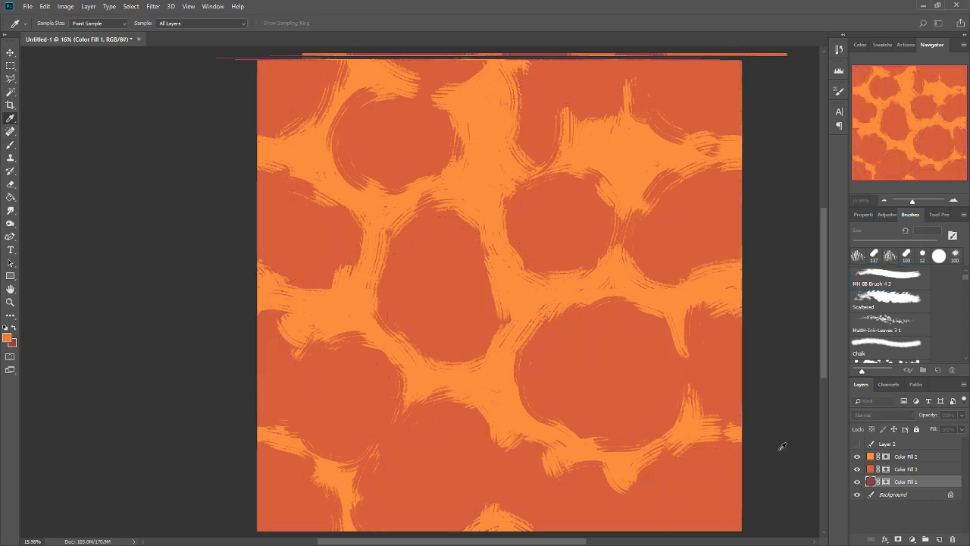
{"action": "left_click", "coordinate": [452, 260]}
{"action": "left_click_drag", "start_coordinate": [496, 346], "coordinate": [495, 353]}
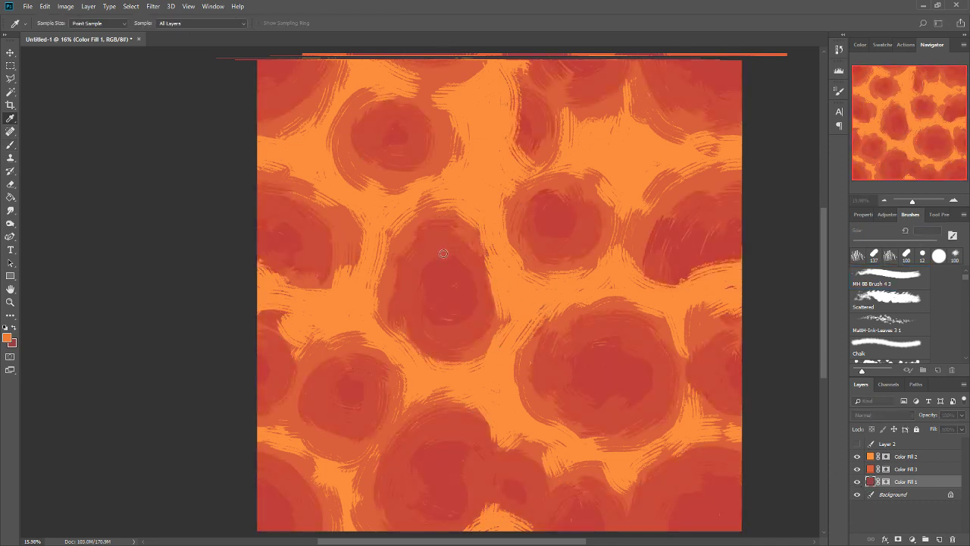
{"action": "key", "text": "Return"}
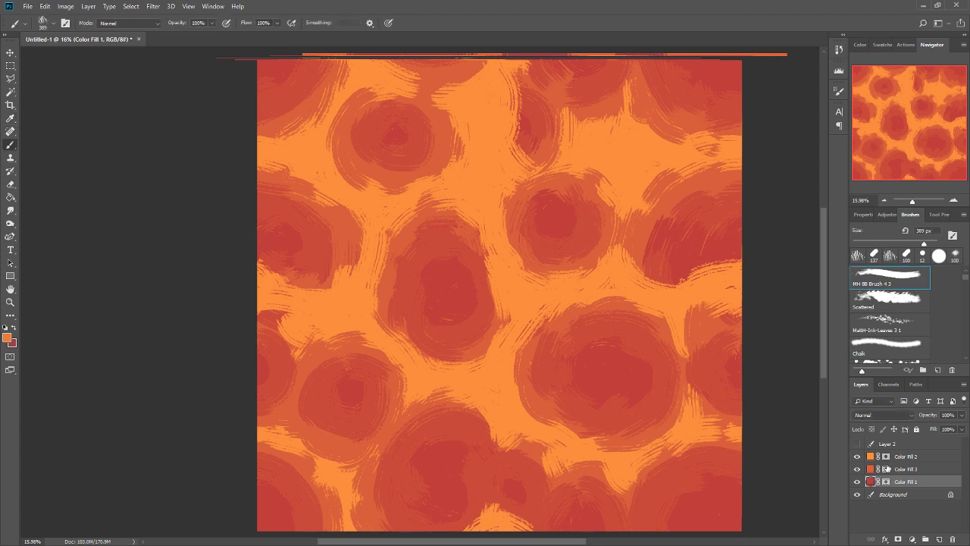
Lower the Color Fill 2 layer's opacity to 32% and toggle its visibility to inspect the seams in the layers beneath.
{"action": "left_click", "coordinate": [887, 458]}
{"action": "mouse_move", "coordinate": [928, 416]}
{"action": "left_mouse_down"}
{"action": "mouse_move", "coordinate": [895, 422]}
{"action": "mouse_move", "coordinate": [912, 419]}
{"action": "left_mouse_up"}
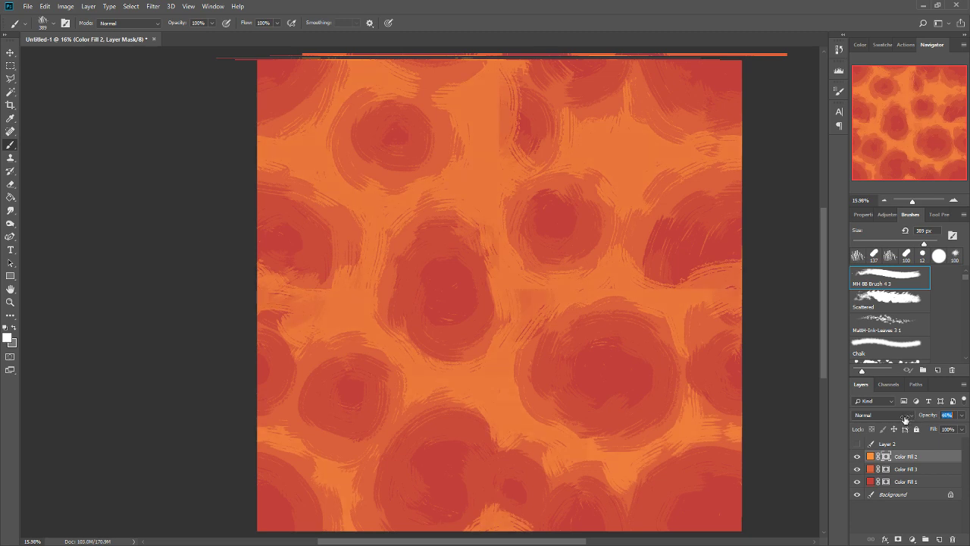
{"action": "left_click_drag", "start_coordinate": [904, 419], "coordinate": [903, 419]}
{"action": "left_click_drag", "start_coordinate": [923, 418], "coordinate": [922, 417]}
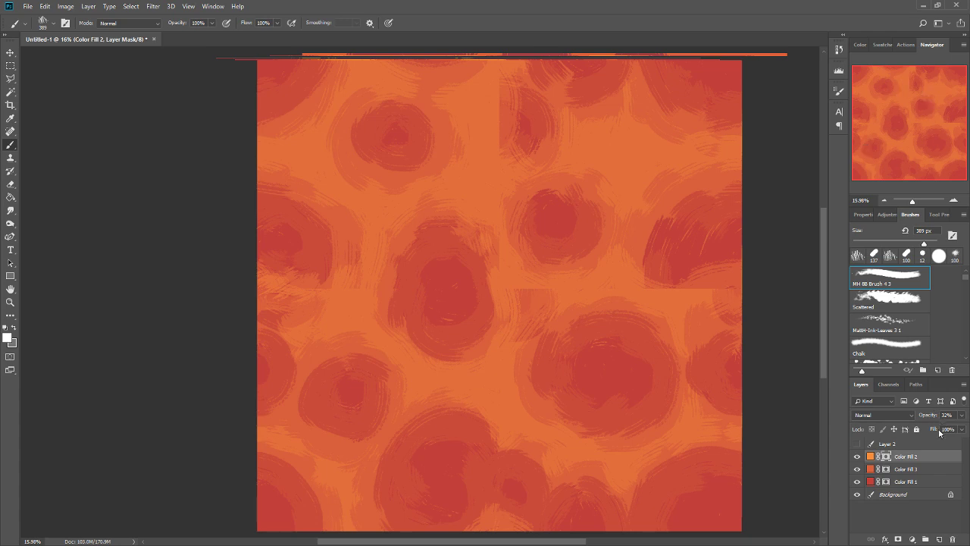
{"action": "left_click", "coordinate": [857, 457]}
{"action": "left_click", "coordinate": [857, 457]}
{"action": "left_click", "coordinate": [858, 457]}
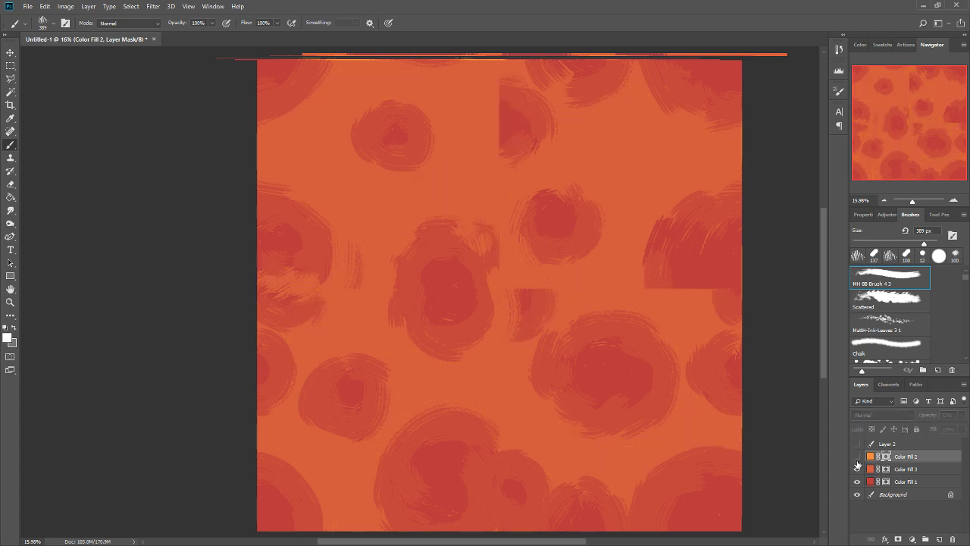
{"action": "left_click", "coordinate": [857, 457]}
Paint grey on the Color Fill 3 mask over the hard seam of the north-central cell and around the gaps between the middle cells.
{"action": "left_click", "coordinate": [885, 482]}
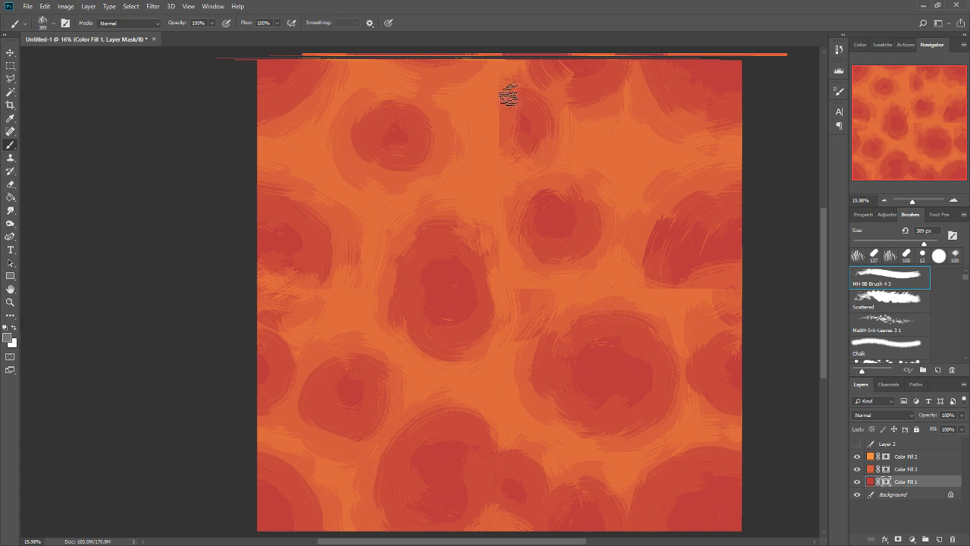
{"action": "left_click", "coordinate": [884, 468]}
{"action": "left_click_drag", "start_coordinate": [494, 91], "coordinate": [490, 140]}
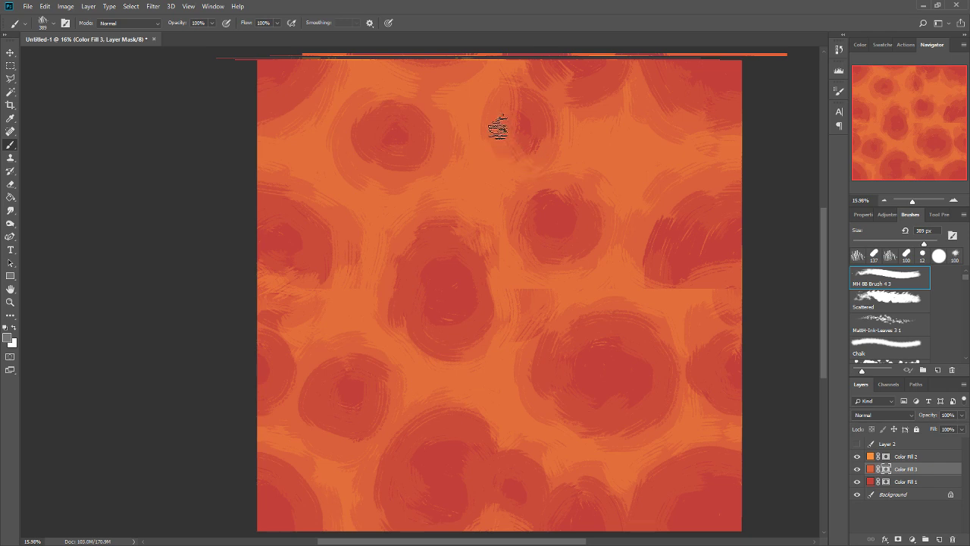
{"action": "left_click_drag", "start_coordinate": [502, 88], "coordinate": [494, 98]}
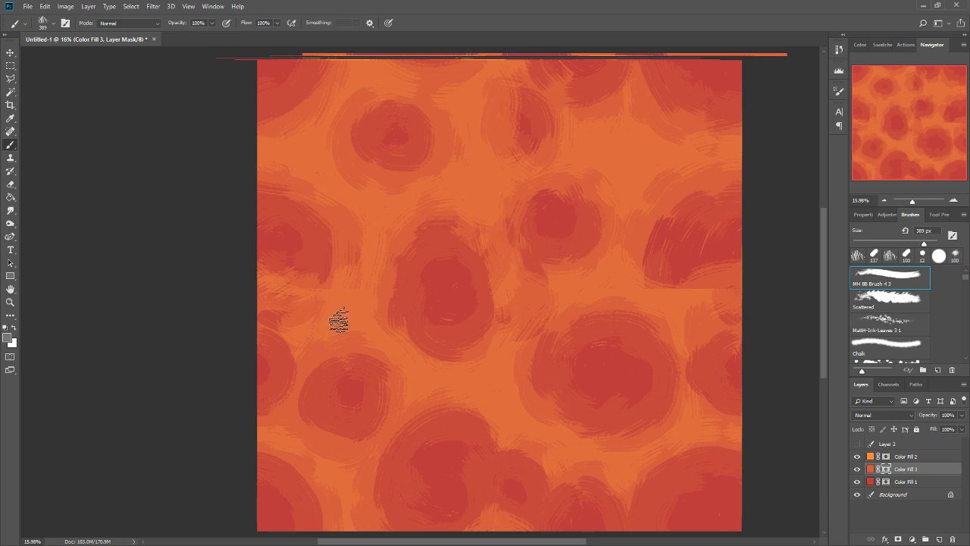
{"action": "left_click_drag", "start_coordinate": [510, 250], "coordinate": [508, 199]}
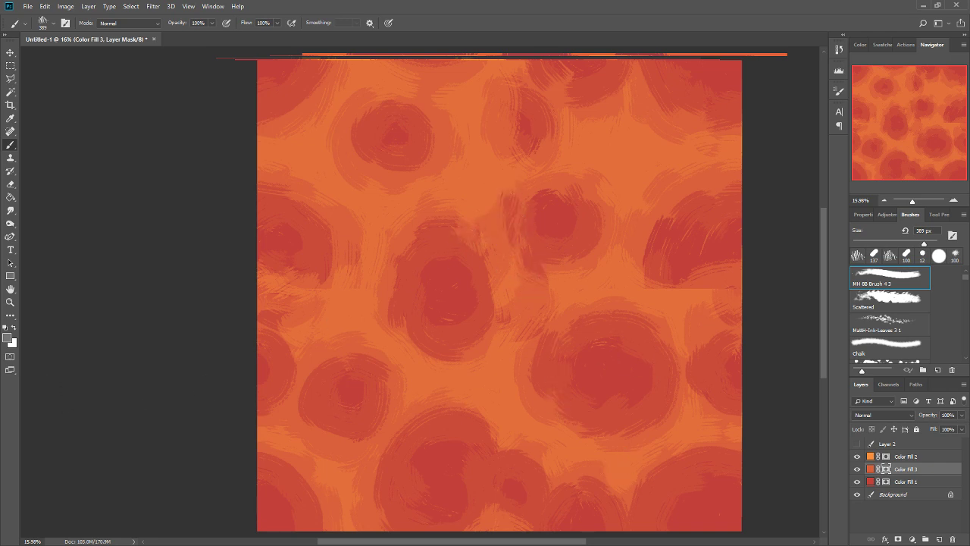
Raise the Color Fill 2 layer's opacity to 97% and hide the layer.
{"action": "left_click", "coordinate": [916, 458]}
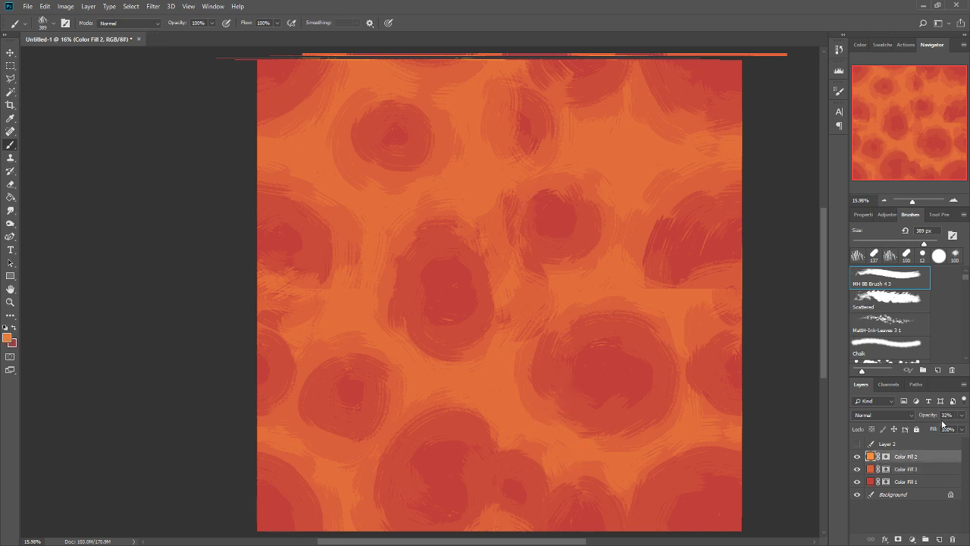
{"action": "left_click_drag", "start_coordinate": [925, 417], "coordinate": [958, 422]}
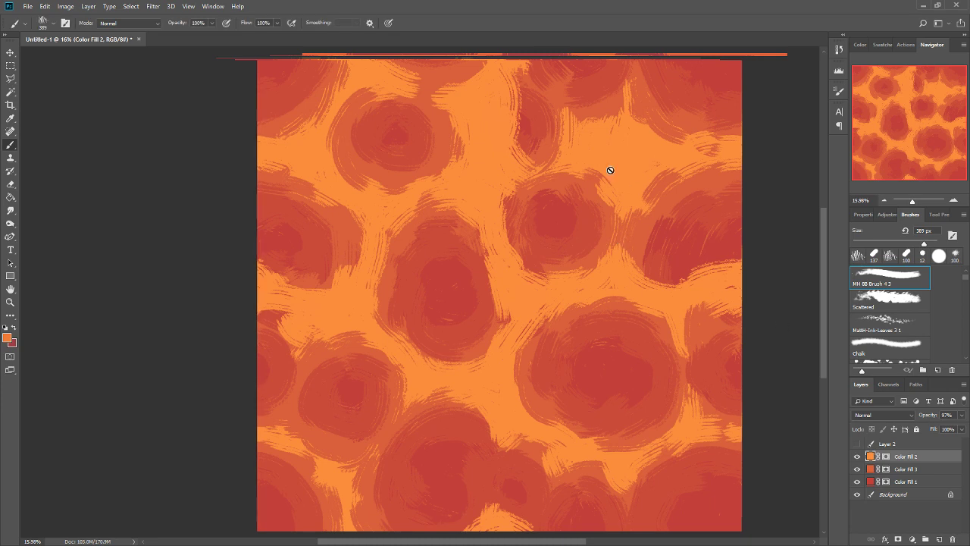
{"action": "left_click", "coordinate": [857, 456]}
Paint streaks on the Color Fill 3 mask to repair the eastern cell's seam and link the southeastern, eastern and northeastern cells.
{"action": "left_click", "coordinate": [886, 469]}
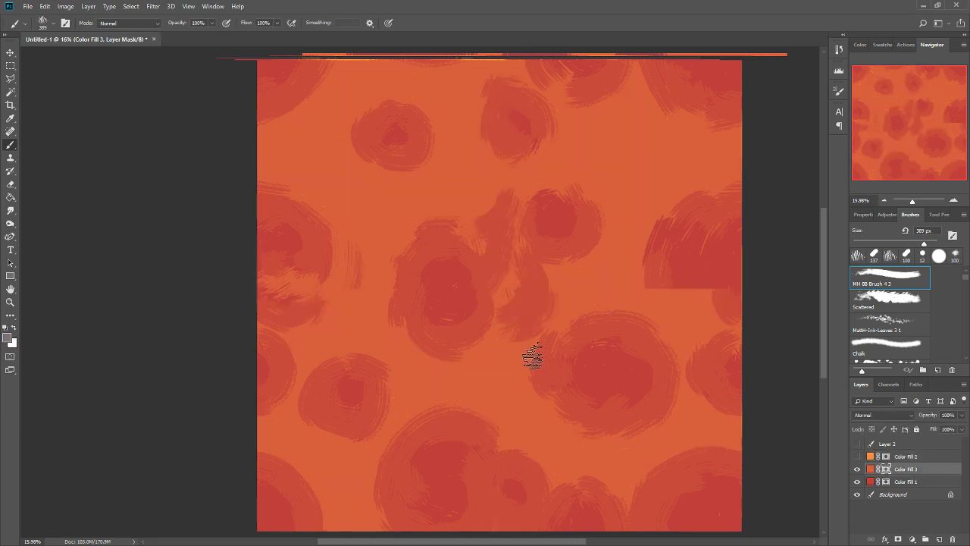
{"action": "mouse_move", "coordinate": [532, 358]}
{"action": "left_mouse_down"}
{"action": "mouse_move", "coordinate": [505, 408]}
{"action": "mouse_move", "coordinate": [533, 453]}
{"action": "mouse_move", "coordinate": [575, 492]}
{"action": "mouse_move", "coordinate": [613, 423]}
{"action": "mouse_move", "coordinate": [599, 474]}
{"action": "mouse_move", "coordinate": [643, 436]}
{"action": "mouse_move", "coordinate": [683, 463]}
{"action": "mouse_move", "coordinate": [665, 479]}
{"action": "mouse_move", "coordinate": [690, 415]}
{"action": "mouse_move", "coordinate": [668, 389]}
{"action": "mouse_move", "coordinate": [658, 308]}
{"action": "mouse_move", "coordinate": [673, 286]}
{"action": "left_mouse_up"}
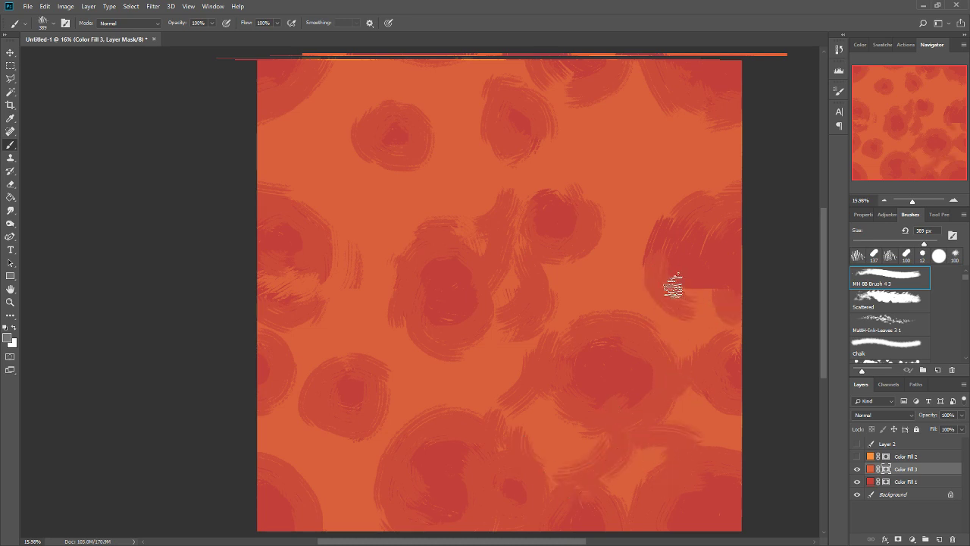
{"action": "key", "text": "x"}
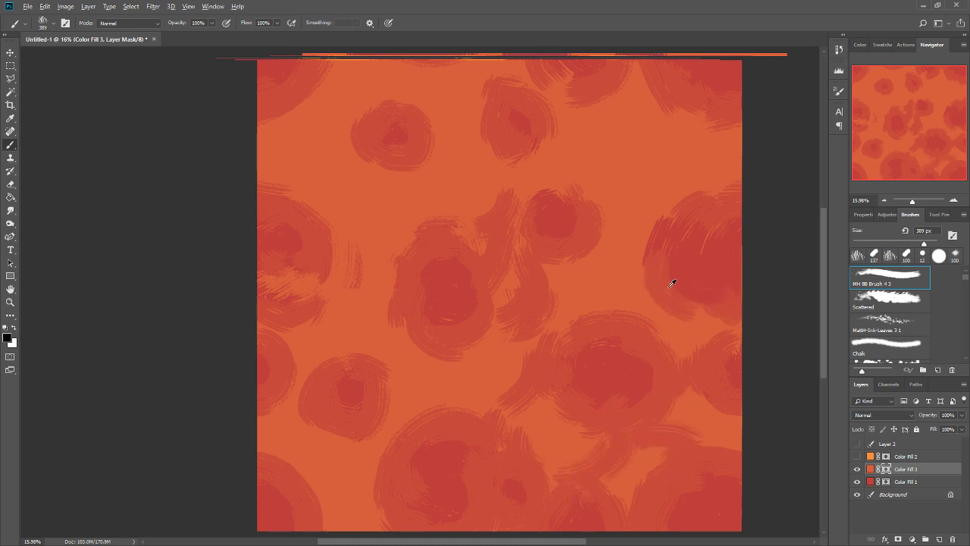
{"action": "mouse_move", "coordinate": [645, 247]}
{"action": "left_mouse_down"}
{"action": "mouse_move", "coordinate": [605, 235]}
{"action": "mouse_move", "coordinate": [670, 180]}
{"action": "mouse_move", "coordinate": [628, 134]}
{"action": "mouse_move", "coordinate": [641, 117]}
{"action": "mouse_move", "coordinate": [634, 97]}
{"action": "mouse_move", "coordinate": [650, 156]}
{"action": "left_mouse_up"}
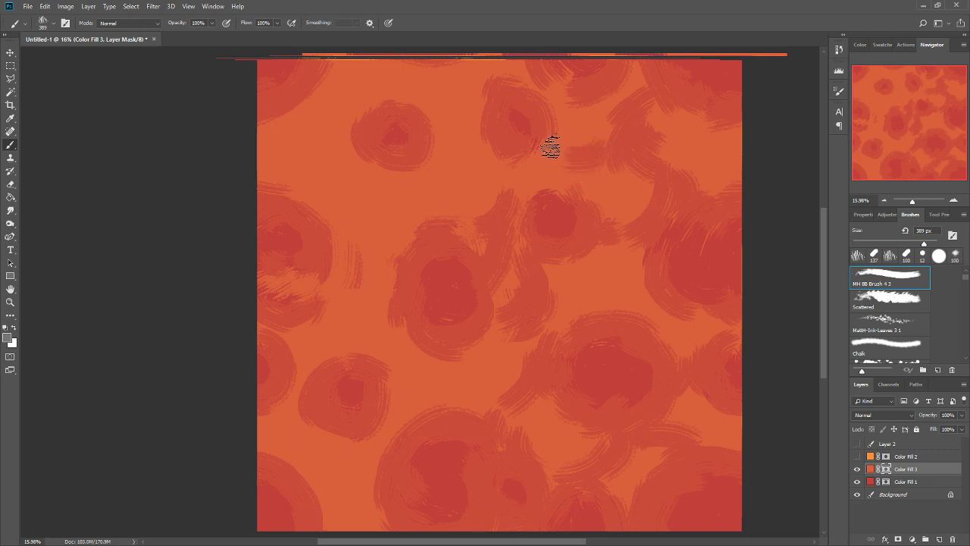
Paint grey streaks on the Color Fill 3 mask to connect the north-central, northwestern and western cells into flowing bands.
{"action": "mouse_move", "coordinate": [550, 147]}
{"action": "left_mouse_down"}
{"action": "mouse_move", "coordinate": [567, 199]}
{"action": "mouse_move", "coordinate": [565, 146]}
{"action": "mouse_move", "coordinate": [546, 111]}
{"action": "mouse_move", "coordinate": [555, 152]}
{"action": "mouse_move", "coordinate": [539, 163]}
{"action": "mouse_move", "coordinate": [444, 103]}
{"action": "mouse_move", "coordinate": [452, 119]}
{"action": "mouse_move", "coordinate": [434, 107]}
{"action": "mouse_move", "coordinate": [438, 179]}
{"action": "mouse_move", "coordinate": [424, 218]}
{"action": "mouse_move", "coordinate": [438, 174]}
{"action": "mouse_move", "coordinate": [455, 199]}
{"action": "left_mouse_up"}
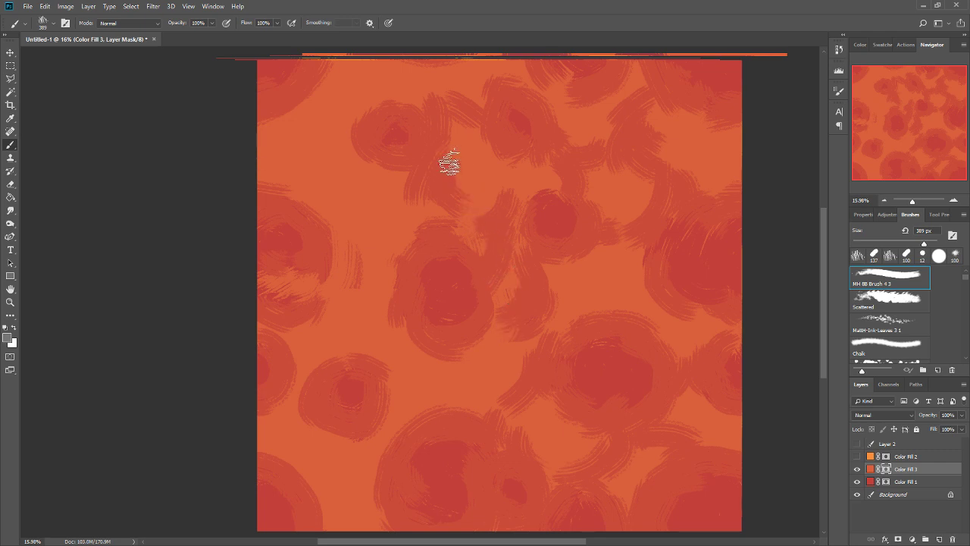
{"action": "mouse_move", "coordinate": [357, 167]}
{"action": "left_mouse_down"}
{"action": "mouse_move", "coordinate": [306, 129]}
{"action": "mouse_move", "coordinate": [341, 204]}
{"action": "mouse_move", "coordinate": [337, 271]}
{"action": "mouse_move", "coordinate": [373, 263]}
{"action": "mouse_move", "coordinate": [394, 322]}
{"action": "mouse_move", "coordinate": [370, 245]}
{"action": "mouse_move", "coordinate": [410, 210]}
{"action": "mouse_move", "coordinate": [368, 241]}
{"action": "left_mouse_up"}
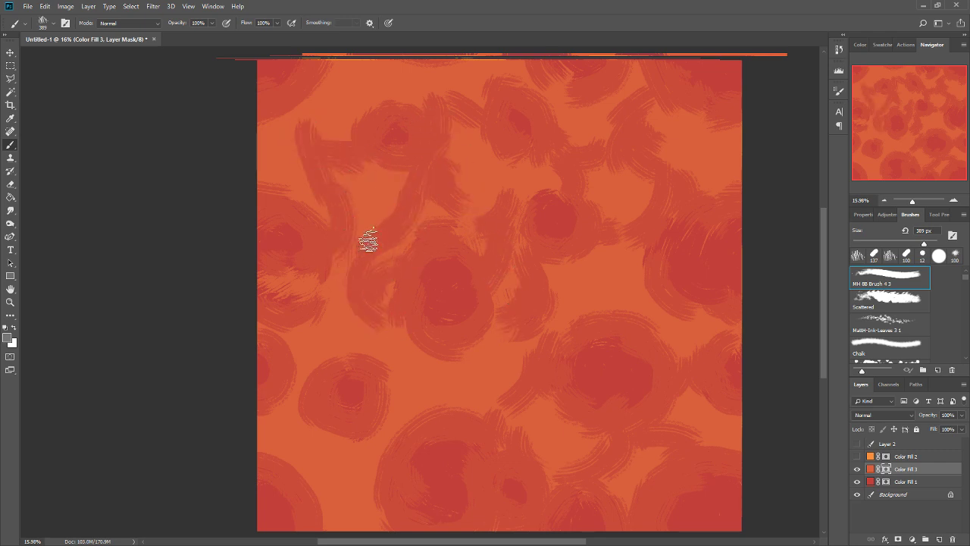
{"action": "left_click_drag", "start_coordinate": [493, 145], "coordinate": [479, 173]}
{"action": "mouse_move", "coordinate": [326, 97]}
{"action": "left_mouse_down"}
{"action": "mouse_move", "coordinate": [353, 147]}
{"action": "mouse_move", "coordinate": [341, 113]}
{"action": "mouse_move", "coordinate": [355, 130]}
{"action": "mouse_move", "coordinate": [307, 105]}
{"action": "left_mouse_up"}
Link the southwestern cell to its neighbours with grey on the Color Fill 3 mask, and enlarge the central, southern and southeastern cores with black.
{"action": "left_click_drag", "start_coordinate": [488, 401], "coordinate": [522, 289]}
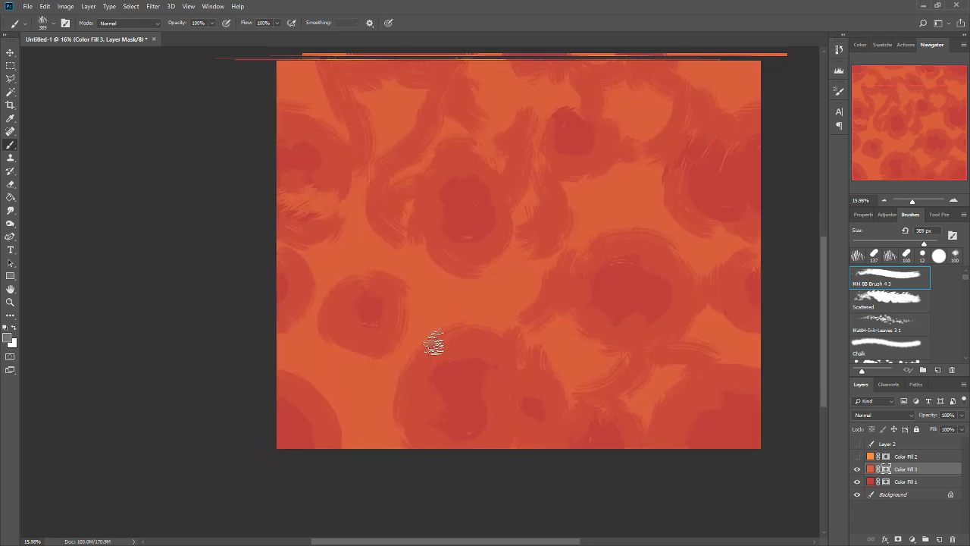
{"action": "mouse_move", "coordinate": [409, 303]}
{"action": "left_mouse_down"}
{"action": "mouse_move", "coordinate": [457, 267]}
{"action": "mouse_move", "coordinate": [389, 344]}
{"action": "mouse_move", "coordinate": [392, 366]}
{"action": "mouse_move", "coordinate": [369, 364]}
{"action": "mouse_move", "coordinate": [306, 271]}
{"action": "mouse_move", "coordinate": [329, 335]}
{"action": "mouse_move", "coordinate": [353, 355]}
{"action": "mouse_move", "coordinate": [341, 407]}
{"action": "mouse_move", "coordinate": [338, 397]}
{"action": "mouse_move", "coordinate": [342, 432]}
{"action": "mouse_move", "coordinate": [381, 460]}
{"action": "left_mouse_up"}
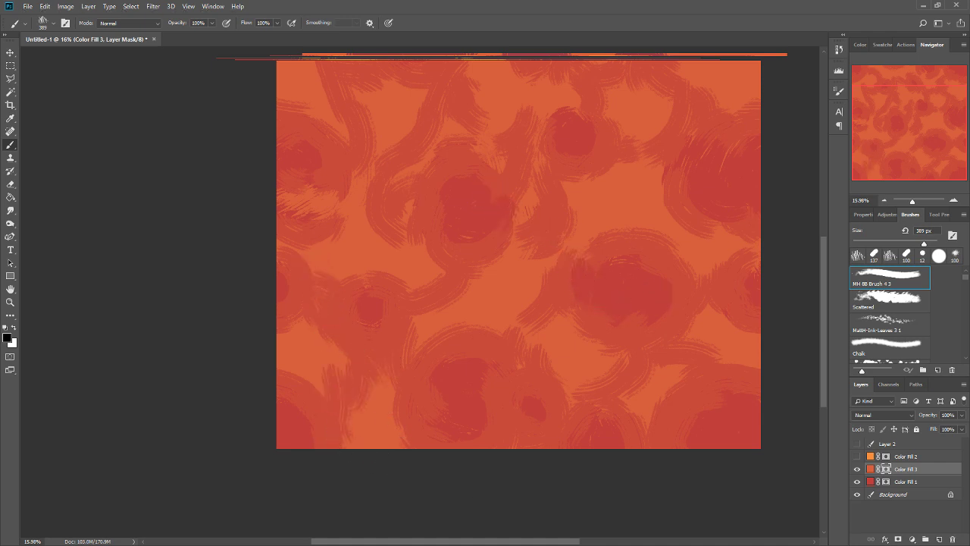
{"action": "mouse_move", "coordinate": [518, 173]}
{"action": "left_mouse_down"}
{"action": "mouse_move", "coordinate": [470, 226]}
{"action": "mouse_move", "coordinate": [461, 265]}
{"action": "mouse_move", "coordinate": [463, 184]}
{"action": "left_mouse_up"}
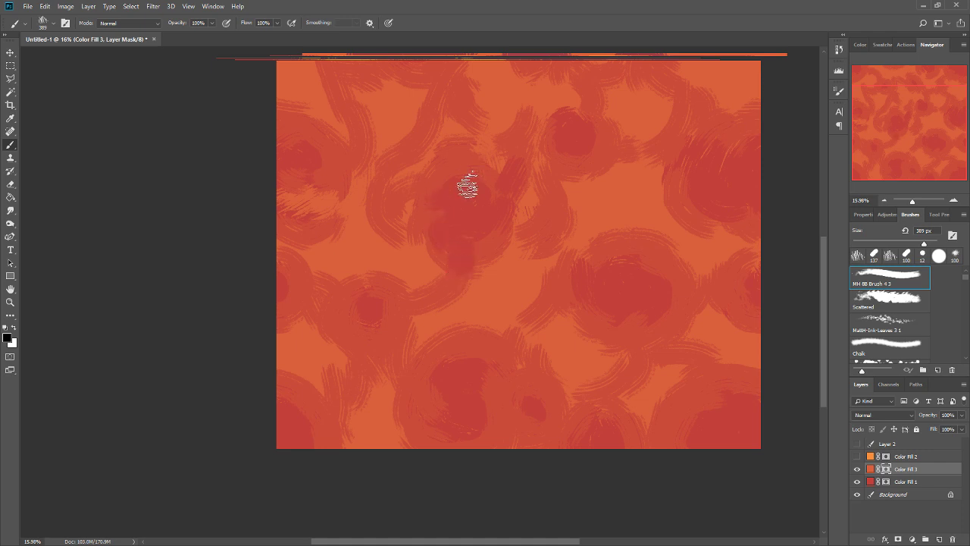
{"action": "mouse_move", "coordinate": [506, 357]}
{"action": "left_mouse_down"}
{"action": "mouse_move", "coordinate": [480, 422]}
{"action": "mouse_move", "coordinate": [494, 363]}
{"action": "mouse_move", "coordinate": [507, 355]}
{"action": "mouse_move", "coordinate": [468, 364]}
{"action": "mouse_move", "coordinate": [431, 397]}
{"action": "left_mouse_up"}
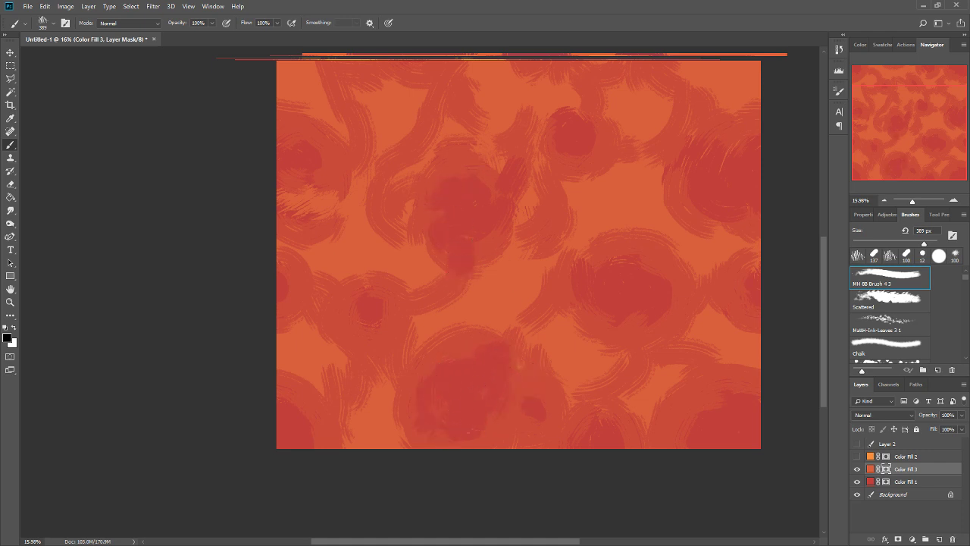
{"action": "mouse_move", "coordinate": [484, 432]}
{"action": "left_mouse_down"}
{"action": "mouse_move", "coordinate": [554, 423]}
{"action": "mouse_move", "coordinate": [531, 417]}
{"action": "mouse_move", "coordinate": [688, 434]}
{"action": "left_mouse_up"}
{"action": "mouse_move", "coordinate": [686, 279]}
{"action": "left_mouse_down"}
{"action": "mouse_move", "coordinate": [674, 305]}
{"action": "mouse_move", "coordinate": [653, 309]}
{"action": "mouse_move", "coordinate": [614, 263]}
{"action": "mouse_move", "coordinate": [568, 305]}
{"action": "mouse_move", "coordinate": [558, 283]}
{"action": "mouse_move", "coordinate": [560, 297]}
{"action": "mouse_move", "coordinate": [610, 292]}
{"action": "mouse_move", "coordinate": [544, 259]}
{"action": "mouse_move", "coordinate": [553, 285]}
{"action": "mouse_move", "coordinate": [570, 248]}
{"action": "mouse_move", "coordinate": [545, 293]}
{"action": "mouse_move", "coordinate": [512, 284]}
{"action": "mouse_move", "coordinate": [558, 297]}
{"action": "mouse_move", "coordinate": [569, 278]}
{"action": "mouse_move", "coordinate": [595, 305]}
{"action": "mouse_move", "coordinate": [555, 293]}
{"action": "mouse_move", "coordinate": [604, 312]}
{"action": "left_mouse_up"}
Paint grey on the Color Fill 3 mask along the western edge of the eastern cell to soften and extend its outline.
{"action": "key", "text": "x"}
{"action": "left_click", "coordinate": [623, 289], "text": "alt"}
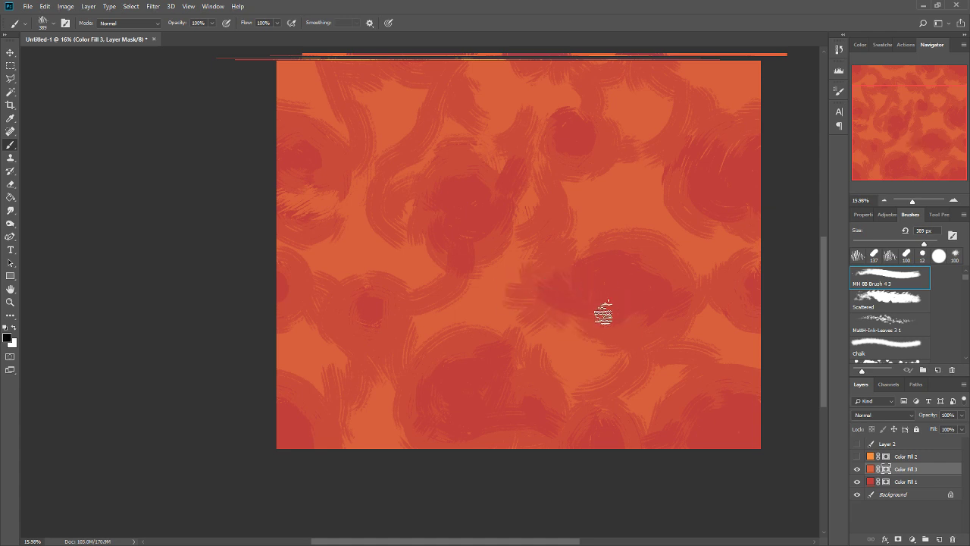
{"action": "left_click_drag", "start_coordinate": [670, 156], "coordinate": [672, 220]}
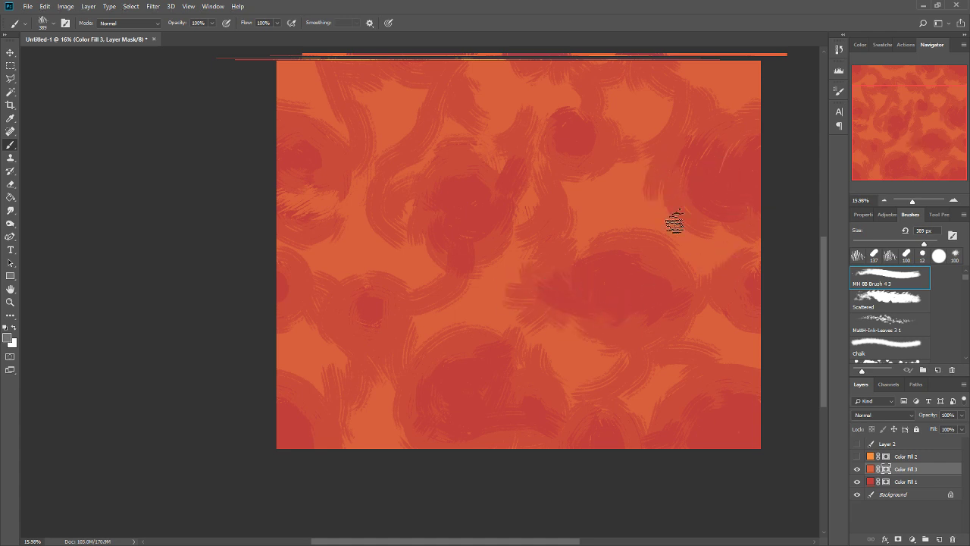
{"action": "left_click_drag", "start_coordinate": [655, 188], "coordinate": [646, 215]}
Paint black on the Color Fill 3 mask to spread the dark cores of the central, western and southwestern cells.
{"action": "left_click_drag", "start_coordinate": [645, 324], "coordinate": [638, 434]}
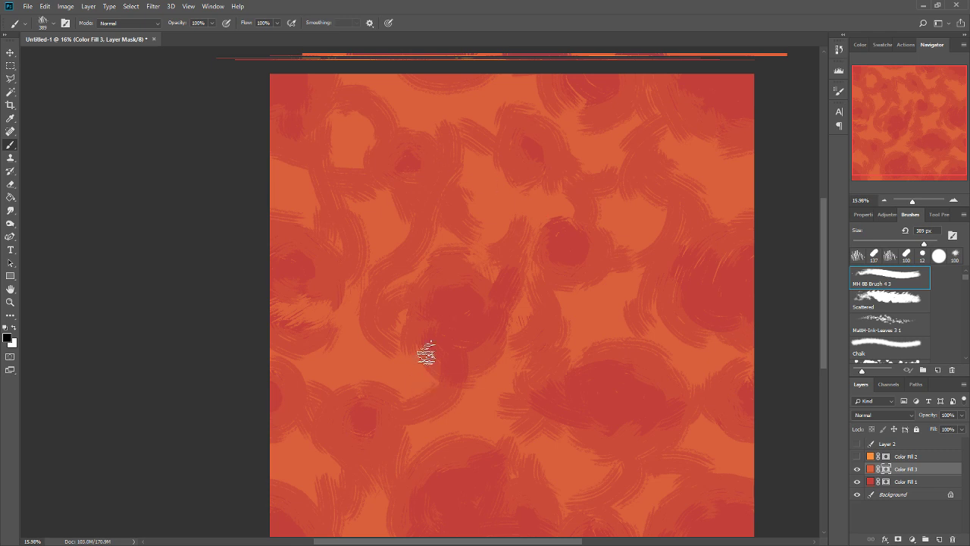
{"action": "mouse_move", "coordinate": [416, 312]}
{"action": "left_mouse_down"}
{"action": "mouse_move", "coordinate": [436, 312]}
{"action": "mouse_move", "coordinate": [437, 300]}
{"action": "mouse_move", "coordinate": [434, 317]}
{"action": "left_mouse_up"}
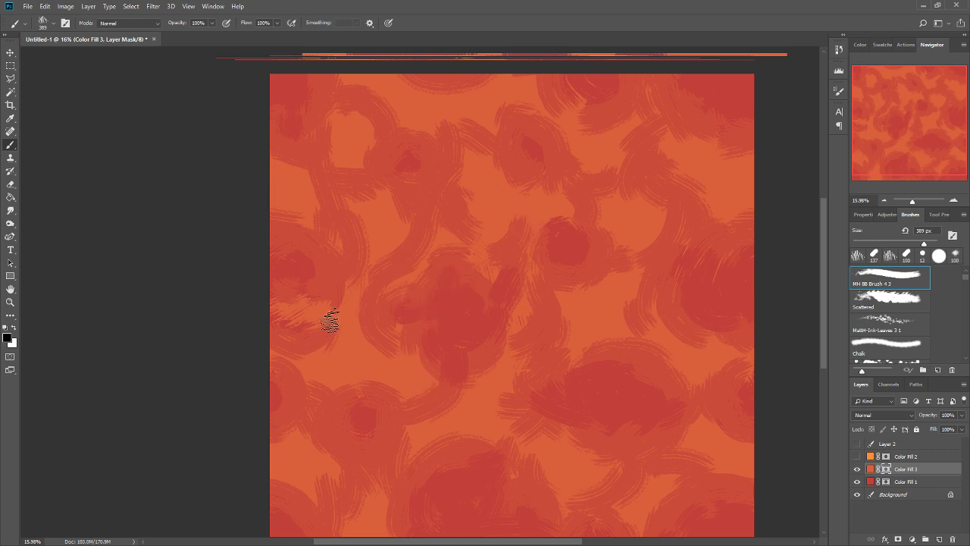
{"action": "mouse_move", "coordinate": [311, 301]}
{"action": "left_mouse_down"}
{"action": "mouse_move", "coordinate": [345, 287]}
{"action": "mouse_move", "coordinate": [309, 302]}
{"action": "left_mouse_up"}
{"action": "left_click_drag", "start_coordinate": [586, 368], "coordinate": [627, 274]}
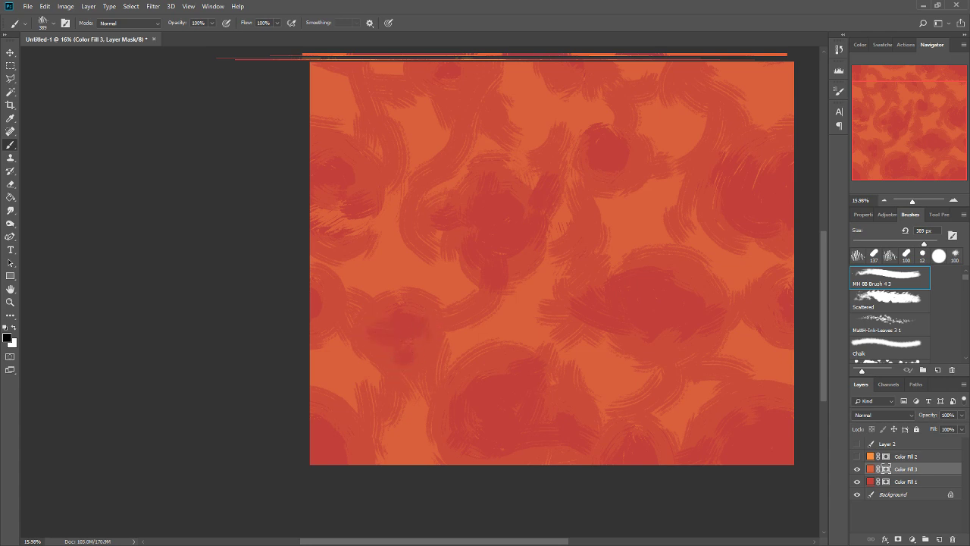
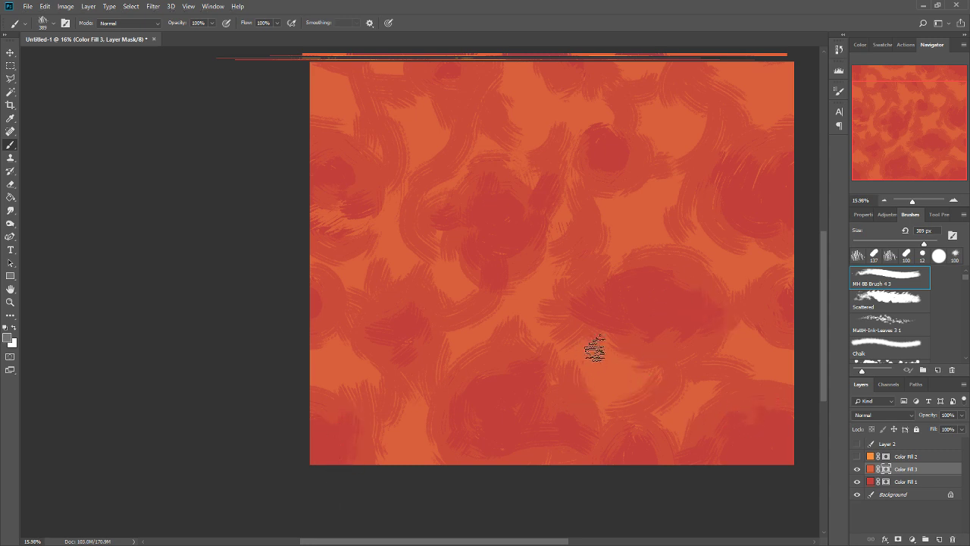
Show the Color Fill 2 layer over the pattern and lower its opacity to 48%.
{"action": "left_click_drag", "start_coordinate": [672, 274], "coordinate": [625, 300]}
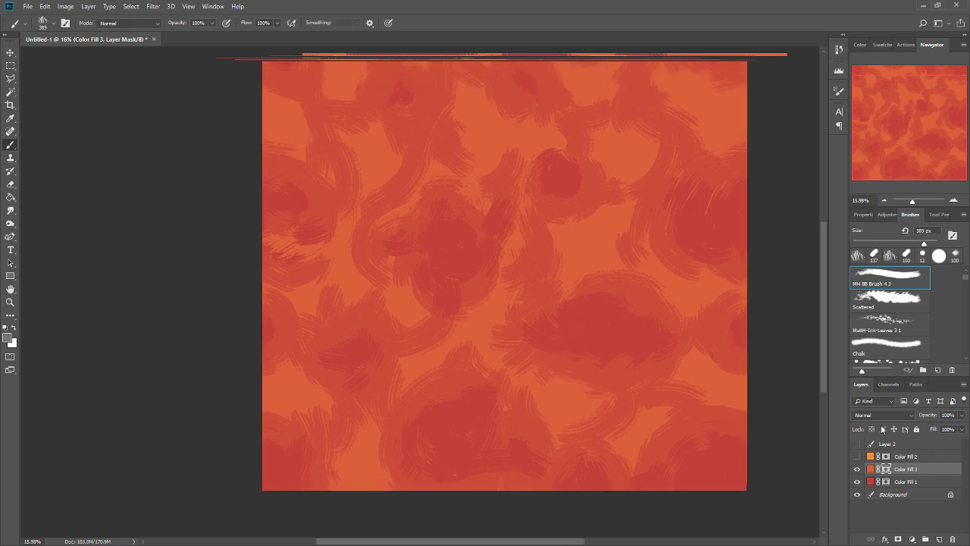
{"action": "left_click", "coordinate": [857, 457]}
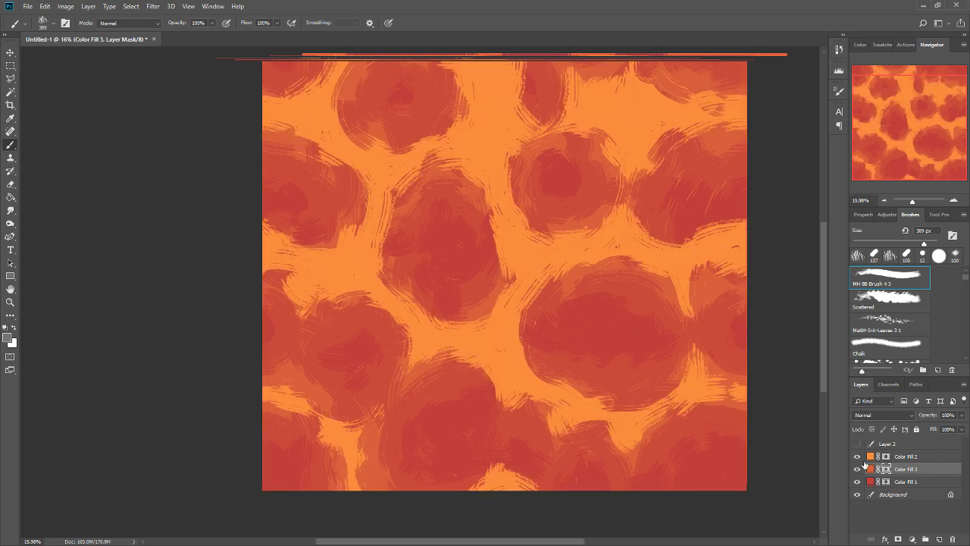
{"action": "left_click", "coordinate": [887, 458]}
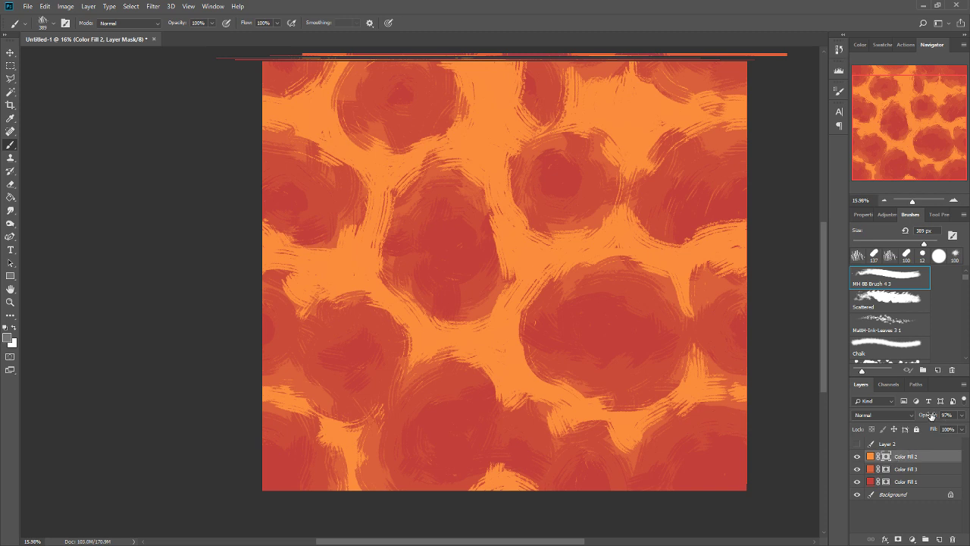
{"action": "mouse_move", "coordinate": [931, 416]}
{"action": "left_mouse_down"}
{"action": "mouse_move", "coordinate": [895, 427]}
{"action": "mouse_move", "coordinate": [941, 418]}
{"action": "left_mouse_up"}
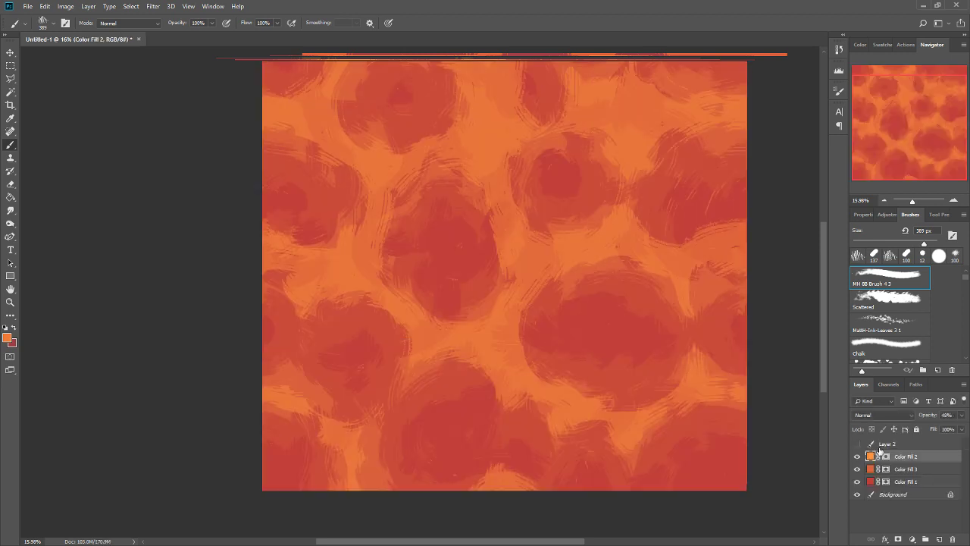
Fill the entire Color Fill 2 mask with black to clear the layer's lighter orange pattern.
{"action": "left_click", "coordinate": [887, 456]}
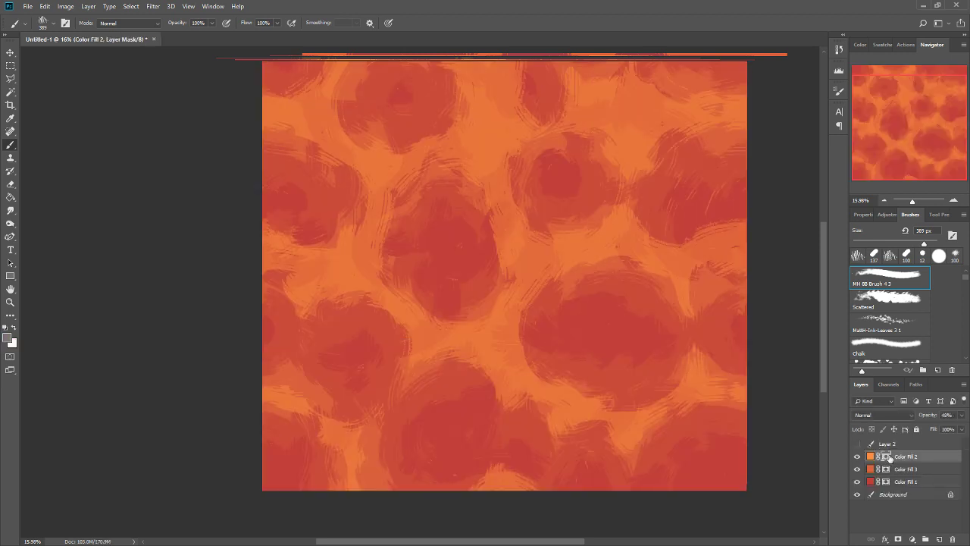
{"action": "key", "text": "Delete"}
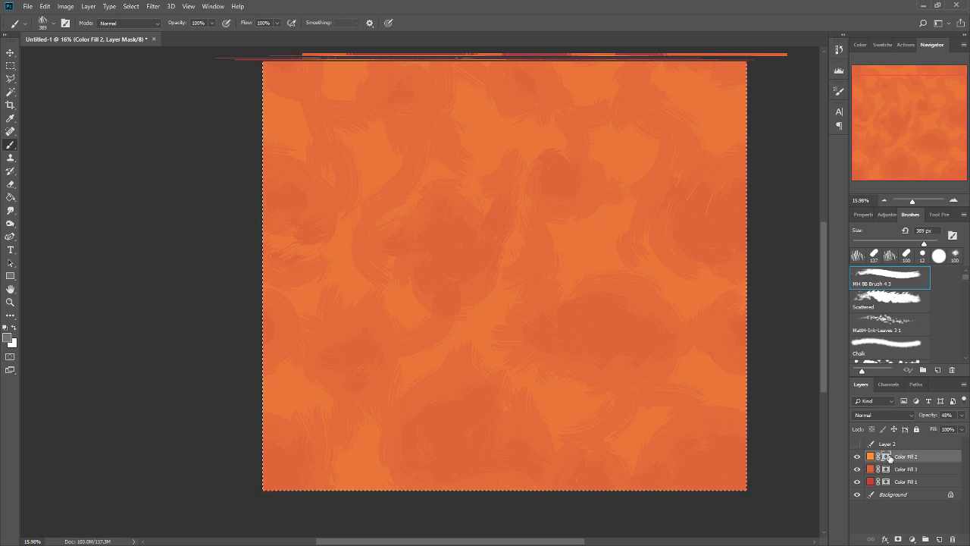
{"action": "key", "text": "i"}
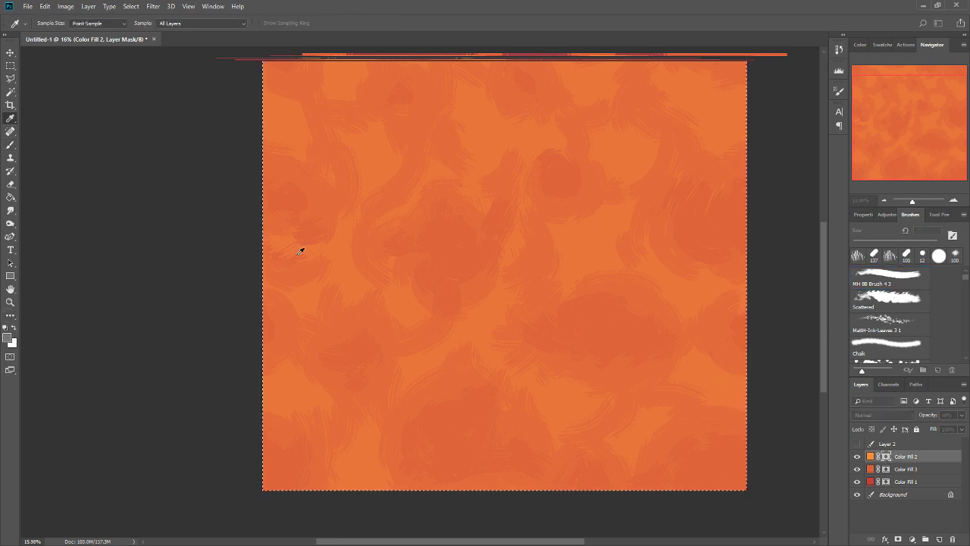
{"action": "key", "text": "b"}
{"action": "key", "text": "d"}
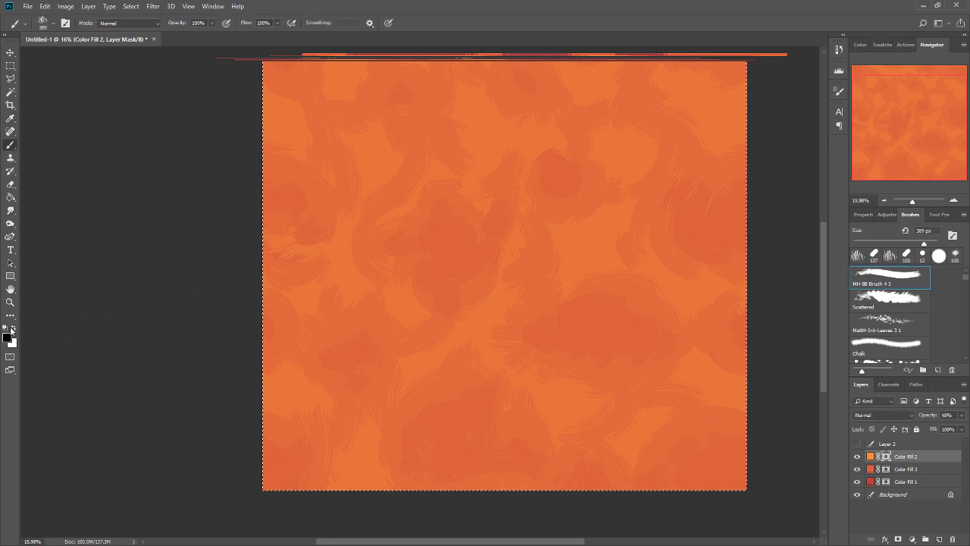
{"action": "key", "text": "Delete"}
{"action": "key", "text": "ctrl+d"}
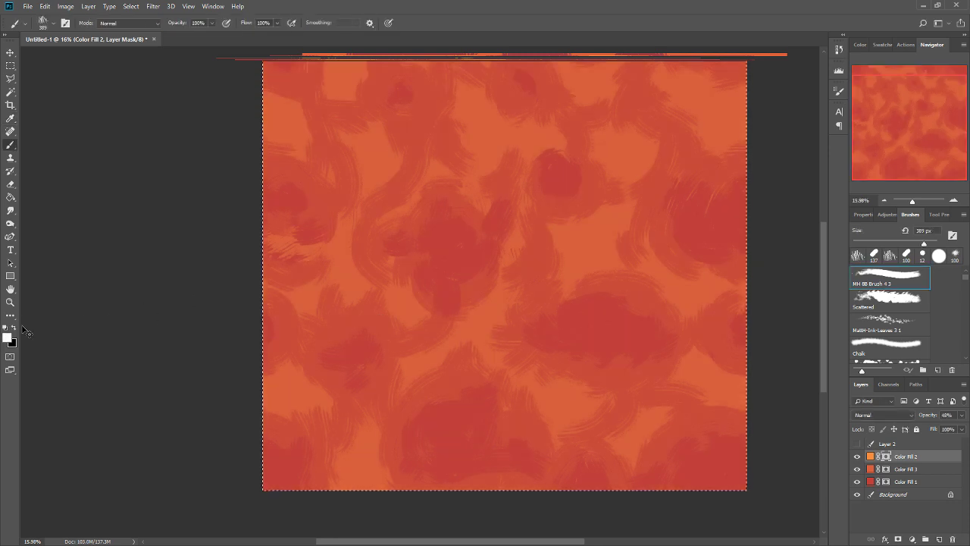
Recolour Color Fill 3 to a brighter, yellower orange and hide Color Fill 2.
{"action": "left_click", "coordinate": [869, 469]}
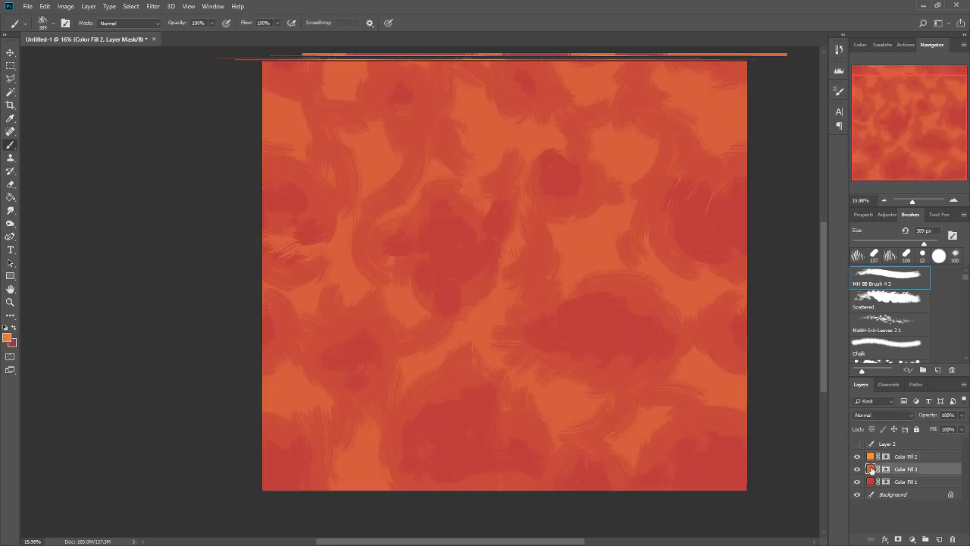
{"action": "key", "text": "i"}
{"action": "left_click_drag", "start_coordinate": [491, 341], "coordinate": [490, 330]}
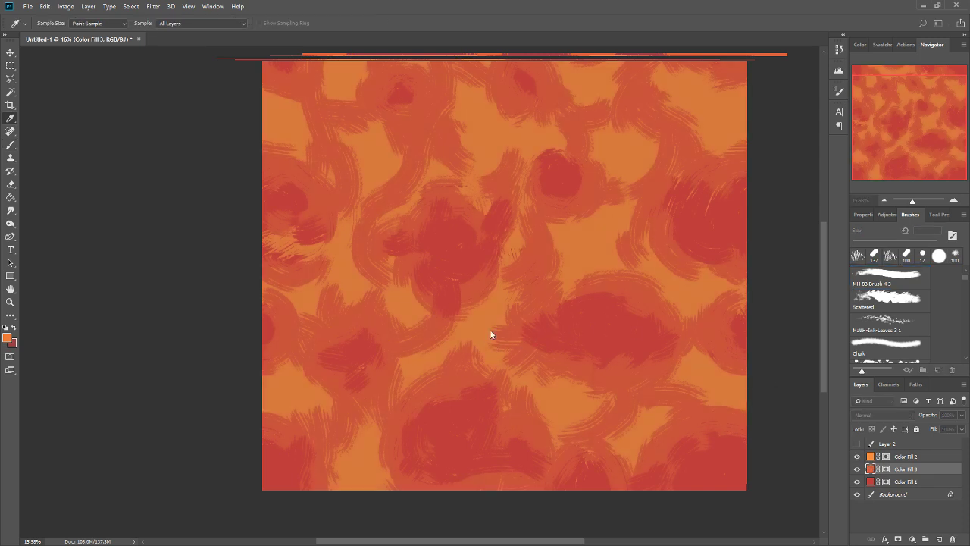
{"action": "left_click_drag", "start_coordinate": [458, 255], "coordinate": [459, 242]}
{"action": "key", "text": "Return"}
{"action": "key", "text": "b"}
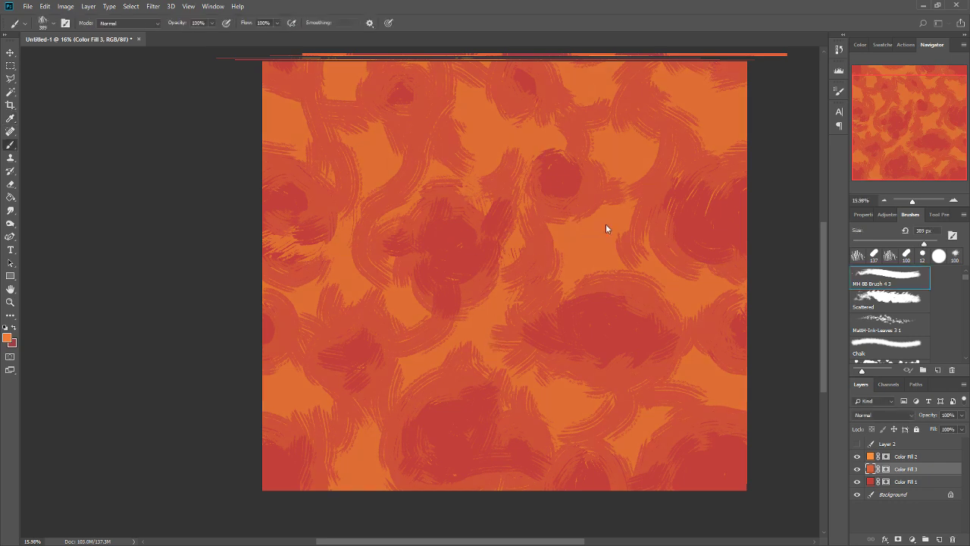
Paint grey on the Color Fill 3 mask to break up the northern and eastern orange gaps and soften the southern core.
{"action": "left_click", "coordinate": [886, 470]}
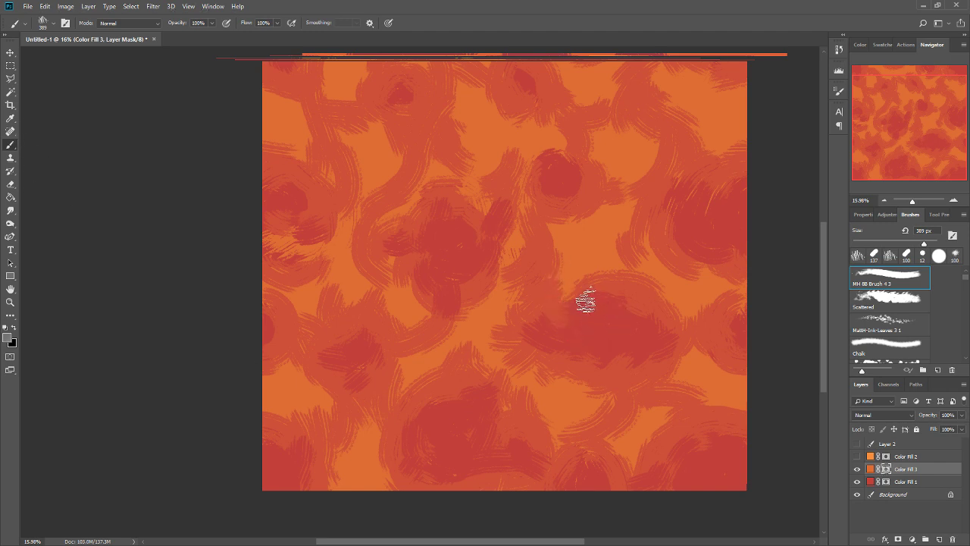
{"action": "left_click_drag", "start_coordinate": [598, 247], "coordinate": [564, 289]}
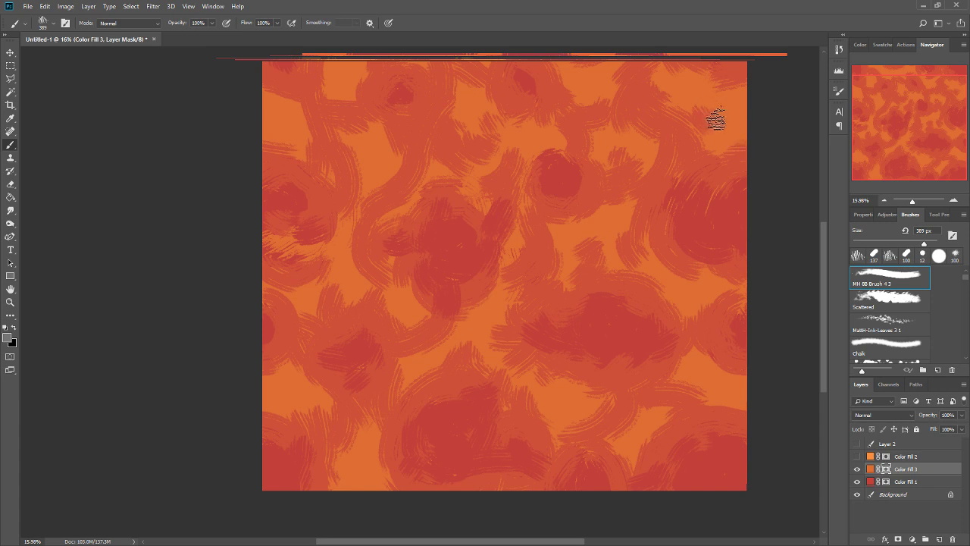
{"action": "left_click_drag", "start_coordinate": [711, 171], "coordinate": [717, 203]}
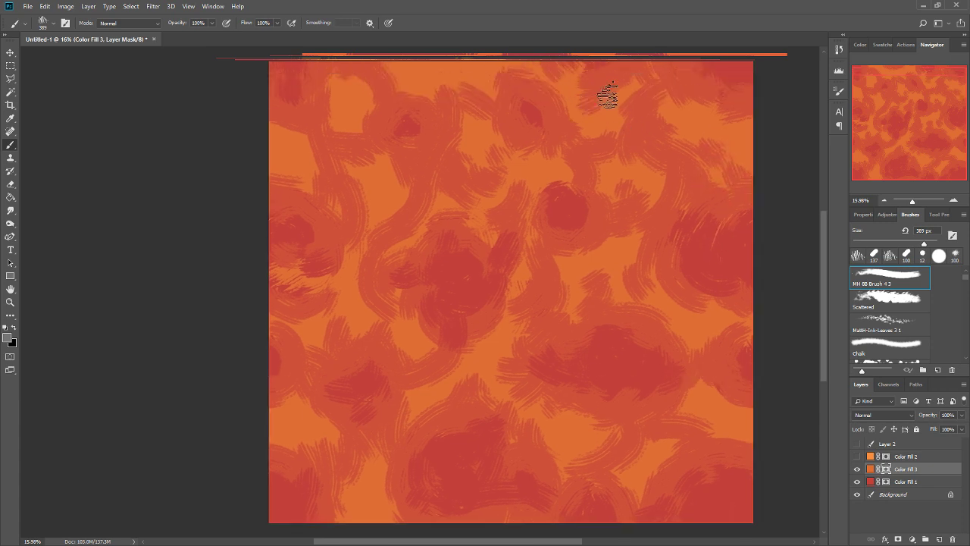
{"action": "left_click_drag", "start_coordinate": [566, 163], "coordinate": [611, 201]}
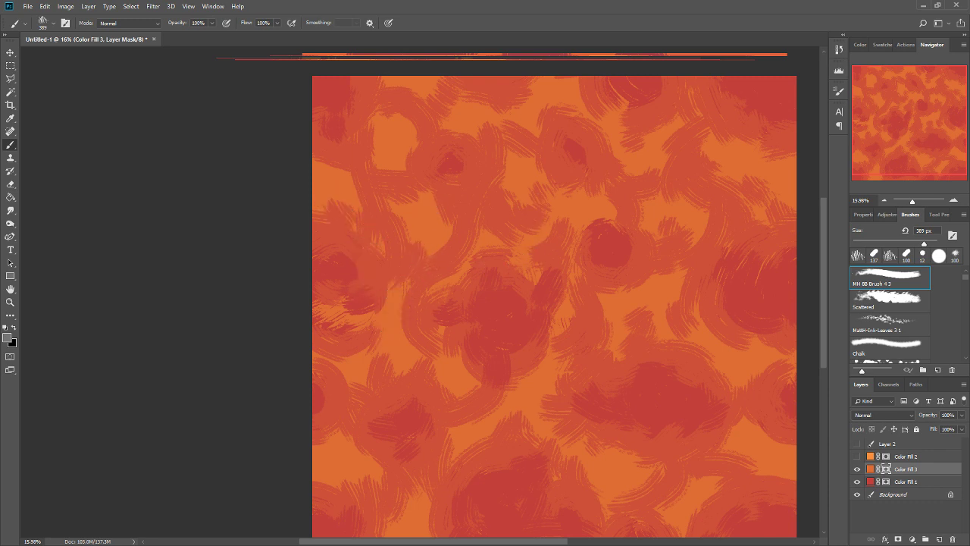
{"action": "left_click_drag", "start_coordinate": [551, 363], "coordinate": [567, 295]}
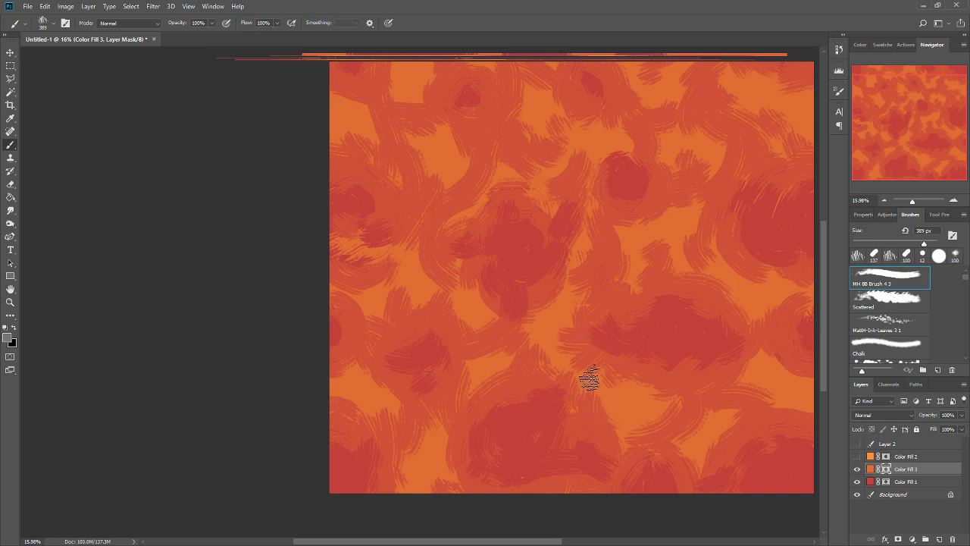
{"action": "left_click_drag", "start_coordinate": [568, 402], "coordinate": [580, 419]}
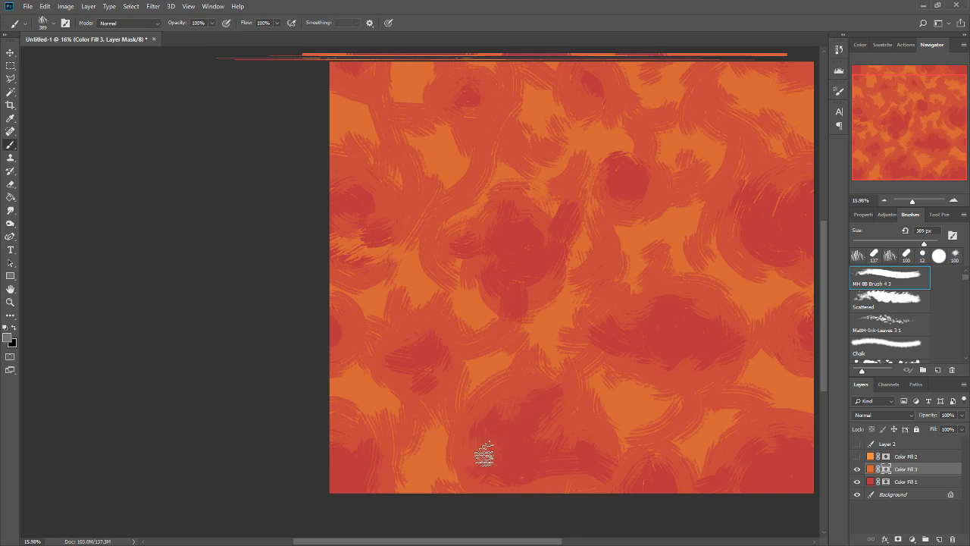
Paint black on the Color Fill 3 mask to add a dark patch beside the southwestern edge of the eastern cell.
{"action": "left_click_drag", "start_coordinate": [665, 322], "coordinate": [600, 333]}
{"action": "left_click_drag", "start_coordinate": [626, 334], "coordinate": [647, 330]}
{"action": "left_click", "coordinate": [716, 269], "text": "alt"}
{"action": "mouse_move", "coordinate": [658, 294]}
{"action": "left_mouse_down"}
{"action": "mouse_move", "coordinate": [635, 263]}
{"action": "mouse_move", "coordinate": [634, 275]}
{"action": "mouse_move", "coordinate": [670, 296]}
{"action": "left_mouse_up"}
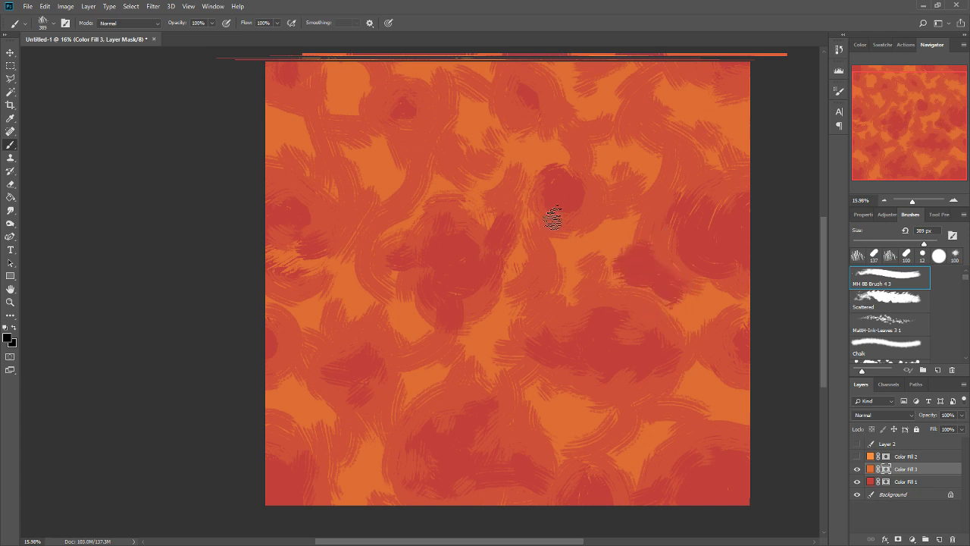
Add black patches to the north-central and northeastern bands of the Color Fill 3 mask, and break up the northeastern one with grey.
{"action": "mouse_move", "coordinate": [485, 140]}
{"action": "left_mouse_down"}
{"action": "mouse_move", "coordinate": [462, 155]}
{"action": "mouse_move", "coordinate": [459, 139]}
{"action": "mouse_move", "coordinate": [554, 178]}
{"action": "mouse_move", "coordinate": [492, 162]}
{"action": "left_mouse_up"}
{"action": "left_click_drag", "start_coordinate": [702, 226], "coordinate": [710, 303]}
{"action": "left_click_drag", "start_coordinate": [651, 203], "coordinate": [678, 220]}
{"action": "left_click", "coordinate": [687, 247], "text": "alt"}
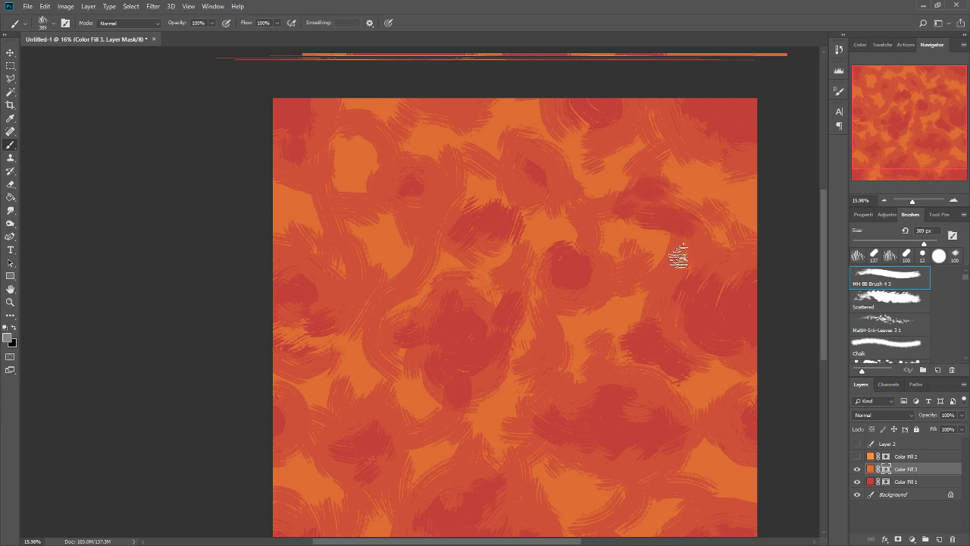
{"action": "mouse_move", "coordinate": [680, 256]}
{"action": "left_mouse_down"}
{"action": "mouse_move", "coordinate": [635, 219]}
{"action": "mouse_move", "coordinate": [695, 201]}
{"action": "mouse_move", "coordinate": [615, 191]}
{"action": "left_mouse_up"}
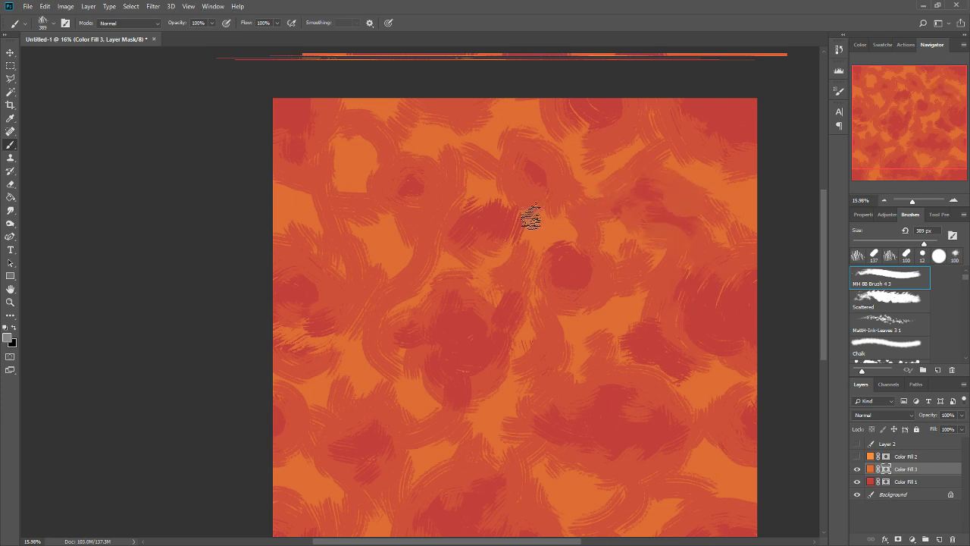
Extend the dark cores of the two northern cells with black on the Color Fill 3 mask, and soften the patch between them with grey.
{"action": "key", "text": "x"}
{"action": "mouse_move", "coordinate": [533, 174]}
{"action": "left_mouse_down"}
{"action": "mouse_move", "coordinate": [503, 197]}
{"action": "mouse_move", "coordinate": [499, 220]}
{"action": "mouse_move", "coordinate": [481, 215]}
{"action": "mouse_move", "coordinate": [463, 235]}
{"action": "mouse_move", "coordinate": [432, 219]}
{"action": "mouse_move", "coordinate": [432, 243]}
{"action": "left_mouse_up"}
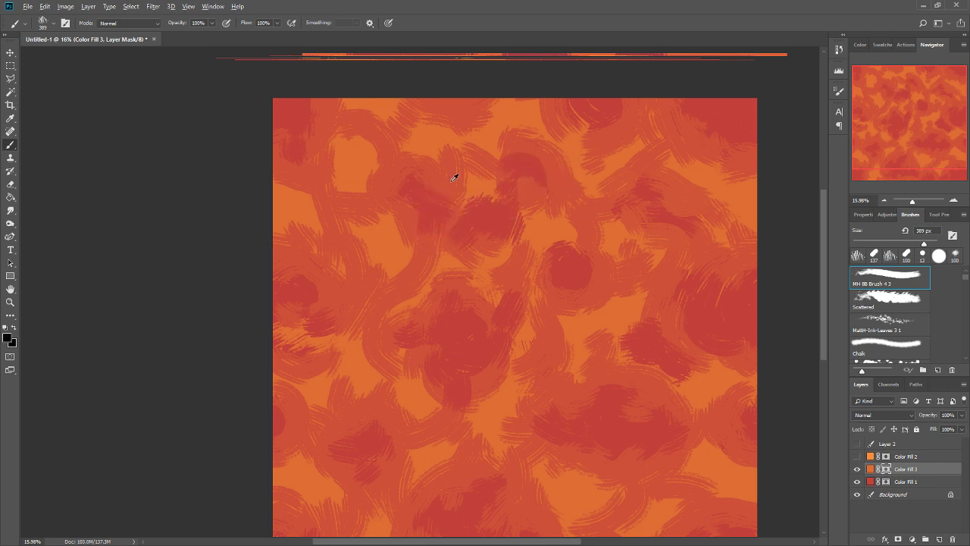
{"action": "key", "text": "x"}
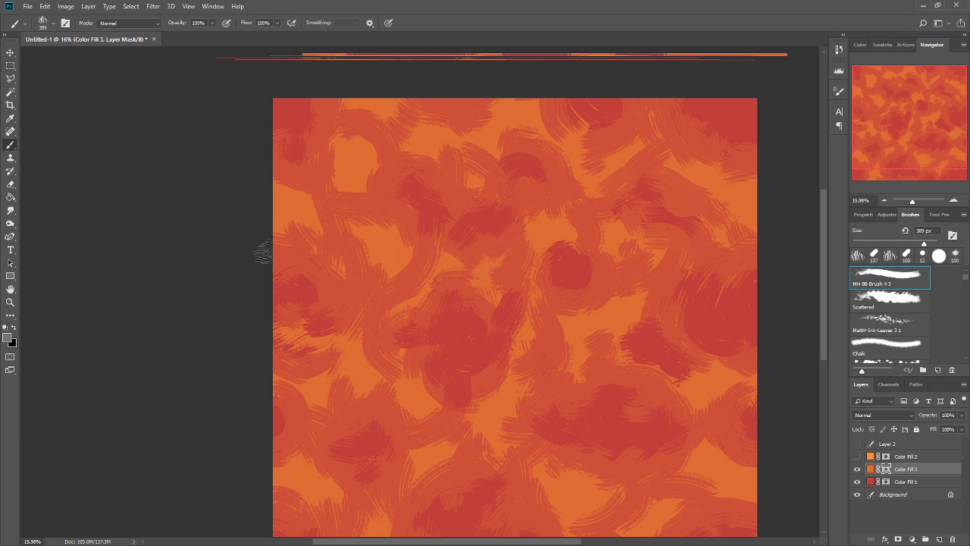
Set the Smudge tool to 180 px and blend the streaks between the central cell and its eastern neighbours on the Color Fill 3 mask.
{"action": "left_click", "coordinate": [17, 212]}
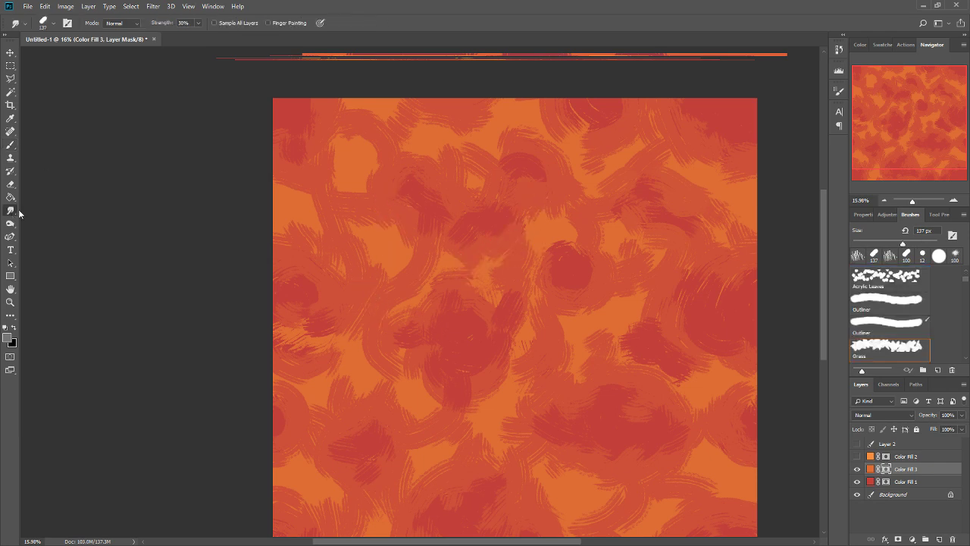
{"action": "left_click", "coordinate": [909, 239]}
{"action": "scroll", "coordinate": [632, 318], "scroll_direction": "down", "scroll_amount": 2}
{"action": "left_click_drag", "start_coordinate": [574, 259], "coordinate": [587, 277]}
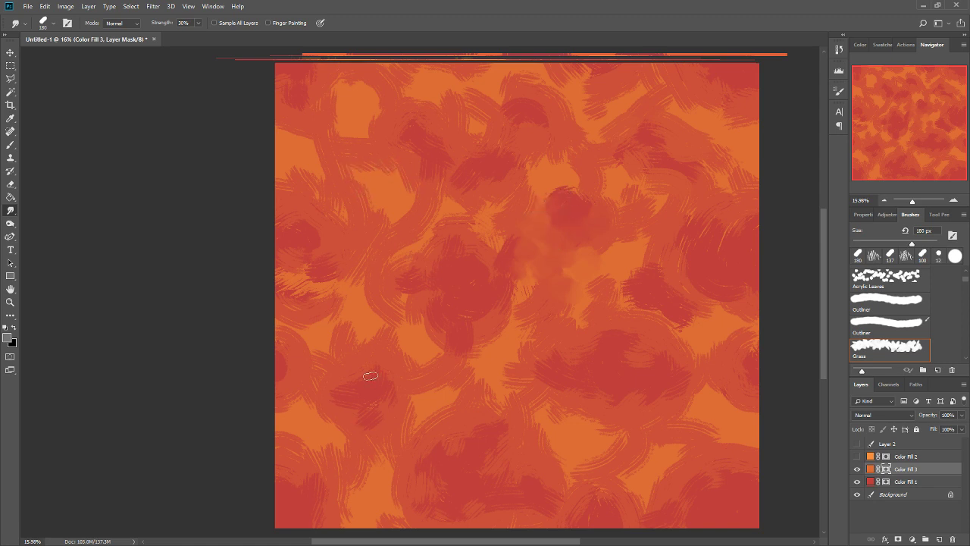
Smudge the hard brush edges in the southwestern, southeastern and northern areas of the Color Fill 3 mask into soft transitions.
{"action": "left_click_drag", "start_coordinate": [416, 363], "coordinate": [428, 356]}
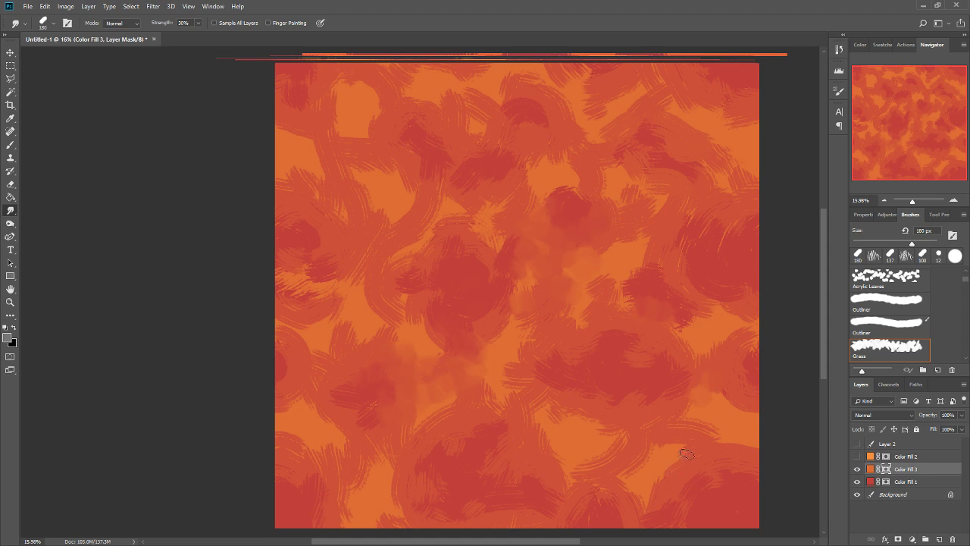
{"action": "left_click_drag", "start_coordinate": [687, 454], "coordinate": [647, 509]}
{"action": "left_click_drag", "start_coordinate": [331, 421], "coordinate": [312, 403]}
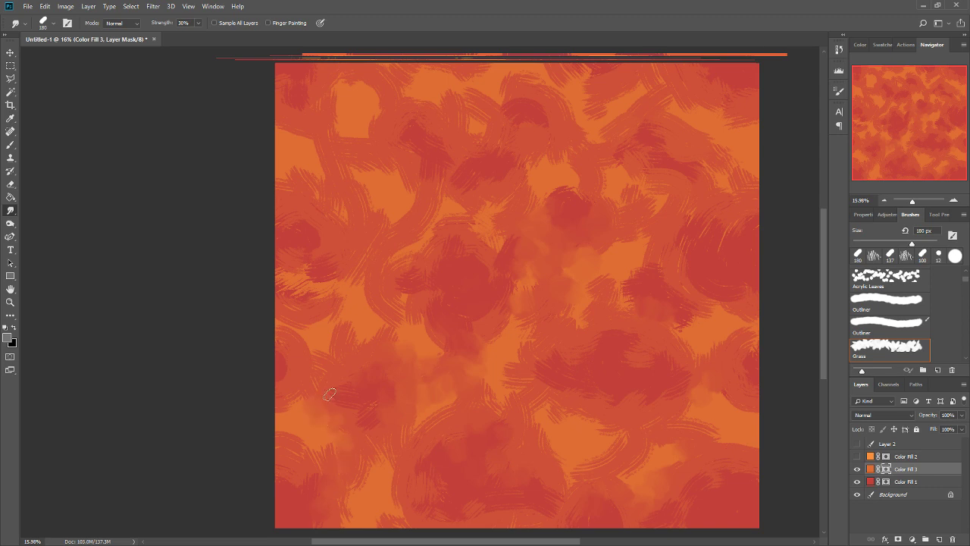
{"action": "left_click_drag", "start_coordinate": [369, 208], "coordinate": [355, 180]}
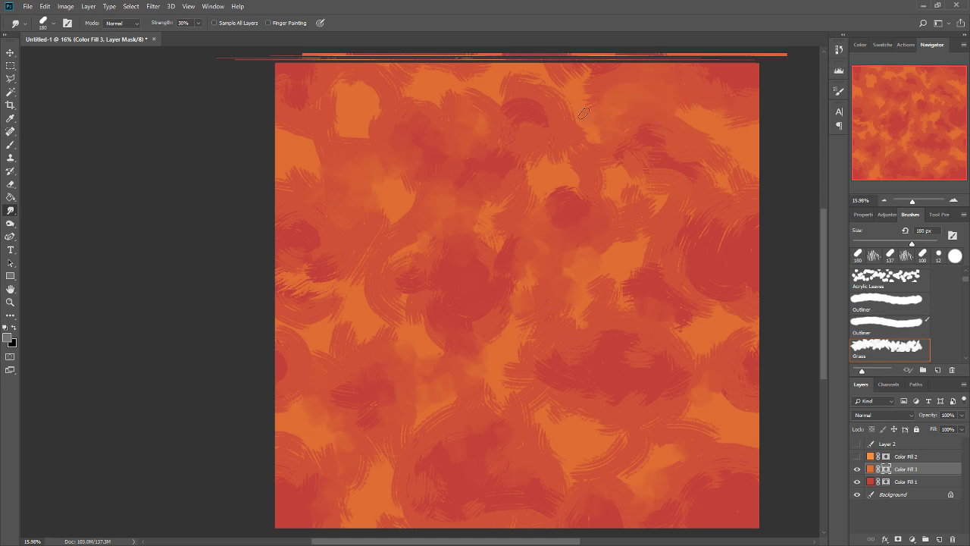
{"action": "left_click_drag", "start_coordinate": [649, 362], "coordinate": [623, 309]}
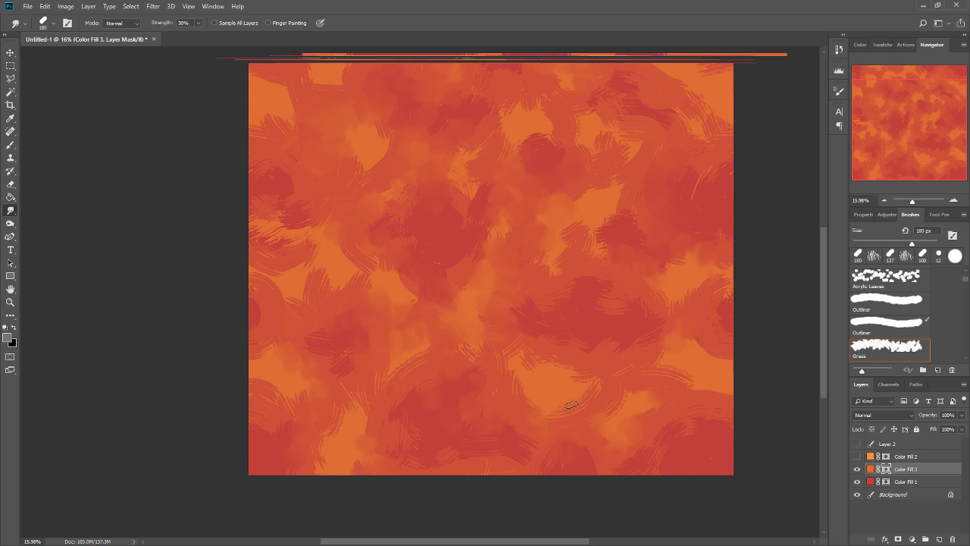
Offset the Color Fill 3 mask to expose its seams, smudge them smooth, and offset the mask back.
{"action": "left_click", "coordinate": [858, 469]}
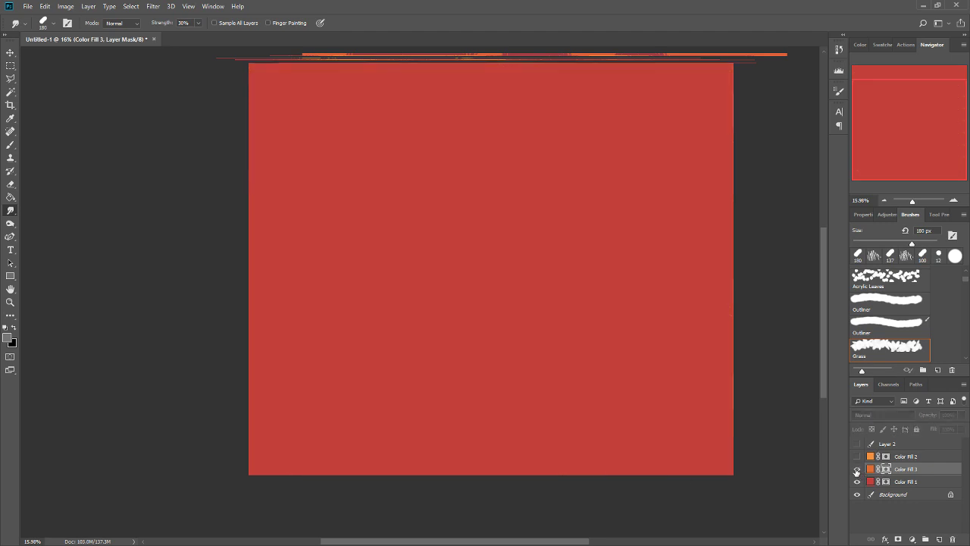
{"action": "left_click", "coordinate": [857, 469]}
{"action": "key", "text": "ctrl+alt+f"}
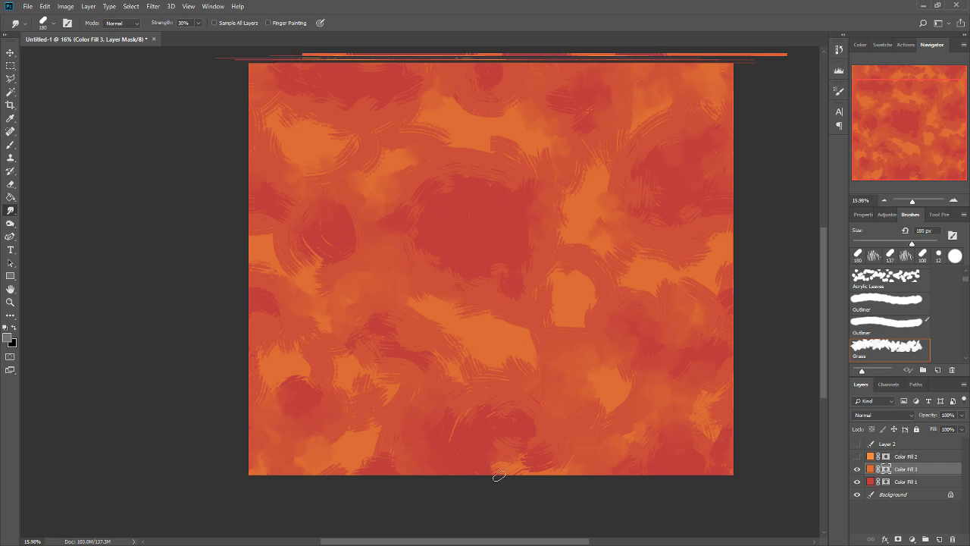
{"action": "left_click_drag", "start_coordinate": [580, 283], "coordinate": [569, 375]}
{"action": "left_click_drag", "start_coordinate": [481, 140], "coordinate": [475, 150]}
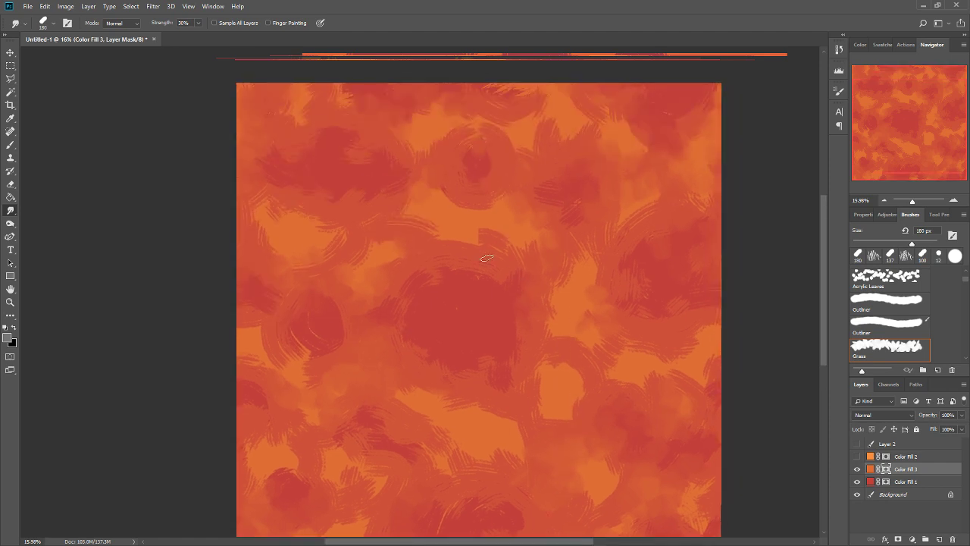
{"action": "left_click_drag", "start_coordinate": [487, 256], "coordinate": [482, 233]}
{"action": "key", "text": "ctrl+alt+f"}
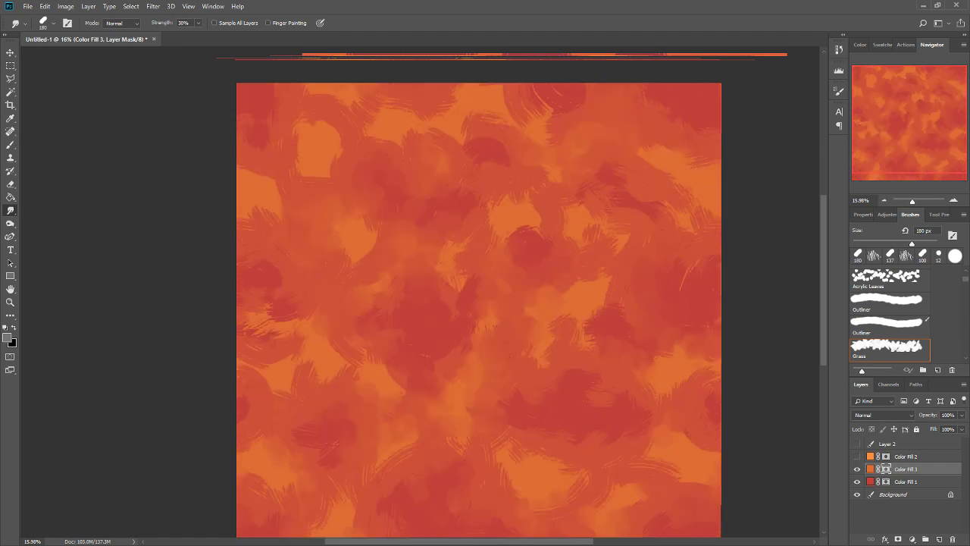
Compare the pattern with Color Fill 3 hidden and shown, and return to the Brush tool.
{"action": "left_click_drag", "start_coordinate": [627, 390], "coordinate": [619, 336]}
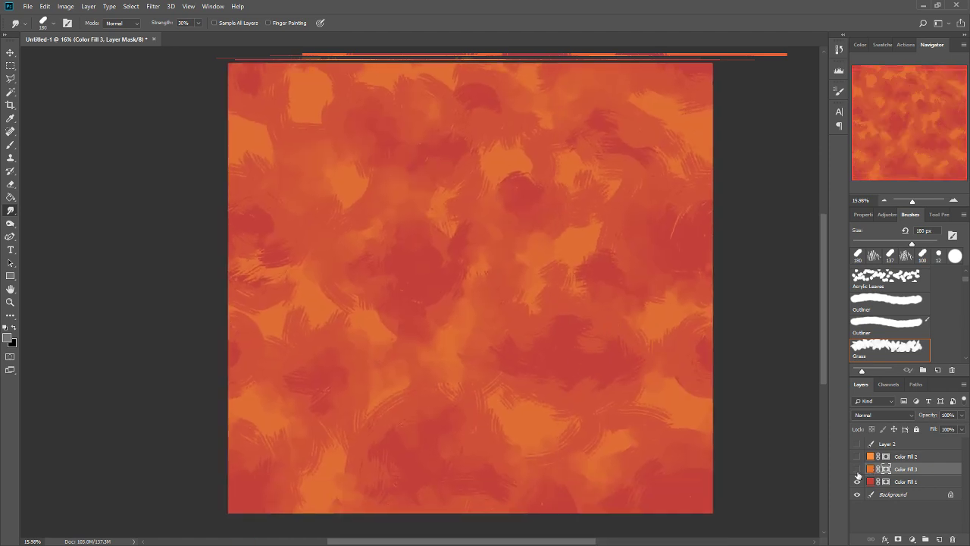
{"action": "left_click", "coordinate": [857, 470]}
{"action": "left_click", "coordinate": [857, 469]}
{"action": "key", "text": "b"}
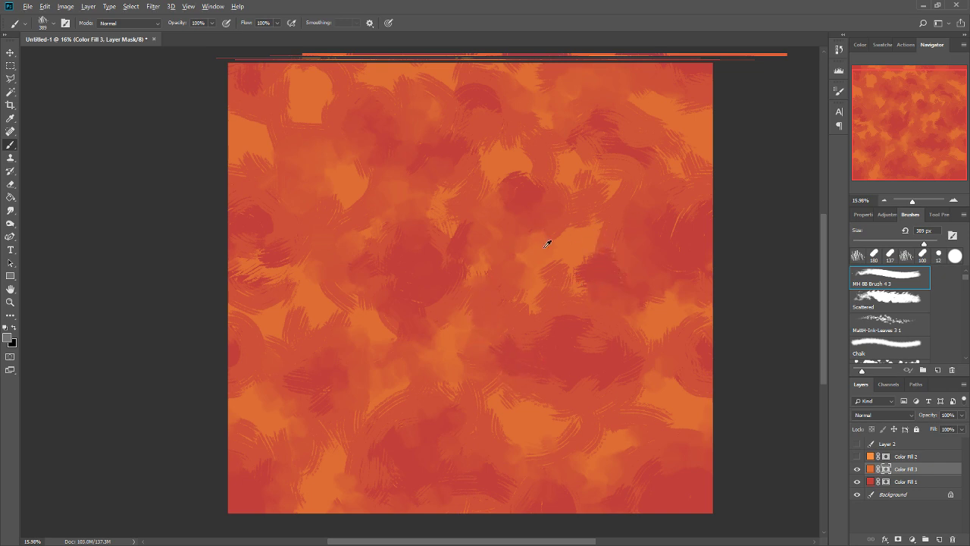
Paint dry-brush streaks in sampled greys, black and white over the central and northwestern cells of the Color Fill 3 mask.
{"action": "left_click", "coordinate": [561, 263], "text": "alt"}
{"action": "left_click", "coordinate": [526, 231], "text": "alt"}
{"action": "left_click", "coordinate": [528, 188], "text": "alt"}
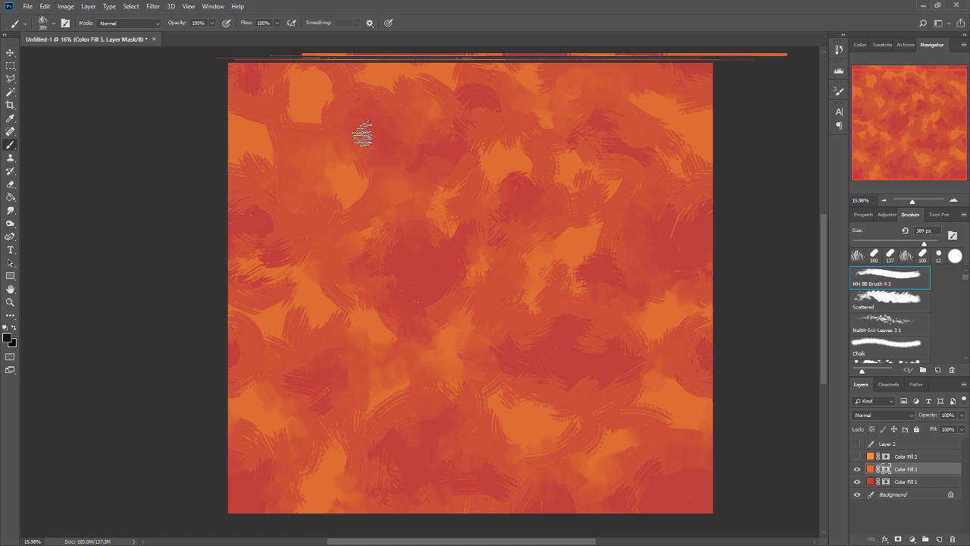
{"action": "left_click", "coordinate": [339, 127], "text": "alt"}
{"action": "key", "text": "d"}
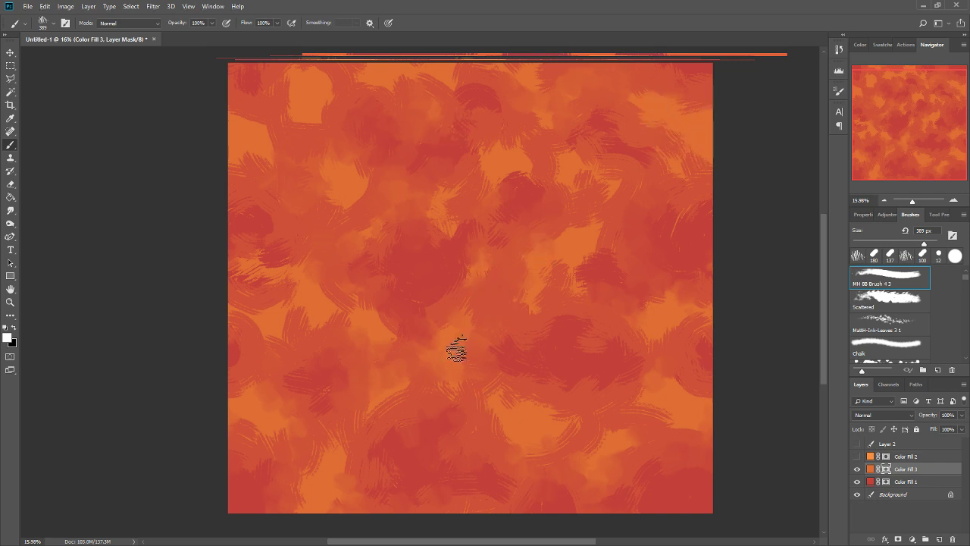
{"action": "key", "text": "x"}
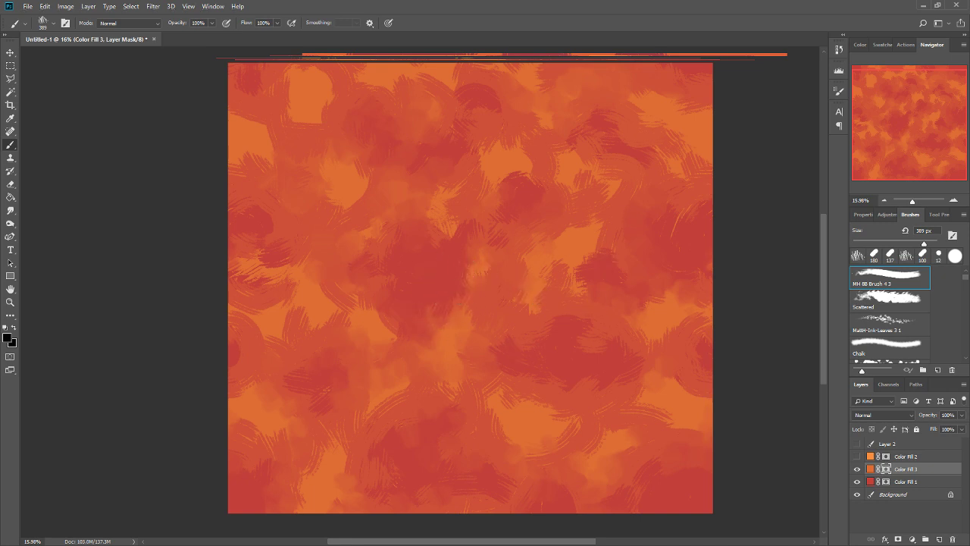
{"action": "key", "text": "x"}
{"action": "scroll", "coordinate": [305, 173], "scroll_direction": "up", "scroll_amount": 5}
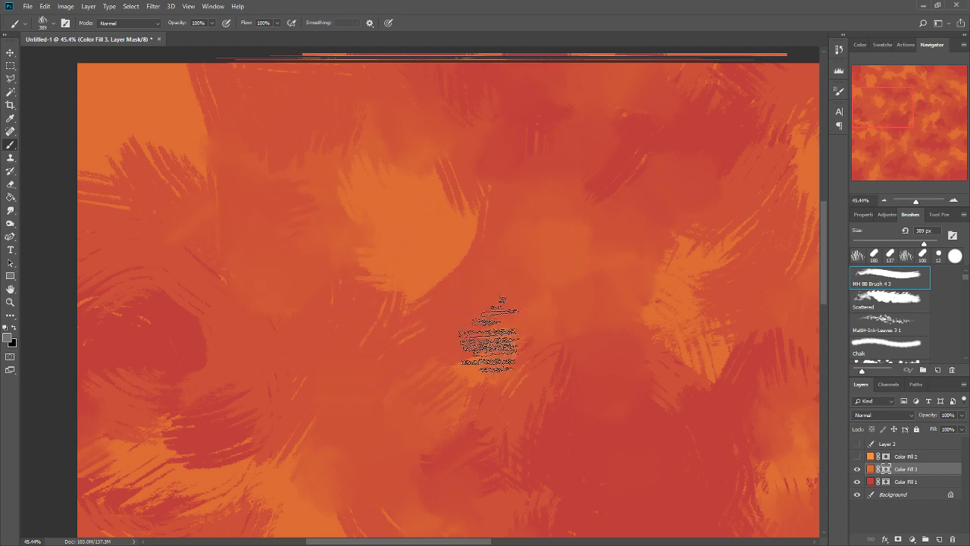
{"action": "scroll", "coordinate": [482, 342], "scroll_direction": "down", "scroll_amount": 3}
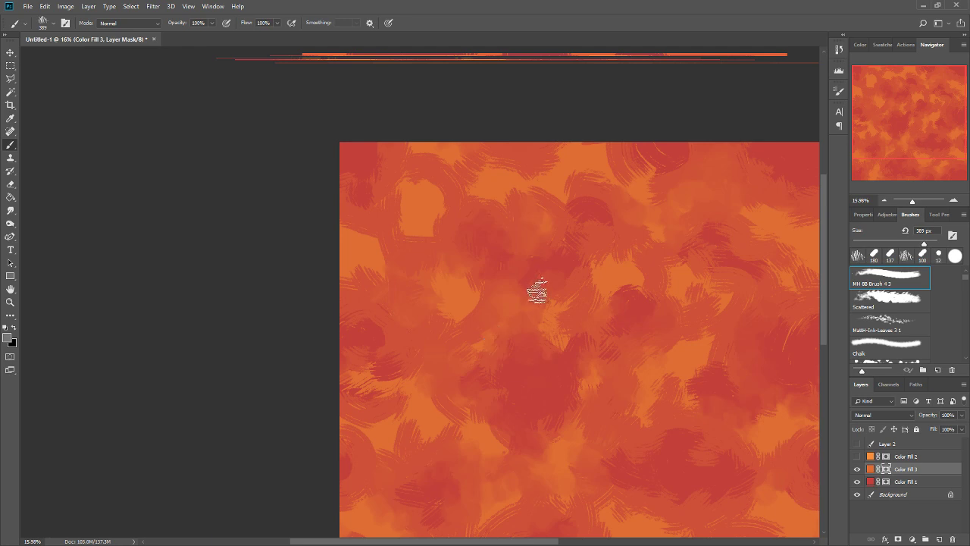
{"action": "key", "text": "ctrl+0"}
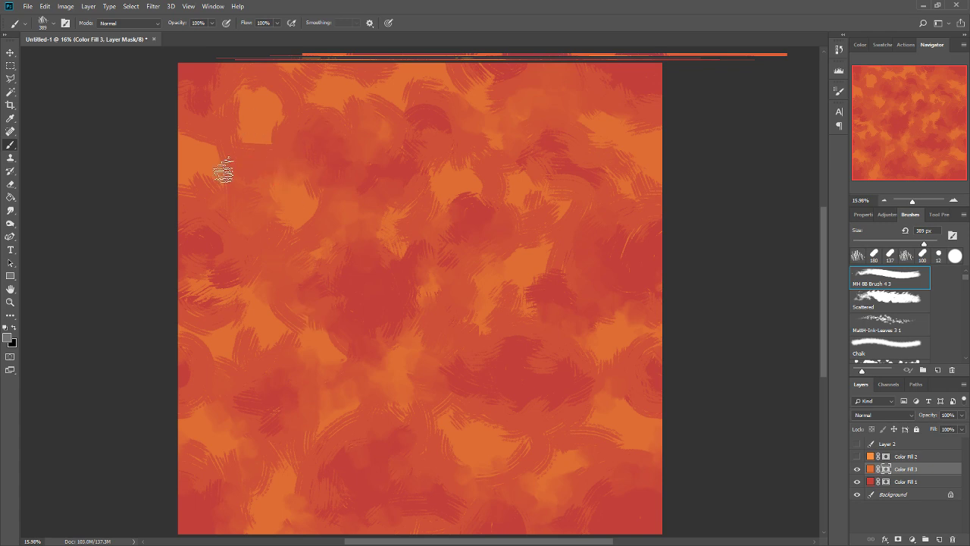
Smudge the hard brush streaks across the western, northern, eastern and southern cells of the Color Fill 3 mask at 180 px.
{"action": "left_click", "coordinate": [10, 212]}
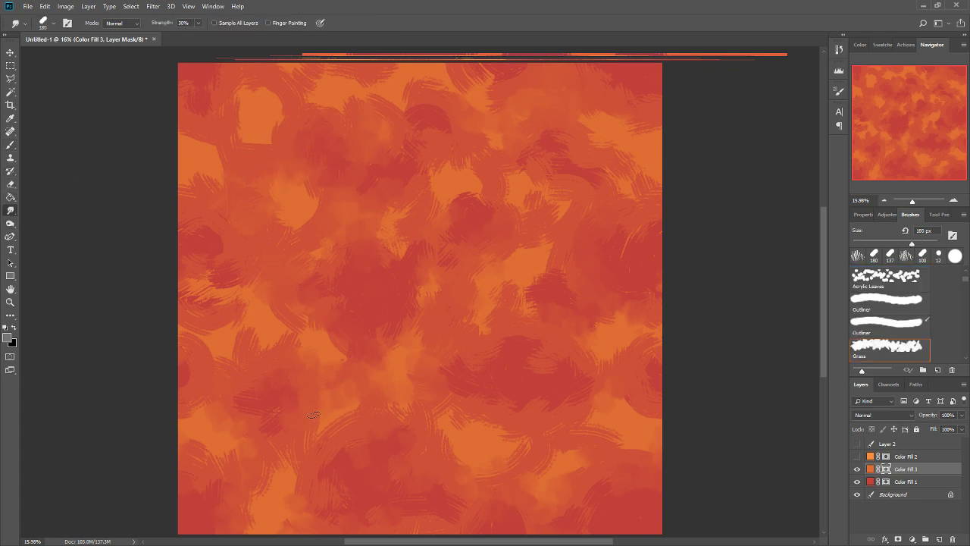
{"action": "mouse_move", "coordinate": [243, 139]}
{"action": "left_mouse_down"}
{"action": "mouse_move", "coordinate": [235, 98]}
{"action": "mouse_move", "coordinate": [292, 88]}
{"action": "mouse_move", "coordinate": [263, 151]}
{"action": "mouse_move", "coordinate": [224, 117]}
{"action": "mouse_move", "coordinate": [209, 137]}
{"action": "mouse_move", "coordinate": [212, 187]}
{"action": "mouse_move", "coordinate": [201, 188]}
{"action": "mouse_move", "coordinate": [182, 130]}
{"action": "mouse_move", "coordinate": [218, 101]}
{"action": "left_mouse_up"}
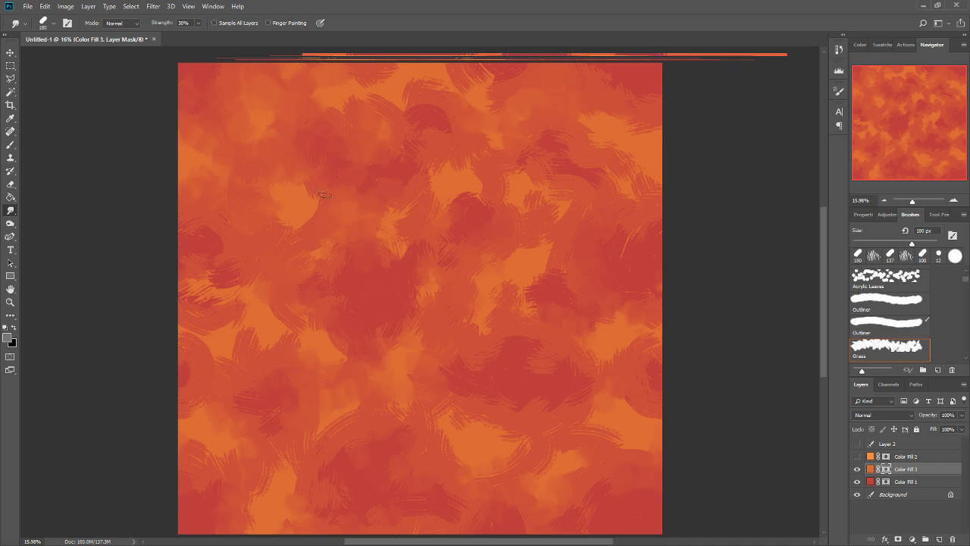
{"action": "mouse_move", "coordinate": [210, 272]}
{"action": "left_mouse_down"}
{"action": "mouse_move", "coordinate": [191, 293]}
{"action": "mouse_move", "coordinate": [177, 237]}
{"action": "mouse_move", "coordinate": [254, 294]}
{"action": "mouse_move", "coordinate": [221, 296]}
{"action": "mouse_move", "coordinate": [250, 283]}
{"action": "mouse_move", "coordinate": [192, 335]}
{"action": "mouse_move", "coordinate": [184, 318]}
{"action": "mouse_move", "coordinate": [205, 336]}
{"action": "mouse_move", "coordinate": [255, 349]}
{"action": "left_mouse_up"}
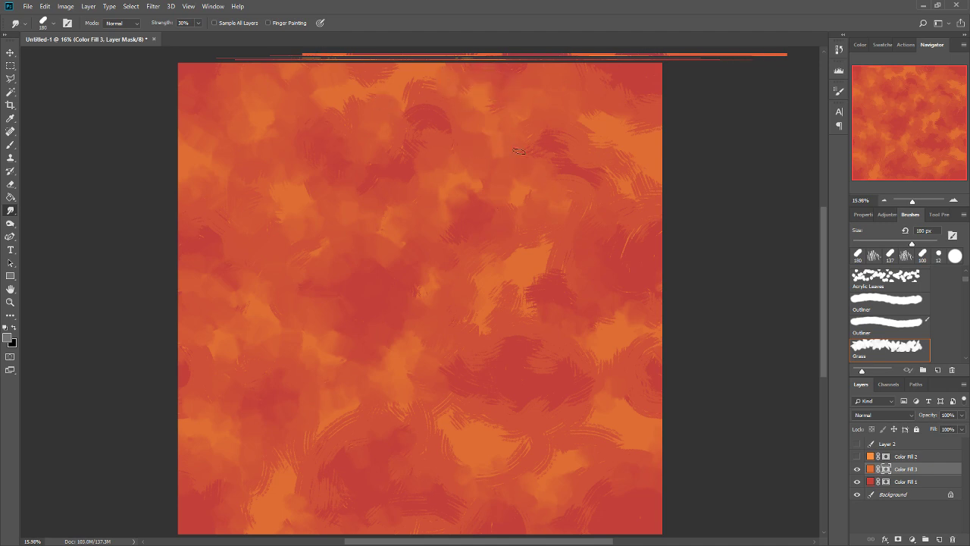
{"action": "scroll", "coordinate": [528, 182], "scroll_direction": "up", "scroll_amount": 3}
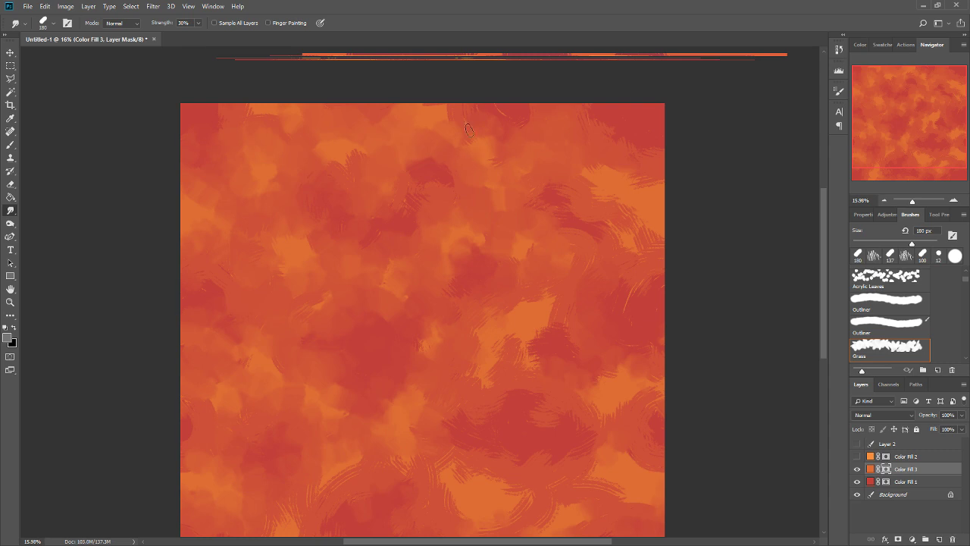
{"action": "mouse_move", "coordinate": [610, 224]}
{"action": "left_mouse_down"}
{"action": "mouse_move", "coordinate": [645, 186]}
{"action": "mouse_move", "coordinate": [620, 169]}
{"action": "mouse_move", "coordinate": [625, 141]}
{"action": "mouse_move", "coordinate": [611, 136]}
{"action": "mouse_move", "coordinate": [661, 191]}
{"action": "mouse_move", "coordinate": [632, 243]}
{"action": "mouse_move", "coordinate": [595, 250]}
{"action": "mouse_move", "coordinate": [542, 318]}
{"action": "mouse_move", "coordinate": [517, 374]}
{"action": "mouse_move", "coordinate": [500, 346]}
{"action": "mouse_move", "coordinate": [492, 367]}
{"action": "mouse_move", "coordinate": [497, 323]}
{"action": "mouse_move", "coordinate": [536, 302]}
{"action": "mouse_move", "coordinate": [565, 306]}
{"action": "mouse_move", "coordinate": [549, 338]}
{"action": "mouse_move", "coordinate": [630, 281]}
{"action": "mouse_move", "coordinate": [655, 241]}
{"action": "left_mouse_up"}
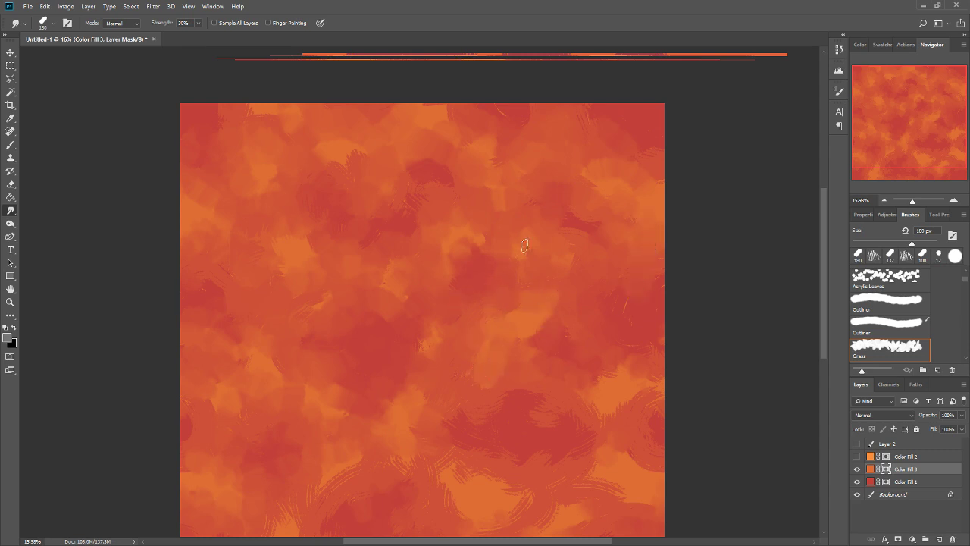
{"action": "left_click_drag", "start_coordinate": [589, 453], "coordinate": [574, 413]}
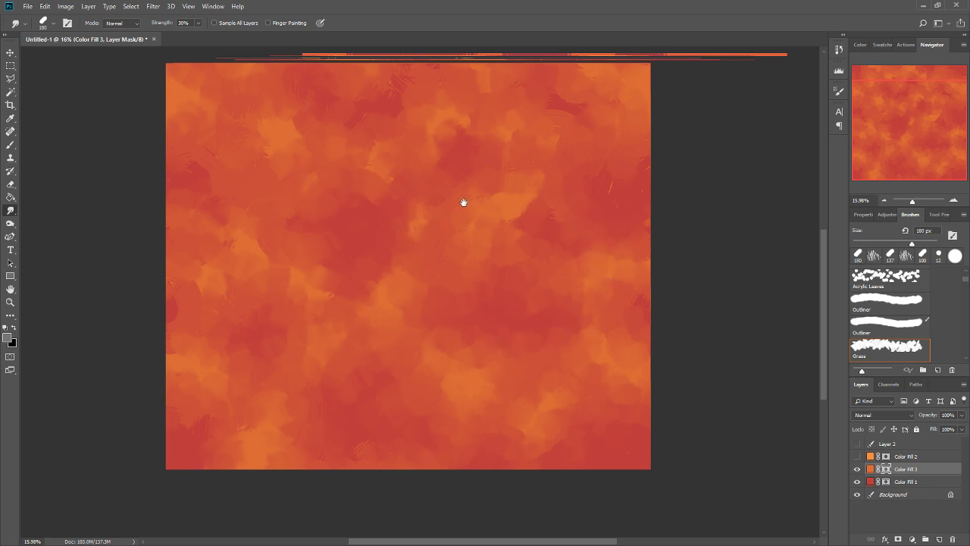
Smooth the remaining stray streaks in the northern centre and along the eastern edge of the Color Fill 3 mask with the Smudge tool.
{"action": "left_click_drag", "start_coordinate": [464, 203], "coordinate": [483, 228]}
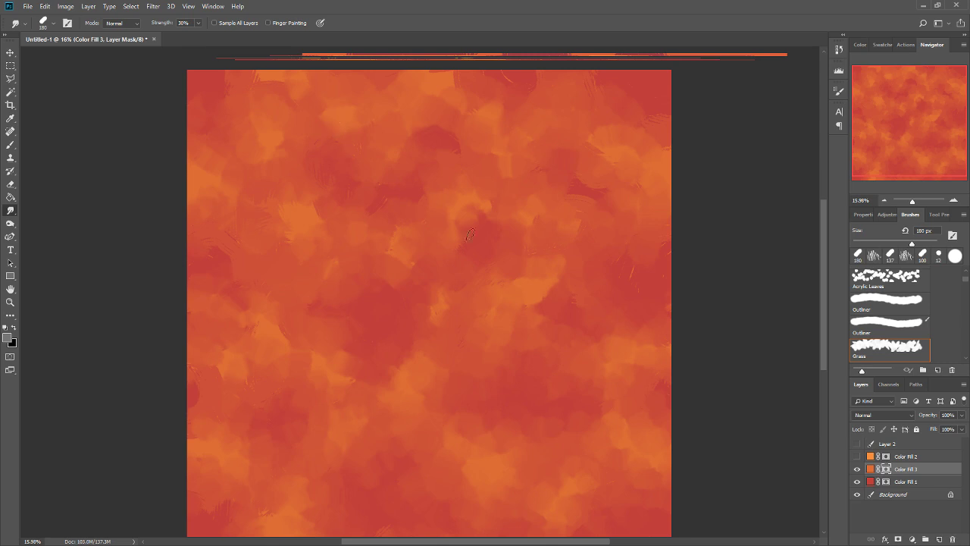
{"action": "left_click_drag", "start_coordinate": [354, 205], "coordinate": [381, 261]}
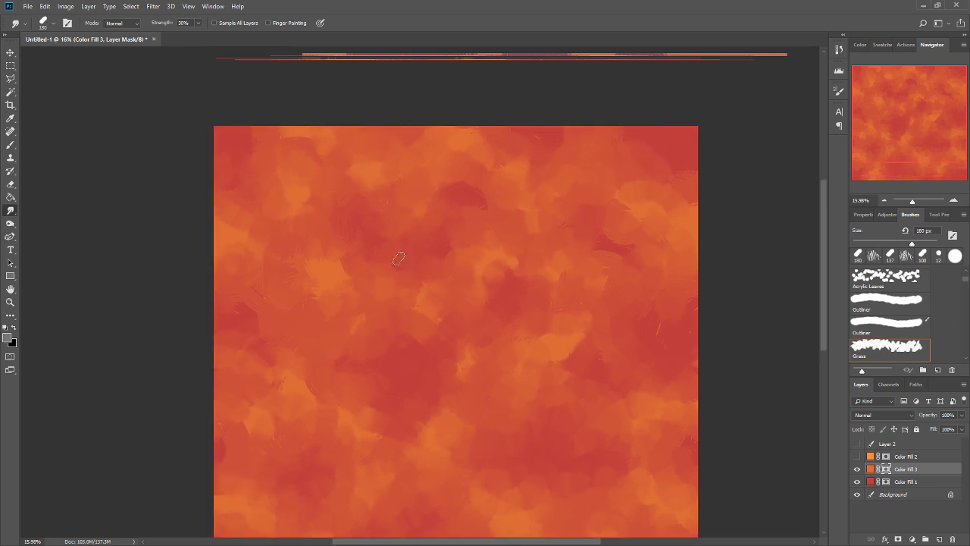
{"action": "left_click_drag", "start_coordinate": [539, 463], "coordinate": [529, 406]}
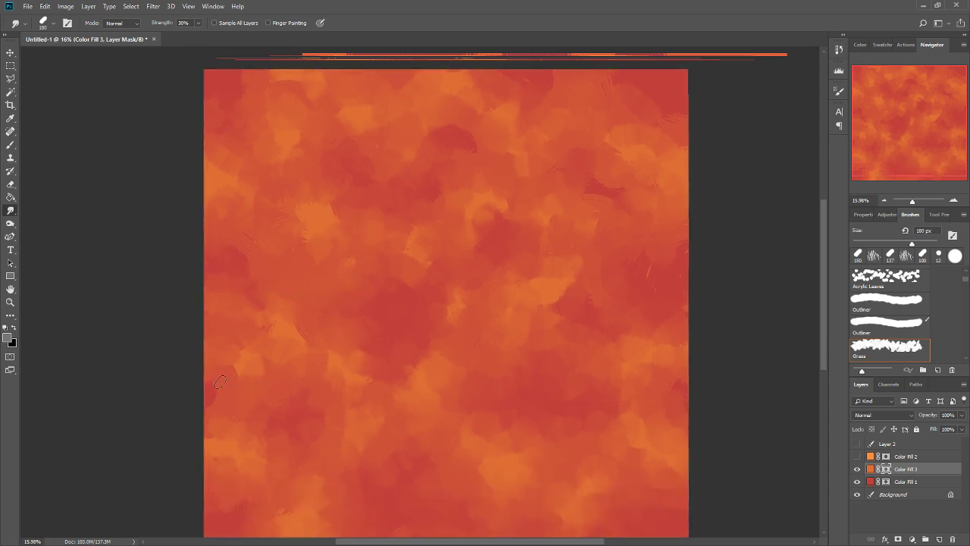
{"action": "left_click_drag", "start_coordinate": [600, 353], "coordinate": [620, 227]}
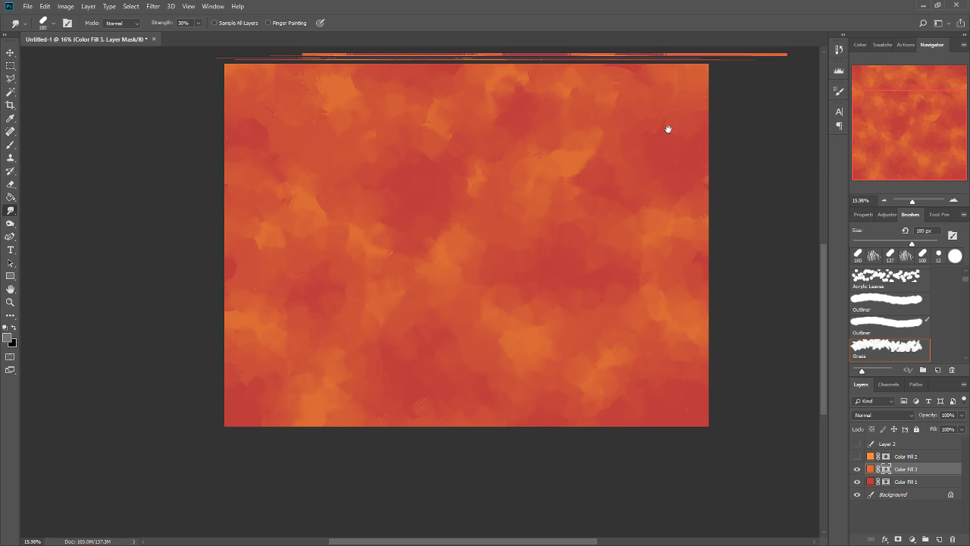
{"action": "left_click_drag", "start_coordinate": [668, 129], "coordinate": [639, 228]}
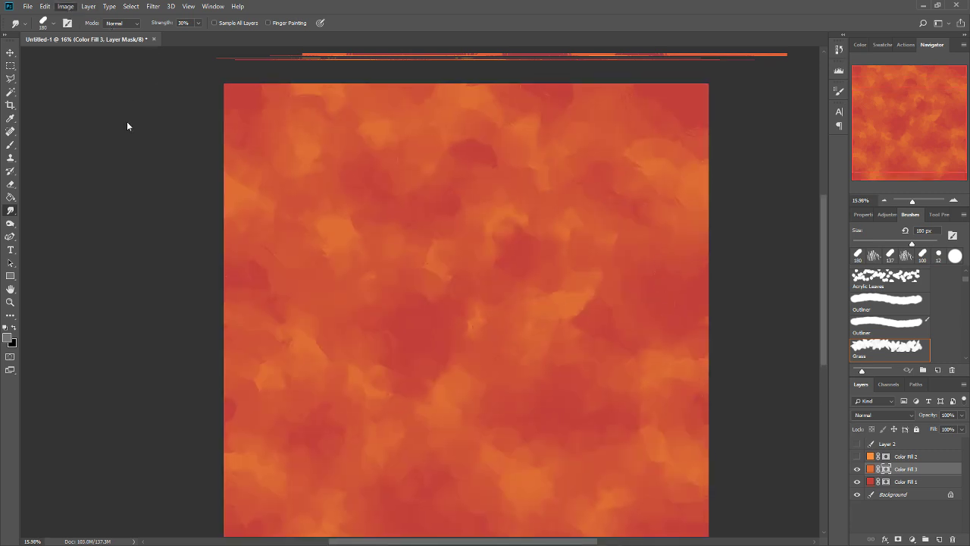
Duplicate the document as Untitled-1 copy and switch to the copy.
{"action": "left_click", "coordinate": [117, 139]}
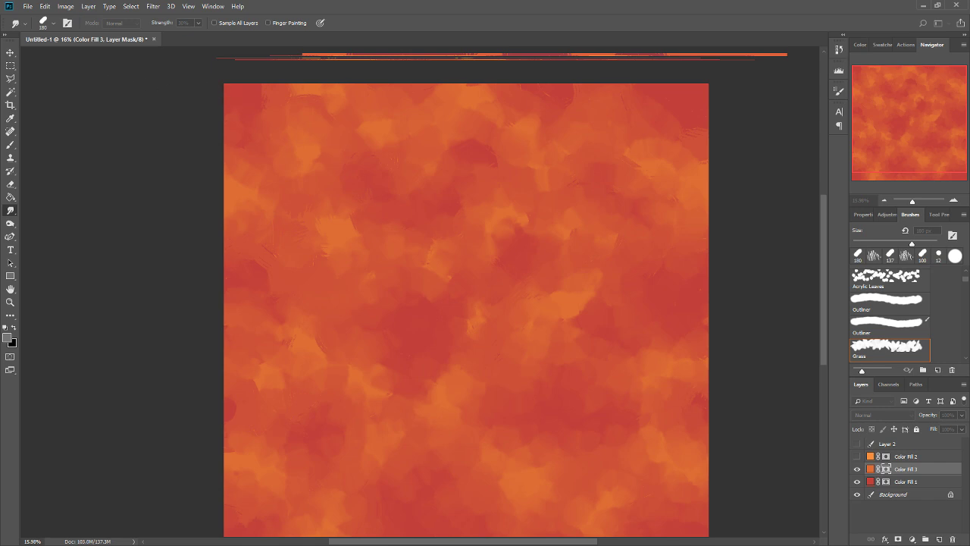
{"action": "key", "text": "Return"}
{"action": "left_click", "coordinate": [118, 42]}
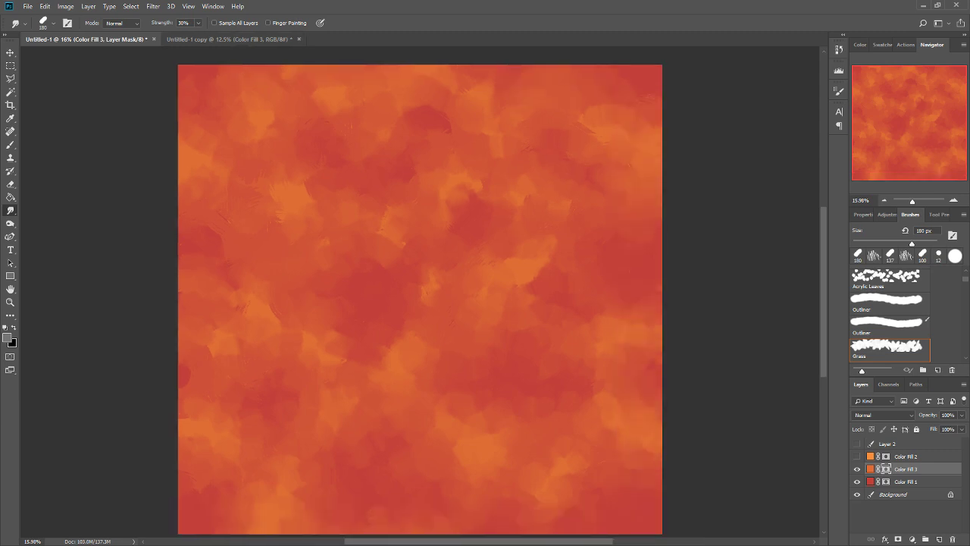
{"action": "left_click", "coordinate": [236, 39]}
{"action": "scroll", "coordinate": [498, 333], "scroll_direction": "up", "scroll_amount": 2}
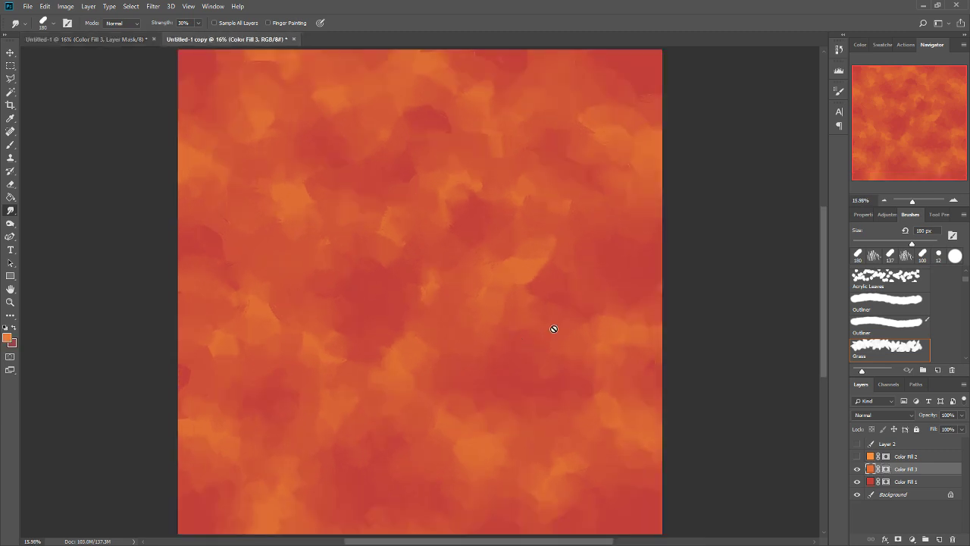
Brush streaks in sampled greys on the copy's Color Fill 3 mask, over the central-eastern highlight and the northern centre cells.
{"action": "key", "text": "b"}
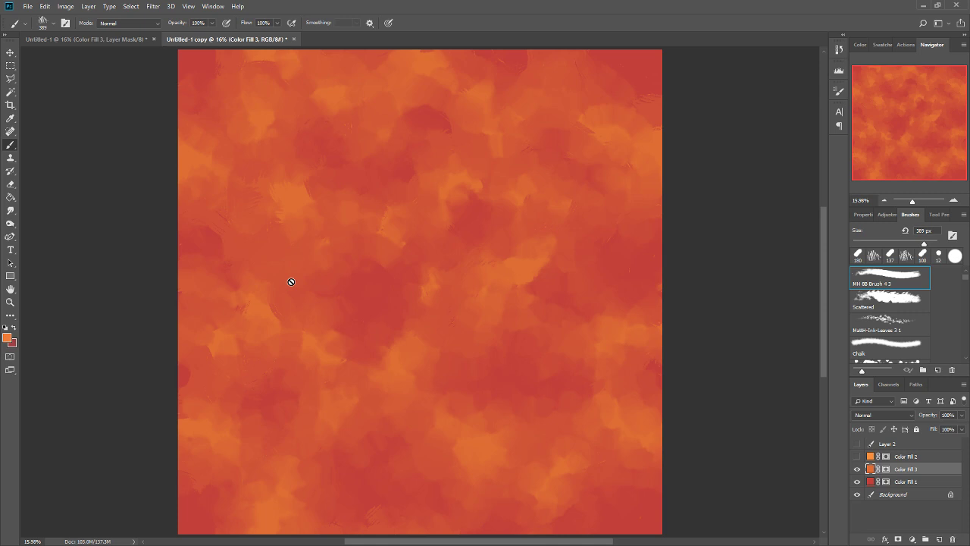
{"action": "left_click", "coordinate": [886, 469]}
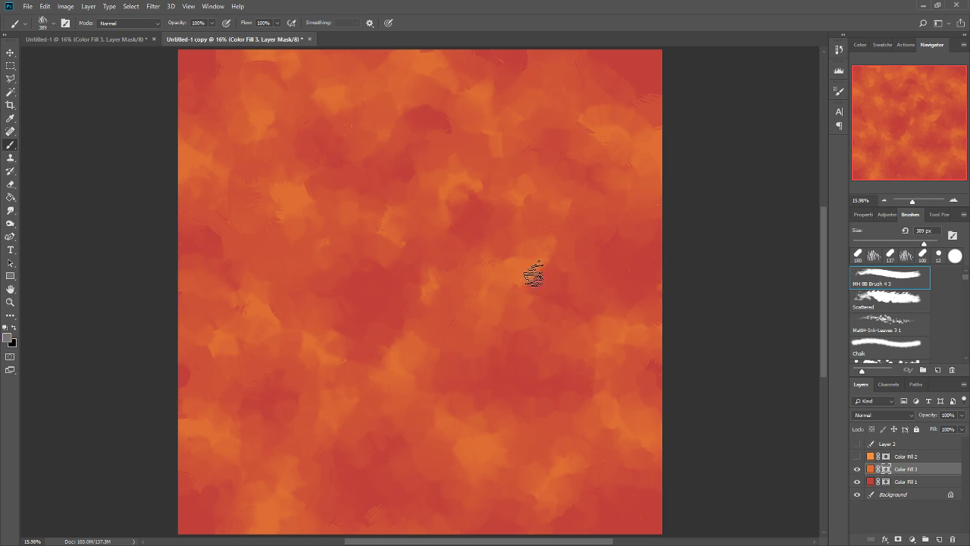
{"action": "left_click", "coordinate": [532, 270], "text": "alt"}
{"action": "left_click", "coordinate": [546, 278]}
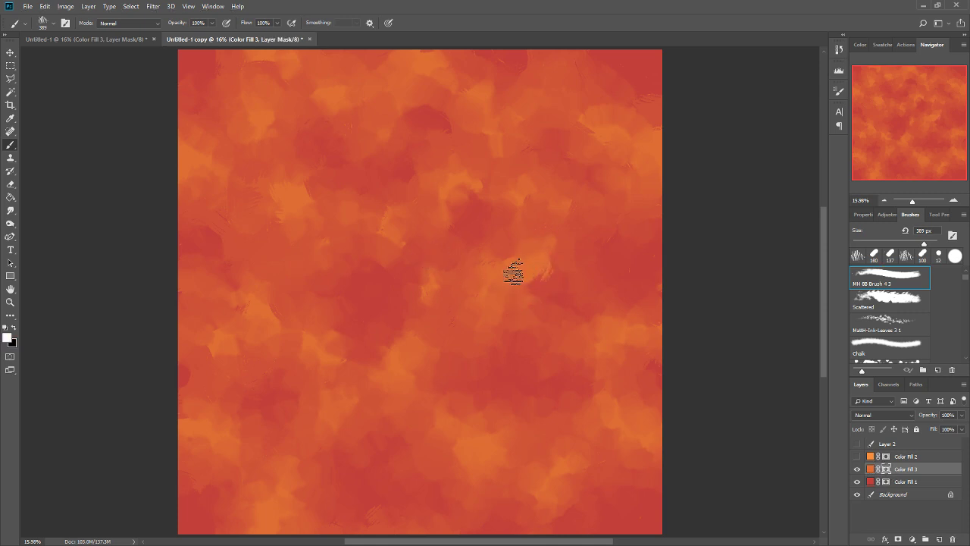
{"action": "left_click", "coordinate": [467, 185], "text": "alt"}
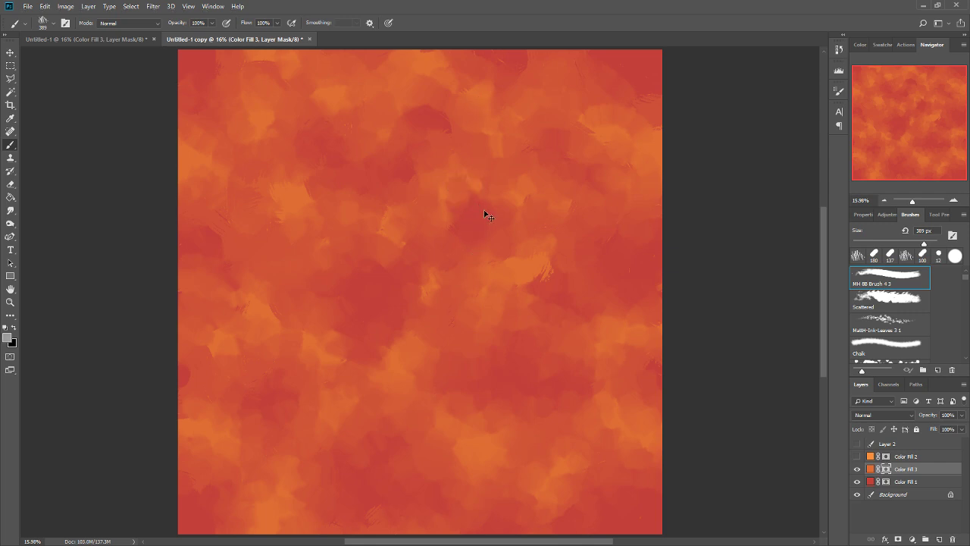
{"action": "left_click", "coordinate": [412, 155], "text": "alt"}
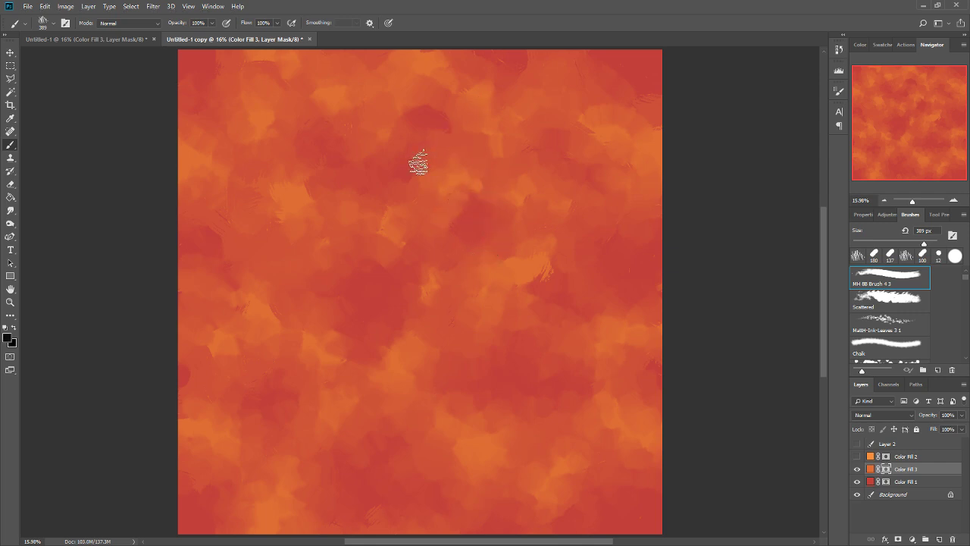
{"action": "left_click", "coordinate": [407, 69], "text": "alt"}
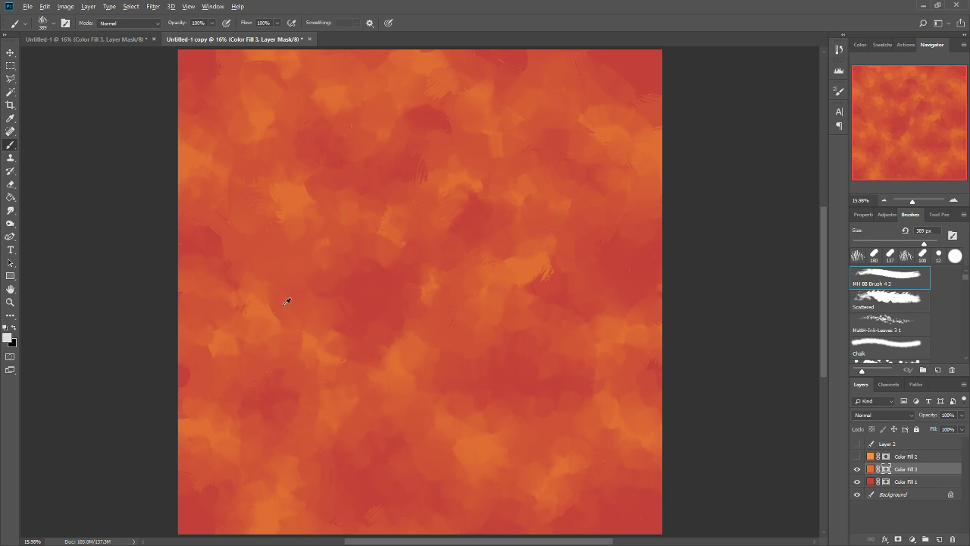
Sample mask greys and brush textured streaks around the orange cell in the pattern's south-centre.
{"action": "left_click", "coordinate": [421, 427], "text": "alt"}
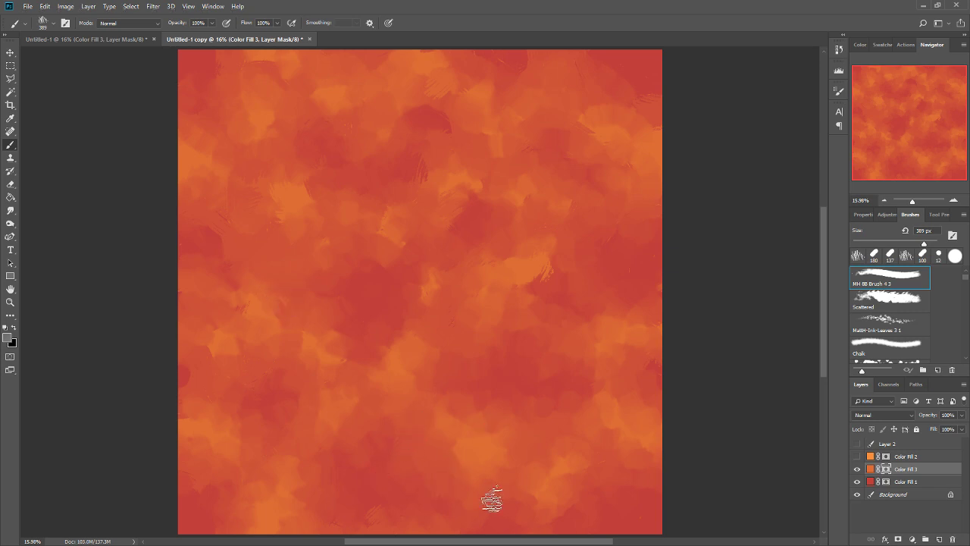
{"action": "left_click", "coordinate": [470, 469], "text": "alt"}
{"action": "left_click", "coordinate": [476, 426], "text": "alt"}
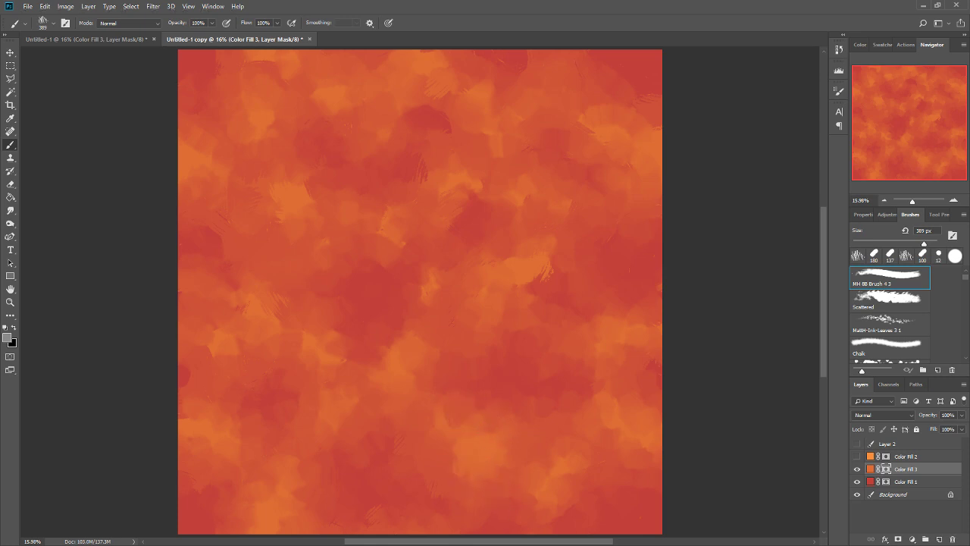
{"action": "left_click", "coordinate": [463, 423], "text": "alt"}
{"action": "left_click", "coordinate": [518, 466], "text": "alt"}
{"action": "left_click", "coordinate": [510, 449], "text": "alt"}
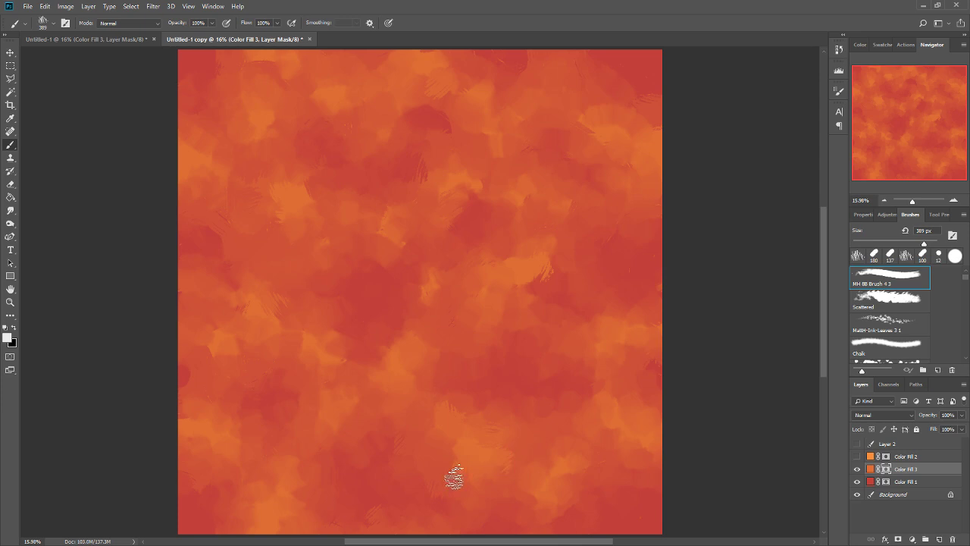
{"action": "scroll", "coordinate": [531, 394], "scroll_direction": "down", "scroll_amount": 3}
{"action": "left_click", "coordinate": [512, 414], "text": "alt"}
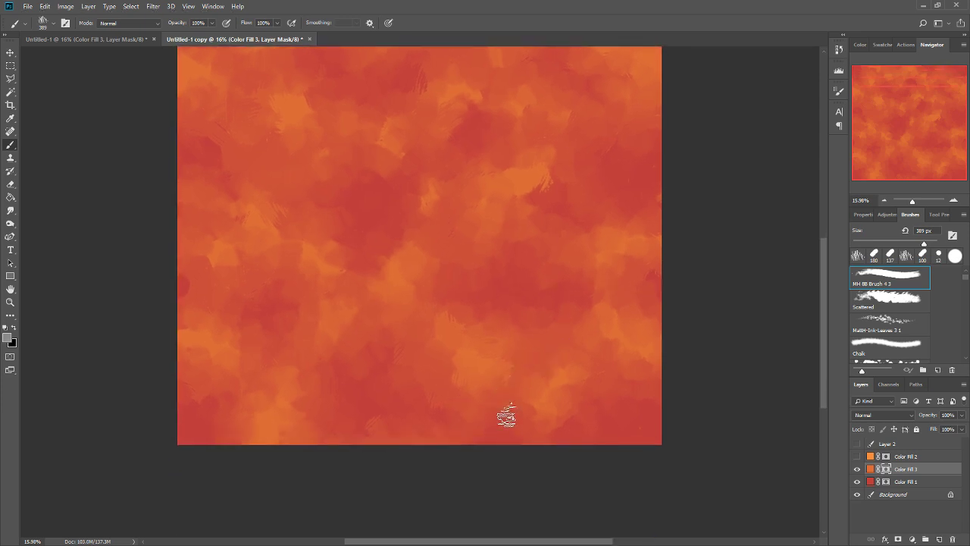
Extend the south-centre orange cell northwestward with light brush streaks on the Color Fill 3 mask.
{"action": "left_click", "coordinate": [394, 382], "text": "alt"}
{"action": "key", "text": "x"}
{"action": "left_click", "coordinate": [442, 331], "text": "alt"}
{"action": "left_click_drag", "start_coordinate": [437, 339], "coordinate": [454, 336]}
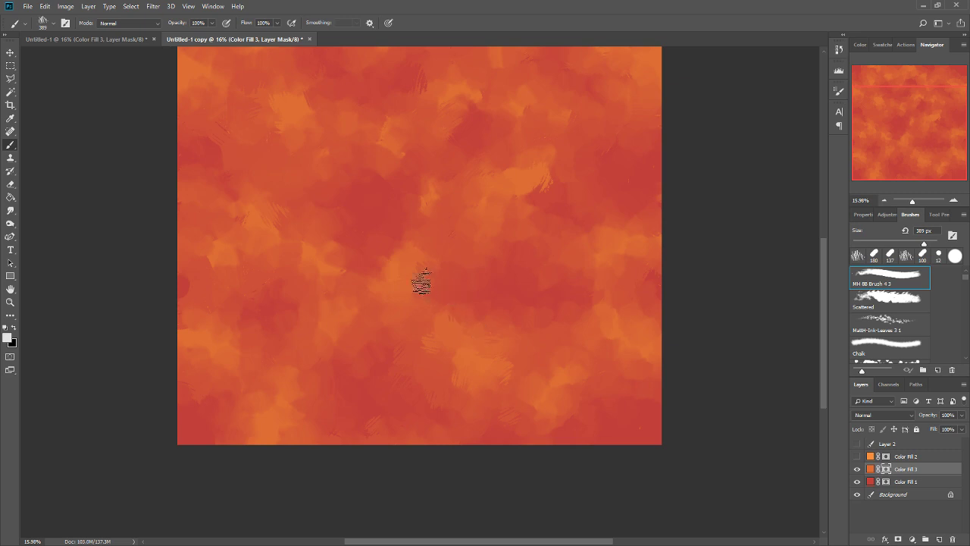
Darken the large red cell east of centre and streak its lower edge with sampled dark greys and black.
{"action": "left_click", "coordinate": [570, 329], "text": "alt"}
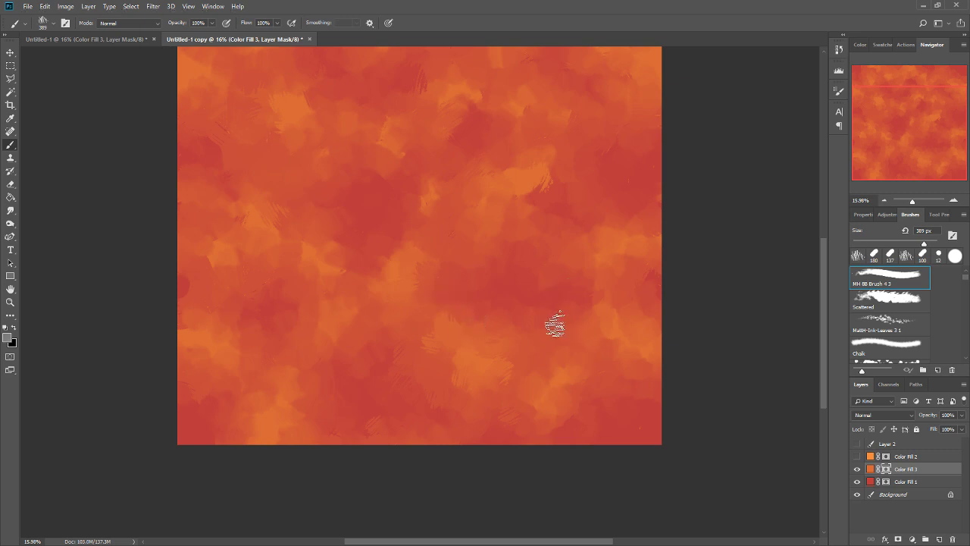
{"action": "left_click", "coordinate": [545, 305], "text": "alt"}
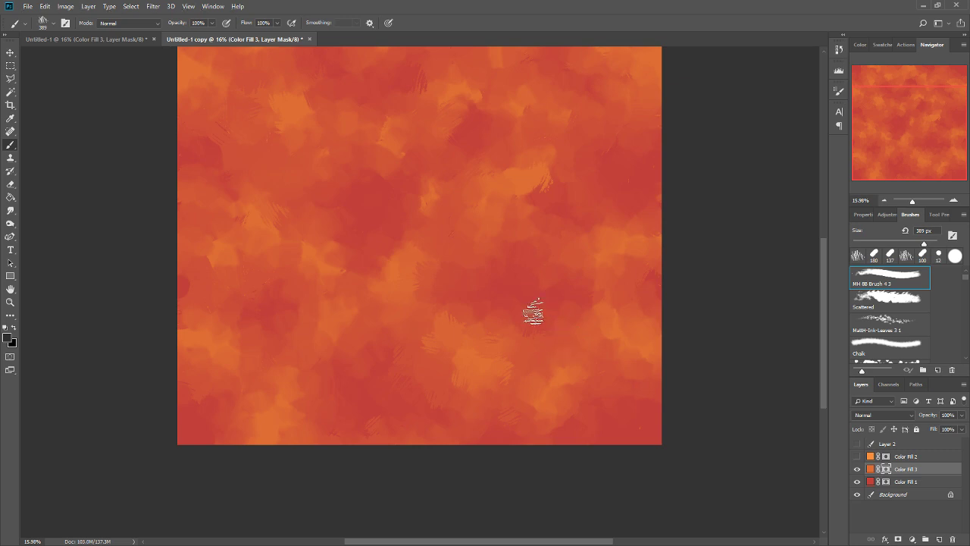
{"action": "left_click", "coordinate": [542, 297], "text": "alt"}
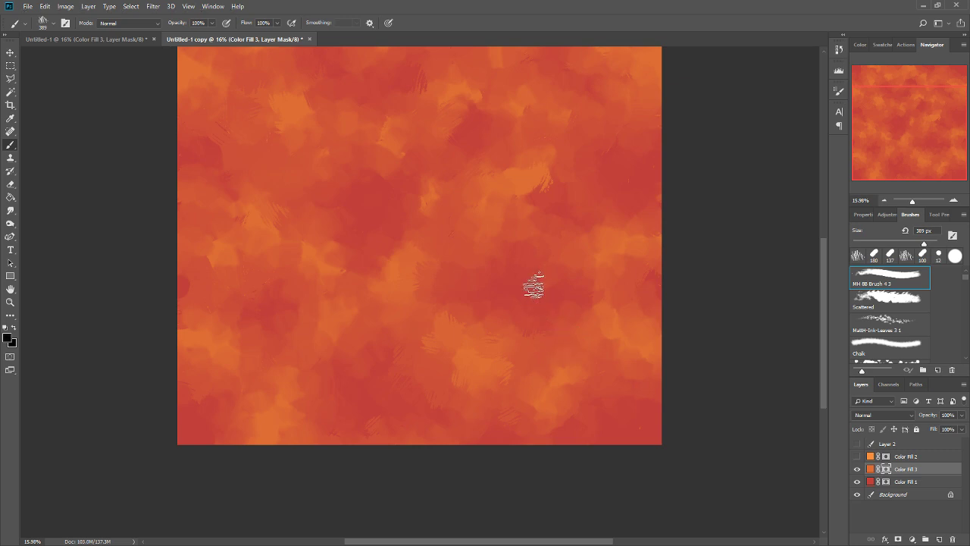
{"action": "left_click", "coordinate": [519, 322], "text": "alt"}
{"action": "left_click_drag", "start_coordinate": [510, 322], "coordinate": [523, 303]}
{"action": "left_click", "coordinate": [514, 327], "text": "alt"}
Brush white streaks into the orange cell in the southeast of the Color Fill 3 mask.
{"action": "left_click", "coordinate": [572, 364], "text": "alt"}
{"action": "left_click", "coordinate": [570, 367], "text": "alt"}
{"action": "left_click_drag", "start_coordinate": [554, 359], "coordinate": [559, 399]}
{"action": "left_click", "coordinate": [567, 376], "text": "alt"}
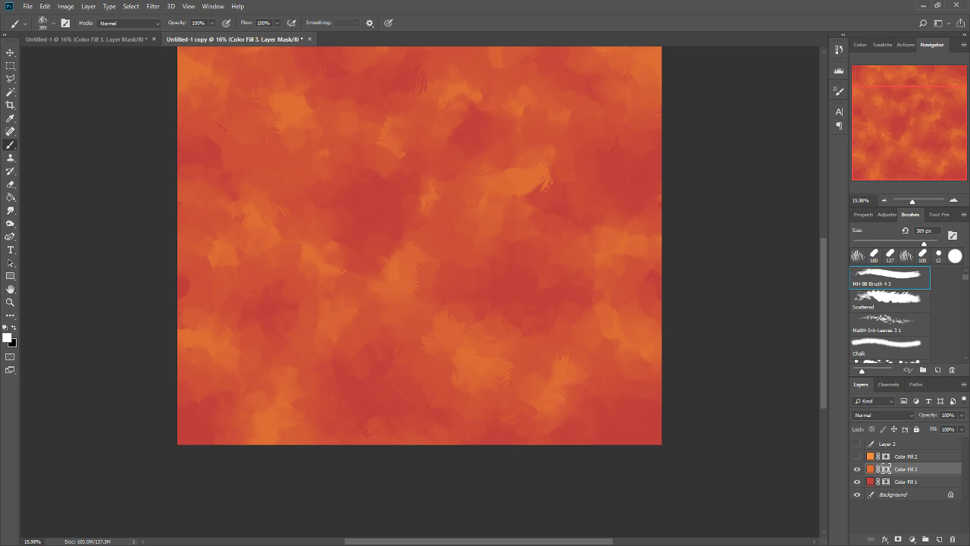
Swap and sample mask tones, and add streaks along the edges of the dark northeastern cell.
{"action": "key", "text": "x"}
{"action": "key", "text": "x"}
{"action": "key", "text": "x"}
{"action": "key", "text": "x"}
{"action": "left_click", "coordinate": [311, 165], "text": "alt"}
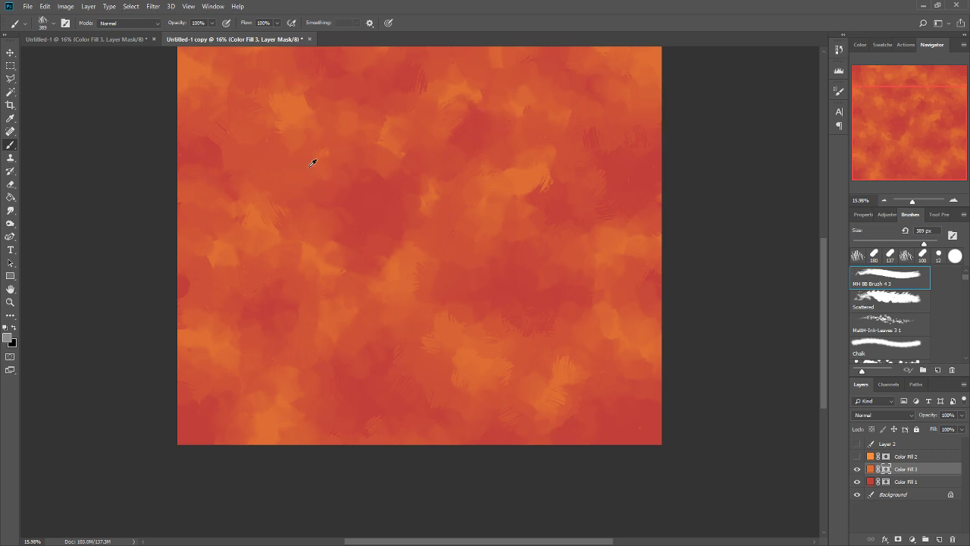
{"action": "left_click", "coordinate": [294, 103], "text": "alt"}
Dab a white streak into the dark central cell and paint it over in black.
{"action": "left_click", "coordinate": [364, 209]}
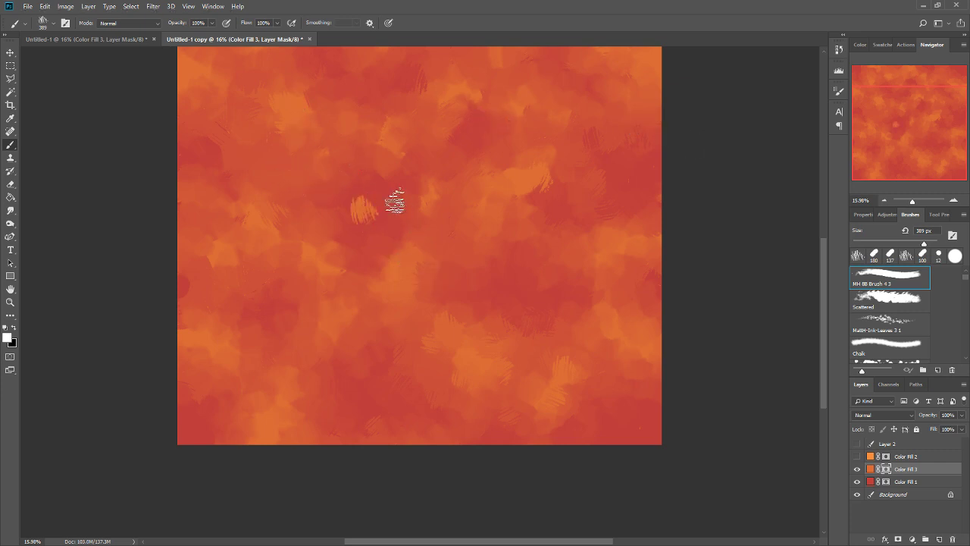
{"action": "left_click", "coordinate": [386, 223], "text": "alt"}
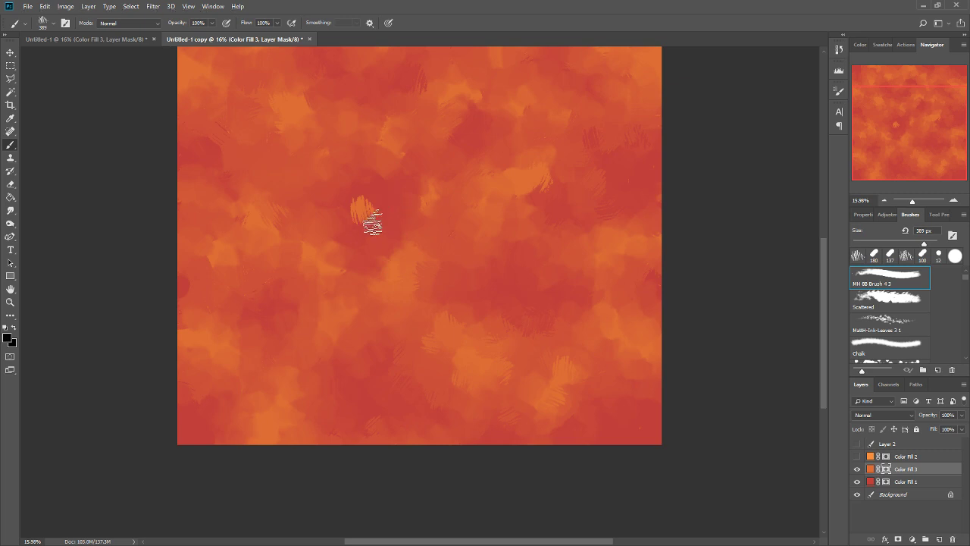
{"action": "left_click_drag", "start_coordinate": [368, 217], "coordinate": [369, 212]}
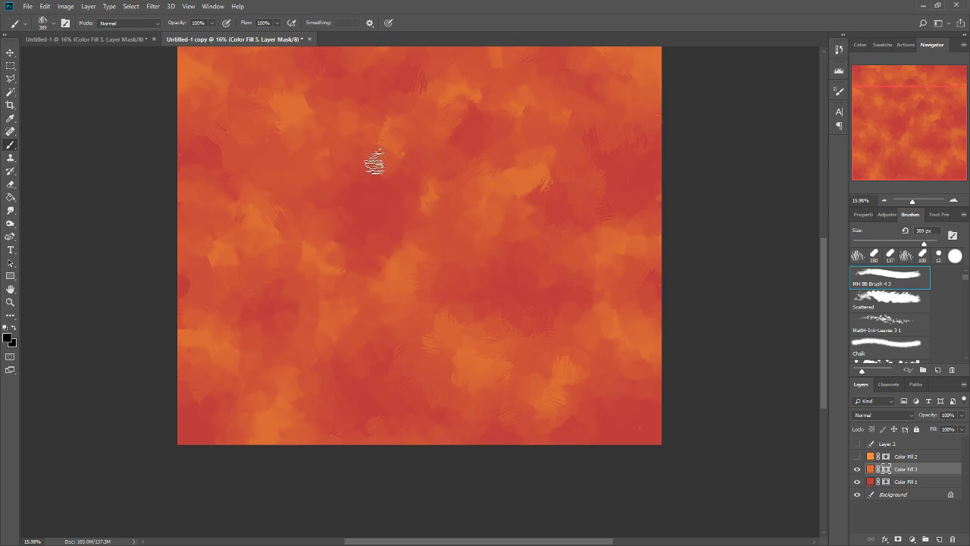
Sample greys from the Color Fill 3 mask and brush streaks along the edges of the dark central cell.
{"action": "left_click", "coordinate": [391, 165], "text": "alt"}
{"action": "left_click_drag", "start_coordinate": [389, 180], "coordinate": [379, 180]}
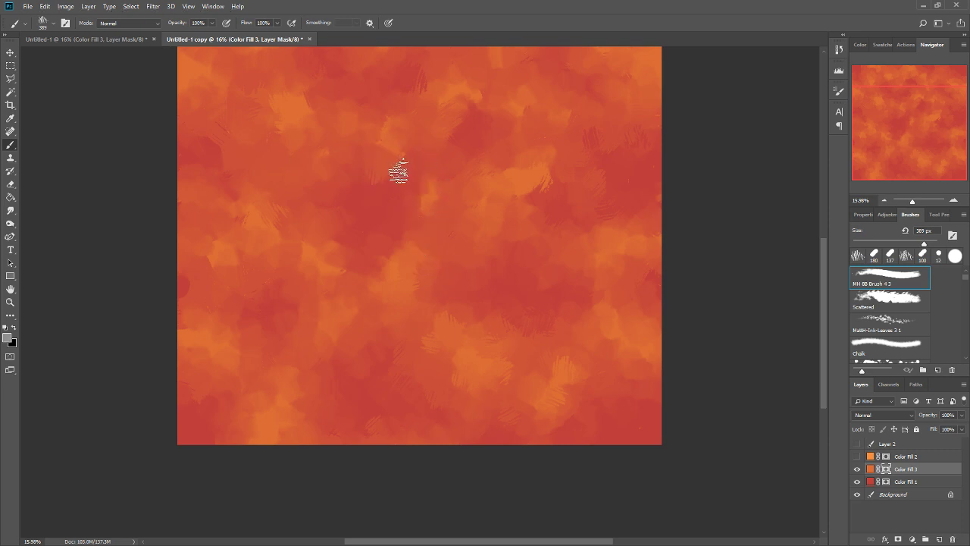
{"action": "left_click", "coordinate": [404, 180], "text": "alt"}
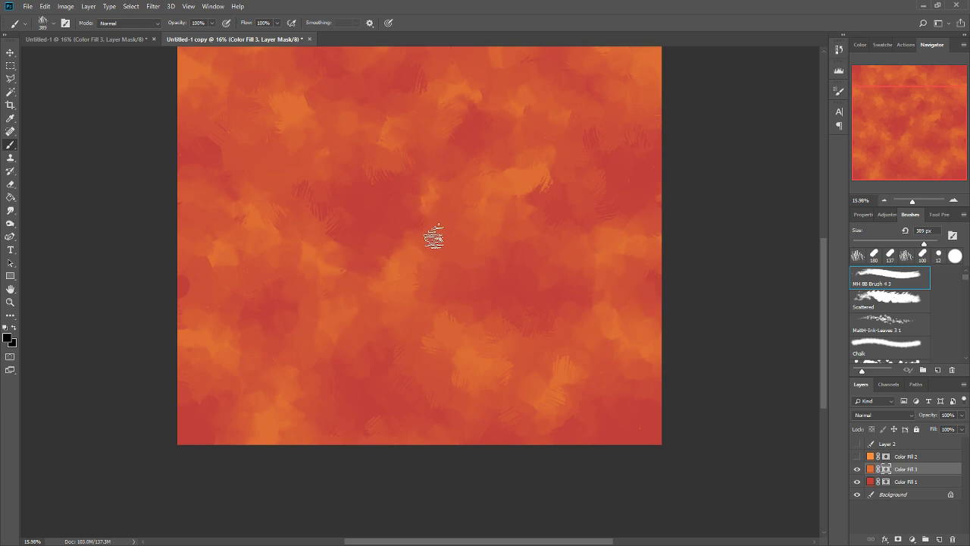
{"action": "left_click", "coordinate": [450, 248], "text": "alt"}
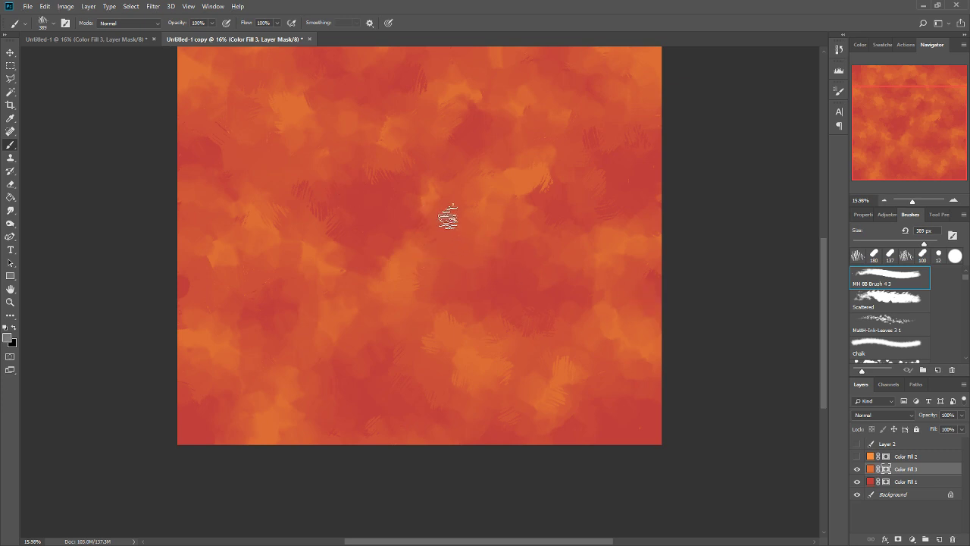
{"action": "left_click", "coordinate": [398, 228], "text": "alt"}
{"action": "left_click", "coordinate": [465, 243], "text": "alt"}
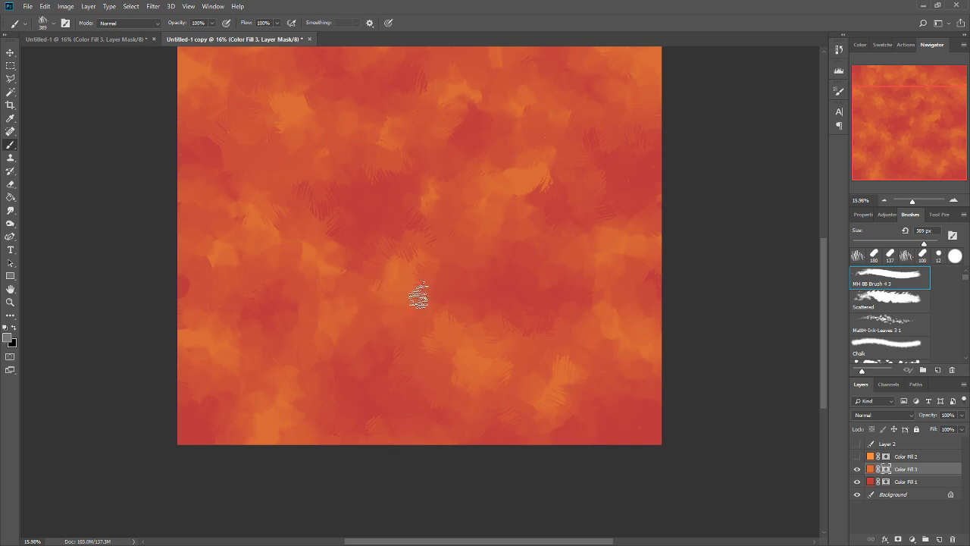
Sample light and dark mask tones and add streaks around the lower edge of the large red cell east of centre.
{"action": "left_click", "coordinate": [401, 277], "text": "alt"}
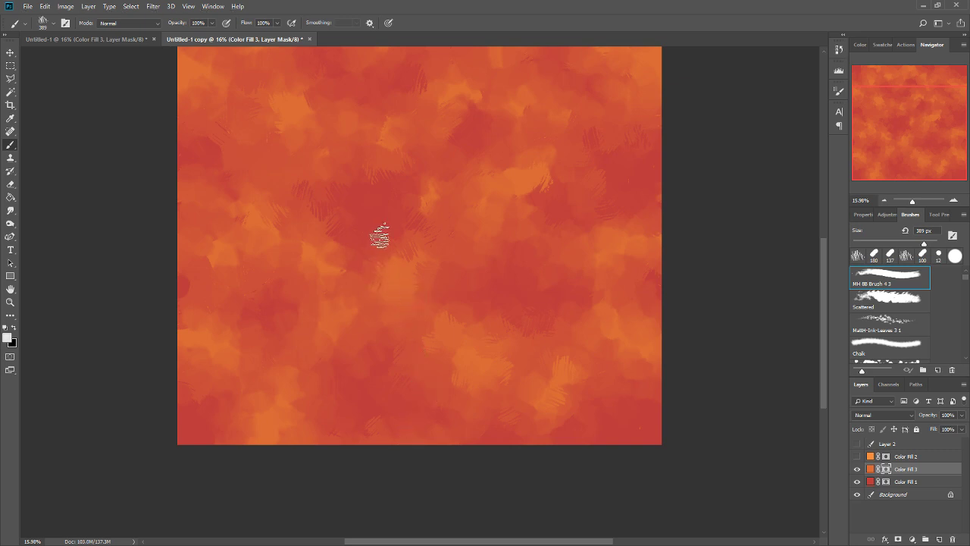
{"action": "left_click", "coordinate": [363, 279], "text": "alt"}
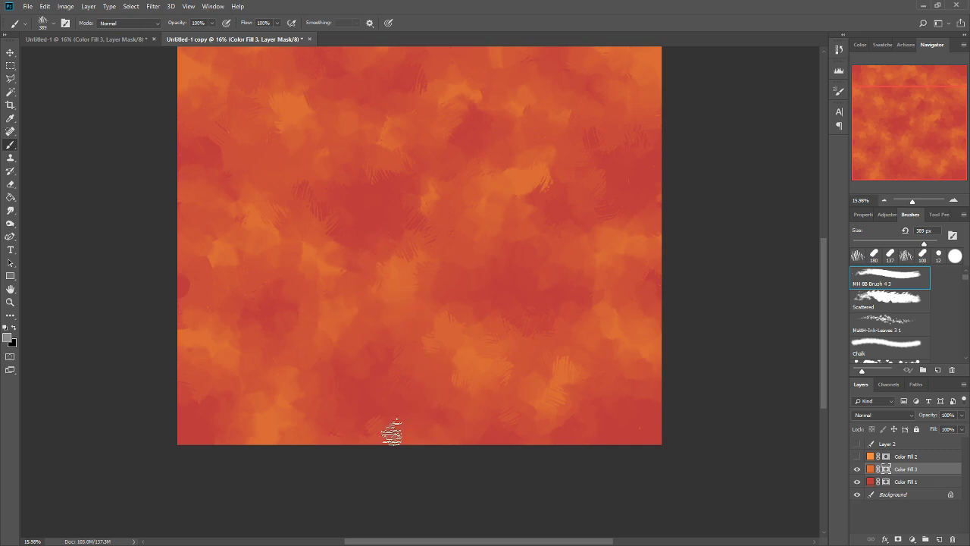
{"action": "left_click", "coordinate": [551, 280], "text": "alt"}
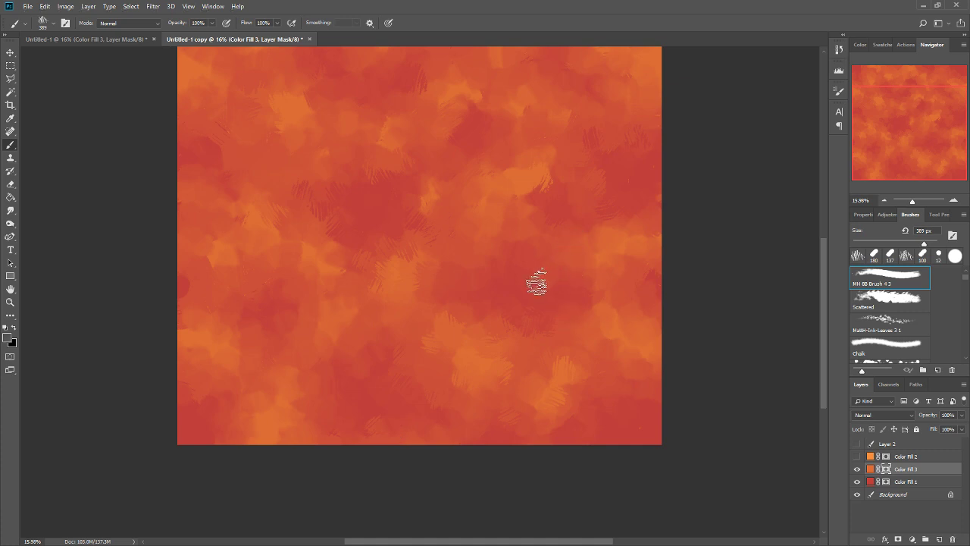
{"action": "left_click_drag", "start_coordinate": [574, 366], "coordinate": [578, 360]}
{"action": "left_click_drag", "start_coordinate": [584, 310], "coordinate": [584, 367]}
{"action": "left_click_drag", "start_coordinate": [575, 304], "coordinate": [558, 332]}
Switch to the smooth Untitled-1 document and reapply the offset filter to its Color Fill 3 mask.
{"action": "left_click", "coordinate": [109, 39]}
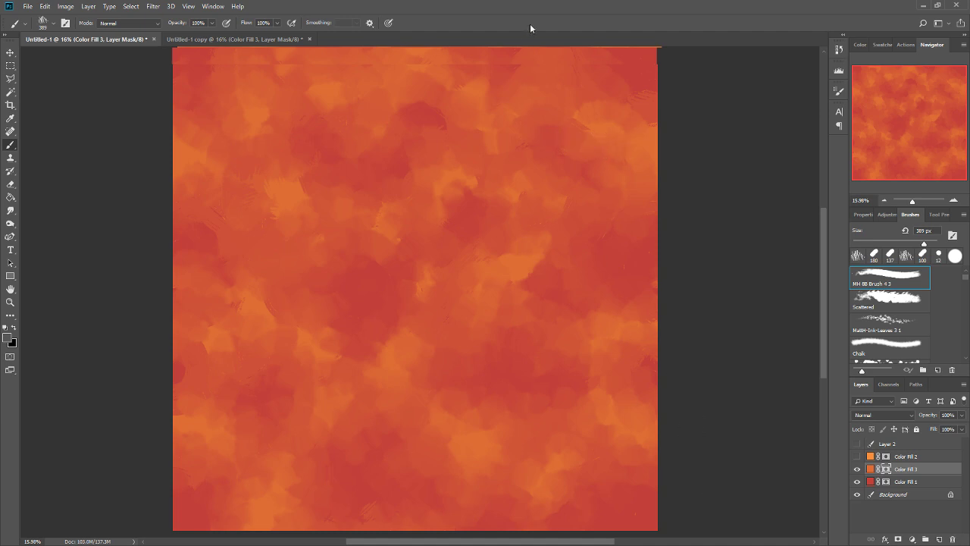
{"action": "scroll", "coordinate": [652, 292], "scroll_direction": "down", "scroll_amount": 3}
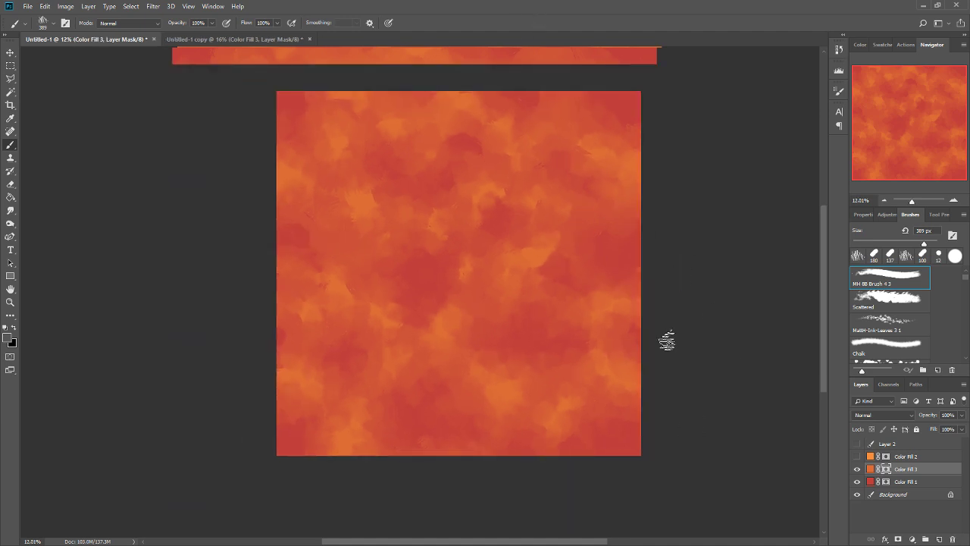
{"action": "scroll", "coordinate": [599, 296], "scroll_direction": "up", "scroll_amount": 3}
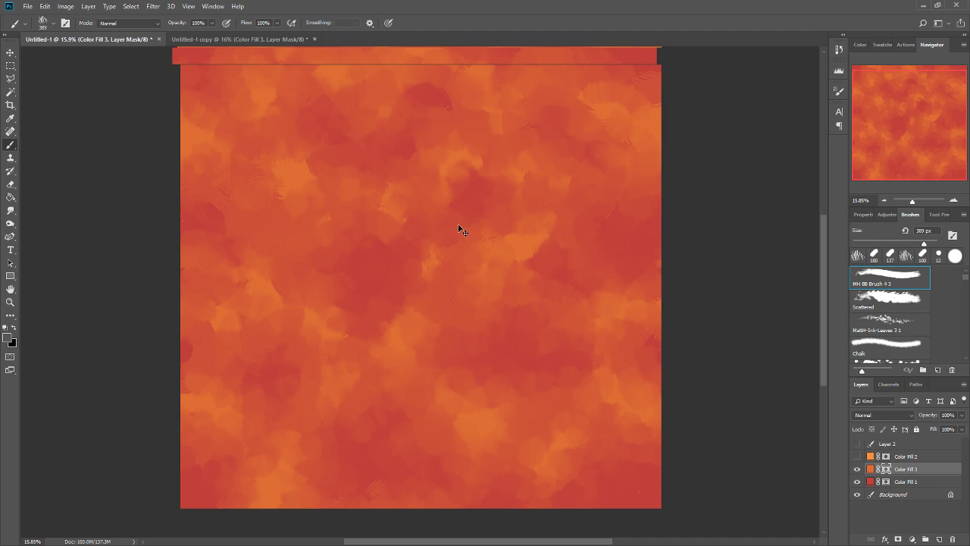
{"action": "key", "text": "ctrl+0"}
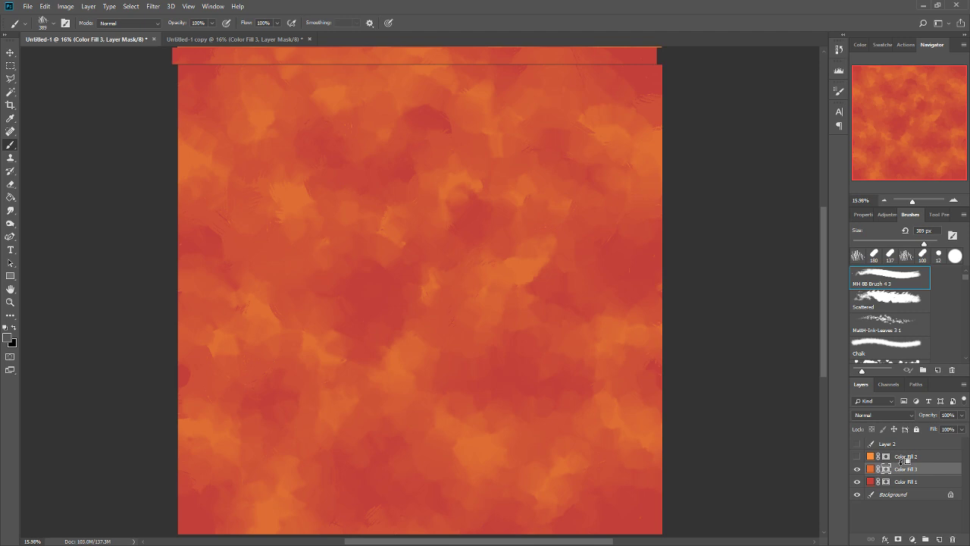
{"action": "key", "text": "ctrl+alt+f"}
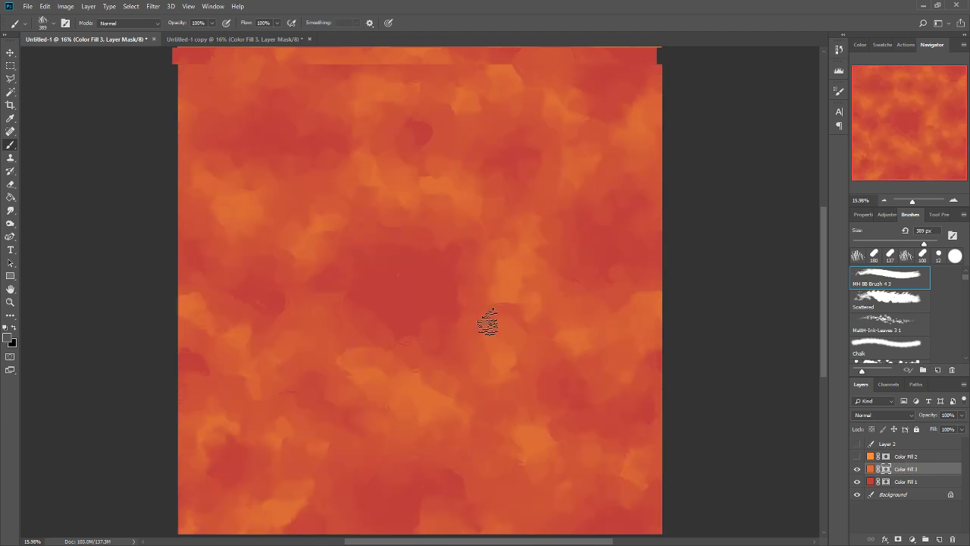
Smudge the patch edges around the central red cell and southeastern orange patches at 30% strength, and reapply the offset filter.
{"action": "left_click", "coordinate": [17, 209]}
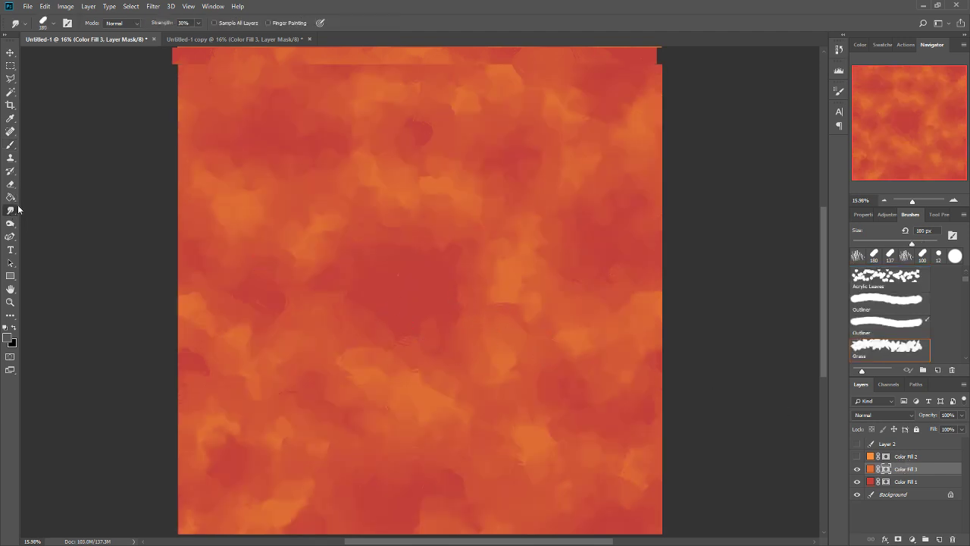
{"action": "left_click_drag", "start_coordinate": [327, 294], "coordinate": [339, 298]}
{"action": "scroll", "coordinate": [460, 140], "scroll_direction": "up", "scroll_amount": 3}
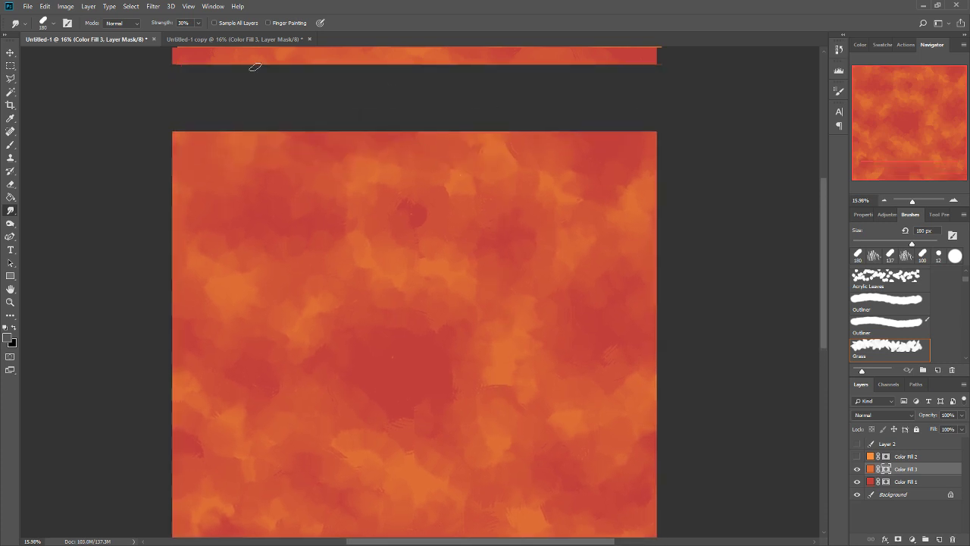
{"action": "left_click_drag", "start_coordinate": [538, 435], "coordinate": [546, 262]}
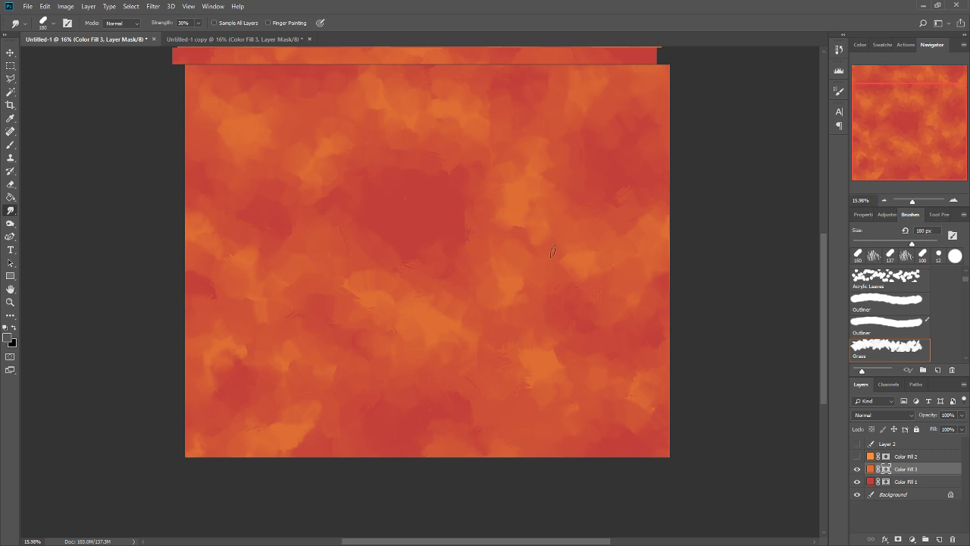
{"action": "left_click_drag", "start_coordinate": [530, 336], "coordinate": [514, 399]}
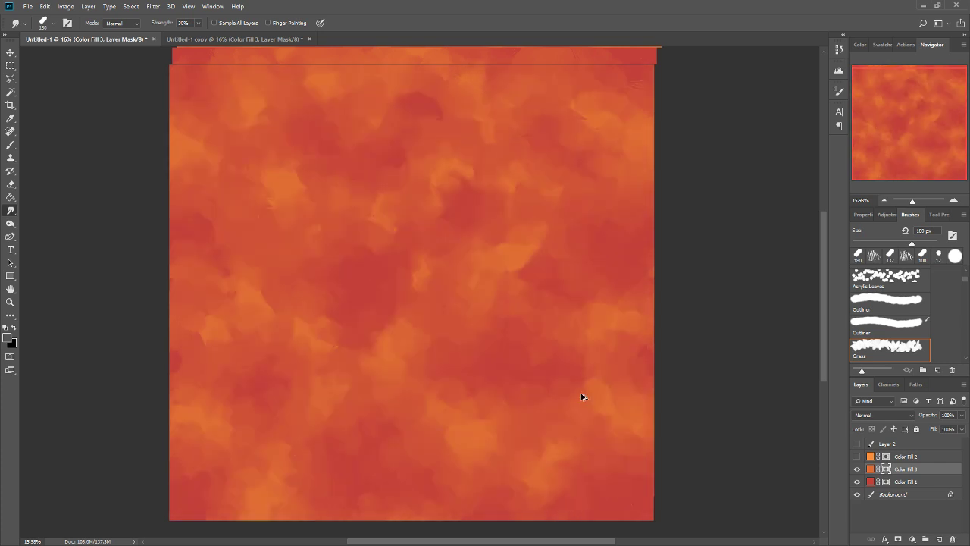
{"action": "key", "text": "ctrl+alt+f"}
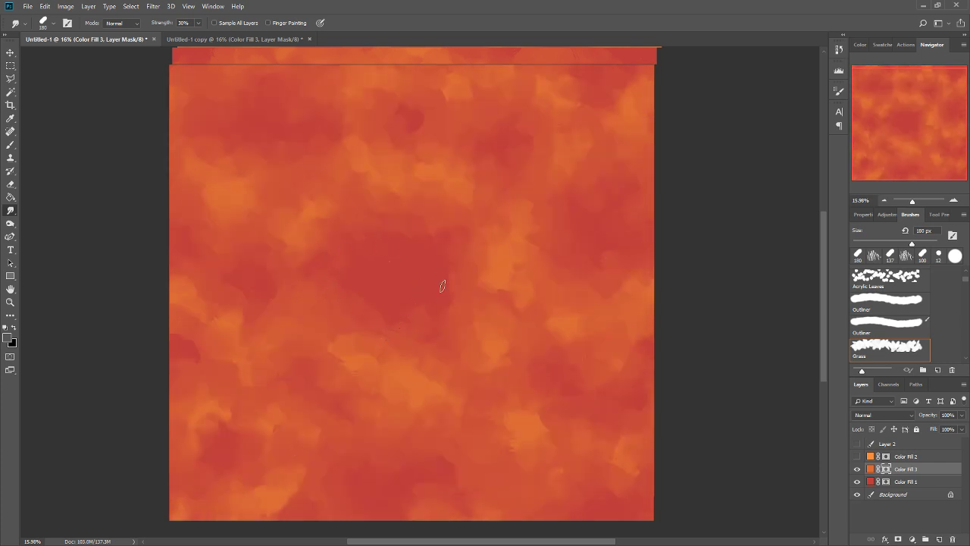
Try brushing a white ring around the dark central cell of the mask, and undo the stroke.
{"action": "left_click", "coordinate": [17, 145]}
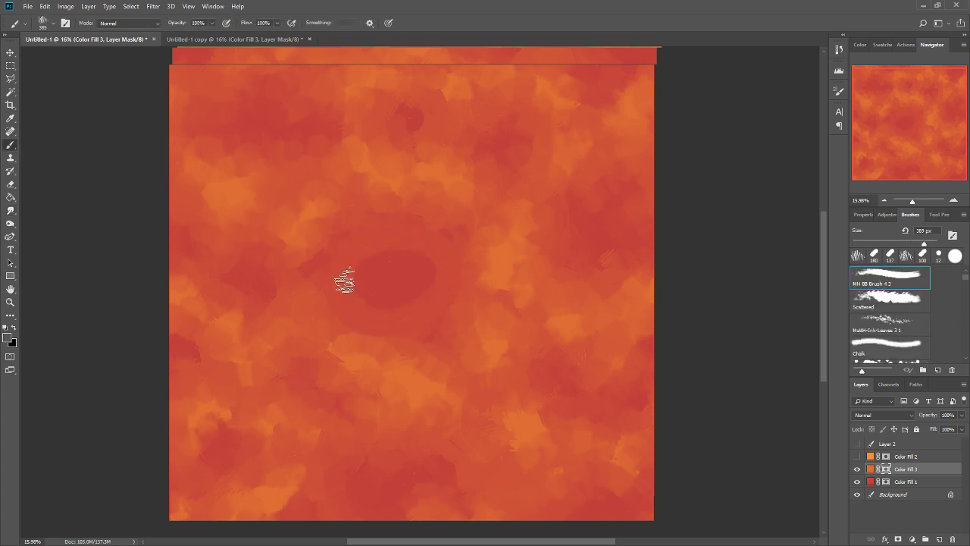
{"action": "key", "text": "x"}
{"action": "mouse_move", "coordinate": [406, 209]}
{"action": "left_mouse_down"}
{"action": "mouse_move", "coordinate": [321, 294]}
{"action": "mouse_move", "coordinate": [453, 273]}
{"action": "mouse_move", "coordinate": [348, 231]}
{"action": "left_mouse_up"}
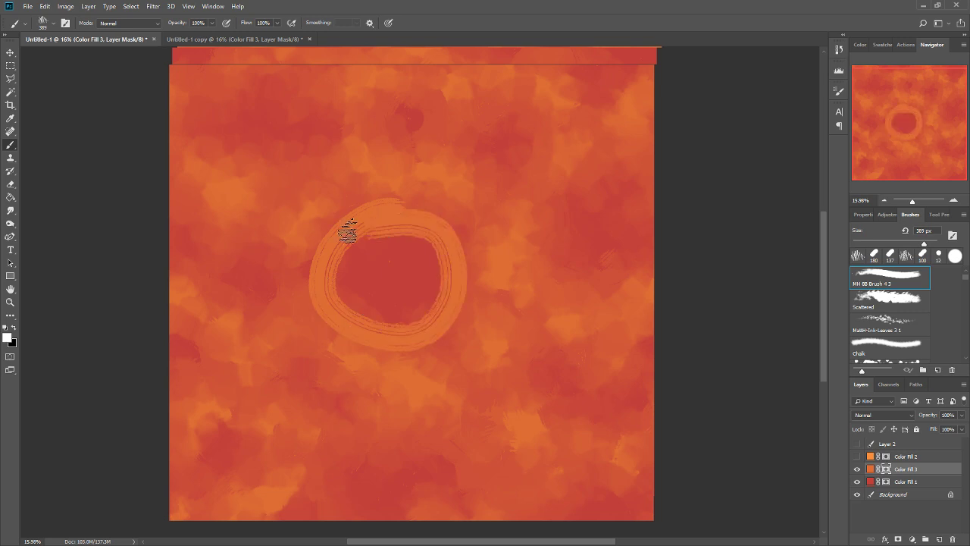
{"action": "key", "text": "ctrl+z"}
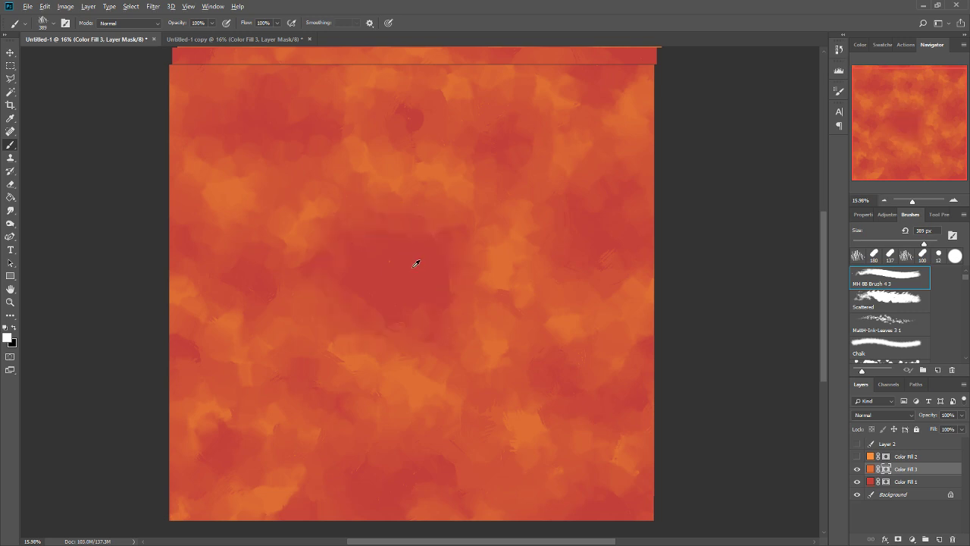
{"action": "key", "text": "x"}
Make a flattened duplicate of the smooth pattern named DEMO and inspect the whole tile.
{"action": "scroll", "coordinate": [424, 191], "scroll_direction": "down", "scroll_amount": 1}
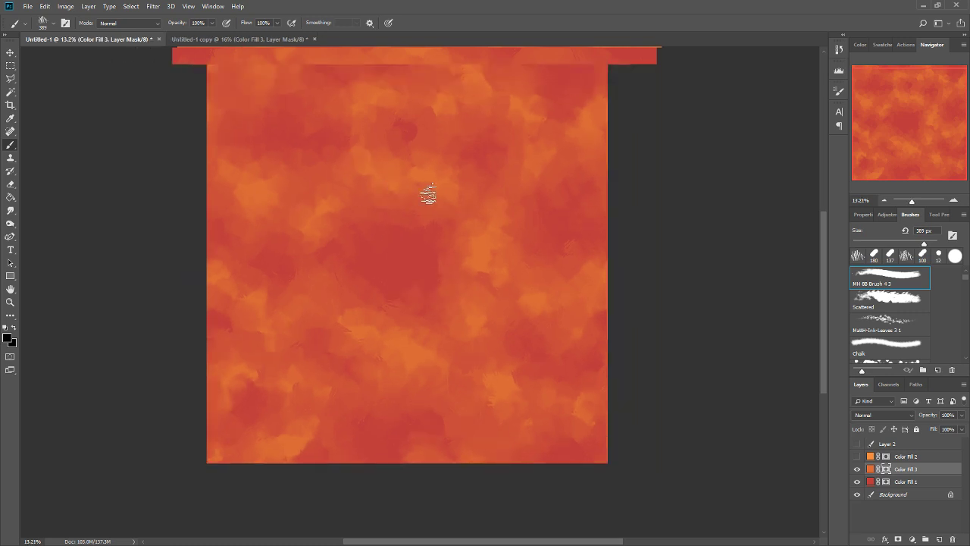
{"action": "scroll", "coordinate": [493, 250], "scroll_direction": "down", "scroll_amount": 2}
{"action": "scroll", "coordinate": [352, 174], "scroll_direction": "up", "scroll_amount": 2}
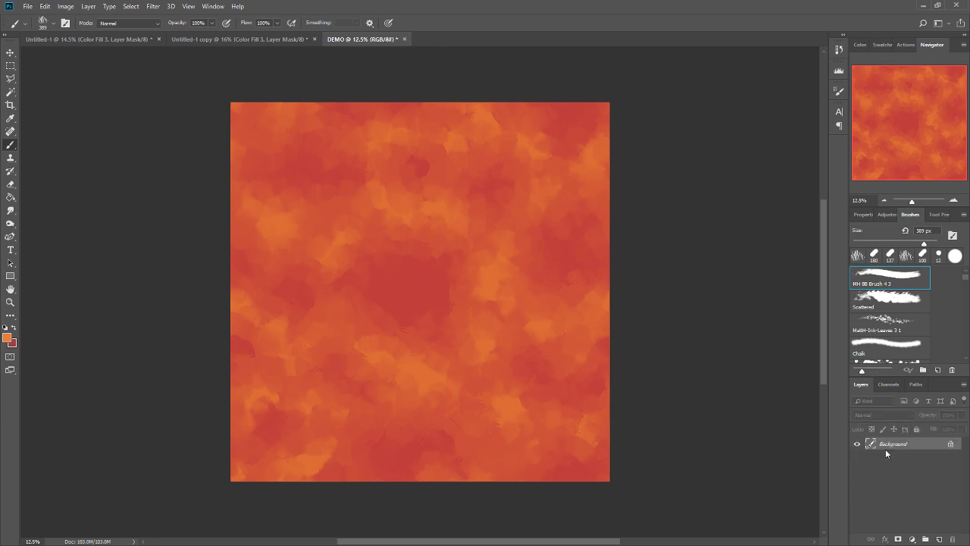
{"action": "scroll", "coordinate": [413, 279], "scroll_direction": "up", "scroll_amount": 3}
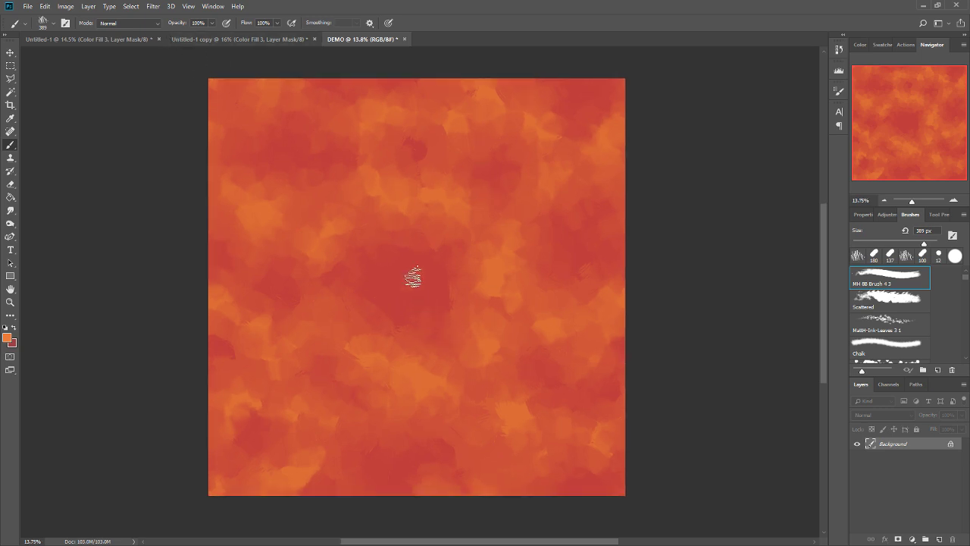
{"action": "scroll", "coordinate": [338, 154], "scroll_direction": "down", "scroll_amount": 3}
{"action": "scroll", "coordinate": [336, 154], "scroll_direction": "down", "scroll_amount": 2}
{"action": "scroll", "coordinate": [371, 217], "scroll_direction": "up", "scroll_amount": 1}
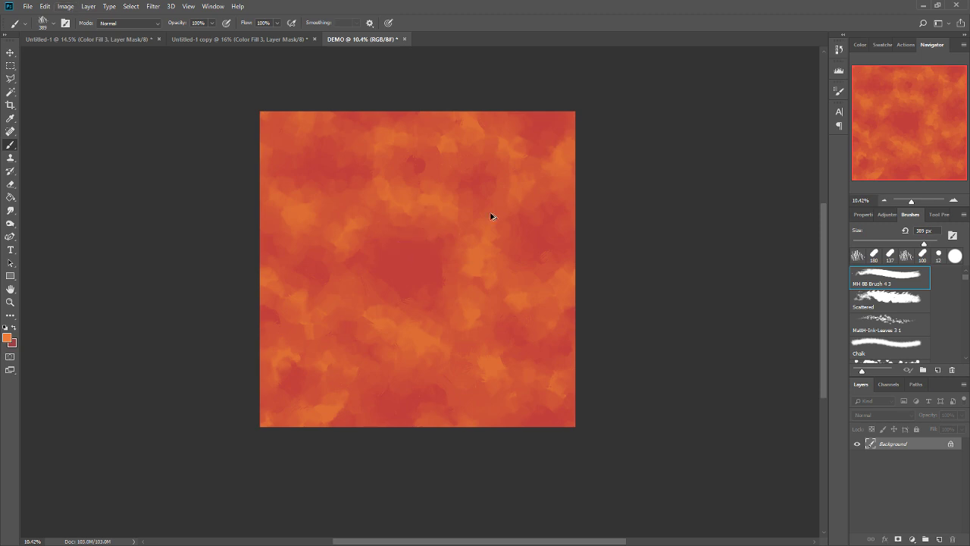
Reapply the offset filter to the flattened tile several times to check for visible seams.
{"action": "key", "text": "ctrl+alt+f"}
{"action": "key", "text": "ctrl+alt+f"}
{"action": "key", "text": "ctrl+alt+f"}
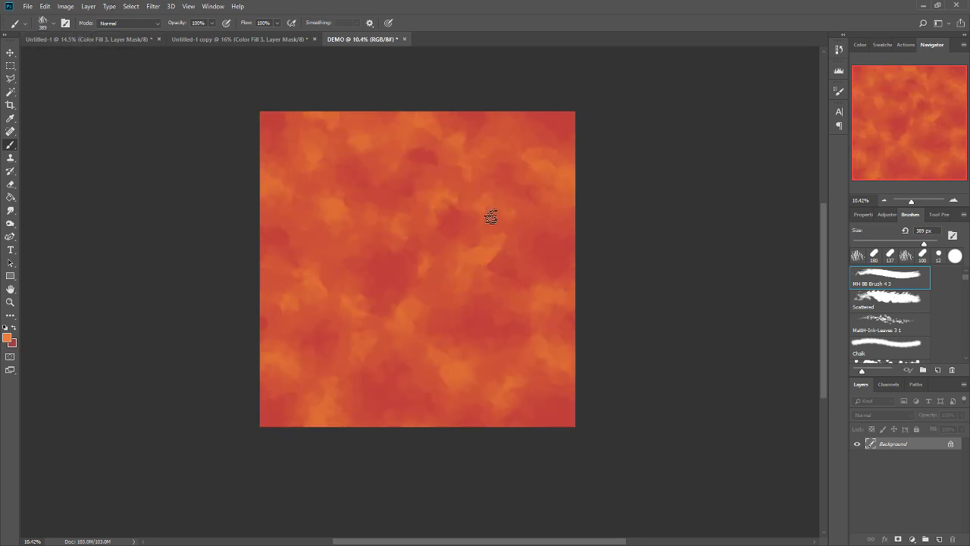
{"action": "key", "text": "ctrl+alt+f"}
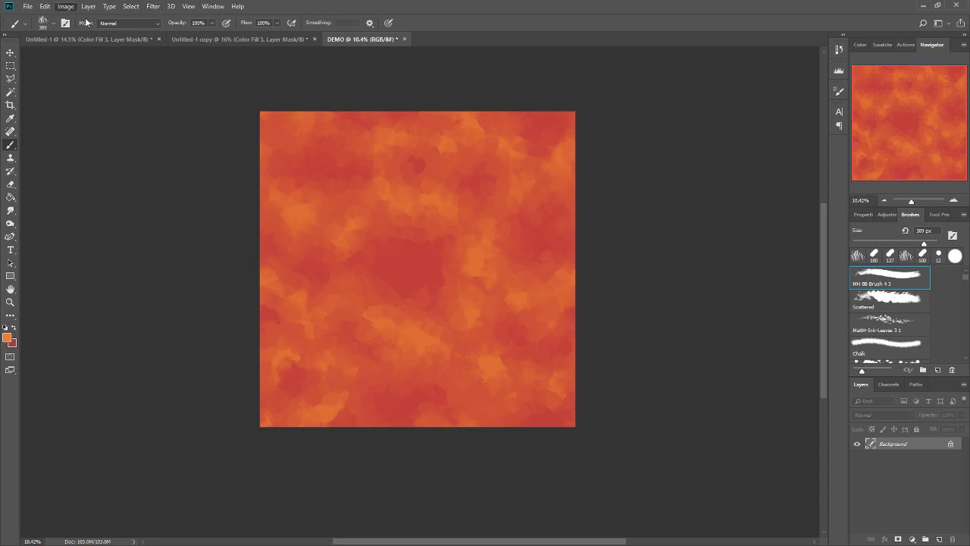
Enlarge the DEMO canvas to about ten times the tile's width and height, with white fill and the tile anchored in the upper-left corner.
{"action": "left_click", "coordinate": [93, 94]}
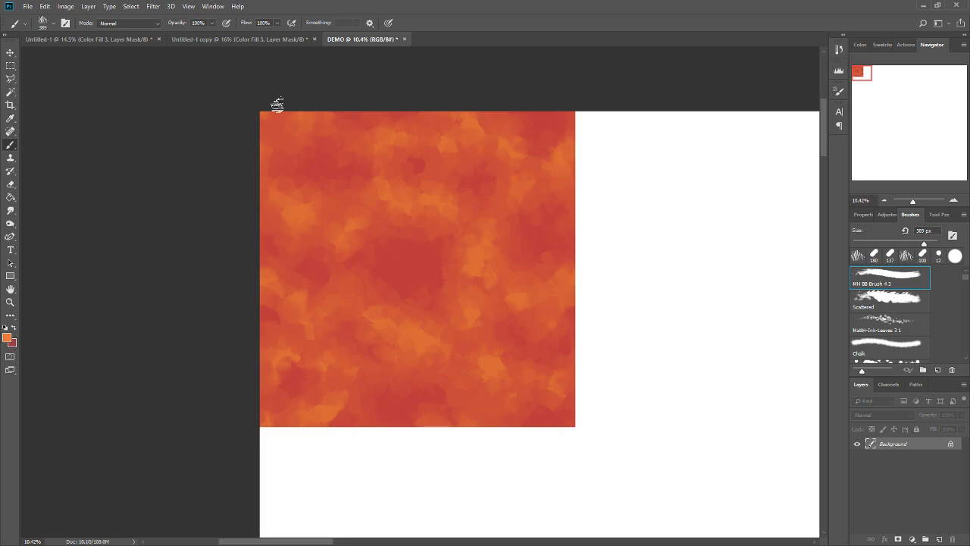
{"action": "scroll", "coordinate": [226, 103], "scroll_direction": "down", "scroll_amount": 5}
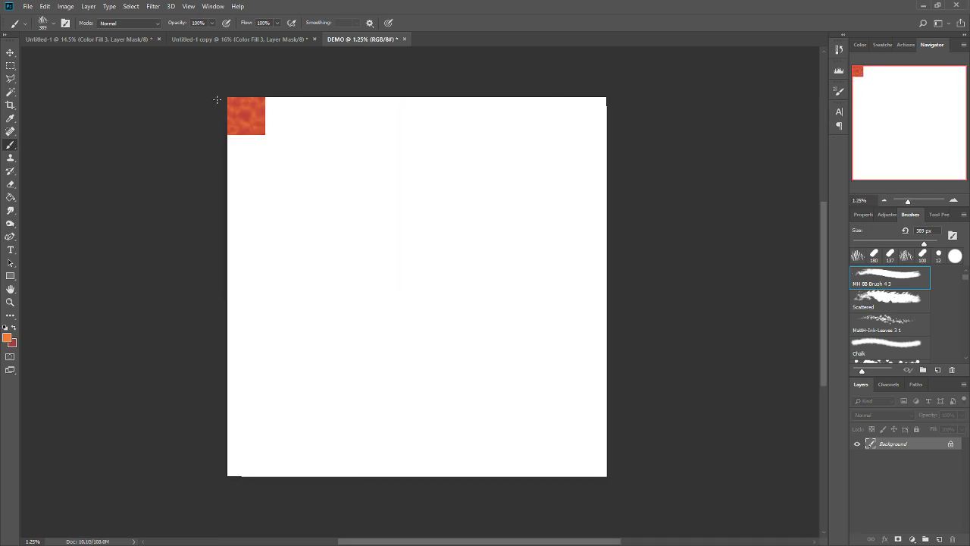
{"action": "scroll", "coordinate": [225, 100], "scroll_direction": "up", "scroll_amount": 2}
{"action": "scroll", "coordinate": [360, 104], "scroll_direction": "down", "scroll_amount": 1}
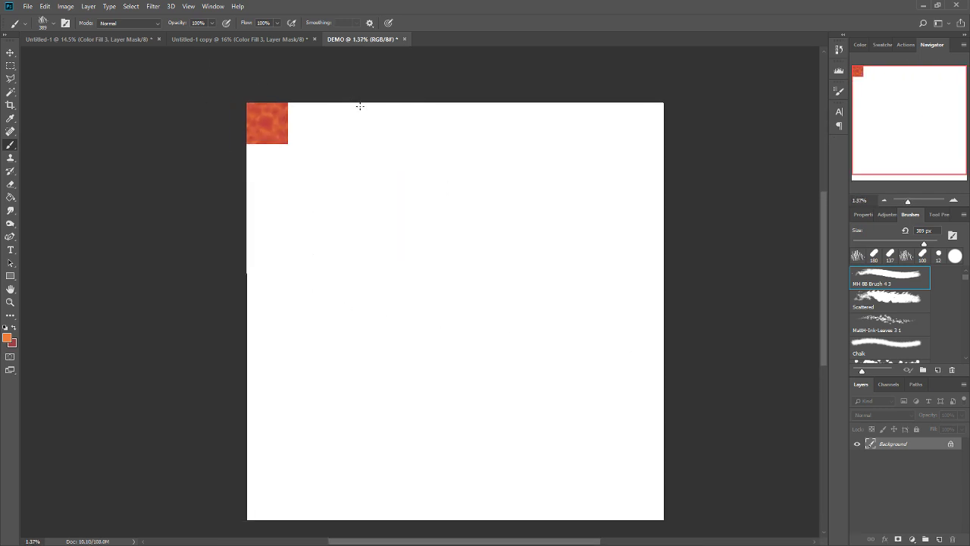
{"action": "scroll", "coordinate": [390, 329], "scroll_direction": "up", "scroll_amount": 2}
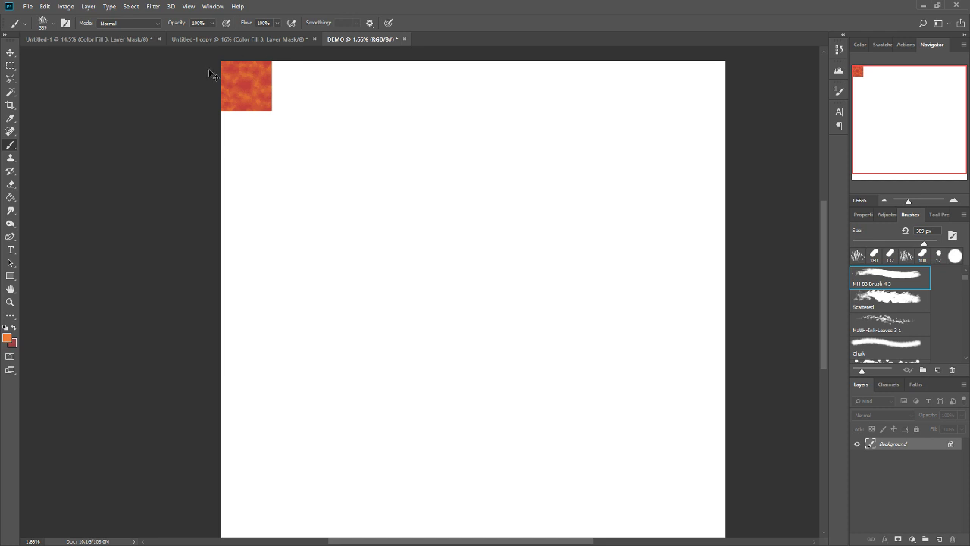
Show the grid, adjust the snapping, and select the entire lava tile with a rectangular marquee.
{"action": "key", "text": "ctrl+apostrophe"}
{"action": "scroll", "coordinate": [206, 70], "scroll_direction": "up", "scroll_amount": 5}
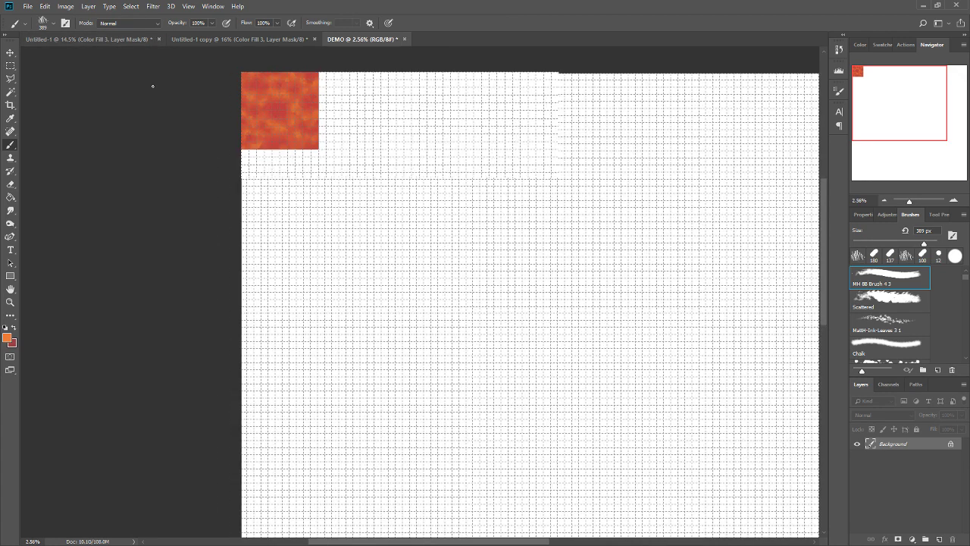
{"action": "left_click", "coordinate": [10, 67]}
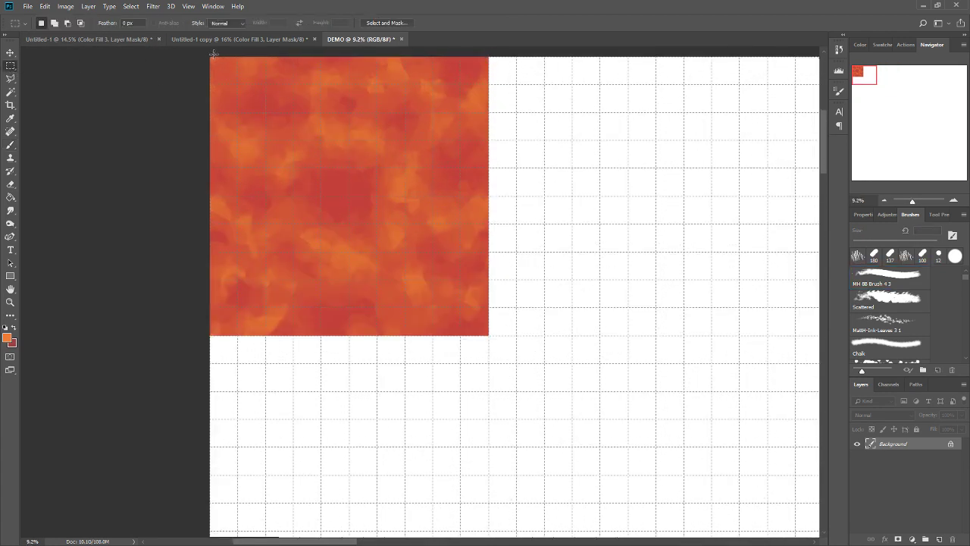
{"action": "left_click_drag", "start_coordinate": [487, 336], "coordinate": [485, 334]}
{"action": "left_click", "coordinate": [191, 8]}
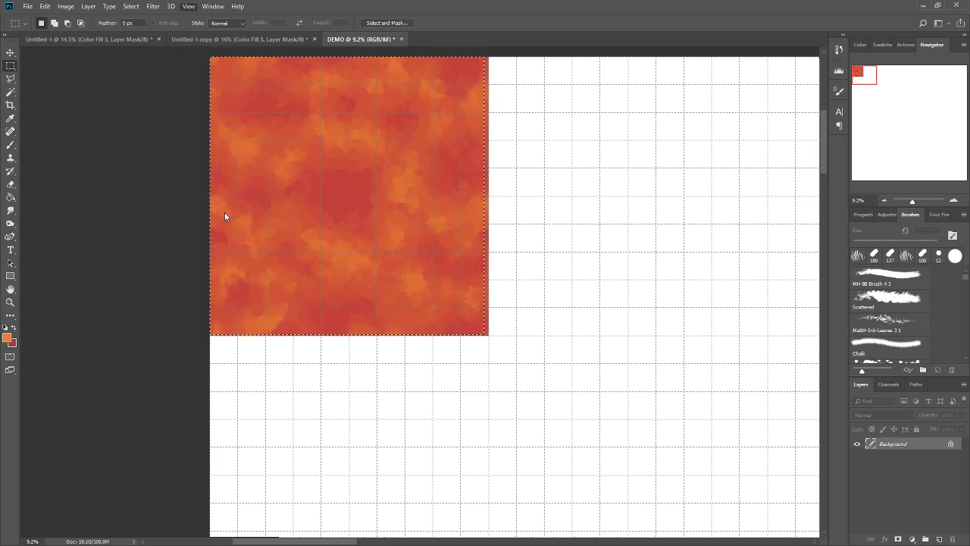
{"action": "key", "text": "ctrl+d"}
{"action": "left_click_drag", "start_coordinate": [455, 301], "coordinate": [490, 336]}
Copy the tile side by side into a block four tiles wide and three high, and undo the extra copies in the fourth row.
{"action": "scroll", "coordinate": [122, 189], "scroll_direction": "down", "scroll_amount": 3}
{"action": "left_click_drag", "start_coordinate": [233, 182], "coordinate": [441, 426]}
{"action": "scroll", "coordinate": [472, 109], "scroll_direction": "down", "scroll_amount": 4}
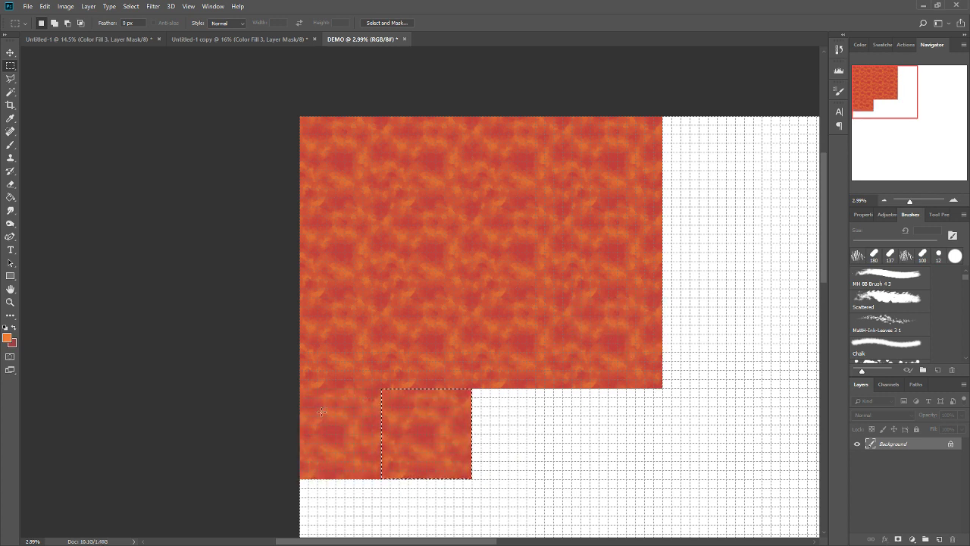
{"action": "key", "text": "ctrl+z"}
{"action": "key", "text": "ctrl+z"}
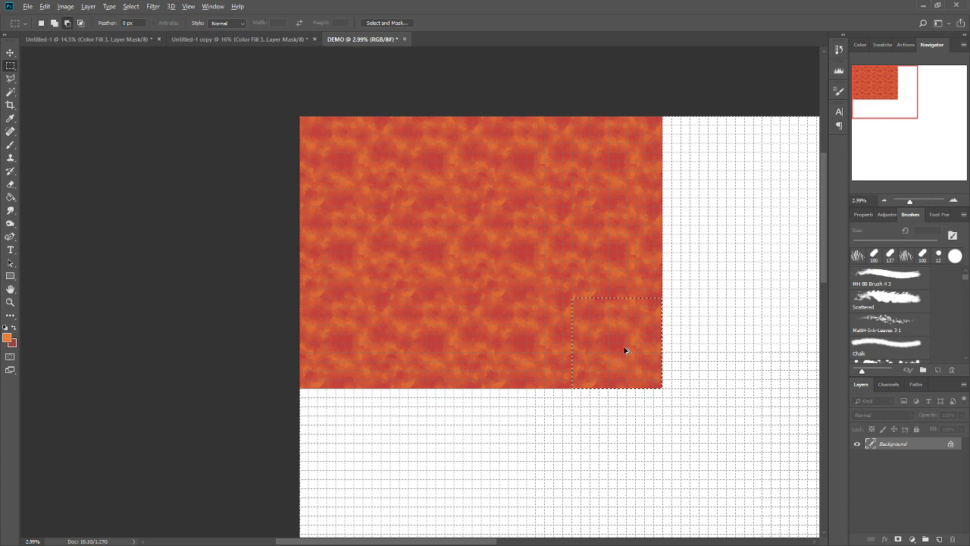
Add the fourth row of lava tiles in DEMO and crop the canvas to the four-by-four block.
{"action": "left_click_drag", "start_coordinate": [626, 348], "coordinate": [612, 434]}
{"action": "key", "text": "ctrl+d"}
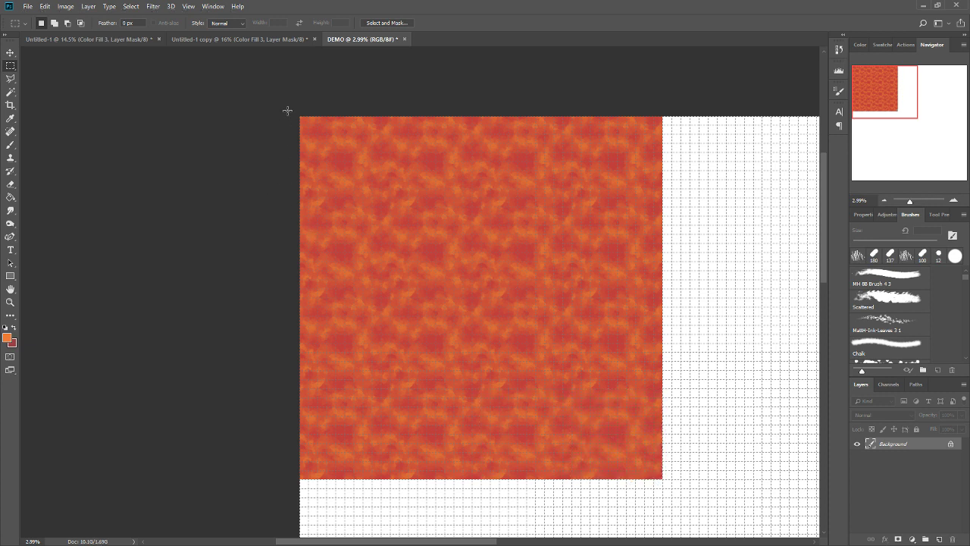
{"action": "left_click_drag", "start_coordinate": [661, 480], "coordinate": [163, 118]}
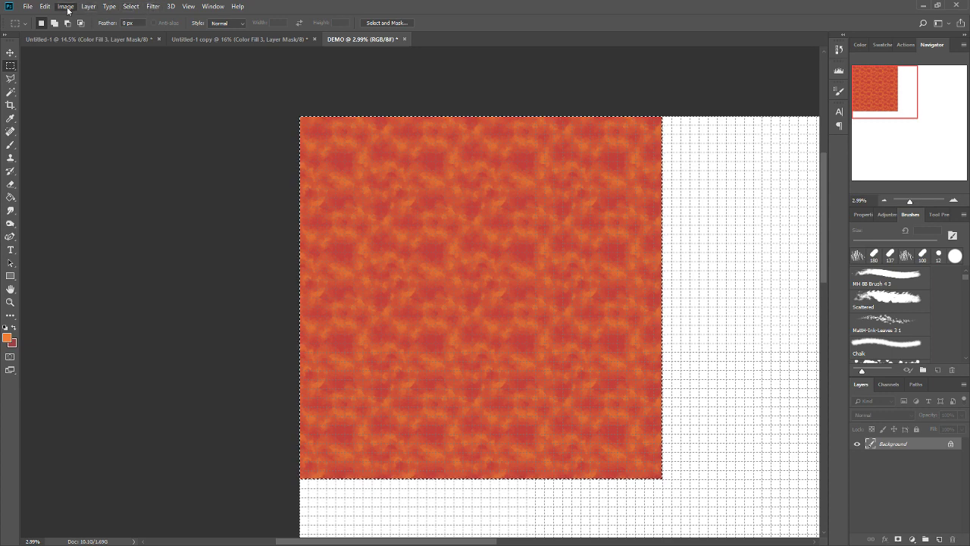
{"action": "left_click", "coordinate": [84, 116]}
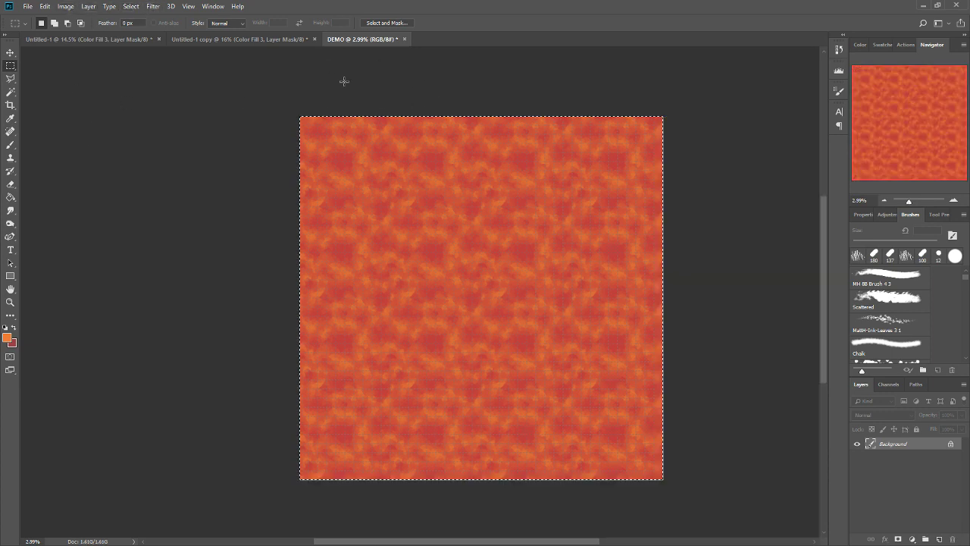
{"action": "key", "text": "ctrl+plus"}
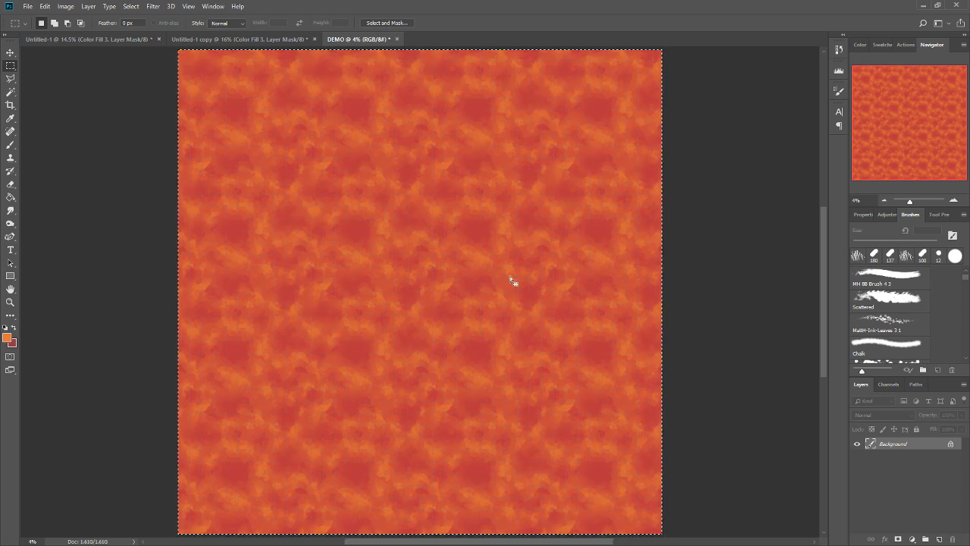
{"action": "left_click", "coordinate": [745, 319]}
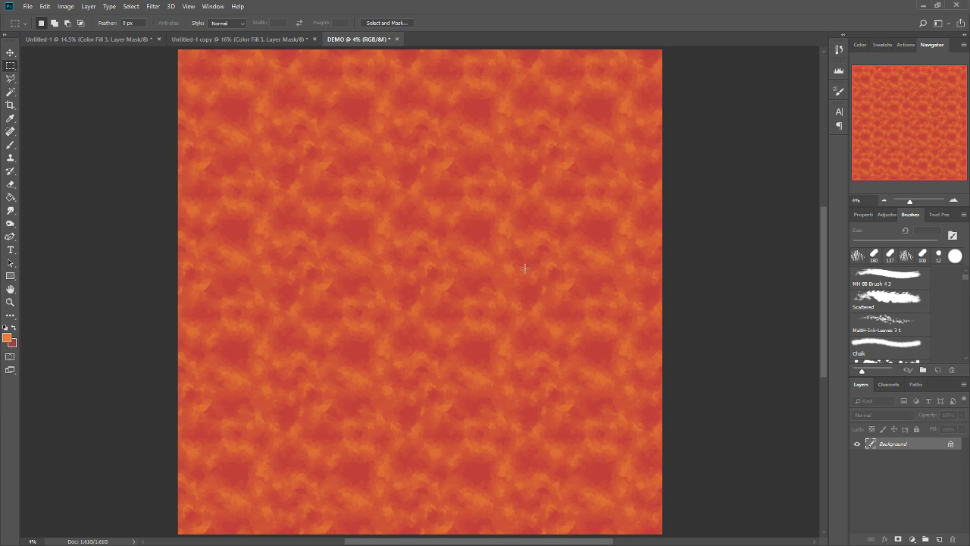
Circle the recurring dark red patches in the middle of the tiled lava with a white 80 px brush.
{"action": "key", "text": "i"}
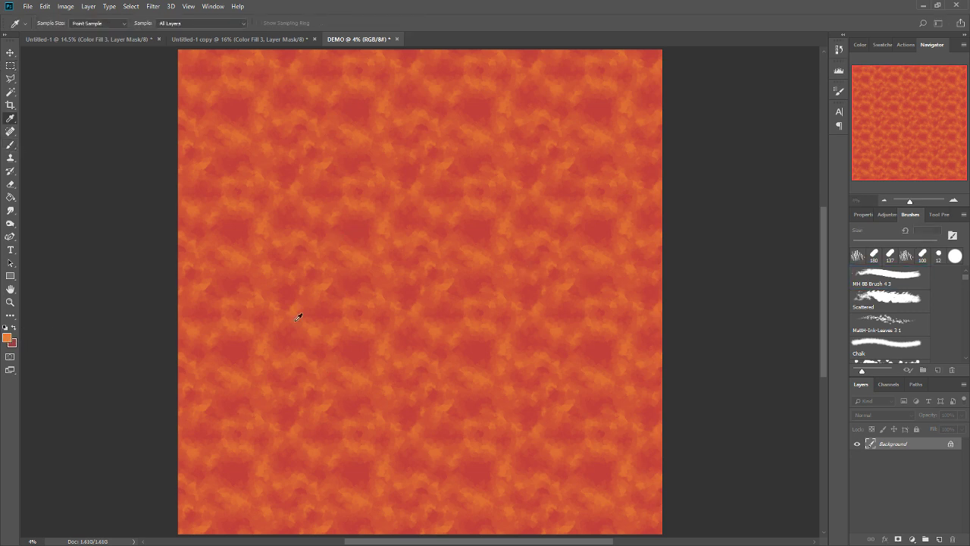
{"action": "key", "text": "b"}
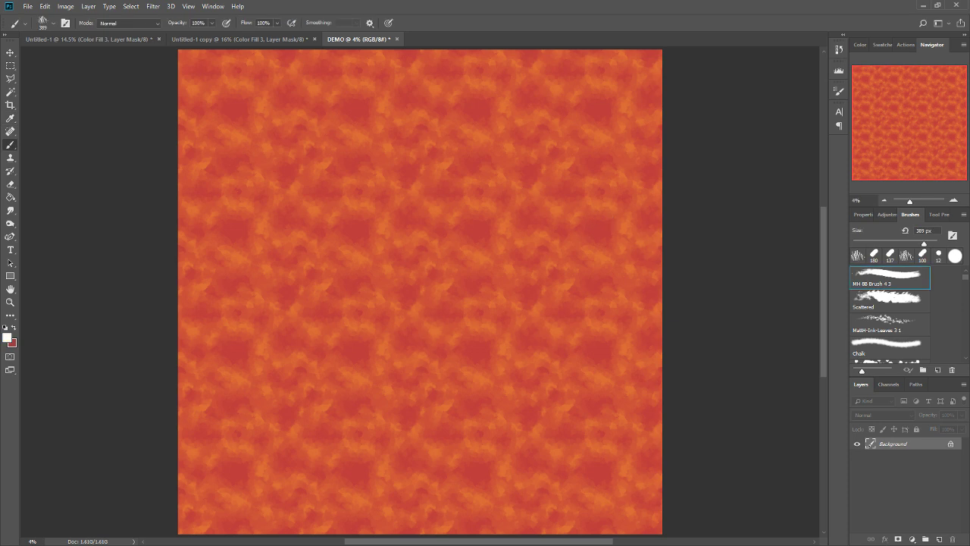
{"action": "left_click", "coordinate": [886, 242]}
{"action": "left_click_drag", "start_coordinate": [357, 223], "coordinate": [350, 225]}
{"action": "left_click_drag", "start_coordinate": [473, 218], "coordinate": [479, 217]}
{"action": "mouse_move", "coordinate": [479, 338]}
{"action": "left_mouse_down"}
{"action": "mouse_move", "coordinate": [483, 360]}
{"action": "mouse_move", "coordinate": [480, 337]}
{"action": "left_mouse_up"}
{"action": "left_click_drag", "start_coordinate": [356, 338], "coordinate": [354, 339]}
{"action": "left_click_drag", "start_coordinate": [230, 335], "coordinate": [227, 334]}
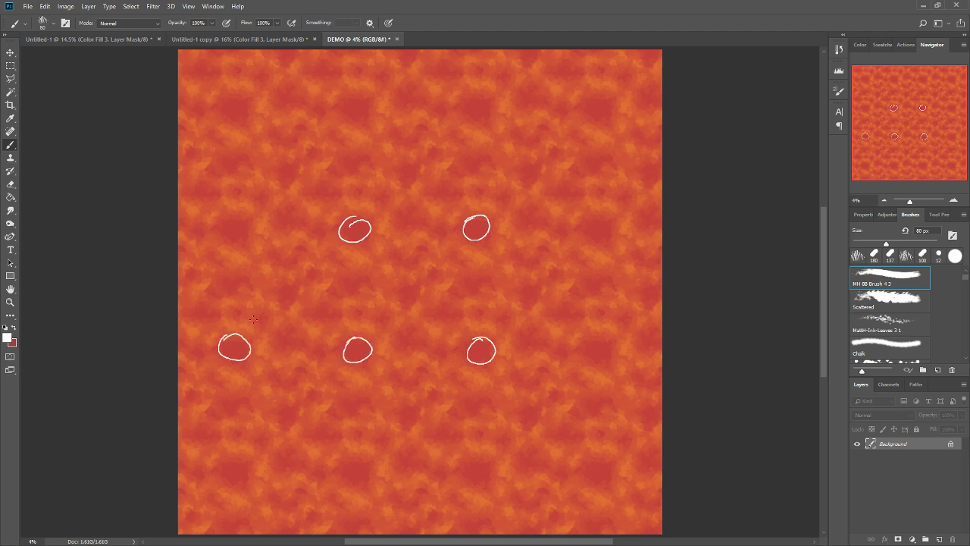
{"action": "left_click_drag", "start_coordinate": [234, 218], "coordinate": [226, 241]}
Undo the white circles drawn around the dark patches.
{"action": "key", "text": "ctrl+z"}
{"action": "key", "text": "ctrl+z"}
{"action": "key", "text": "ctrl+z"}
{"action": "key", "text": "ctrl+z"}
{"action": "key", "text": "ctrl+z"}
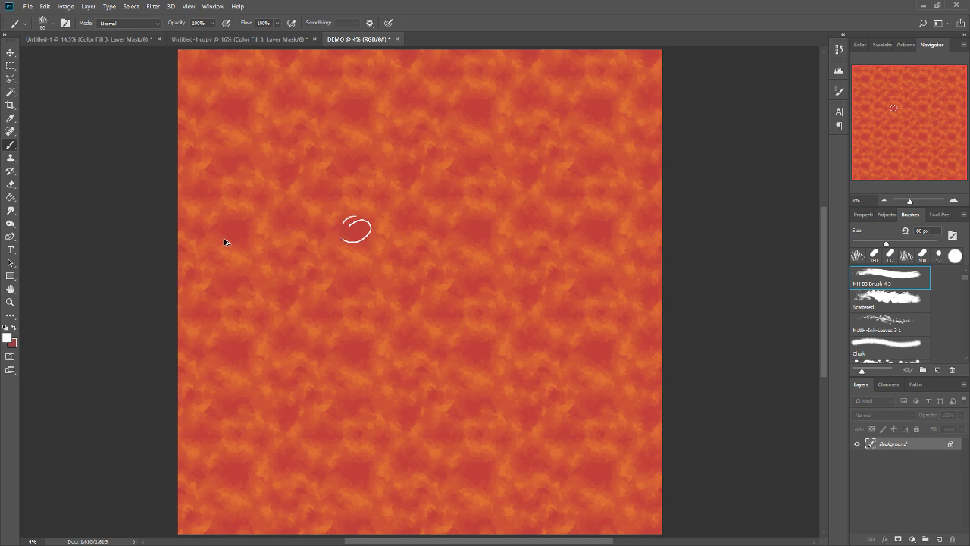
Mark the dark patches in the upper two rows of lava tiles in white, and undo the marks.
{"action": "key", "text": "ctrl+z"}
{"action": "left_click", "coordinate": [234, 106]}
{"action": "left_click", "coordinate": [356, 104]}
{"action": "left_click", "coordinate": [478, 106]}
{"action": "left_click", "coordinate": [601, 111]}
{"action": "left_click", "coordinate": [599, 230]}
{"action": "left_click", "coordinate": [478, 230]}
{"action": "left_click", "coordinate": [355, 229]}
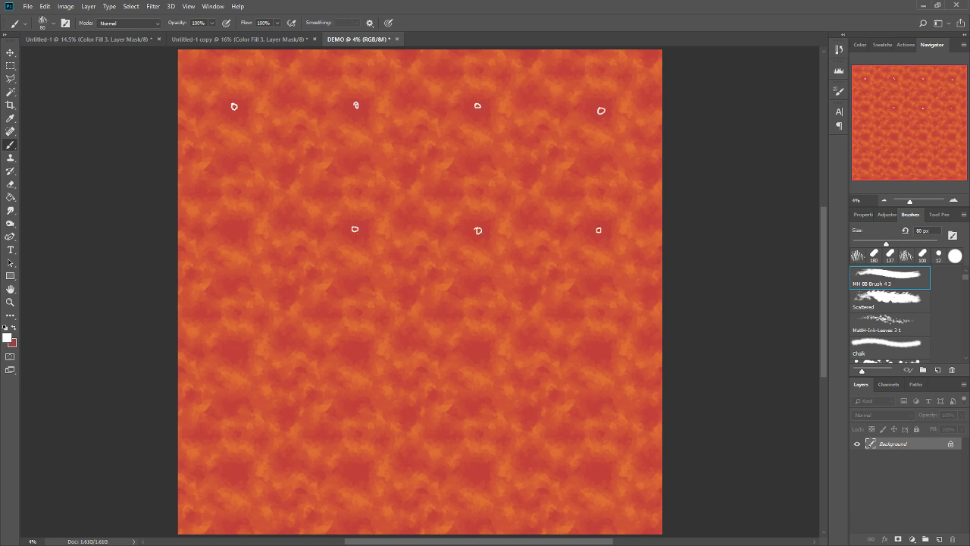
{"action": "left_click", "coordinate": [237, 227]}
Mark three dark patches along the second row of tiles in white, and undo the marks.
{"action": "key", "text": "ctrl+z"}
{"action": "key", "text": "ctrl+z"}
{"action": "key", "text": "ctrl+z"}
{"action": "key", "text": "ctrl+z"}
{"action": "key", "text": "ctrl+z"}
{"action": "key", "text": "ctrl+z"}
{"action": "key", "text": "ctrl+z"}
{"action": "key", "text": "ctrl+z"}
{"action": "left_click", "coordinate": [474, 231]}
{"action": "left_click", "coordinate": [357, 228]}
{"action": "left_click", "coordinate": [235, 222]}
{"action": "key", "text": "ctrl+z"}
{"action": "key", "text": "ctrl+z"}
{"action": "key", "text": "ctrl+z"}
Paint orange streaks across the central dark patch of Untitled-1 on the Color Fill 3 mask with a 202 px brush.
{"action": "left_click", "coordinate": [90, 38]}
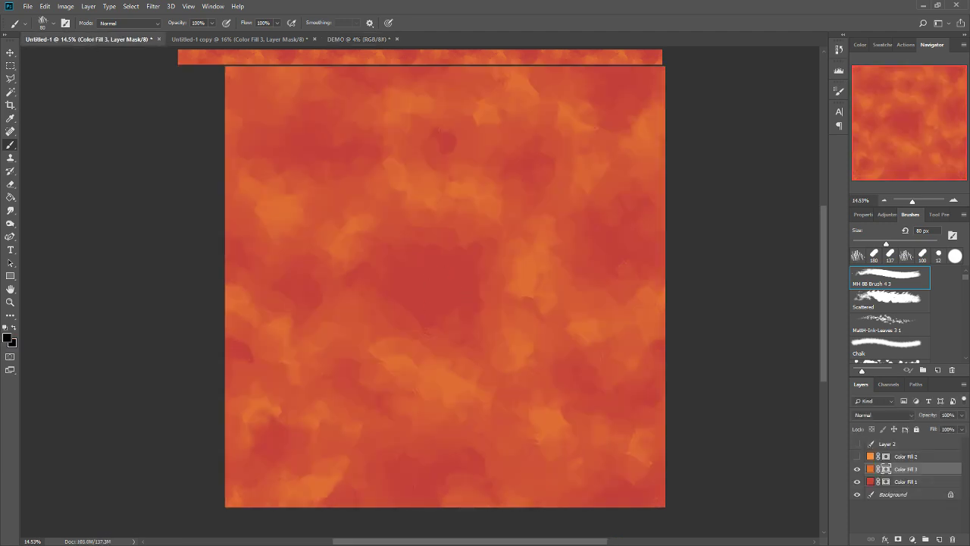
{"action": "left_click", "coordinate": [916, 243]}
{"action": "key", "text": "x"}
{"action": "mouse_move", "coordinate": [457, 231]}
{"action": "left_mouse_down"}
{"action": "mouse_move", "coordinate": [409, 298]}
{"action": "mouse_move", "coordinate": [445, 279]}
{"action": "left_mouse_up"}
{"action": "left_click_drag", "start_coordinate": [467, 241], "coordinate": [456, 281]}
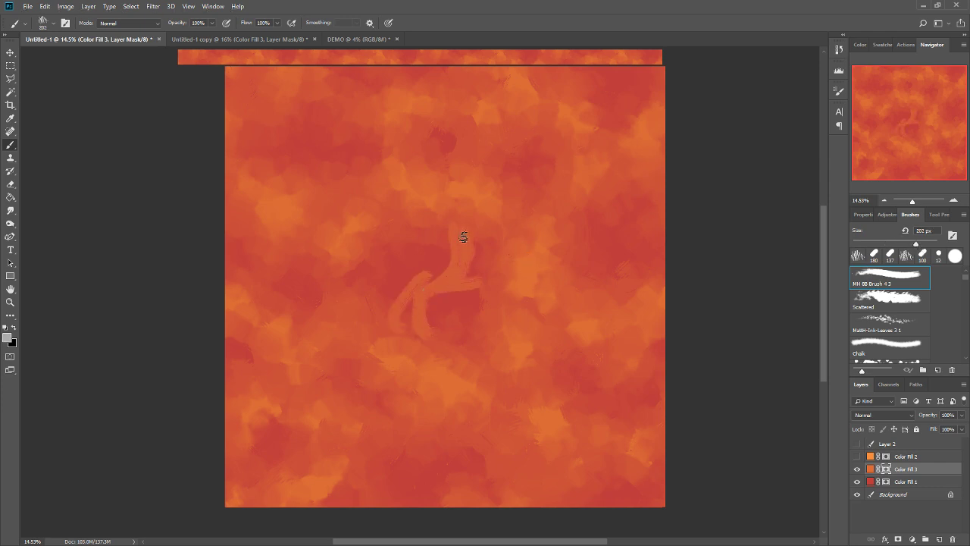
{"action": "left_click_drag", "start_coordinate": [383, 233], "coordinate": [433, 278]}
{"action": "left_click", "coordinate": [521, 273], "text": "alt"}
{"action": "mouse_move", "coordinate": [464, 239]}
{"action": "left_mouse_down"}
{"action": "mouse_move", "coordinate": [470, 273]}
{"action": "mouse_move", "coordinate": [423, 280]}
{"action": "mouse_move", "coordinate": [389, 353]}
{"action": "left_mouse_up"}
{"action": "left_click_drag", "start_coordinate": [361, 248], "coordinate": [390, 242]}
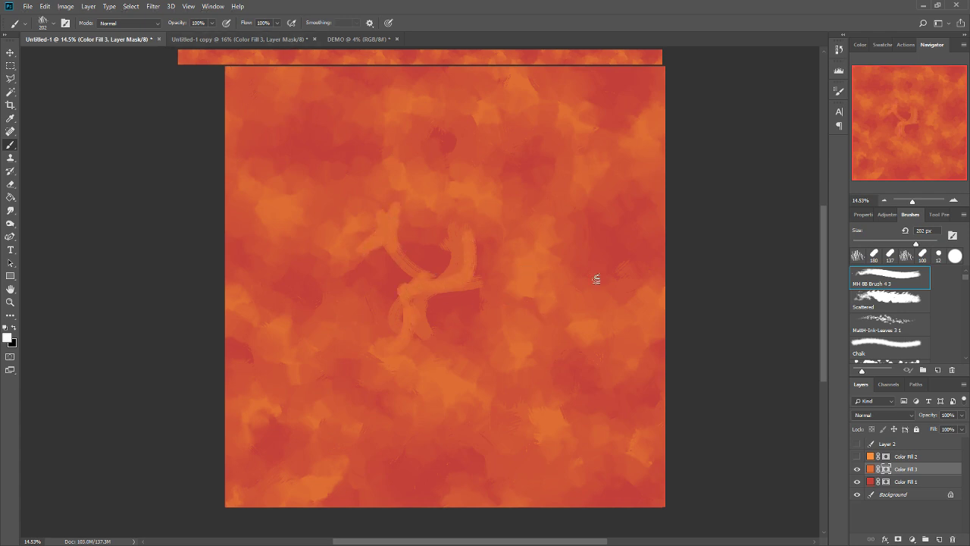
Mark the repeating horizontal band across the DEMO tiles with white dashes, and undo the marks.
{"action": "left_click", "coordinate": [356, 39]}
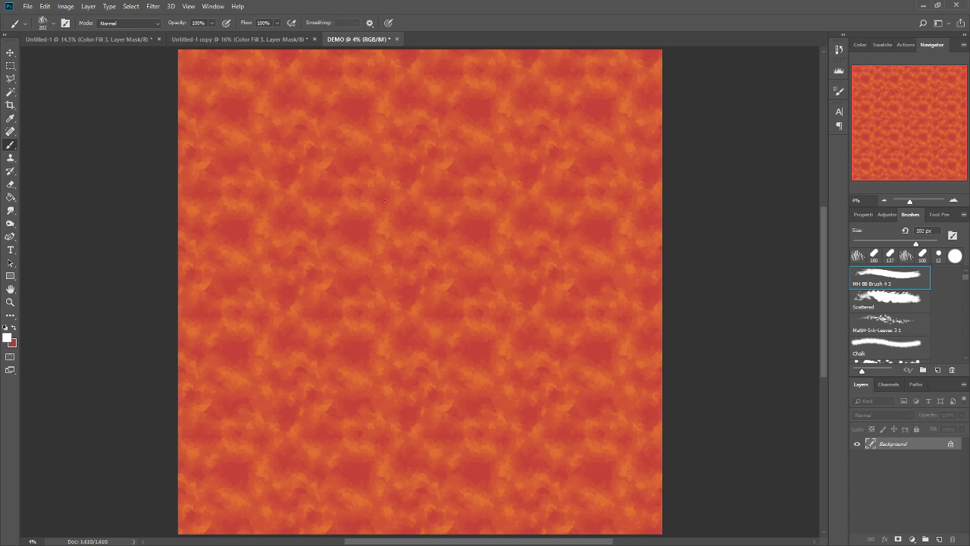
{"action": "left_click_drag", "start_coordinate": [219, 196], "coordinate": [617, 174]}
{"action": "key", "text": "ctrl+z"}
{"action": "left_click_drag", "start_coordinate": [196, 195], "coordinate": [628, 195]}
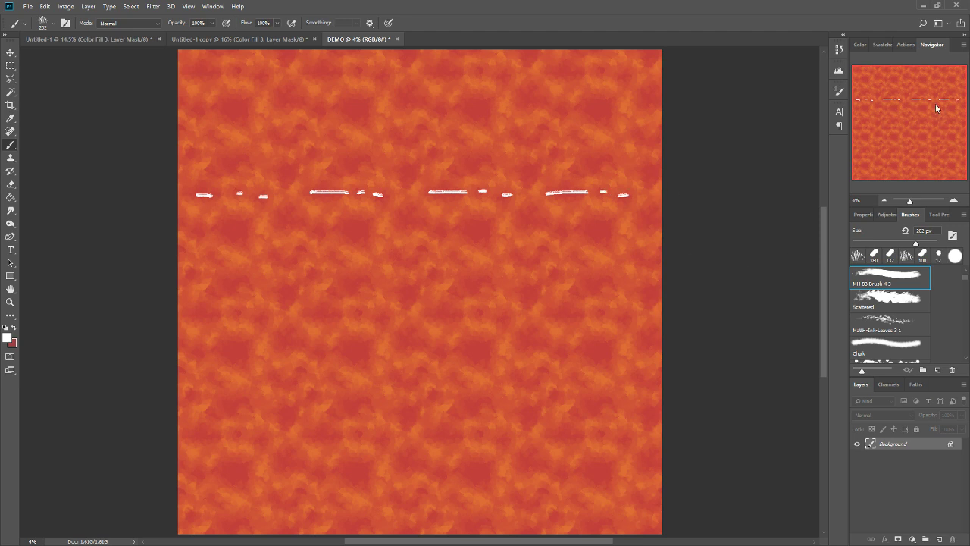
{"action": "key", "text": "ctrl+z"}
{"action": "key", "text": "ctrl+z"}
{"action": "key", "text": "ctrl+z"}
{"action": "key", "text": "ctrl+z"}
{"action": "key", "text": "ctrl+z"}
{"action": "key", "text": "ctrl+z"}
{"action": "key", "text": "ctrl+z"}
{"action": "key", "text": "ctrl+z"}
{"action": "key", "text": "ctrl+z"}
{"action": "key", "text": "ctrl+z"}
{"action": "key", "text": "ctrl+z"}
{"action": "key", "text": "ctrl+z"}
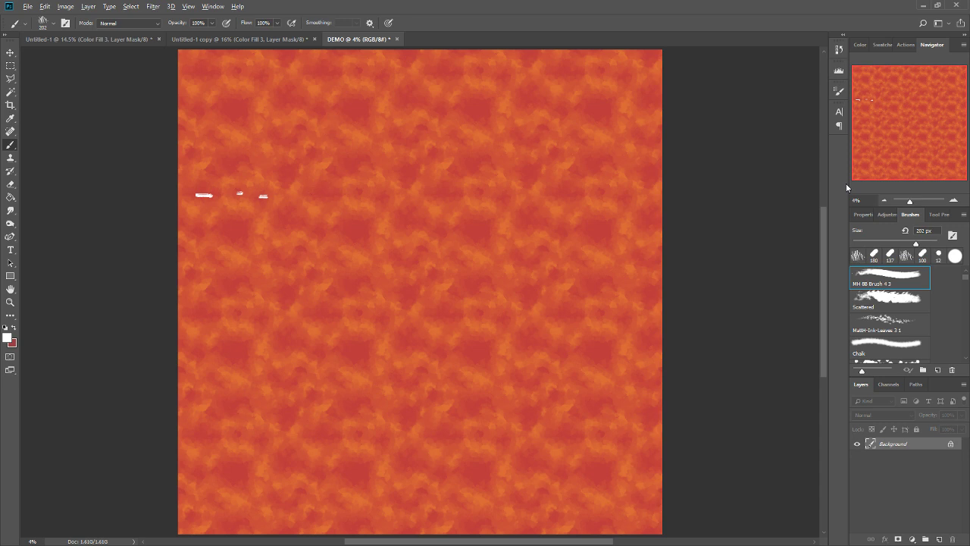
Review the retouched Untitled-1 tile, the DEMO tiling and the Ocean, calm (15x15).jpg texture.
{"action": "left_click", "coordinate": [120, 38]}
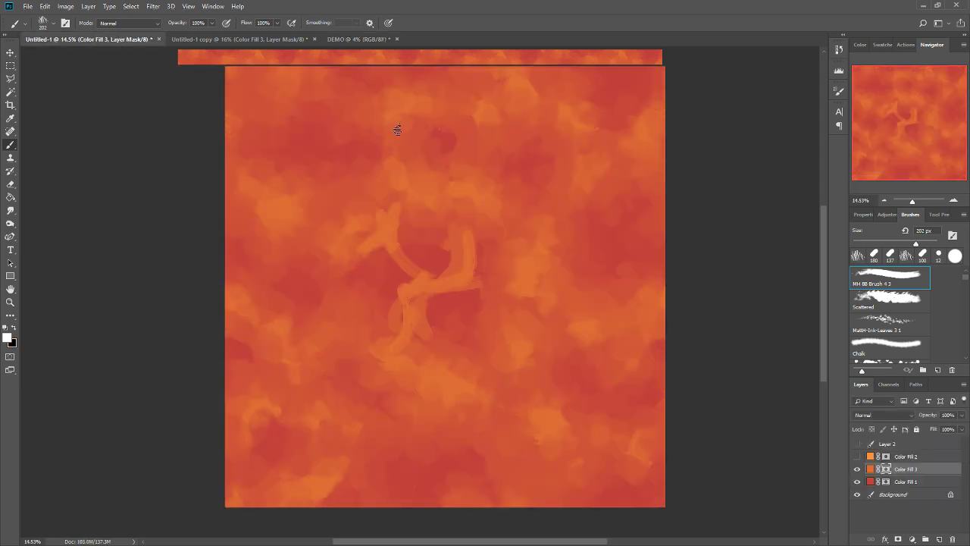
{"action": "left_click", "coordinate": [353, 39]}
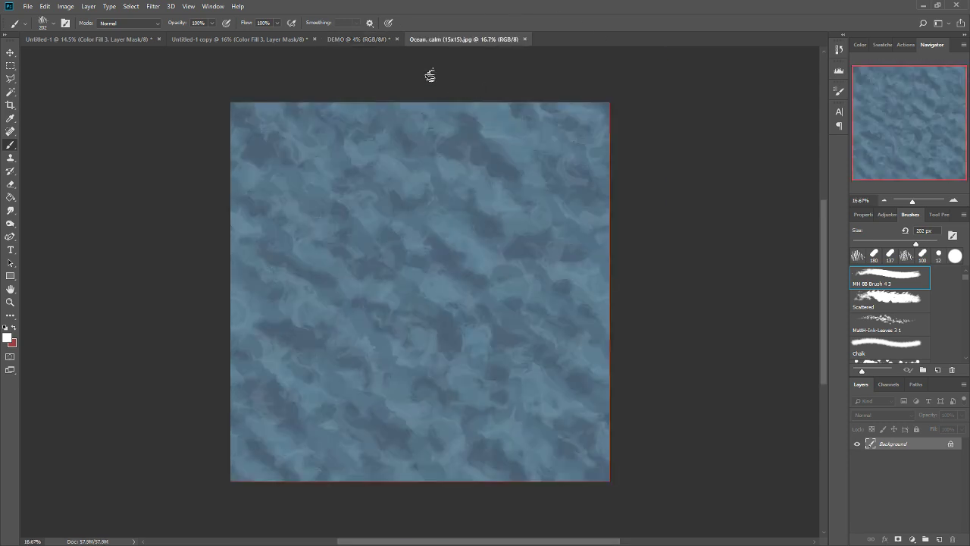
{"action": "scroll", "coordinate": [416, 296], "scroll_direction": "up", "scroll_amount": 2}
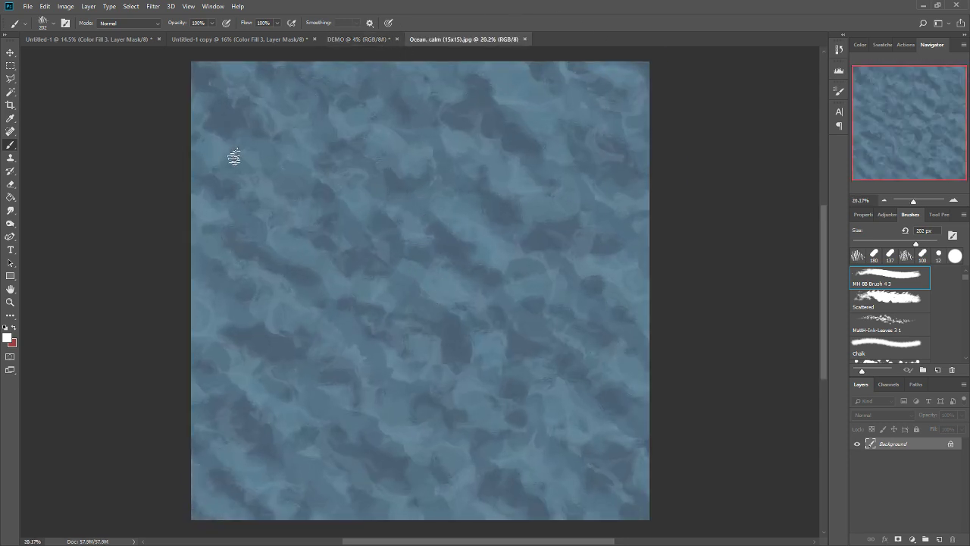
{"action": "scroll", "coordinate": [234, 156], "scroll_direction": "down", "scroll_amount": 8}
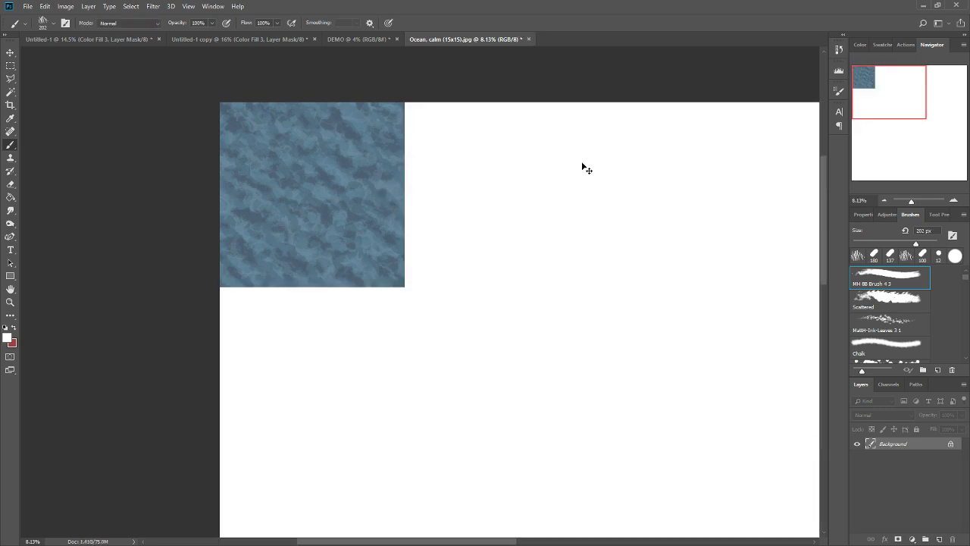
Show the grid on the enlarged ocean canvas and select the entire ocean tile with a rectangular marquee.
{"action": "key", "text": "ctrl+apostrophe"}
{"action": "scroll", "coordinate": [323, 193], "scroll_direction": "up", "scroll_amount": 1}
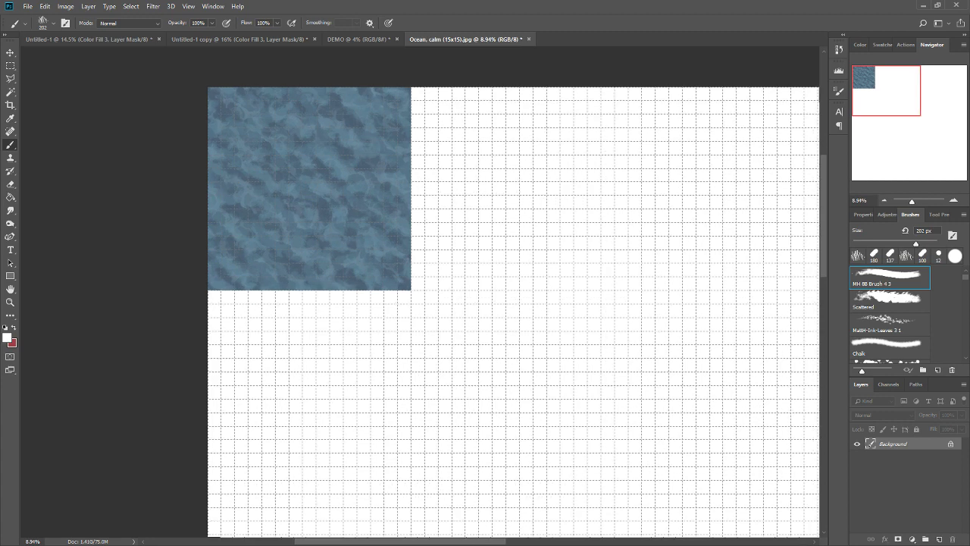
{"action": "scroll", "coordinate": [261, 117], "scroll_direction": "down", "scroll_amount": 4}
{"action": "left_click", "coordinate": [9, 66]}
{"action": "scroll", "coordinate": [269, 124], "scroll_direction": "up", "scroll_amount": 2}
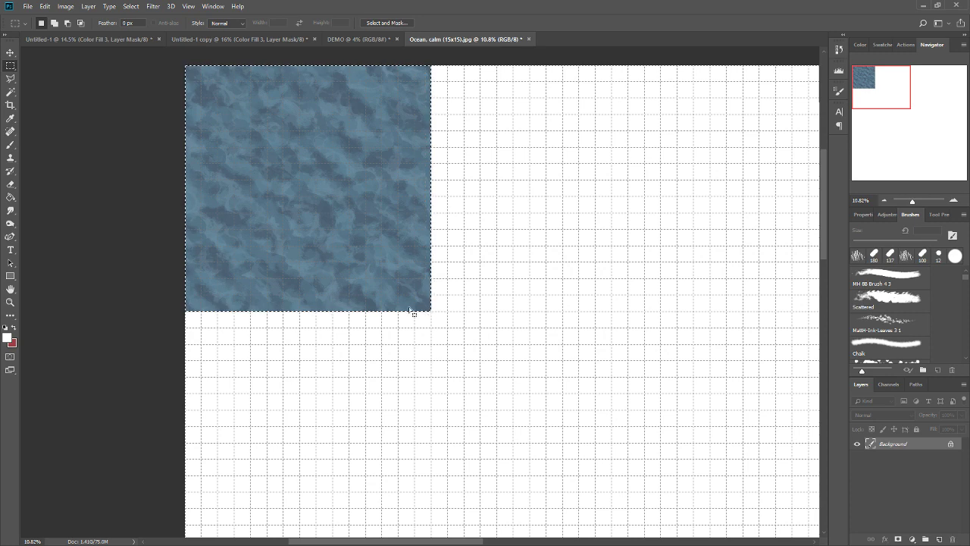
{"action": "scroll", "coordinate": [238, 169], "scroll_direction": "down", "scroll_amount": 2}
Duplicate the ocean tile across and then row by row downward until it fills the five-by-five canvas.
{"action": "left_click_drag", "start_coordinate": [262, 199], "coordinate": [706, 183], "text": "ctrl+alt"}
{"action": "scroll", "coordinate": [525, 195], "scroll_direction": "down", "scroll_amount": 1}
{"action": "left_click_drag", "start_coordinate": [204, 98], "coordinate": [790, 226]}
{"action": "left_click_drag", "start_coordinate": [451, 169], "coordinate": [406, 263], "text": "ctrl+alt"}
{"action": "left_click_drag", "start_coordinate": [529, 278], "coordinate": [531, 367], "text": "ctrl+alt"}
{"action": "scroll", "coordinate": [489, 166], "scroll_direction": "down", "scroll_amount": 4}
{"action": "scroll", "coordinate": [573, 374], "scroll_direction": "up", "scroll_amount": 5}
{"action": "scroll", "coordinate": [489, 247], "scroll_direction": "down", "scroll_amount": 3}
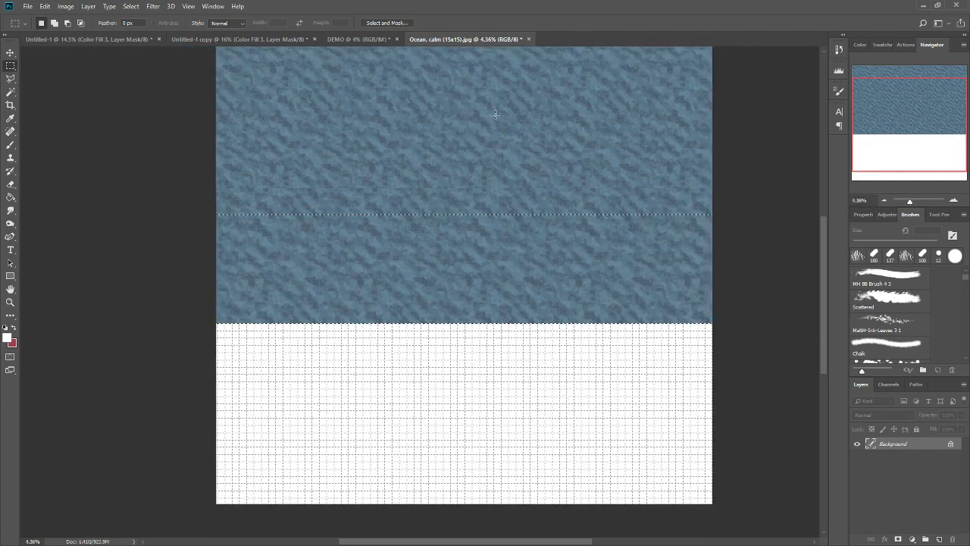
{"action": "scroll", "coordinate": [485, 304], "scroll_direction": "up", "scroll_amount": 3}
{"action": "left_click_drag", "start_coordinate": [527, 235], "coordinate": [528, 384], "text": "ctrl+alt"}
{"action": "scroll", "coordinate": [535, 306], "scroll_direction": "down", "scroll_amount": 3}
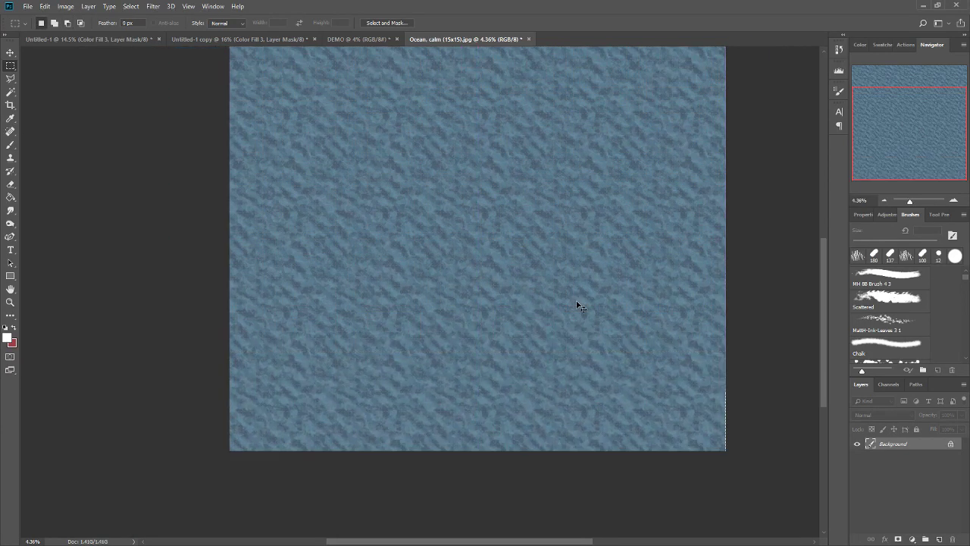
{"action": "key", "text": "ctrl+0"}
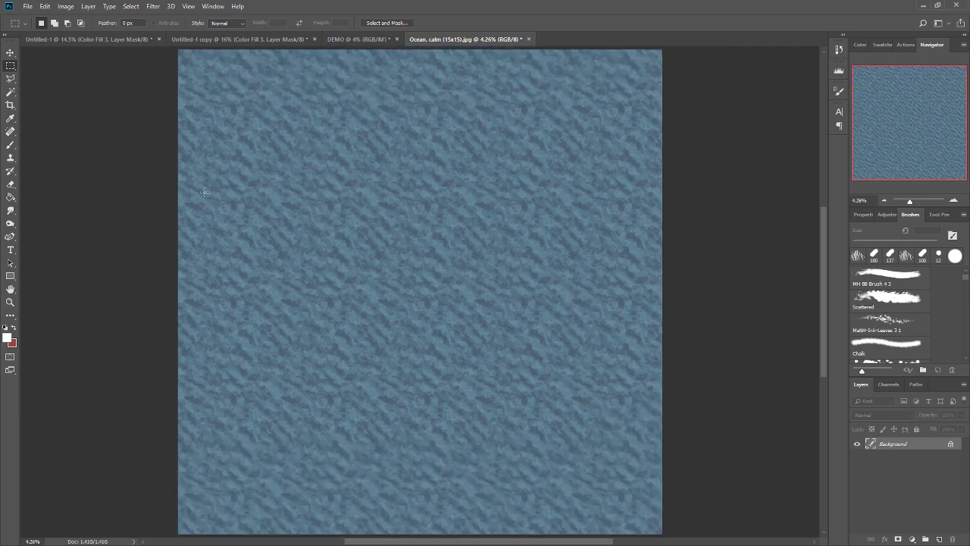
Mark the repetition along a row of ocean tiles and a dark patch in DEMO, and remove the marks.
{"action": "left_click_drag", "start_coordinate": [204, 192], "coordinate": [510, 200]}
{"action": "key", "text": "ctrl+d"}
{"action": "left_click_drag", "start_coordinate": [232, 197], "coordinate": [644, 193]}
{"action": "key", "text": "ctrl+d"}
{"action": "left_click", "coordinate": [11, 145]}
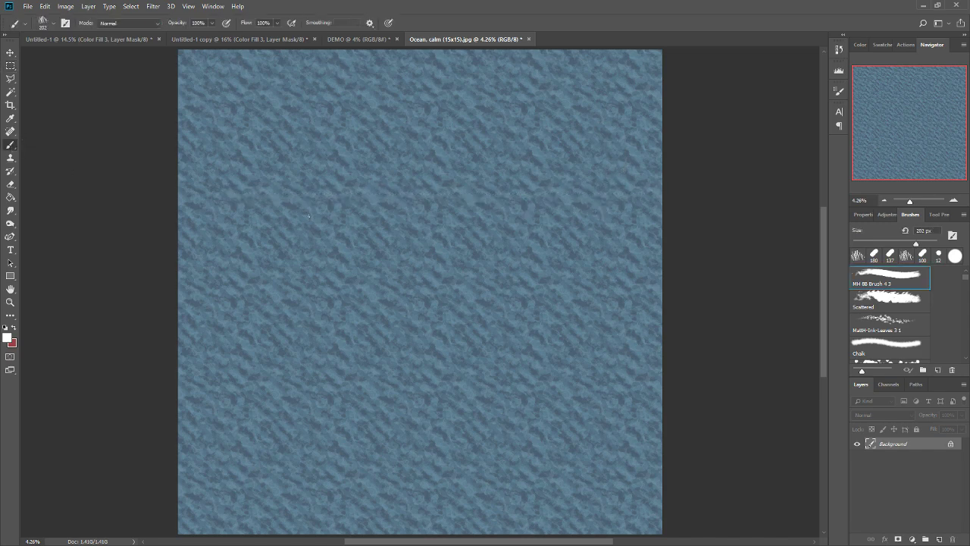
{"action": "left_click_drag", "start_coordinate": [243, 197], "coordinate": [623, 201]}
{"action": "key", "text": "ctrl+z"}
{"action": "left_click", "coordinate": [356, 39]}
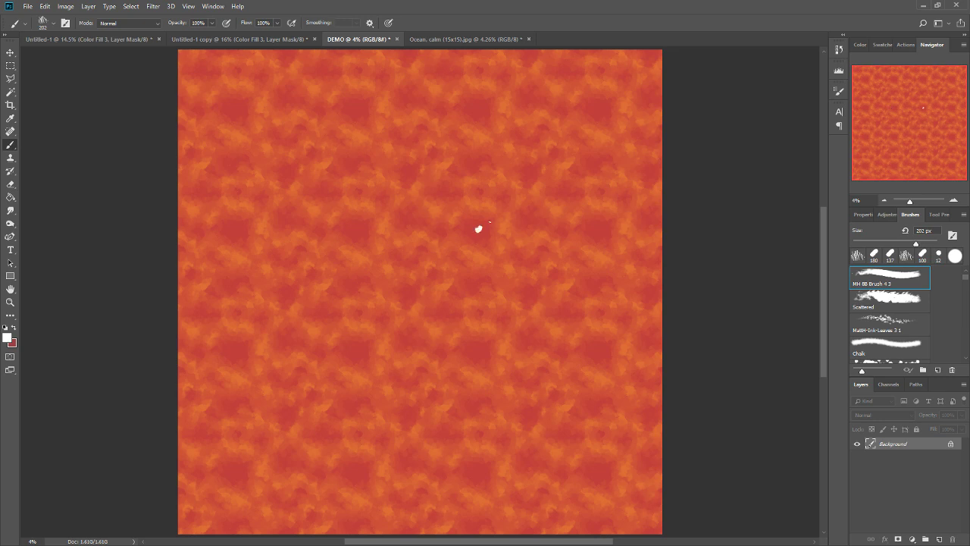
{"action": "key", "text": "ctrl+z"}
Add orange strokes at the upper-left edge of the central dark patch in Untitled-1.
{"action": "left_click", "coordinate": [106, 38]}
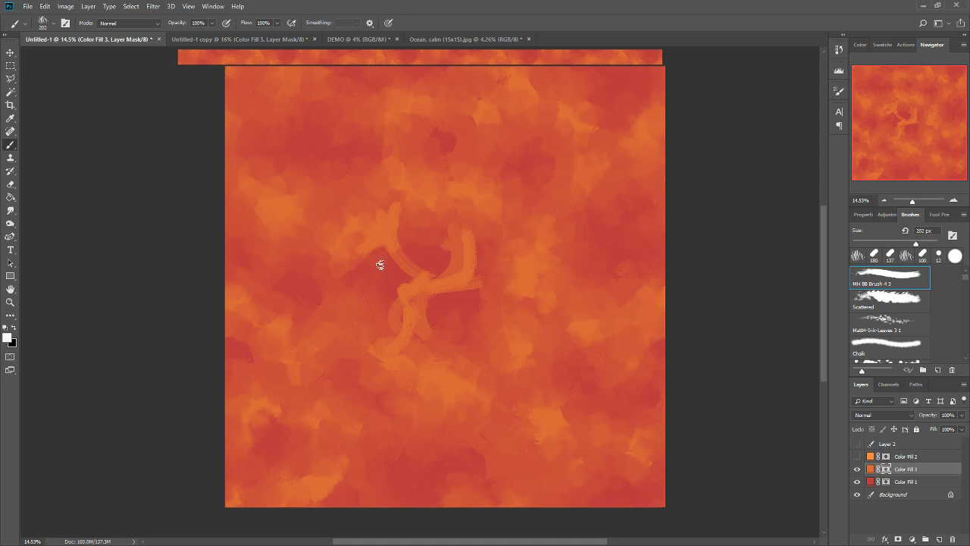
{"action": "left_click_drag", "start_coordinate": [355, 239], "coordinate": [368, 206]}
{"action": "left_click_drag", "start_coordinate": [389, 238], "coordinate": [383, 201]}
Break up the central dark patch of Untitled-1 copy with orange strokes on the Color Fill 3 mask.
{"action": "left_click", "coordinate": [250, 39]}
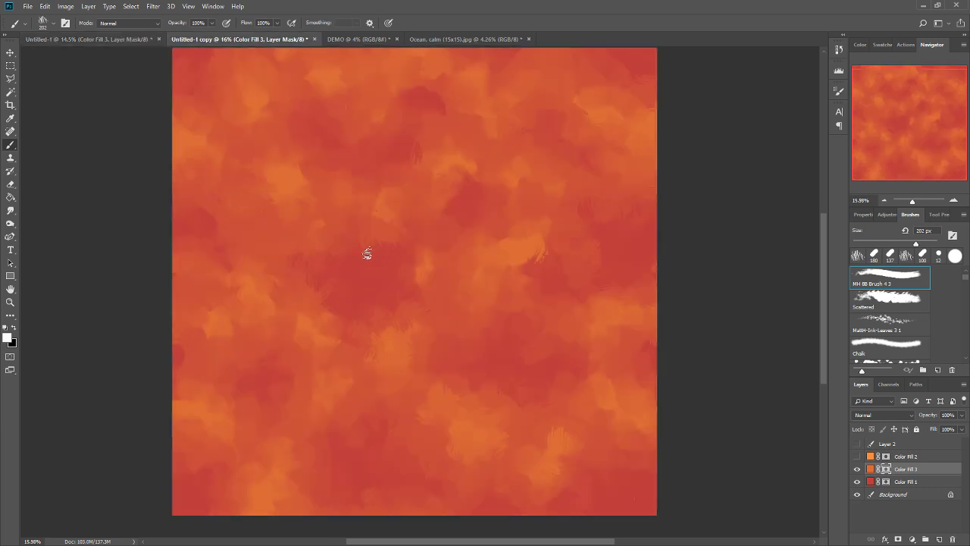
{"action": "left_click", "coordinate": [370, 234], "text": "alt"}
{"action": "mouse_move", "coordinate": [366, 247]}
{"action": "left_mouse_down"}
{"action": "mouse_move", "coordinate": [383, 316]}
{"action": "mouse_move", "coordinate": [388, 306]}
{"action": "mouse_move", "coordinate": [370, 323]}
{"action": "mouse_move", "coordinate": [349, 292]}
{"action": "mouse_move", "coordinate": [425, 349]}
{"action": "mouse_move", "coordinate": [369, 290]}
{"action": "mouse_move", "coordinate": [379, 311]}
{"action": "mouse_move", "coordinate": [369, 347]}
{"action": "left_mouse_up"}
{"action": "left_click", "coordinate": [407, 336], "text": "alt"}
{"action": "mouse_move", "coordinate": [359, 255]}
{"action": "left_mouse_down"}
{"action": "mouse_move", "coordinate": [345, 224]}
{"action": "mouse_move", "coordinate": [340, 232]}
{"action": "mouse_move", "coordinate": [359, 212]}
{"action": "mouse_move", "coordinate": [353, 270]}
{"action": "mouse_move", "coordinate": [348, 248]}
{"action": "mouse_move", "coordinate": [378, 265]}
{"action": "left_mouse_up"}
{"action": "left_click", "coordinate": [384, 228], "text": "alt"}
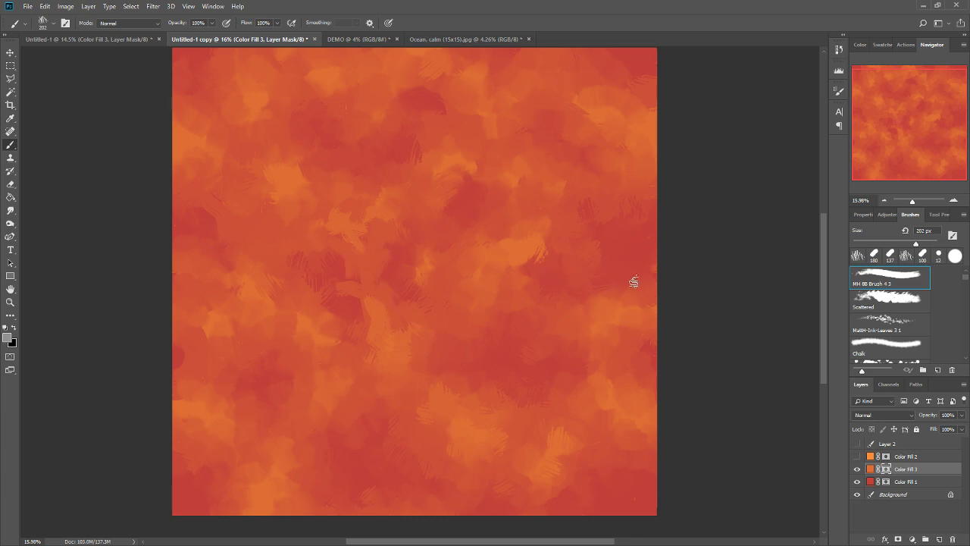
{"action": "left_click_drag", "start_coordinate": [491, 144], "coordinate": [505, 174]}
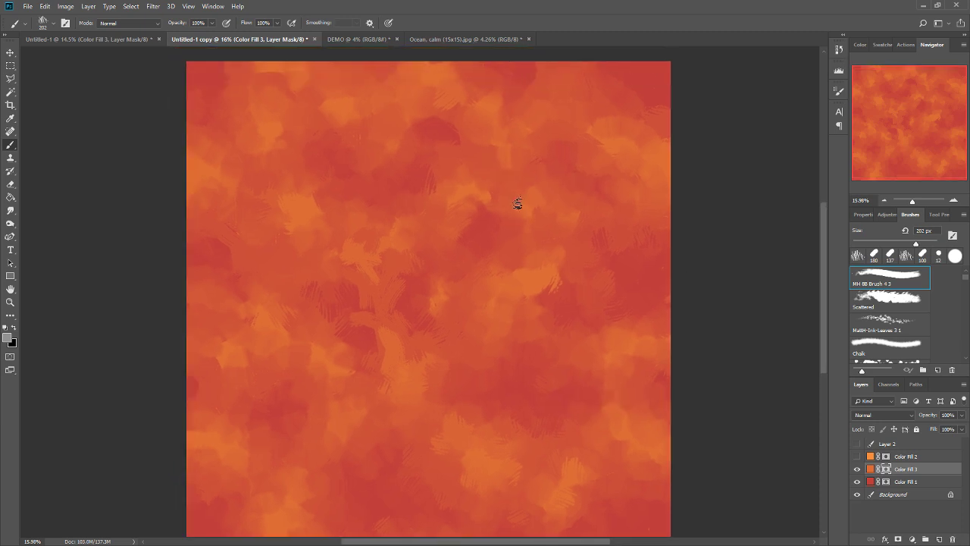
Reapply the offset filter twice to check the repainted Untitled-1 copy for uneven areas.
{"action": "key", "text": "ctrl+alt+f"}
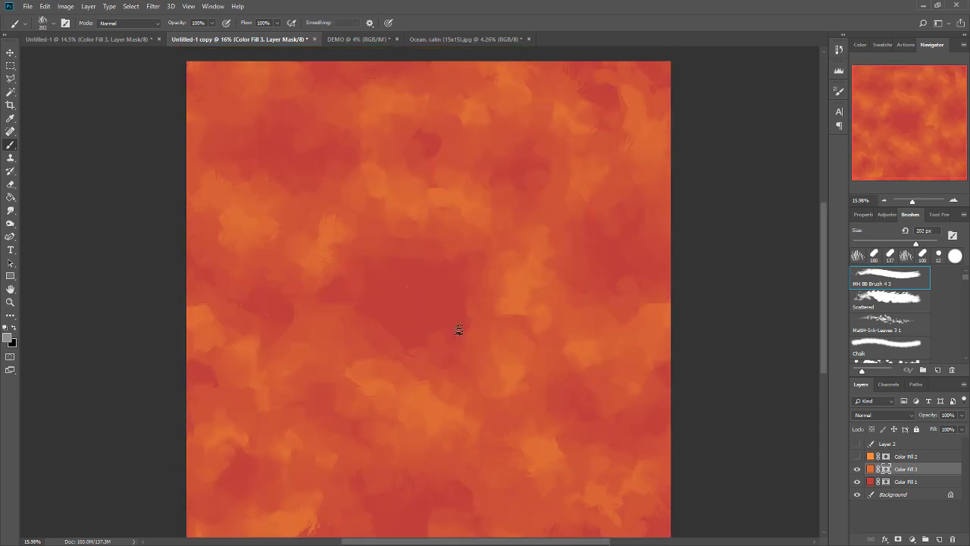
{"action": "scroll", "coordinate": [637, 379], "scroll_direction": "down", "scroll_amount": 2}
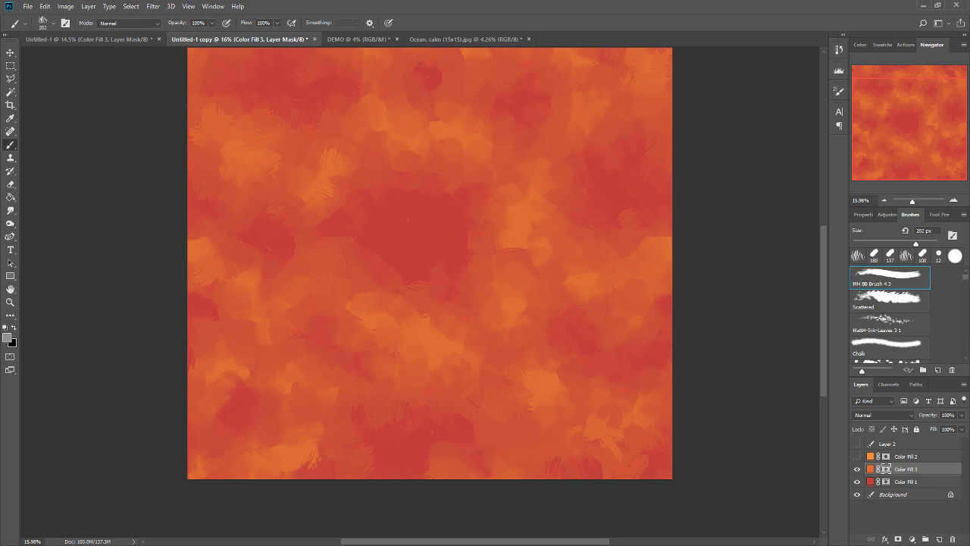
{"action": "key", "text": "ctrl+alt+f"}
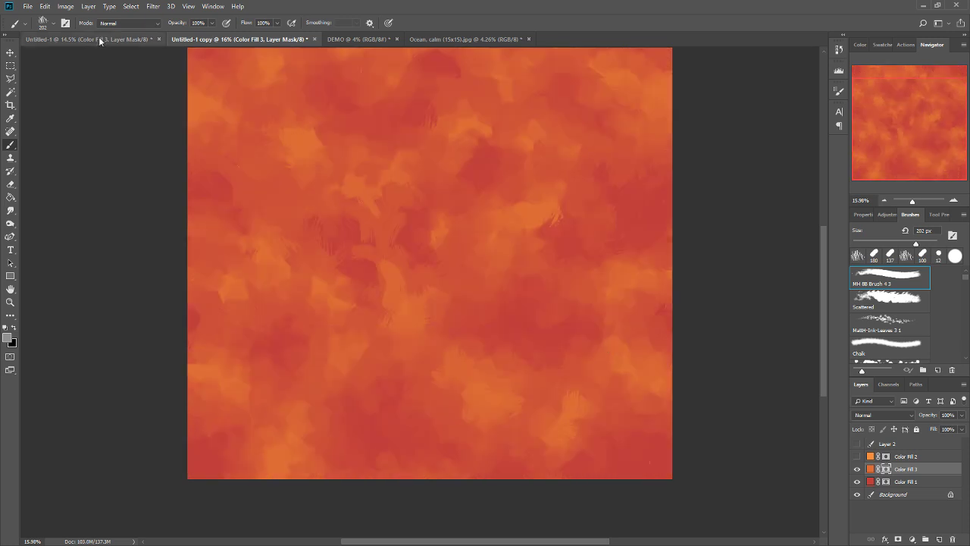
Inspect the tiled DEMO pattern up close and compare it with the whole repainted Untitled-1 copy.
{"action": "left_click", "coordinate": [357, 38]}
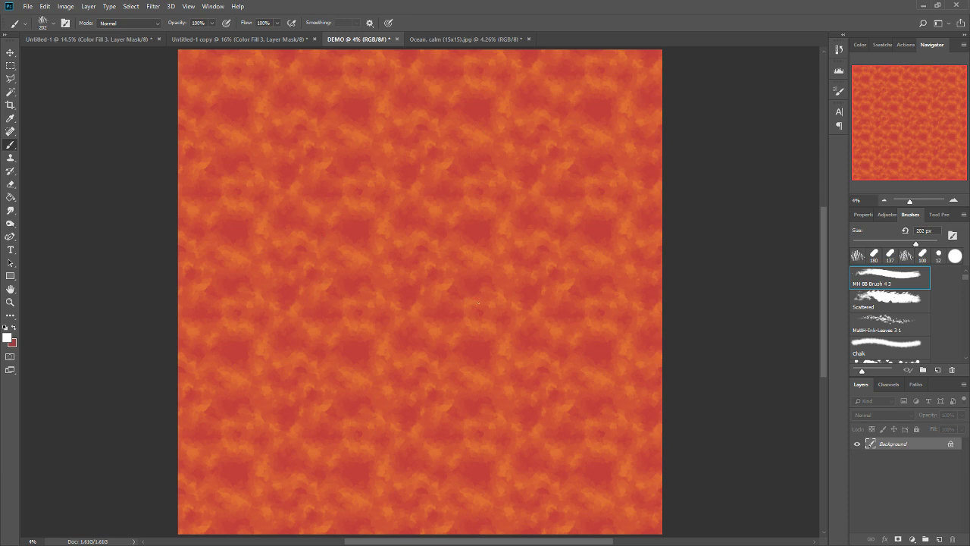
{"action": "scroll", "coordinate": [355, 191], "scroll_direction": "down", "scroll_amount": 2}
{"action": "scroll", "coordinate": [369, 210], "scroll_direction": "up", "scroll_amount": 5}
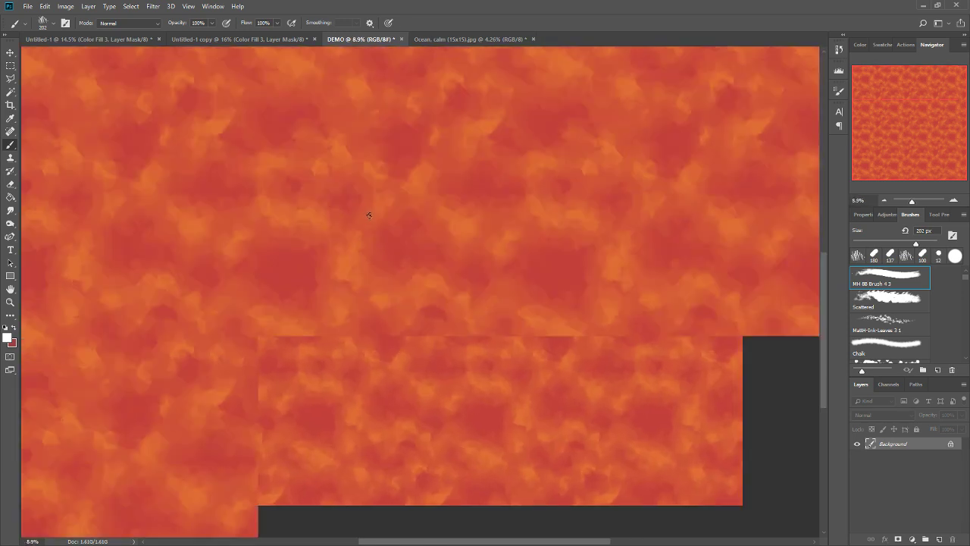
{"action": "scroll", "coordinate": [333, 190], "scroll_direction": "up", "scroll_amount": 2}
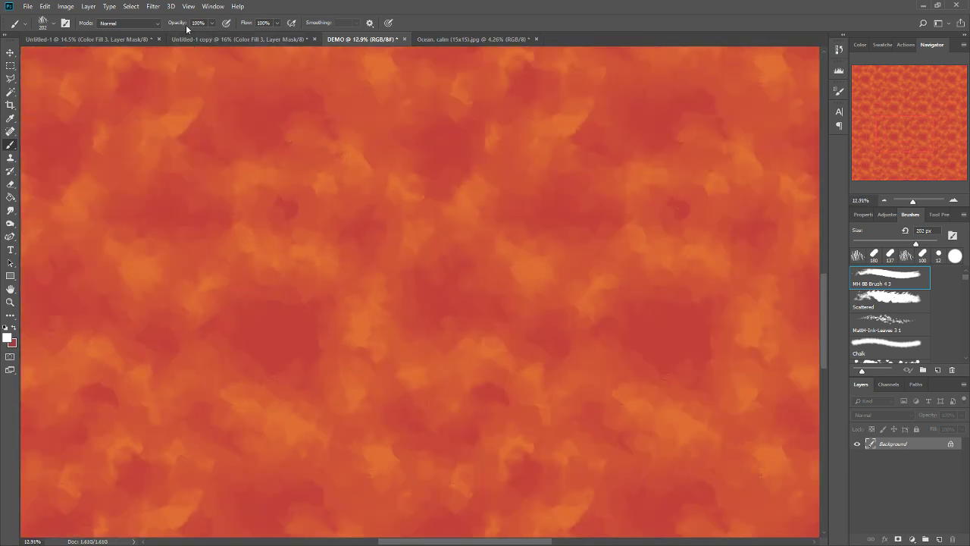
{"action": "left_click", "coordinate": [228, 39]}
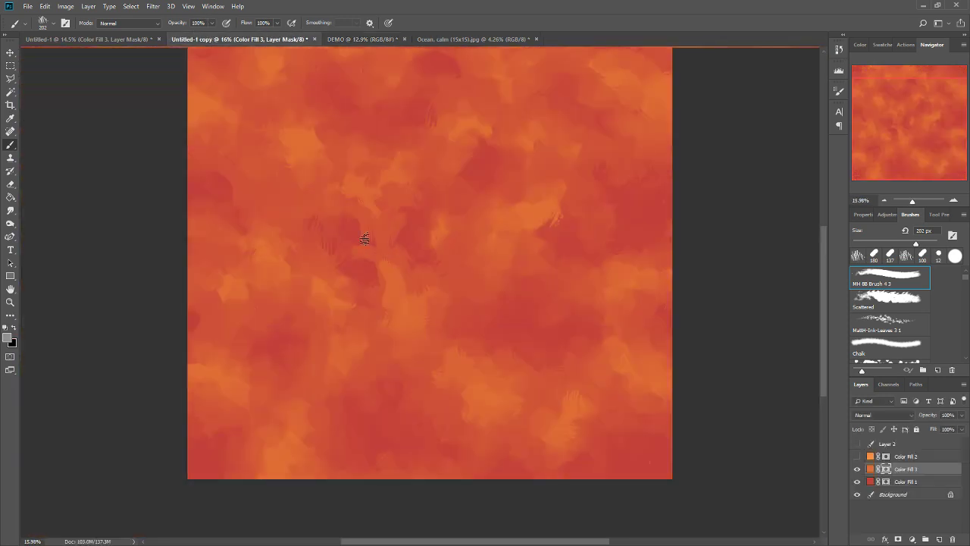
{"action": "scroll", "coordinate": [371, 151], "scroll_direction": "down", "scroll_amount": 2}
{"action": "scroll", "coordinate": [376, 162], "scroll_direction": "up", "scroll_amount": 2}
{"action": "mouse_move", "coordinate": [376, 163]}
{"action": "left_mouse_down"}
{"action": "mouse_move", "coordinate": [491, 164]}
{"action": "mouse_move", "coordinate": [446, 212]}
{"action": "mouse_move", "coordinate": [342, 250]}
{"action": "mouse_move", "coordinate": [541, 345]}
{"action": "mouse_move", "coordinate": [559, 288]}
{"action": "mouse_move", "coordinate": [458, 287]}
{"action": "left_mouse_up"}
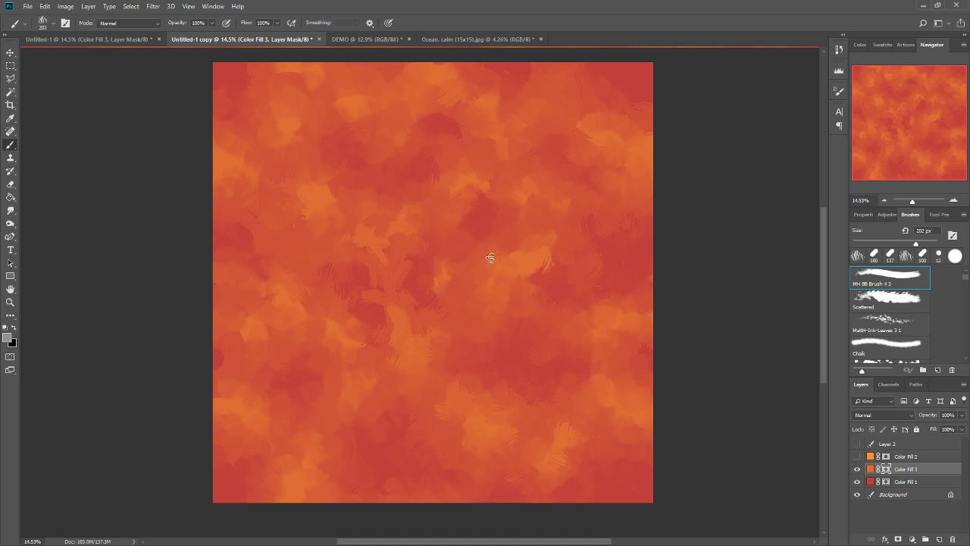